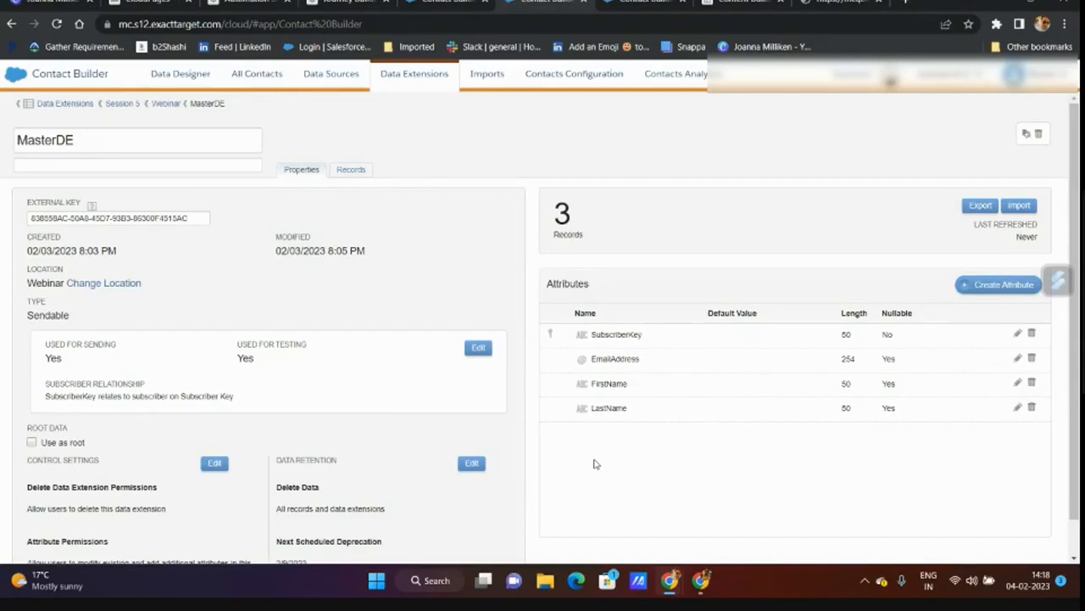
# - Return from MasterDE to the Webinar folder's data extension list
pyautogui.click(169, 103)
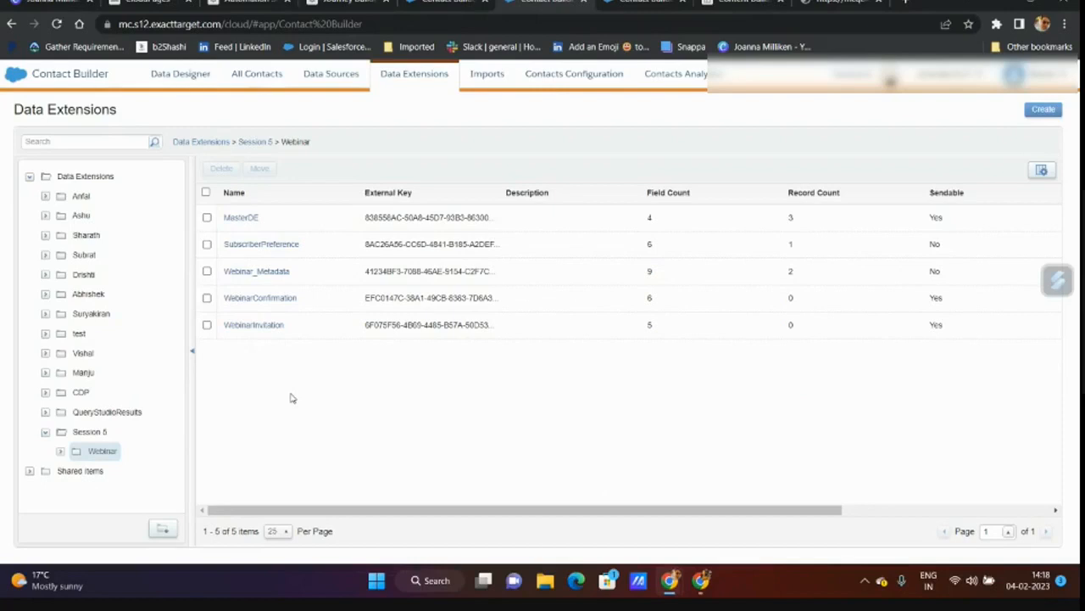
# - Name a new data extension SubscriberLocation and advance to the Data Retention Policy step
pyautogui.click(1043, 109)
pyautogui.click(409, 222)
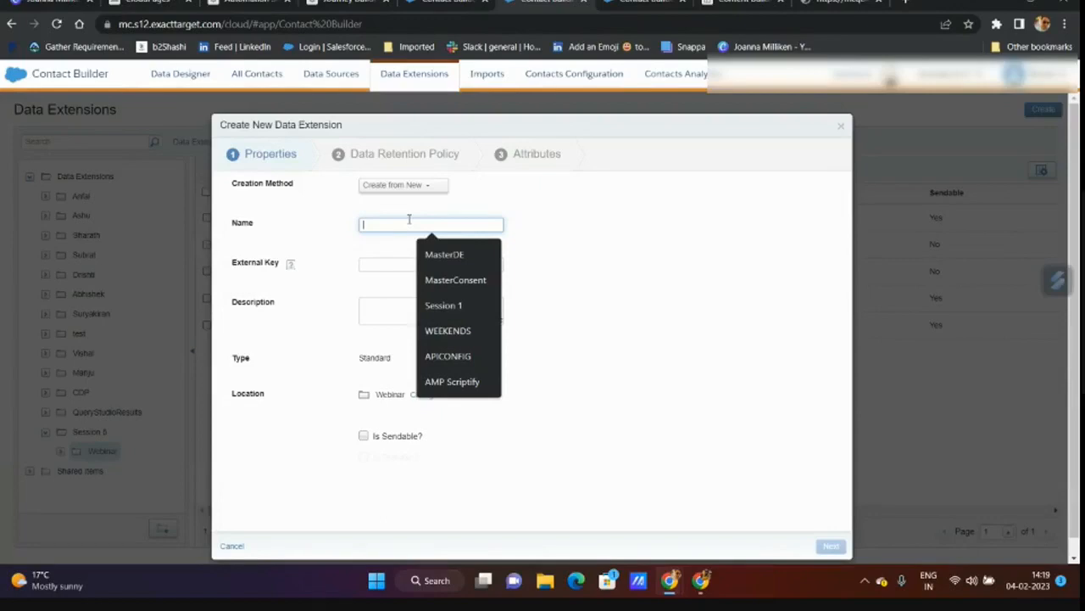
pyautogui.click(408, 219)
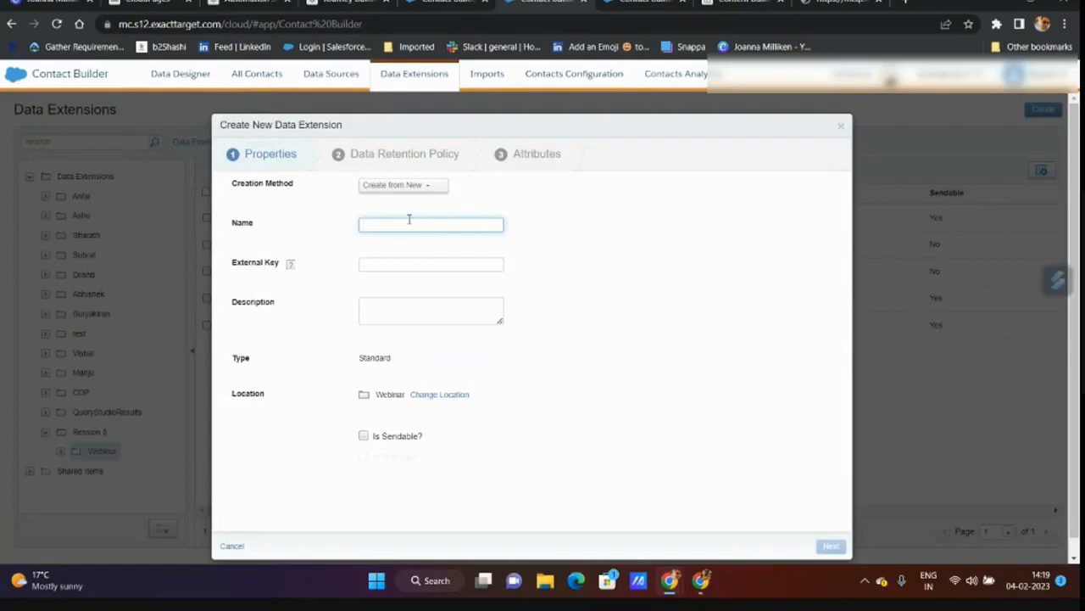
pyautogui.click(411, 224)
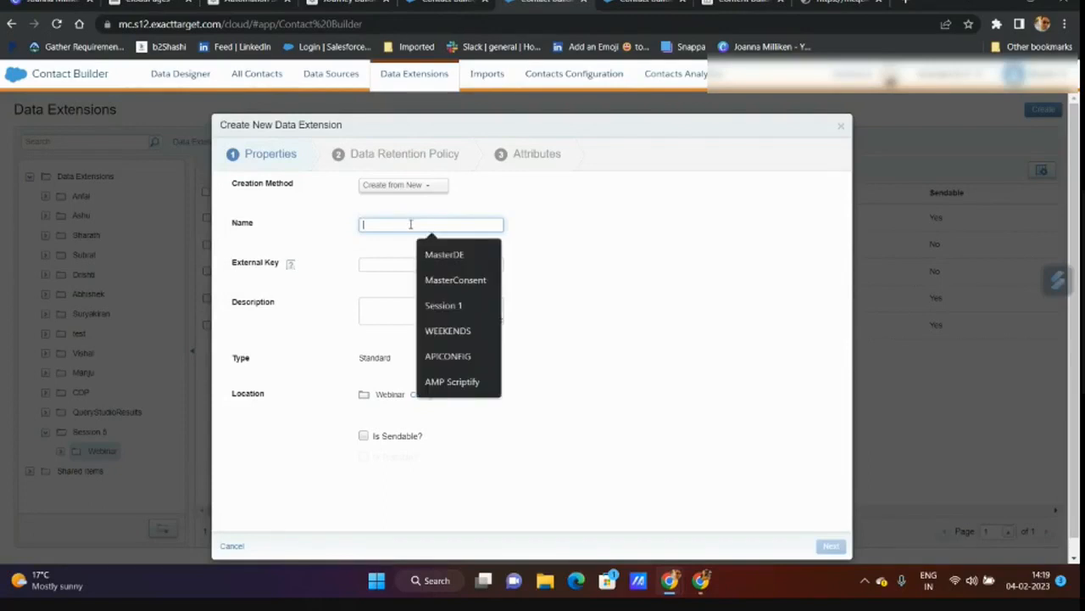
pyautogui.write('S')
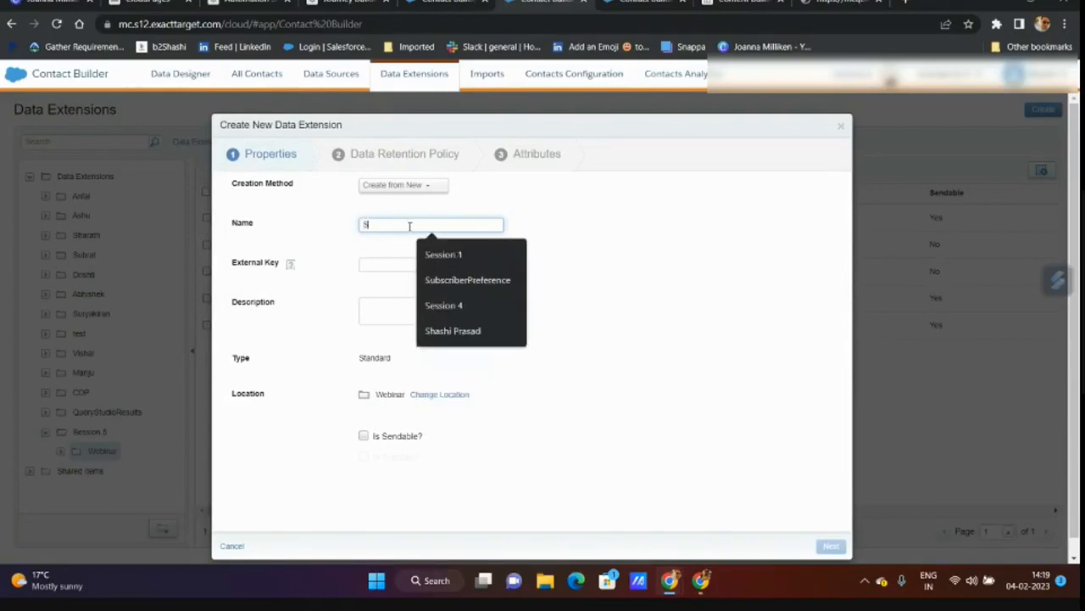
pyautogui.write('ubscriber')
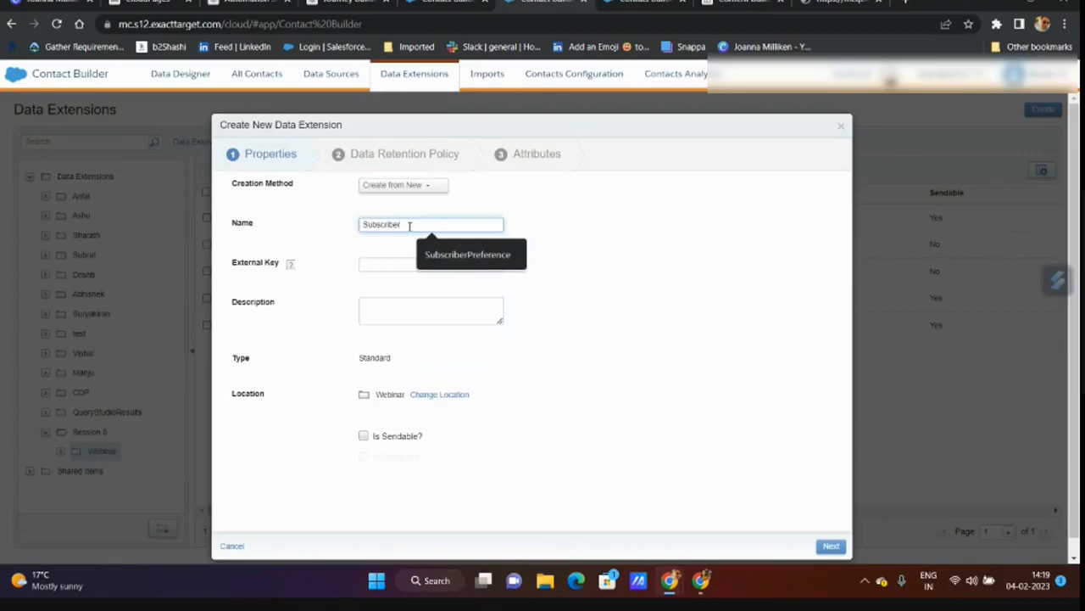
pyautogui.write('A')
pyautogui.press('BackSpace')
pyautogui.write('Location')
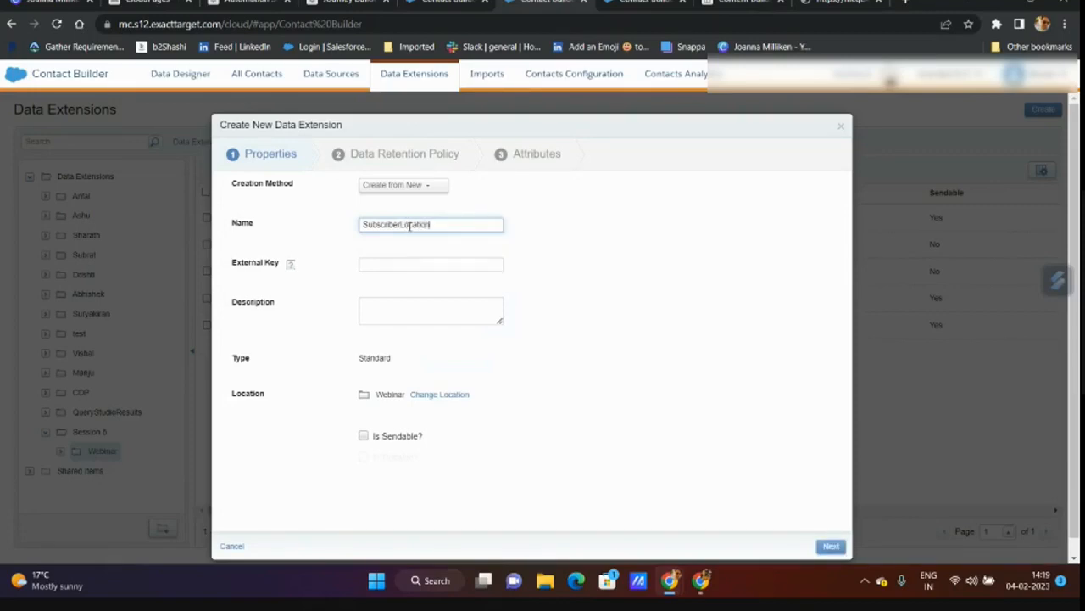
pyautogui.click(831, 545)
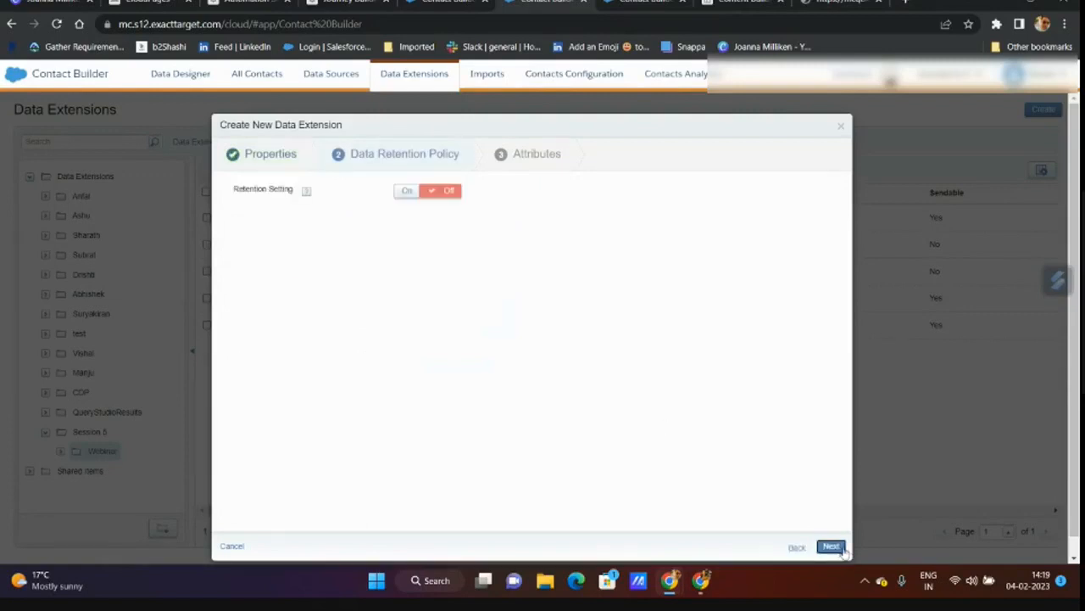
# - Draft attributes SubscriberKey as primary key and Location in the second row
pyautogui.click(831, 545)
pyautogui.click(346, 220)
pyautogui.write('Subscriber')
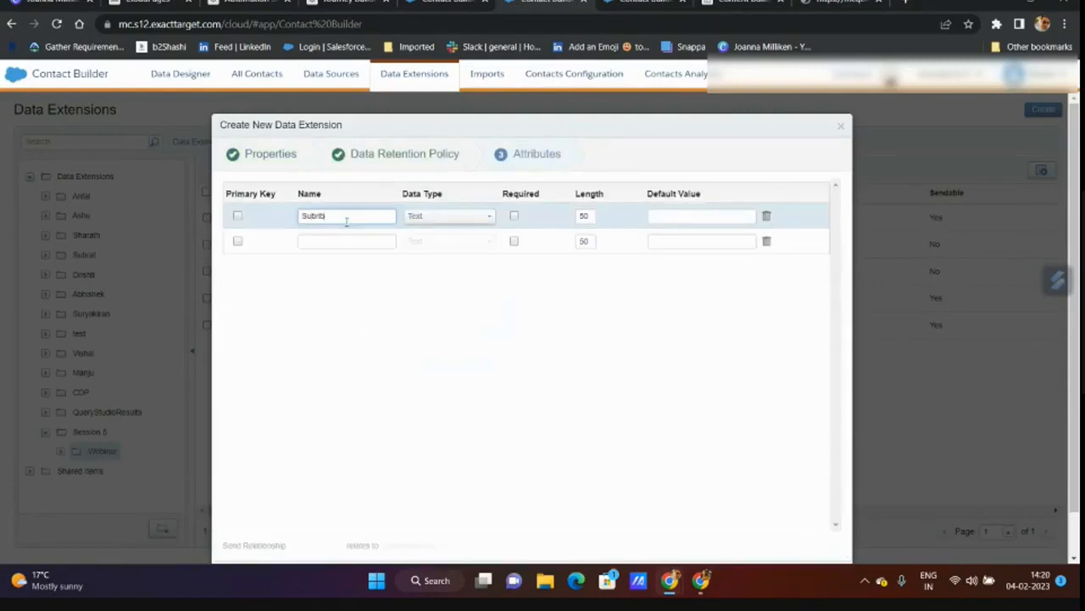
pyautogui.write('Key')
pyautogui.click(239, 217)
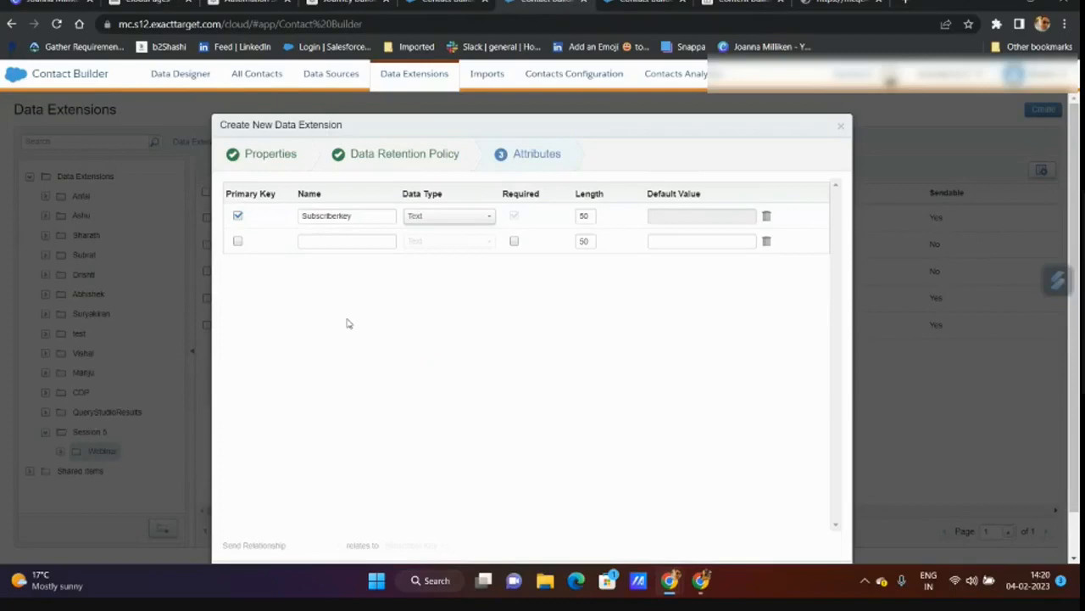
pyautogui.click(338, 240)
pyautogui.write('Location')
pyautogui.click(455, 389)
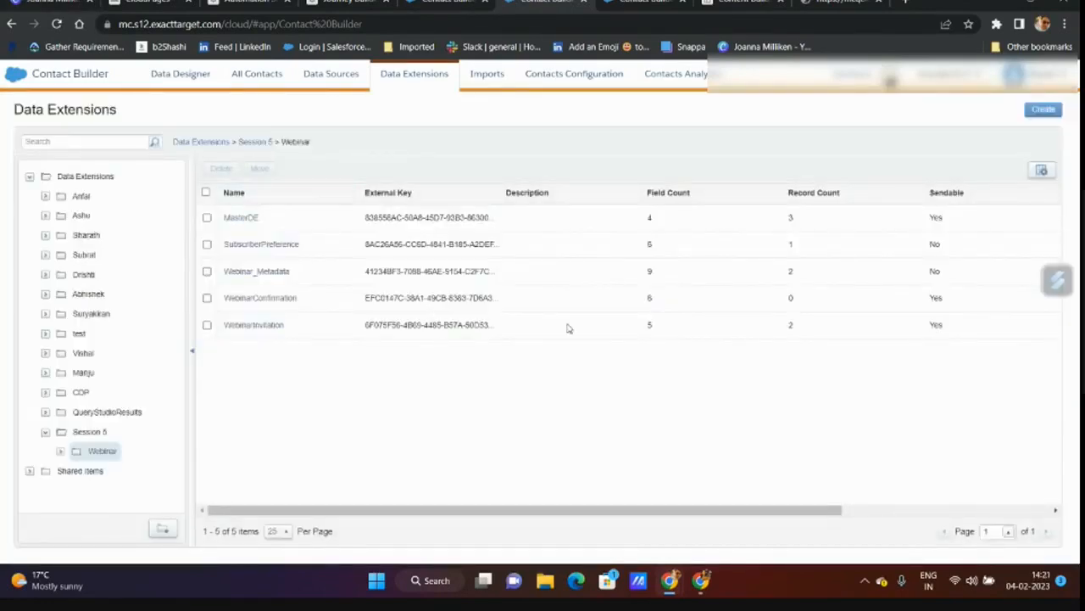
# - Start a new data extension with name and external key SubscriberLocation, passing the retention step
pyautogui.click(1043, 109)
pyautogui.click(443, 227)
pyautogui.click(415, 269)
pyautogui.click(398, 247)
pyautogui.write('SubscriberLocation')
pyautogui.click(582, 340)
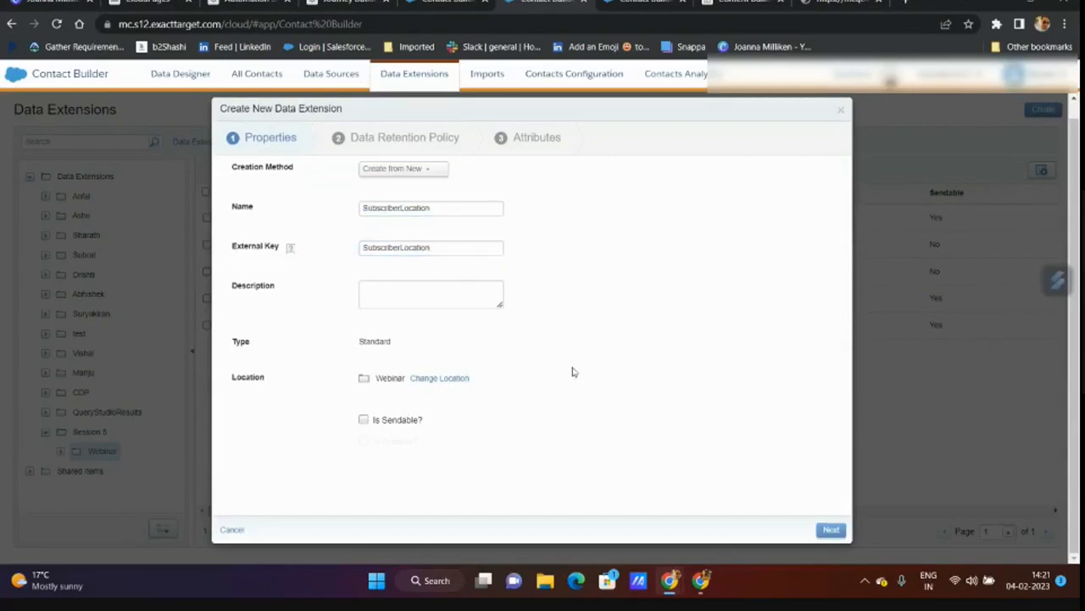
pyautogui.click(830, 529)
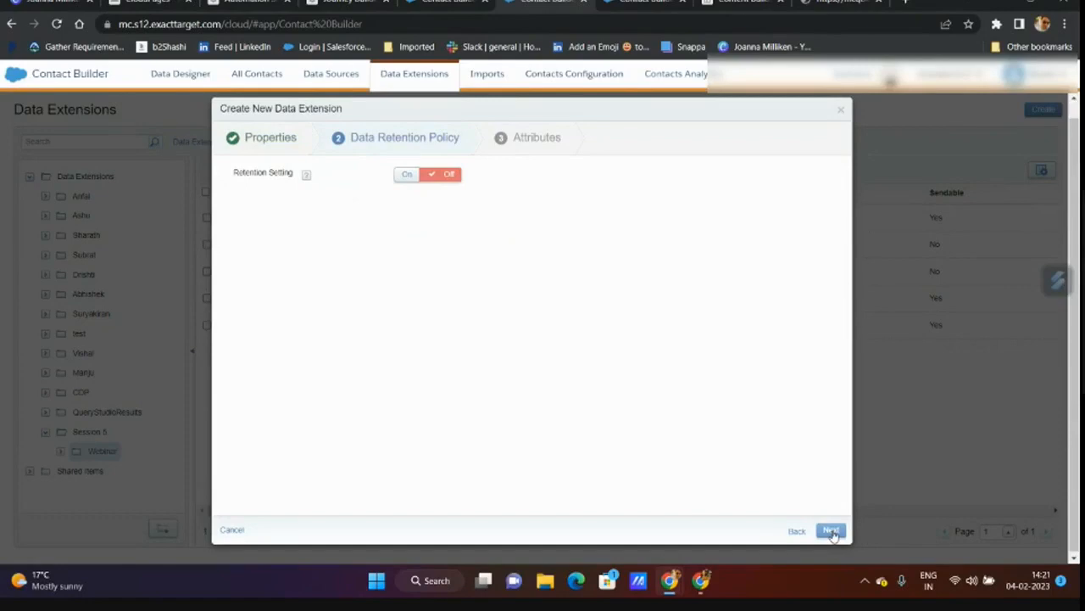
pyautogui.click(831, 530)
# - Add Subscriberkey as primary key and a Location attribute, then complete and confirm creation
pyautogui.click(352, 200)
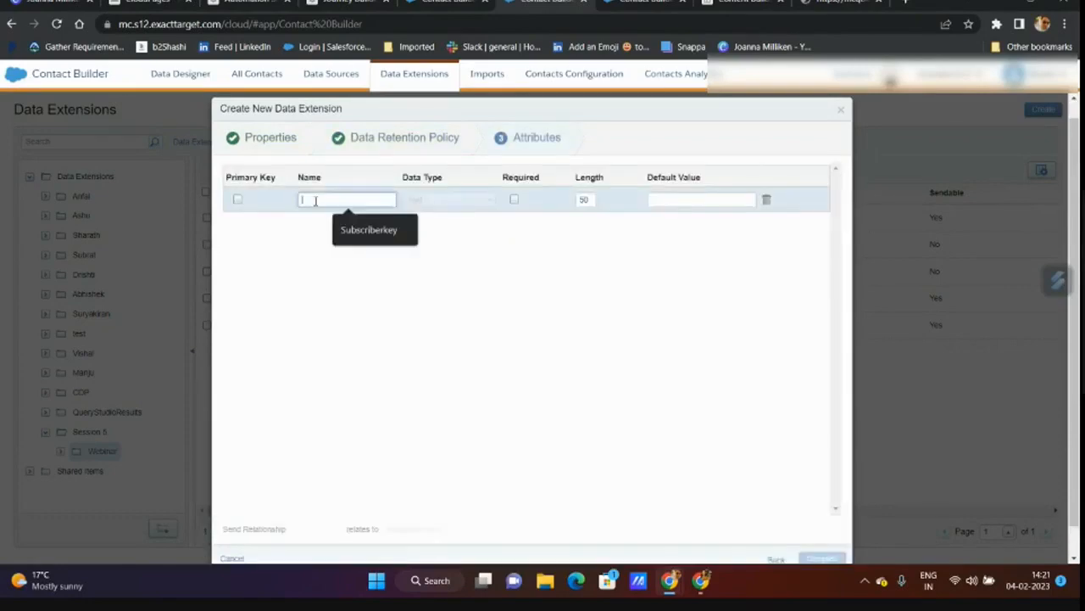
pyautogui.click(373, 231)
pyautogui.click(237, 200)
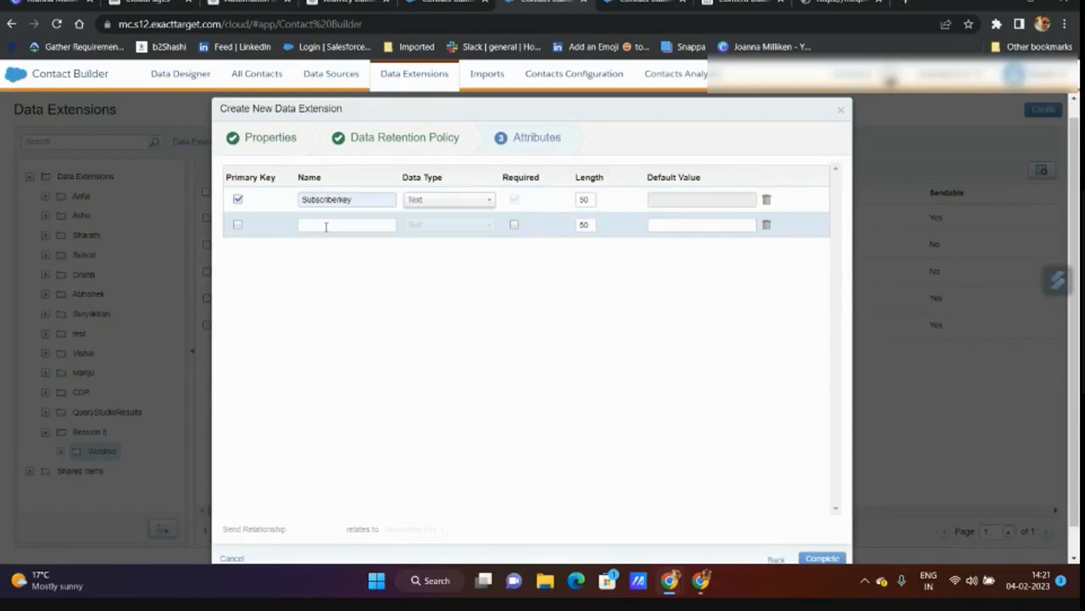
pyautogui.click(326, 227)
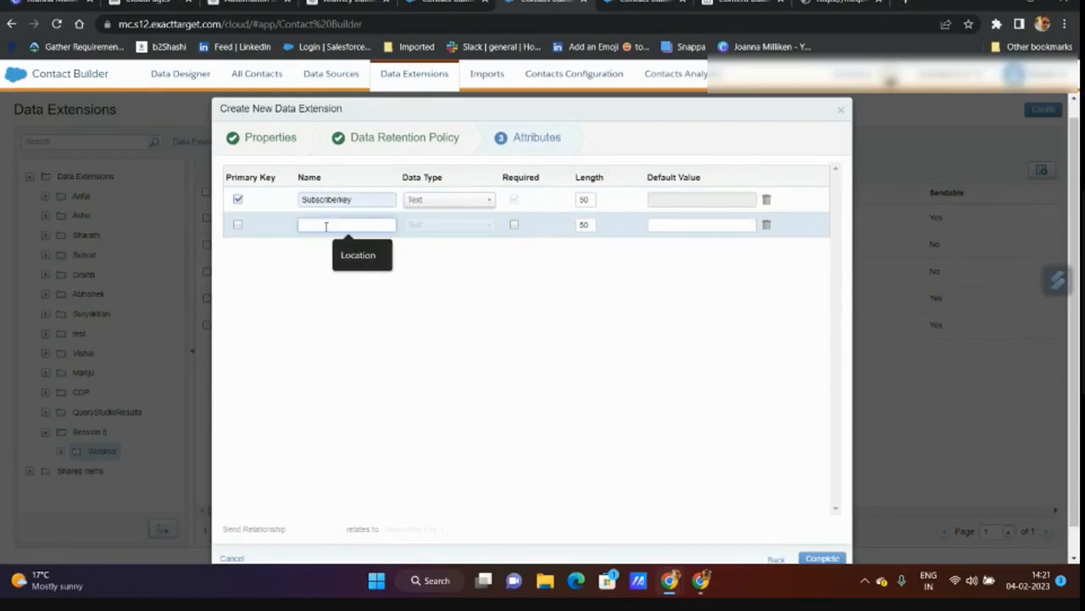
pyautogui.click(365, 258)
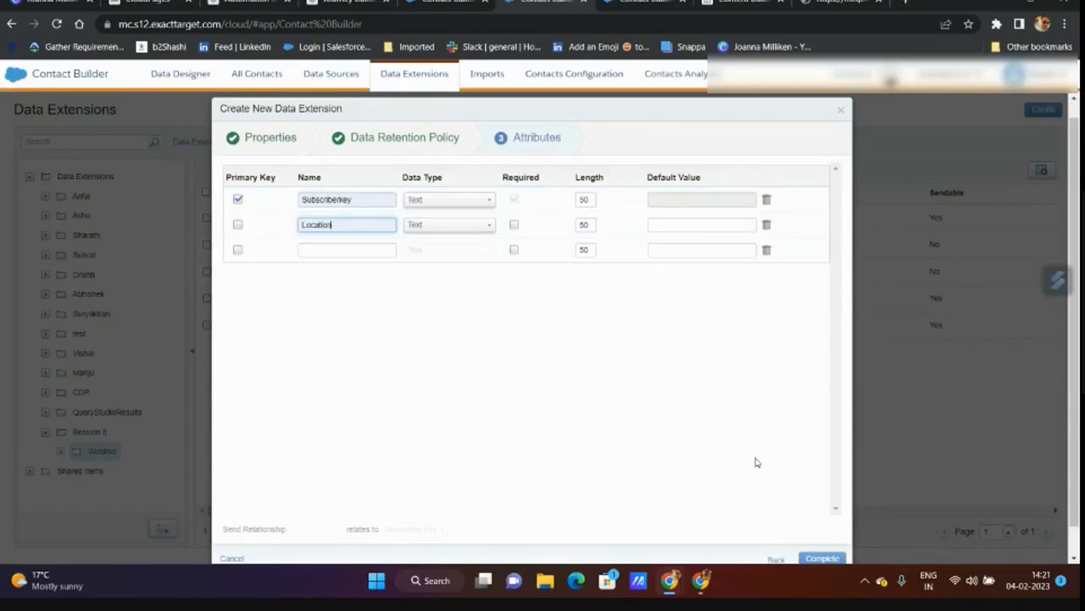
pyautogui.scroll(-1, 757, 461)
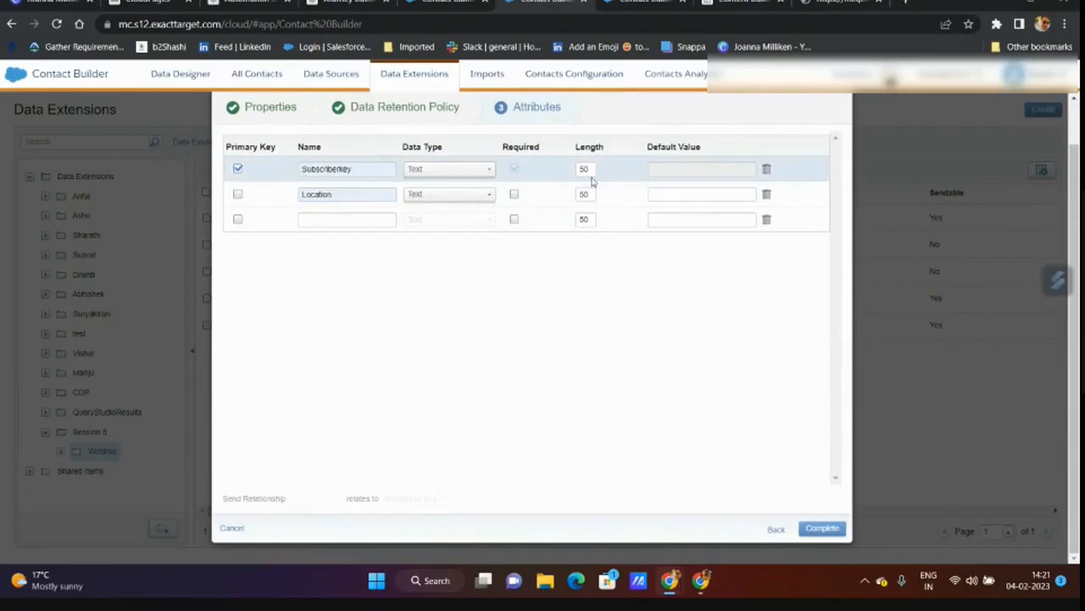
pyautogui.scroll(1, 494, 376)
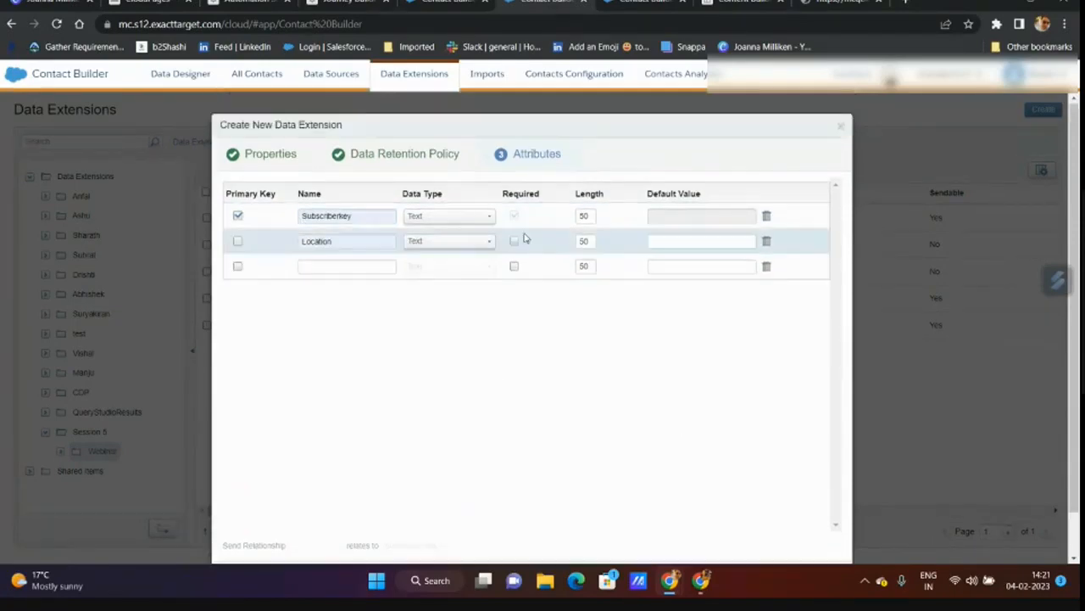
pyautogui.doubleClick(584, 215)
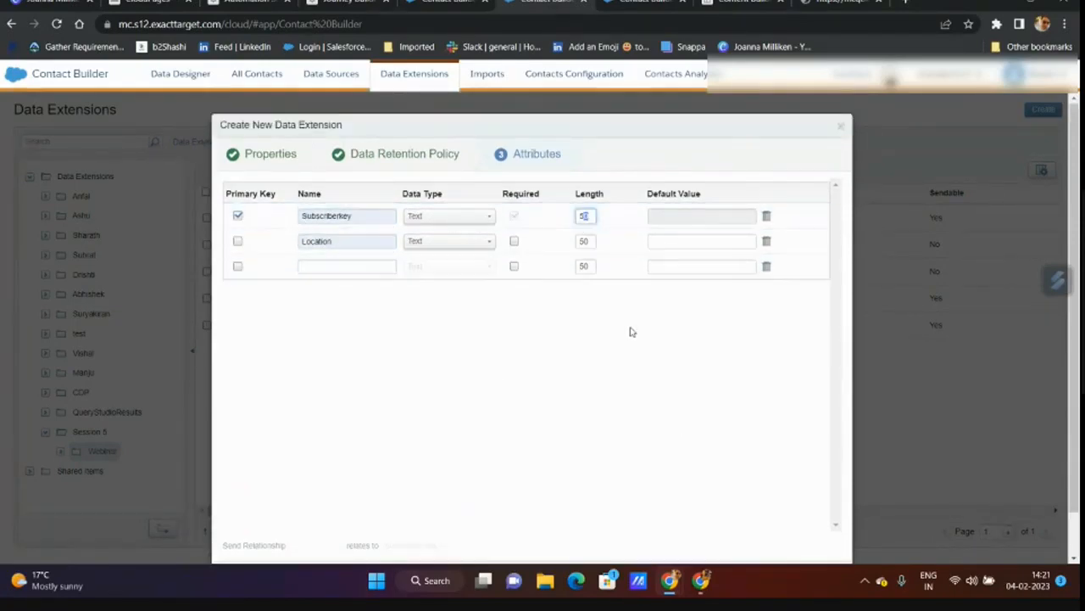
pyautogui.click(825, 534)
pyautogui.click(657, 194)
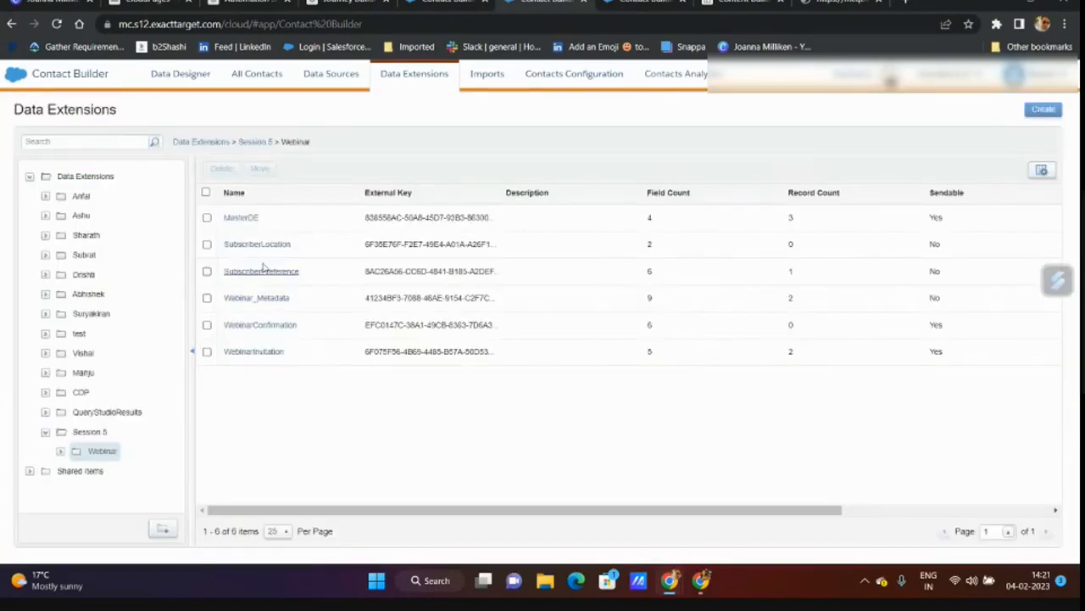
# - Copy the first MasterDE record's SubscriberKey from its Records tab
pyautogui.click(240, 217)
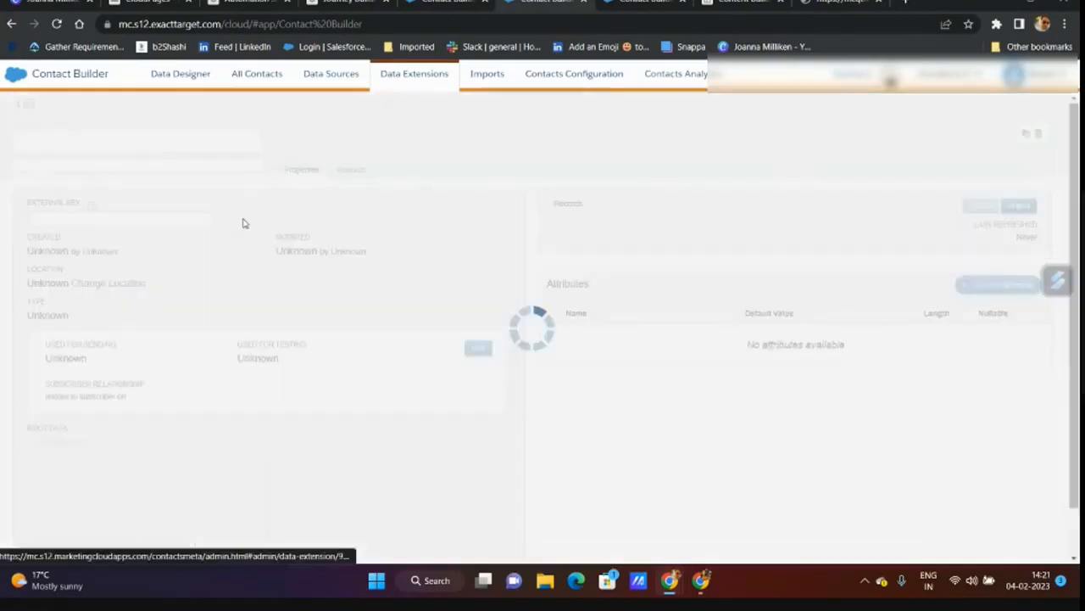
pyautogui.click(351, 170)
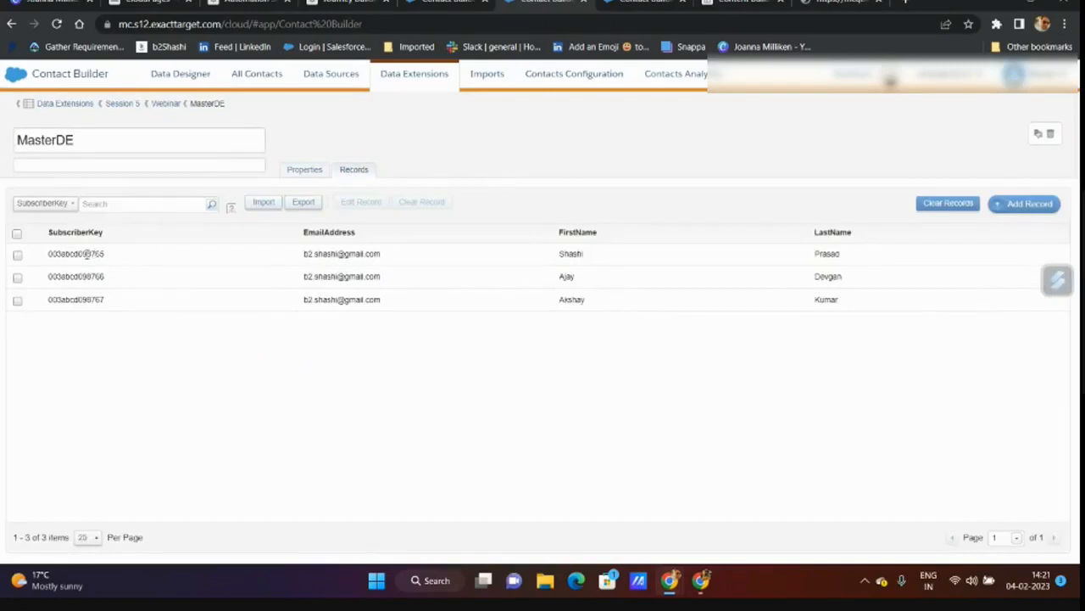
pyautogui.doubleClick(76, 254)
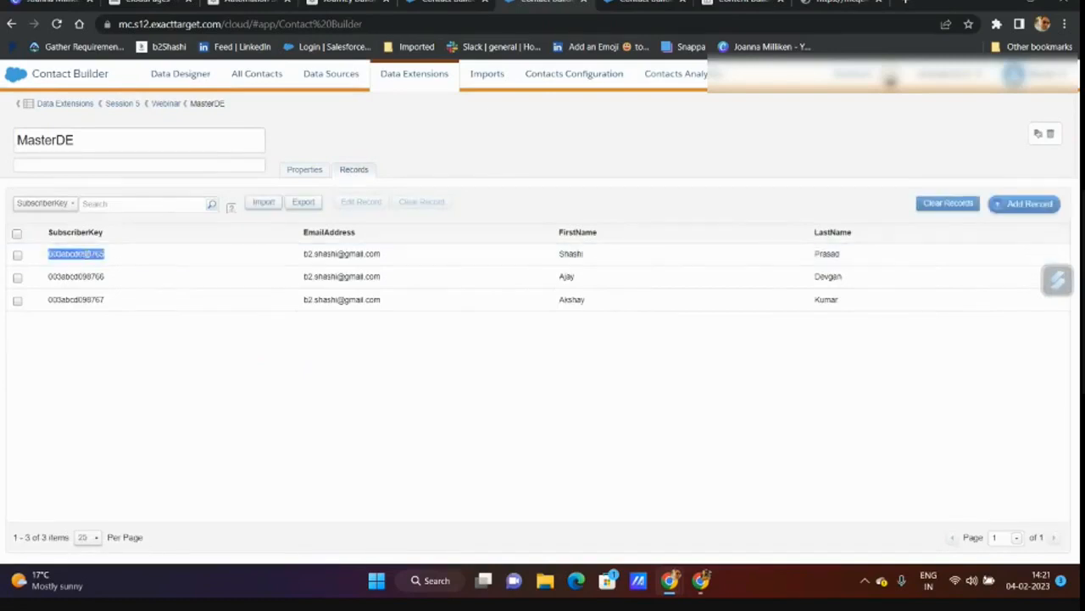
pyautogui.click(168, 104)
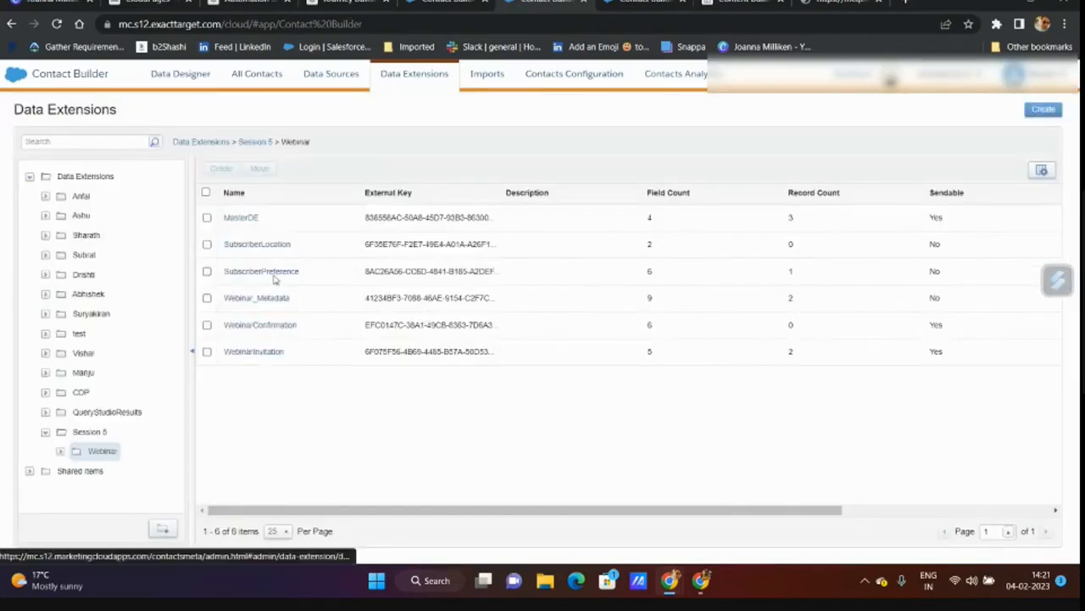
# - Add a SubscriberLocation record with the copied key and Location Spain
pyautogui.click(258, 244)
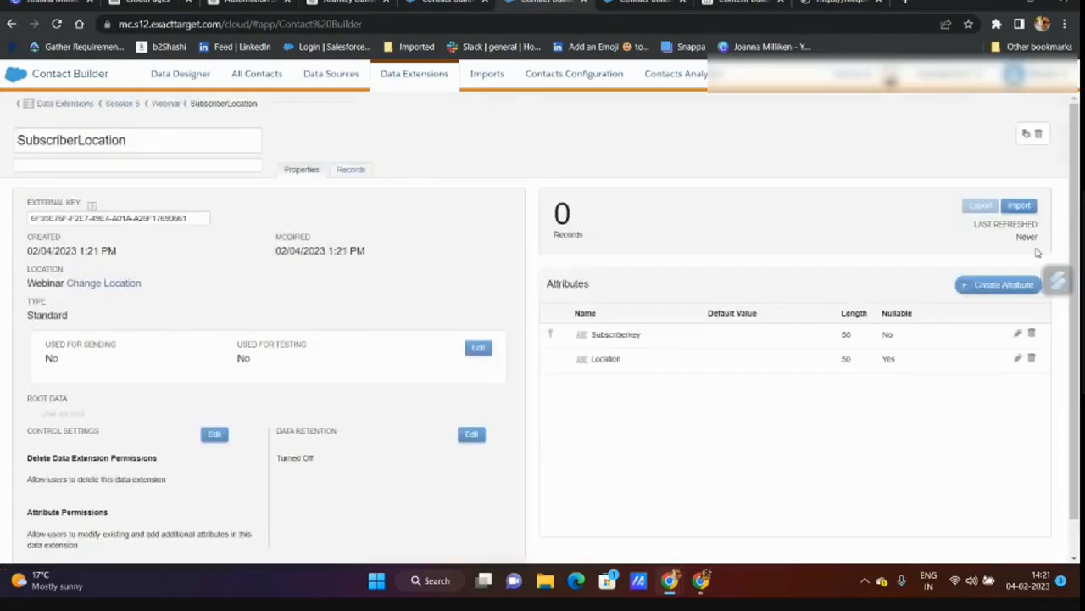
pyautogui.click(353, 169)
pyautogui.click(201, 252)
pyautogui.write('003abcd098765')
pyautogui.click(916, 256)
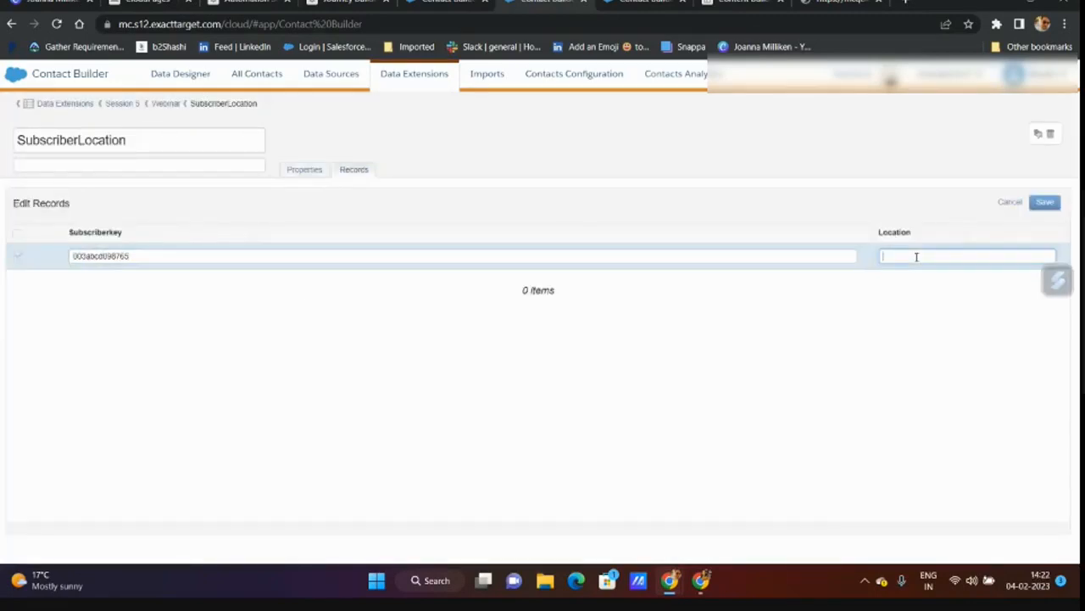
pyautogui.write('Spain')
pyautogui.press('Return')
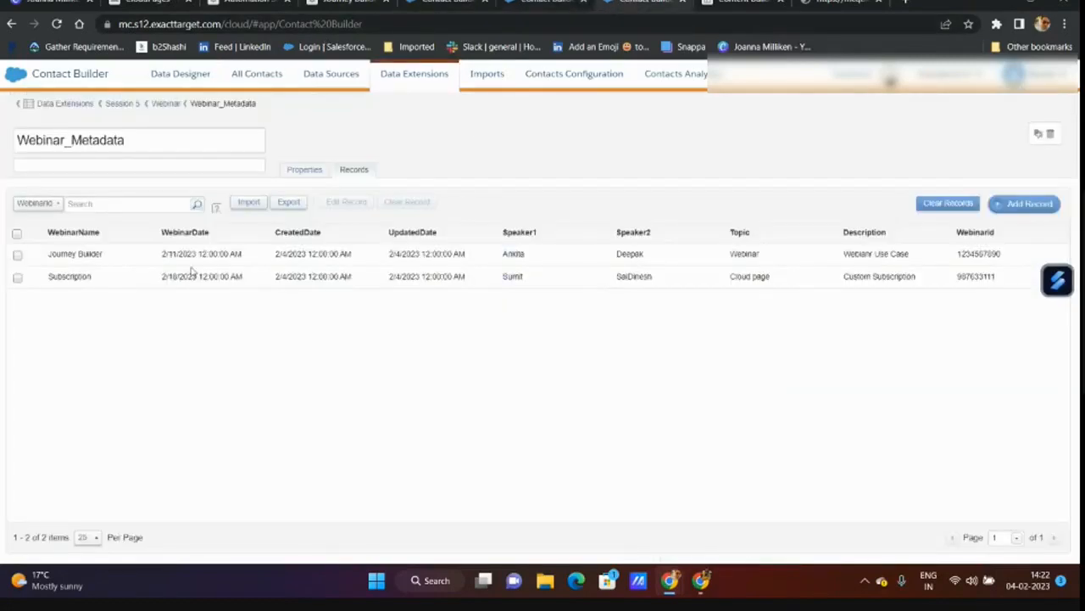
# - Start a new MasterDE record and copy an existing subscriber key's text
pyautogui.click(164, 104)
pyautogui.click(262, 247)
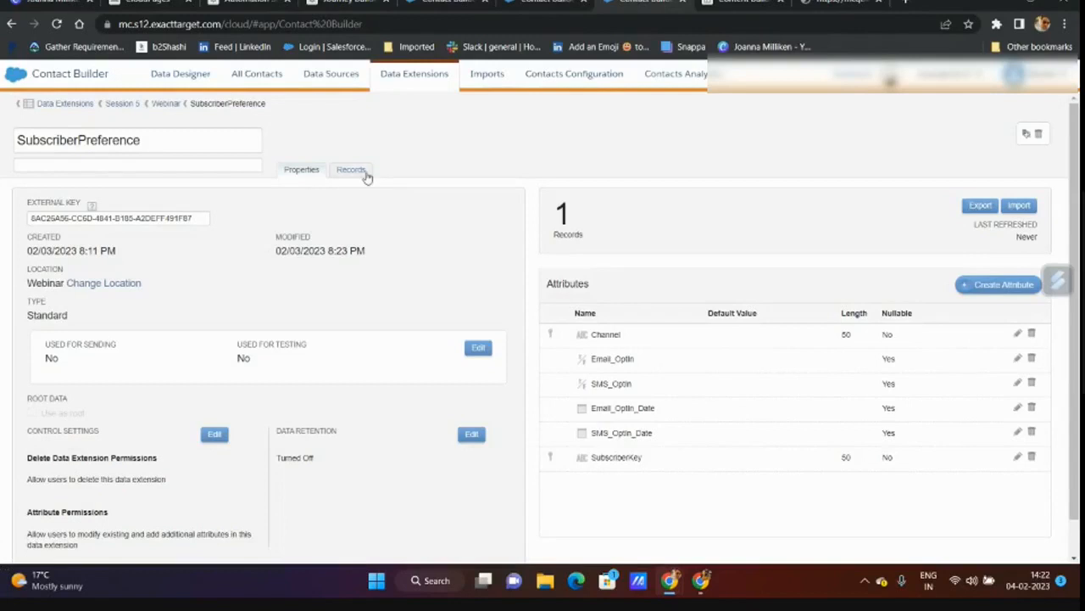
pyautogui.click(352, 169)
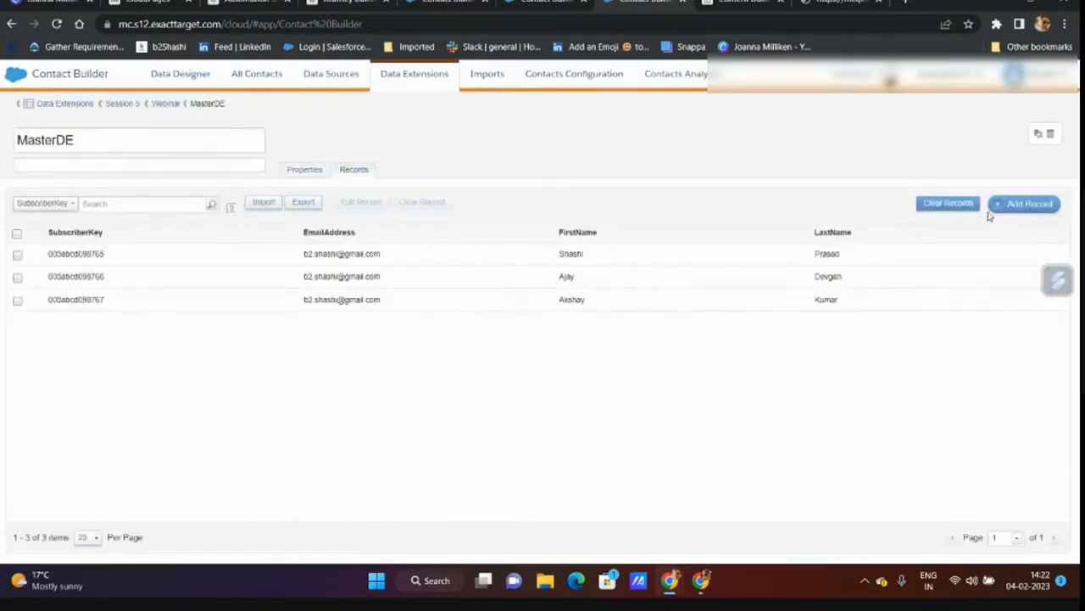
pyautogui.click(992, 205)
pyautogui.moveTo(110, 328); pyautogui.dragTo(45, 329)
pyautogui.hotkey('ctrl', 'c')
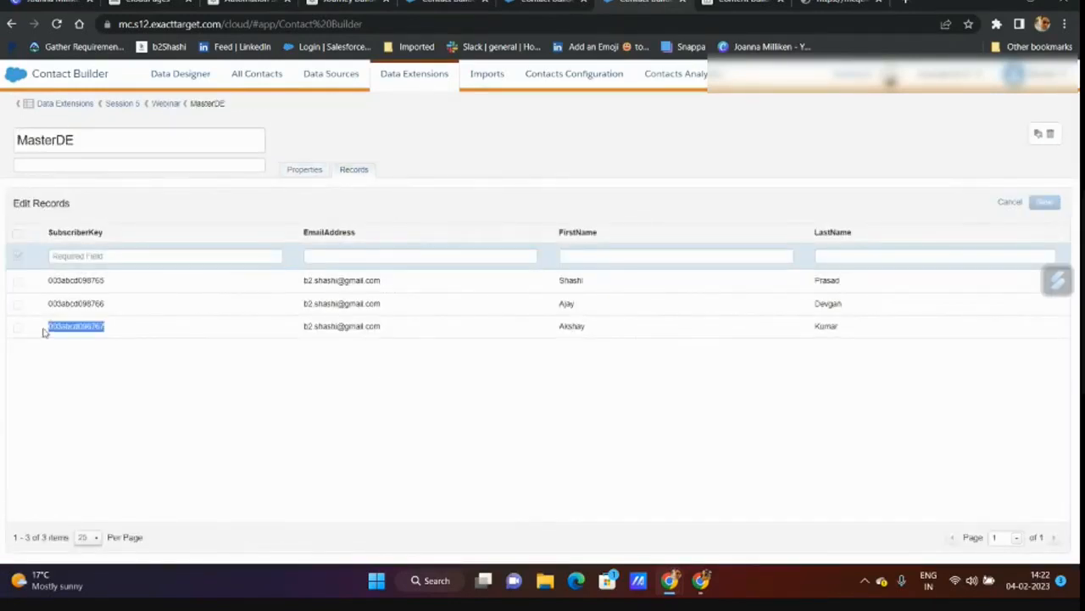
# - Fill the new record with pasted key, a Gmail address, the subscriber's first and last name, and try saving
pyautogui.click(89, 255)
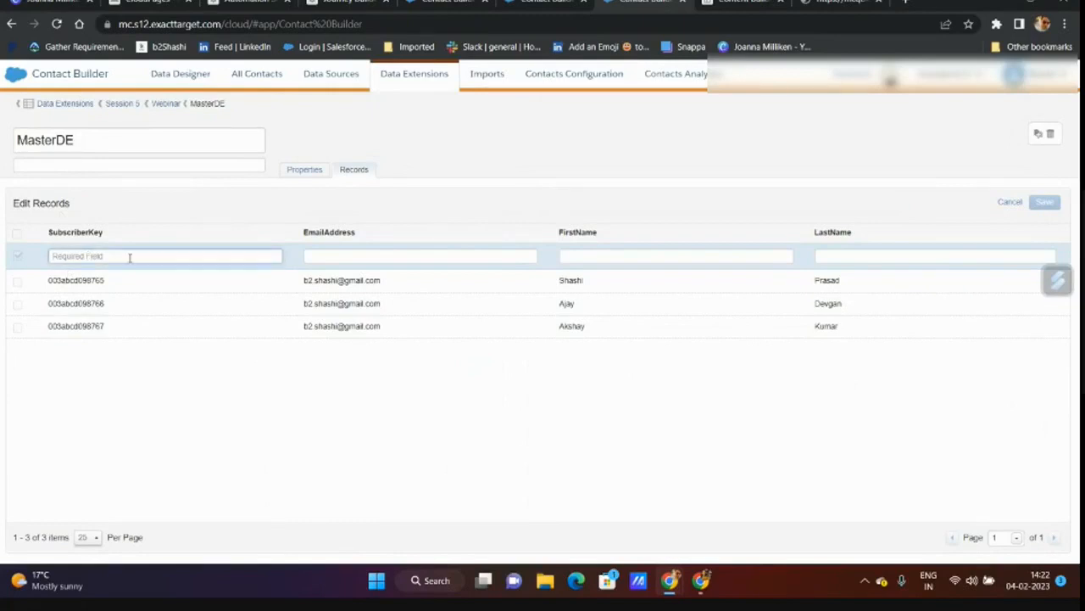
pyautogui.hotkey('ctrl', 'v')
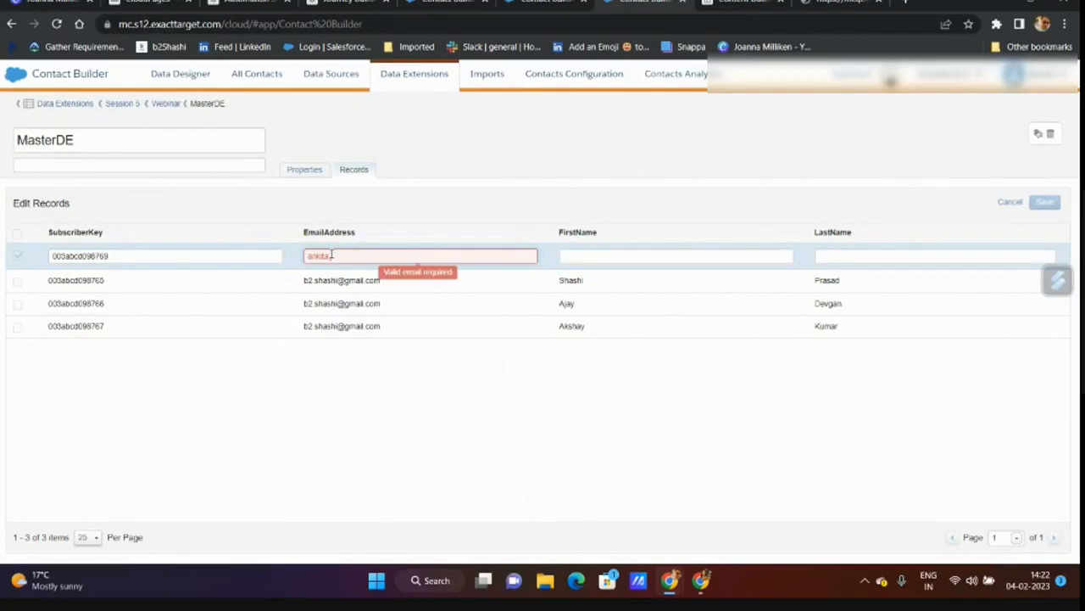
pyautogui.write('@gmail.com')
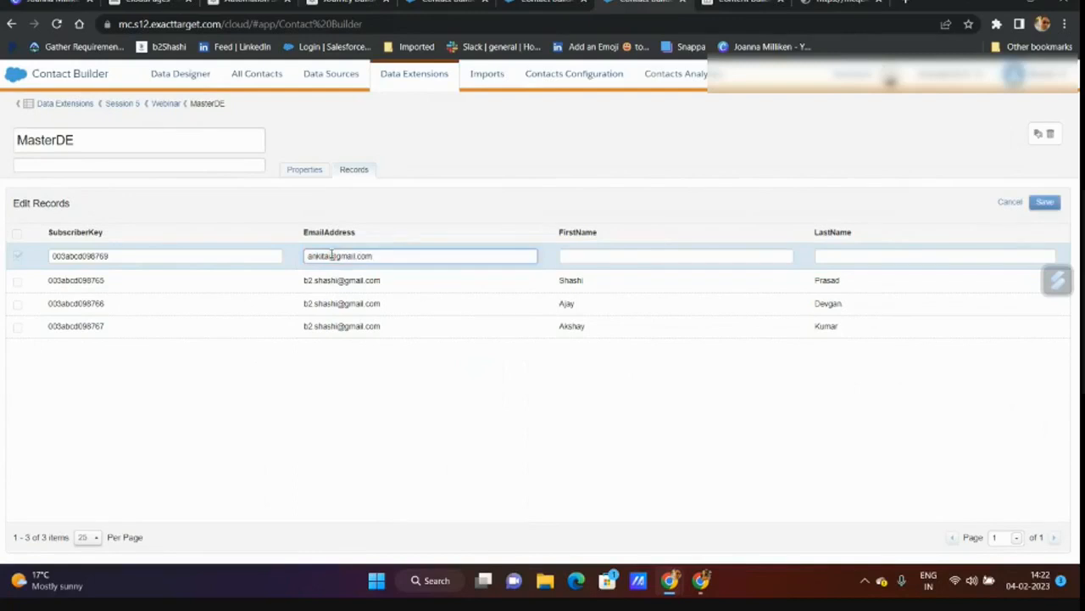
pyautogui.click(619, 260)
pyautogui.press('Tab')
pyautogui.press('Return')
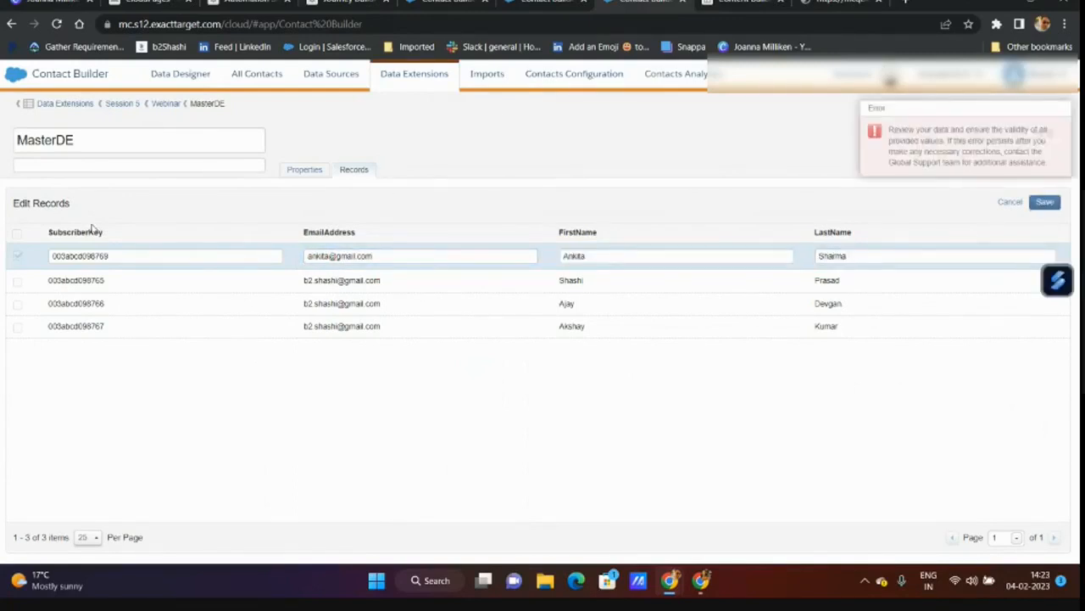
# - After the save error, reload and start a fresh MasterDE record
pyautogui.click(311, 170)
pyautogui.click(102, 451)
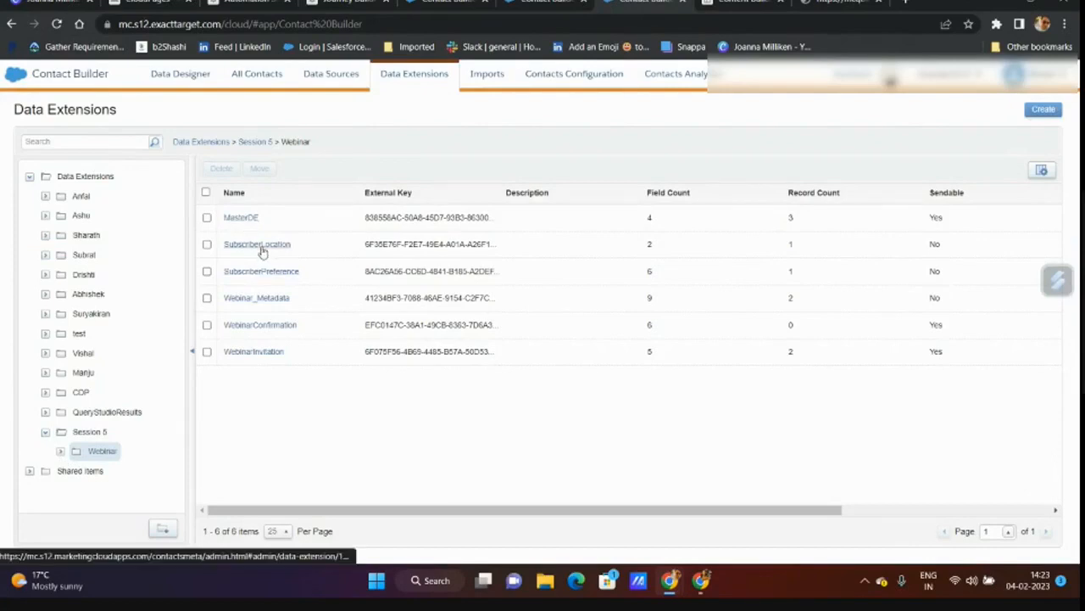
pyautogui.click(242, 217)
pyautogui.click(353, 170)
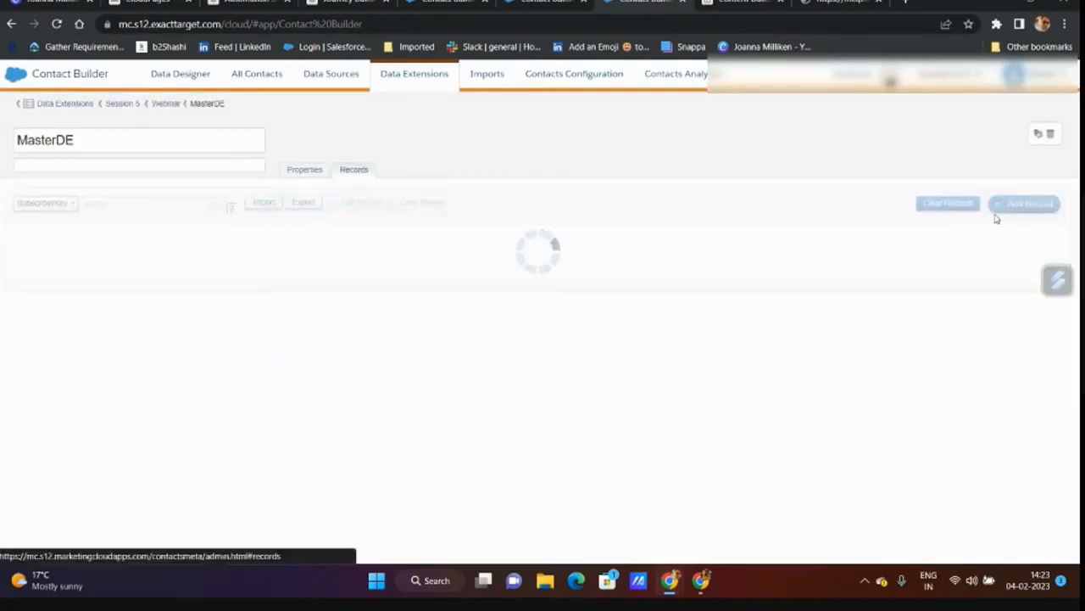
pyautogui.click(1024, 204)
# - Enter the subscriber key ending in 7, correct the last name, and save the record
pyautogui.click(105, 255)
pyautogui.write('003abcd098768')
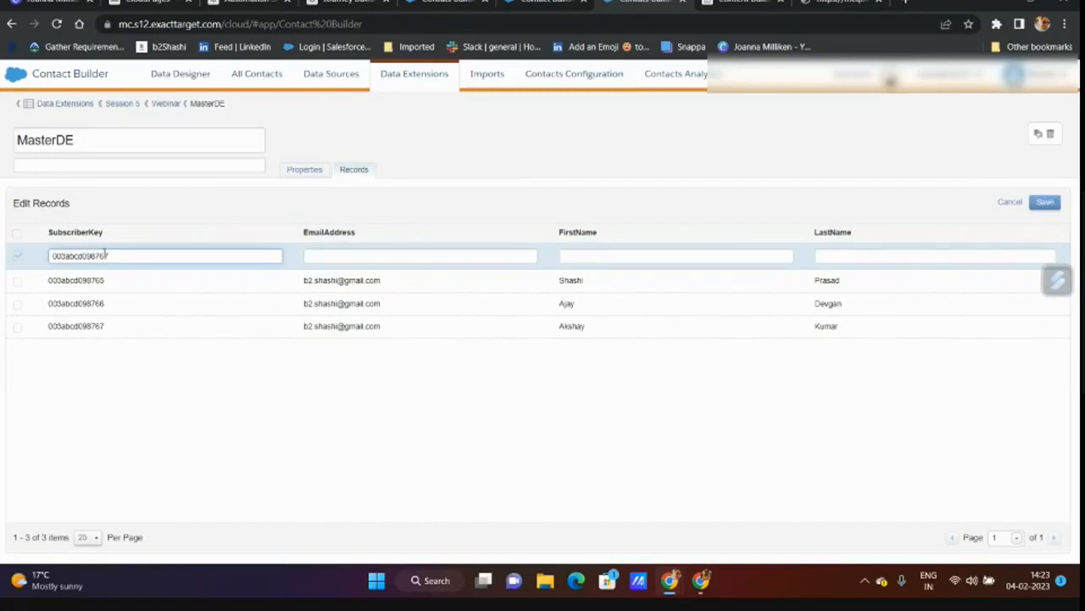
pyautogui.press('BackSpace')
pyautogui.write('7')
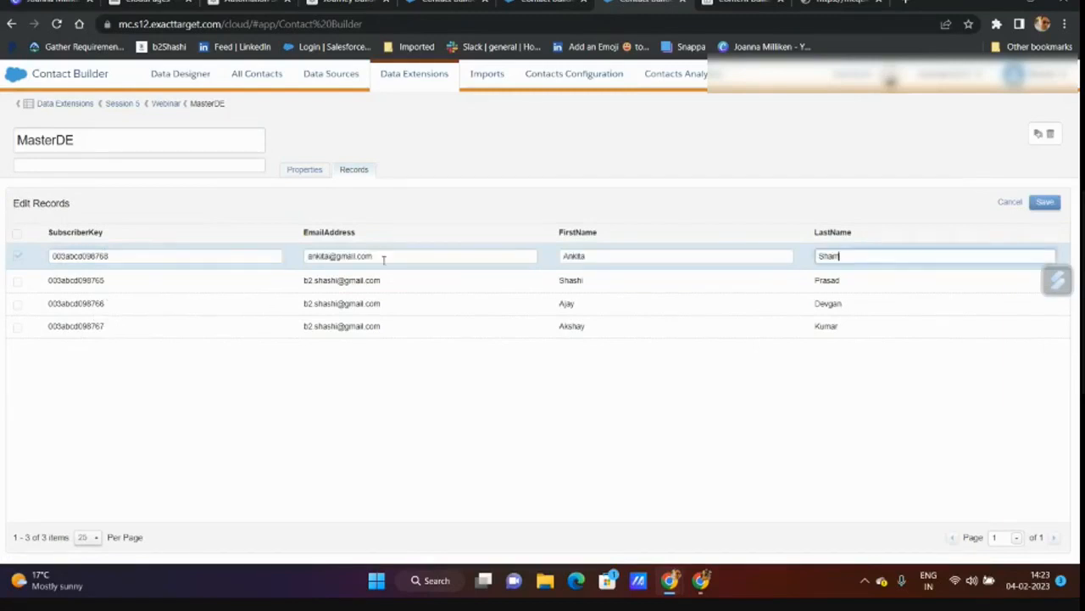
pyautogui.press('BackSpace')
pyautogui.press('BackSpace')
pyautogui.press('BackSpace')
pyautogui.write('arma')
pyautogui.click(761, 386)
pyautogui.click(1045, 203)
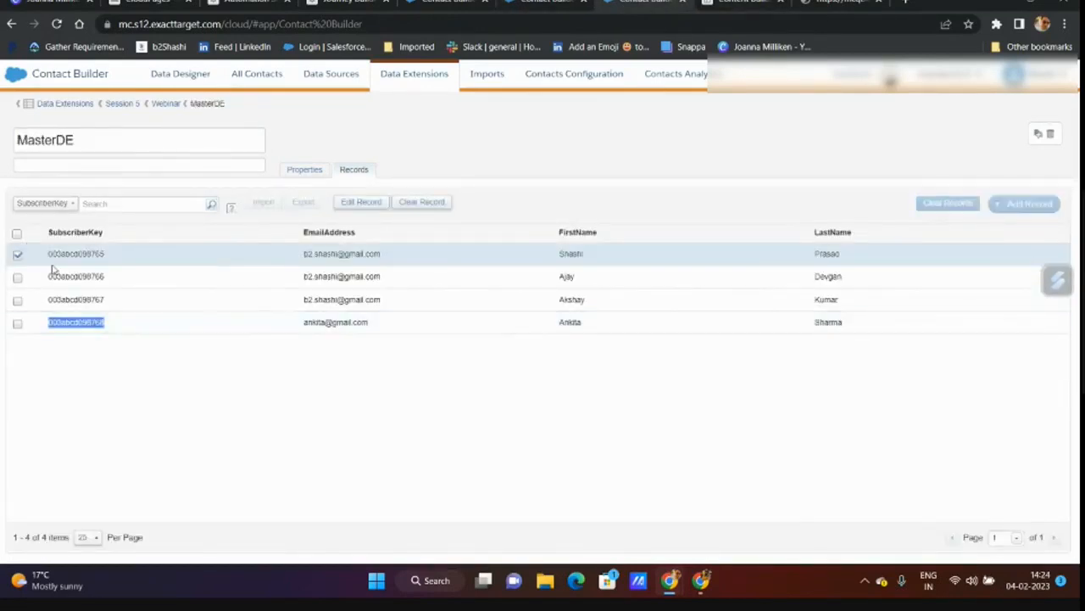
pyautogui.click(18, 253)
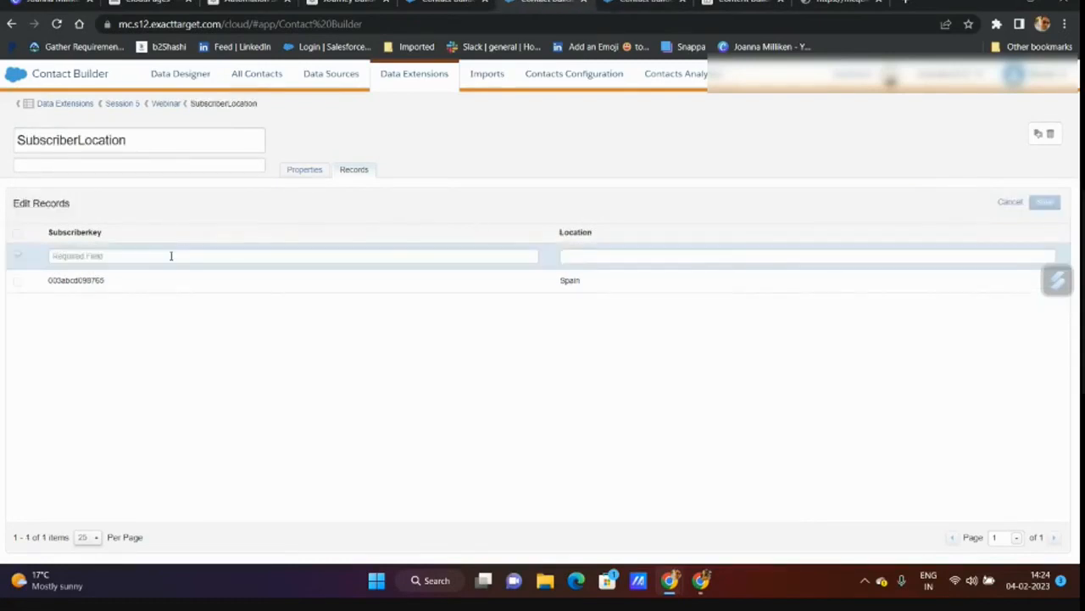
# - Save a SubscriberLocation record for the new subscriber key with Location India, then view Data Designer
pyautogui.click(170, 255)
pyautogui.write('003abcd098768')
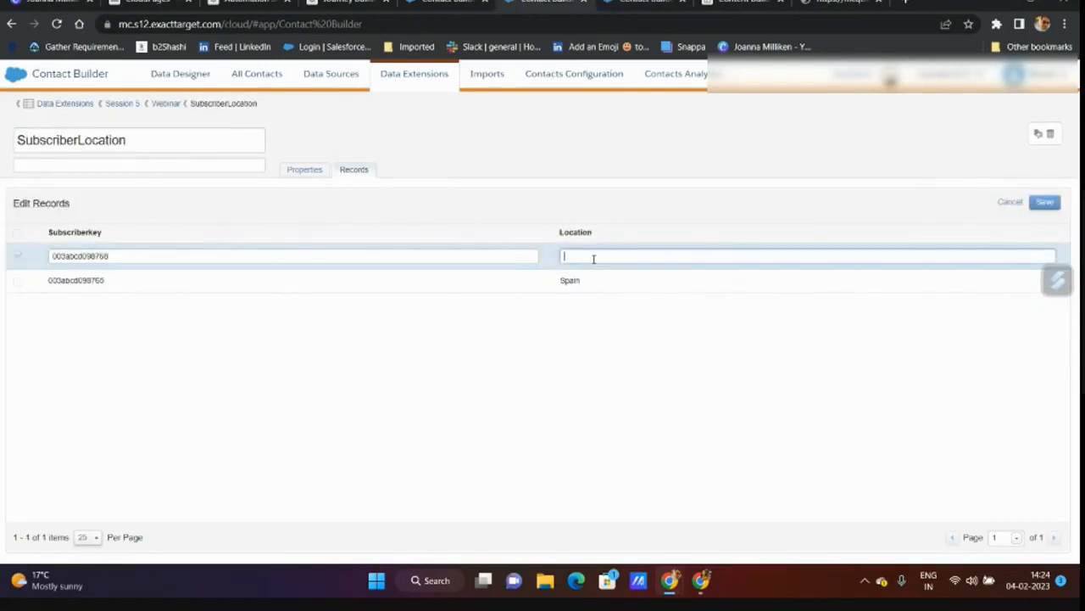
pyautogui.click(215, 256)
pyautogui.click(624, 258)
pyautogui.click(1046, 203)
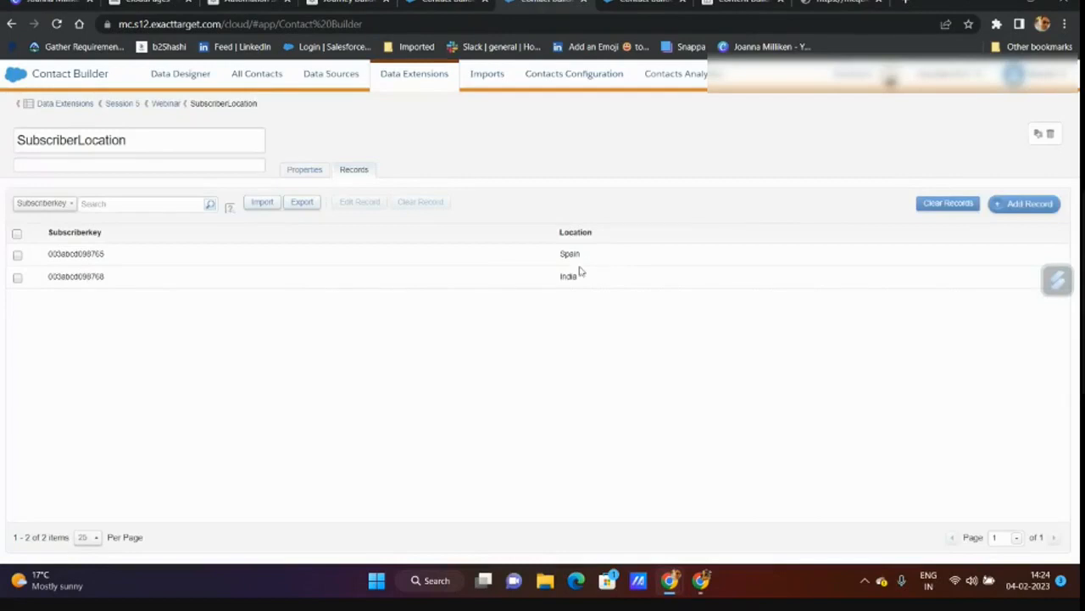
pyautogui.click(436, 3)
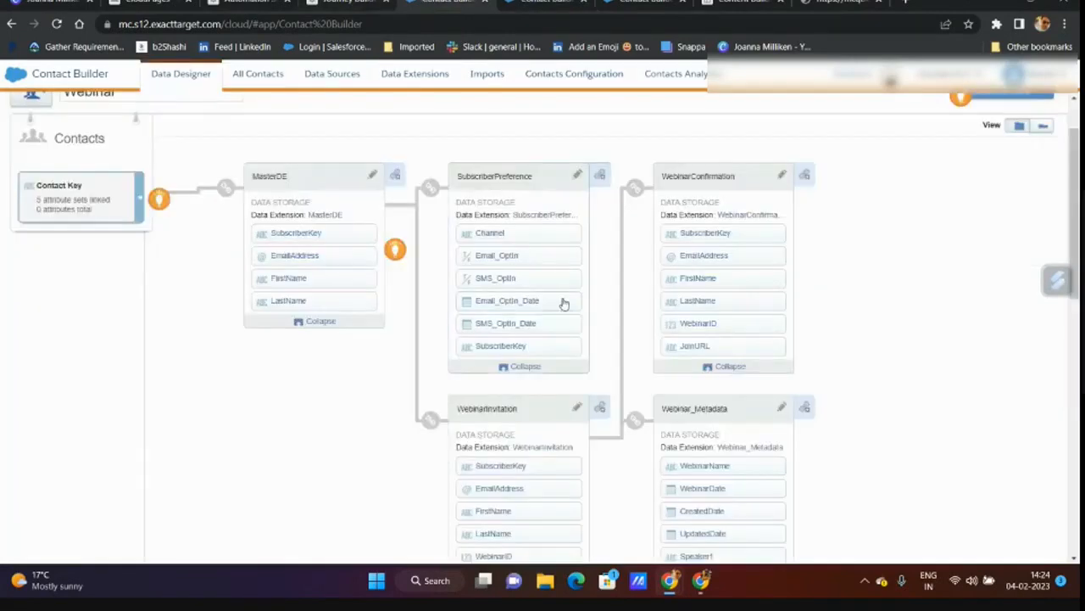
# - Link MasterDE to Session 5 > Webinar > SubscriberLocation on SubscriberKey and save the relationship
pyautogui.click(396, 175)
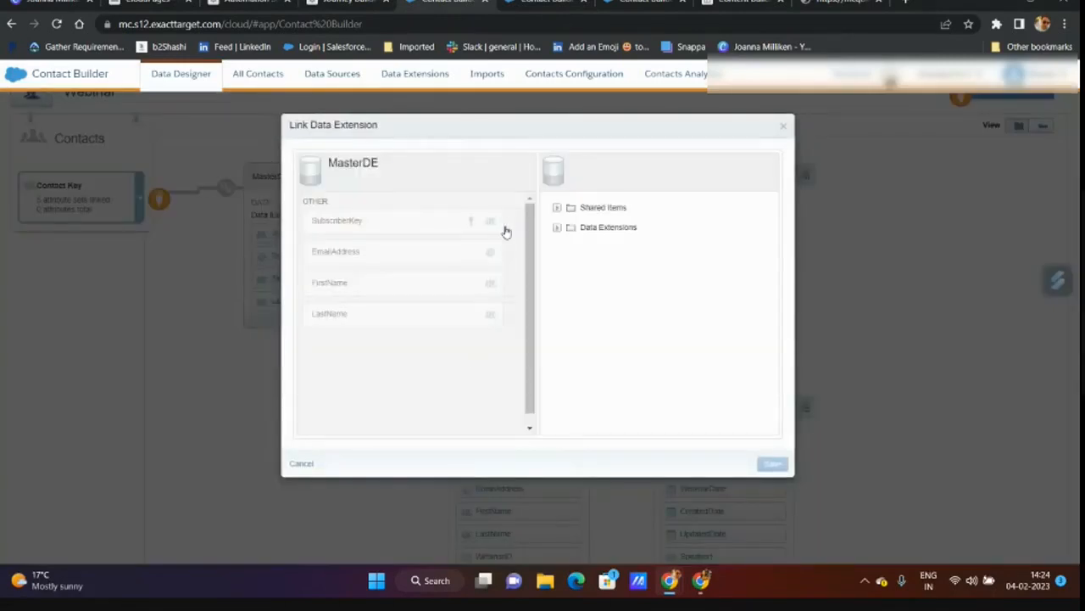
pyautogui.click(558, 230)
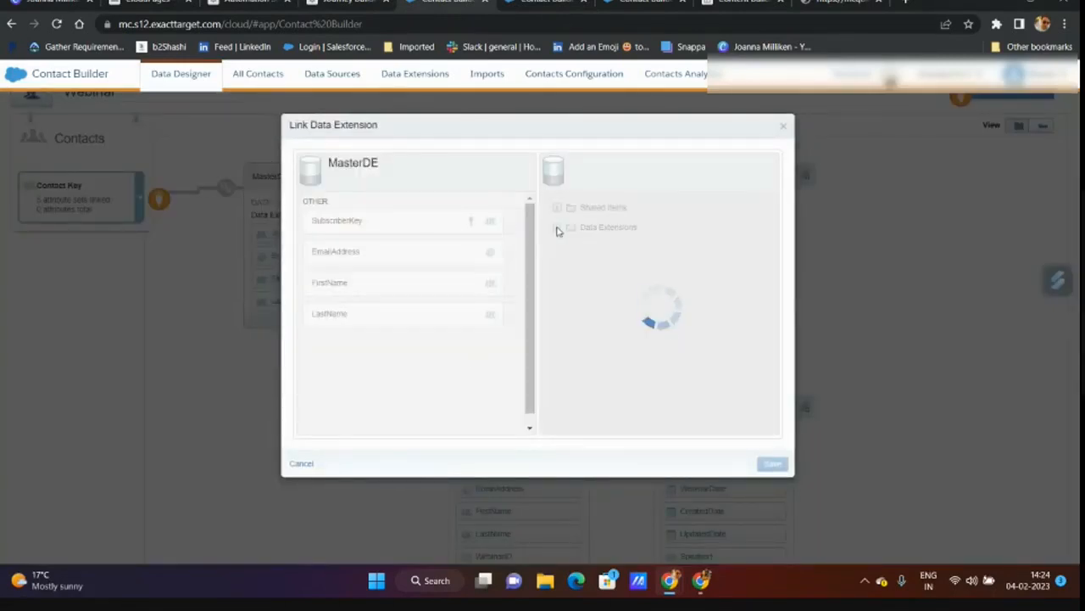
pyautogui.scroll(-2, 610, 300)
pyautogui.scroll(-2, 612, 300)
pyautogui.scroll(2, 602, 310)
pyautogui.click(573, 342)
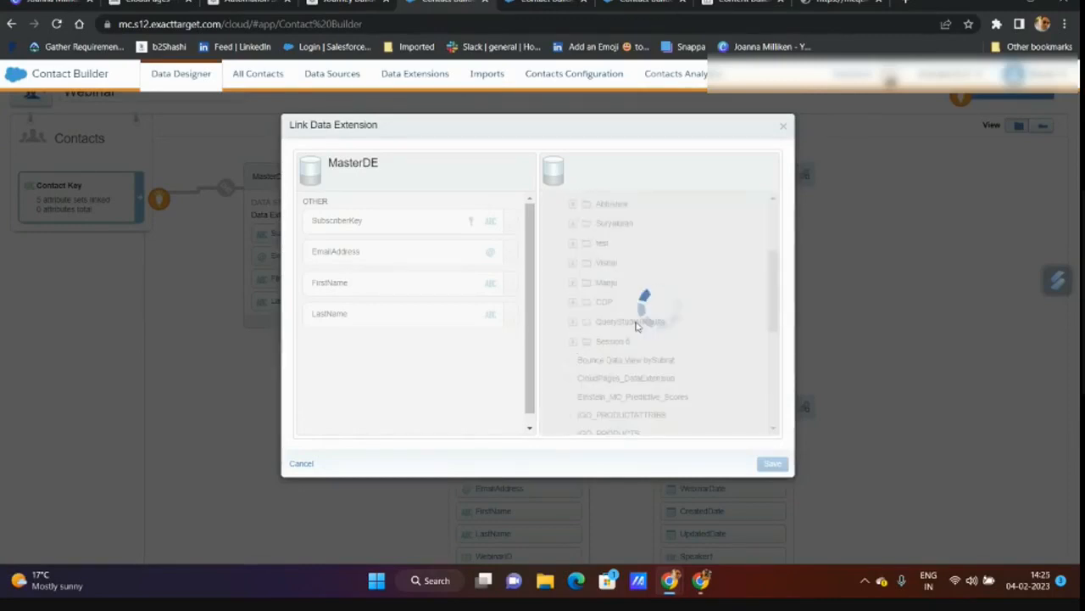
pyautogui.click(589, 363)
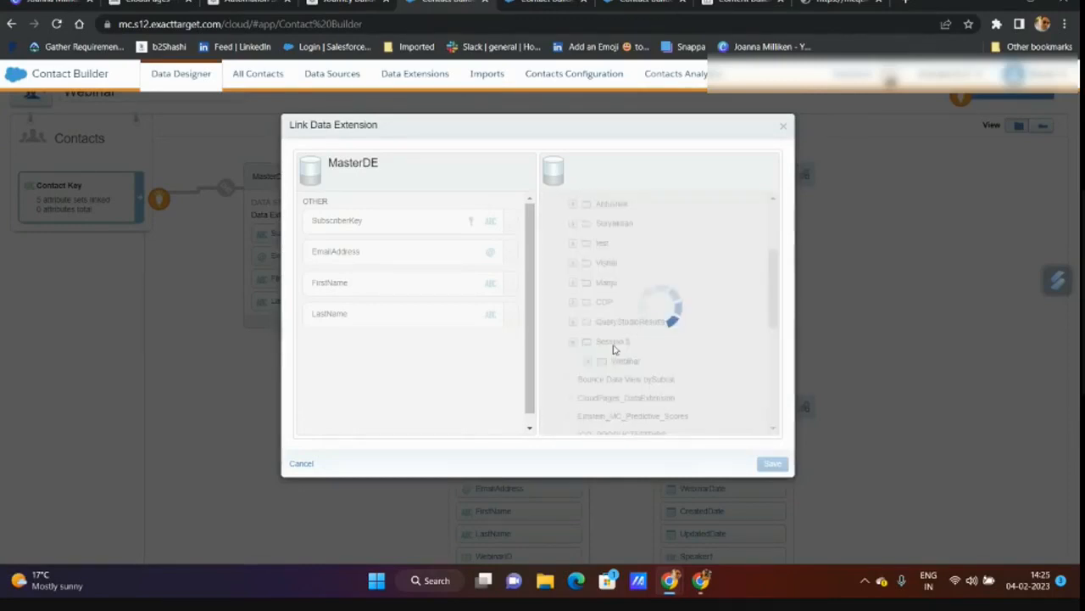
pyautogui.scroll(-2, 642, 331)
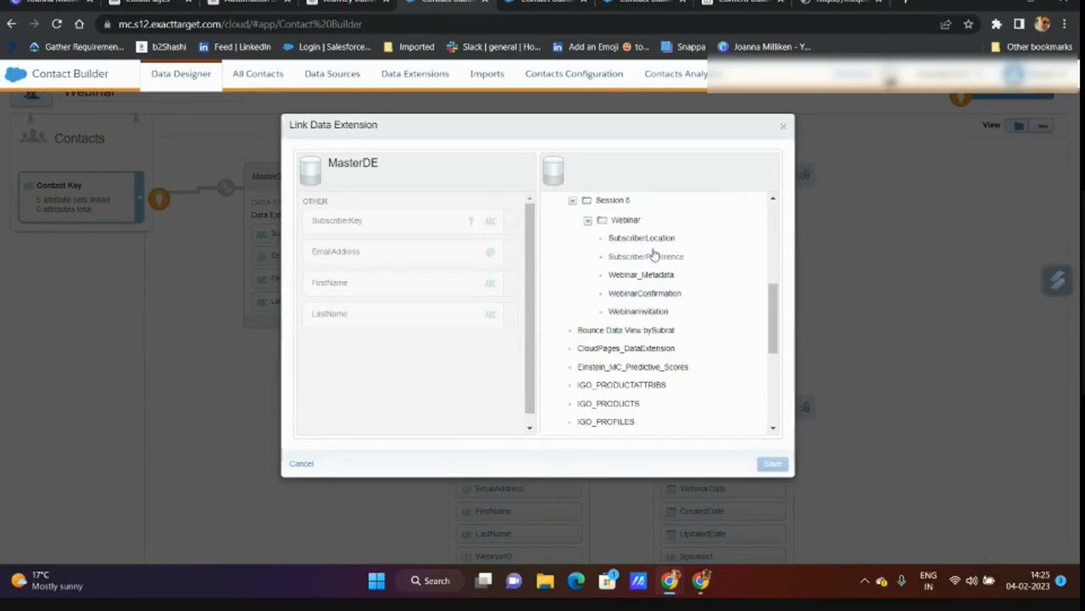
pyautogui.click(646, 240)
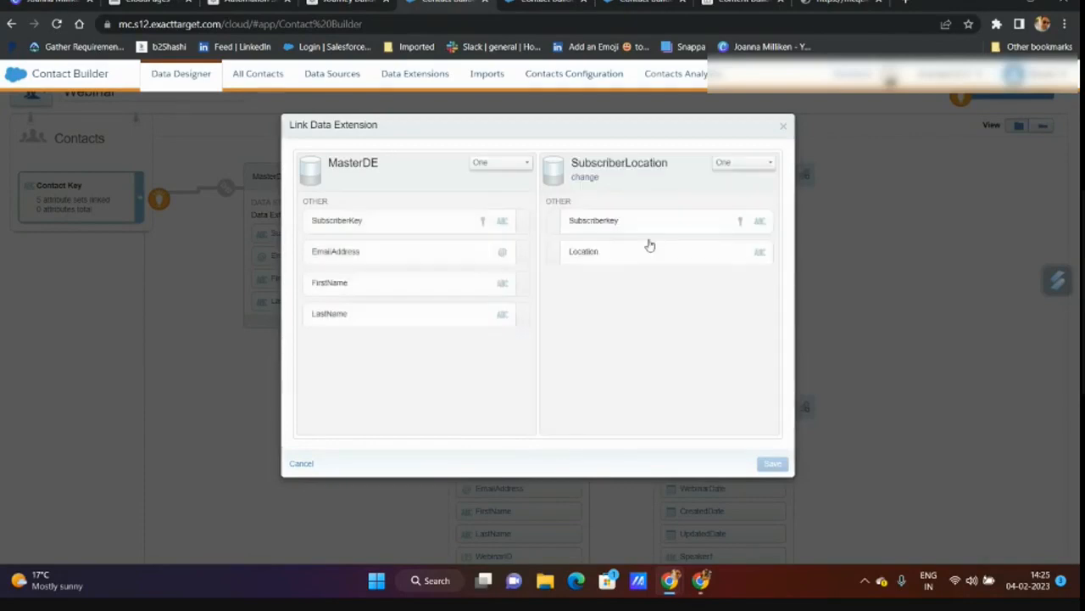
pyautogui.click(521, 224)
pyautogui.click(556, 263)
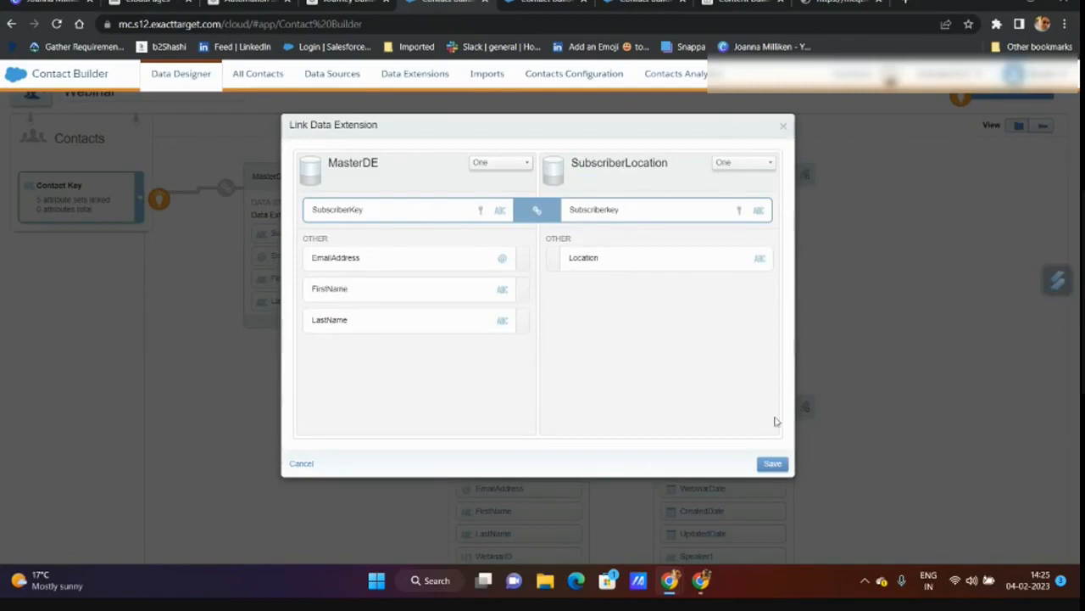
pyautogui.click(772, 463)
pyautogui.click(782, 232)
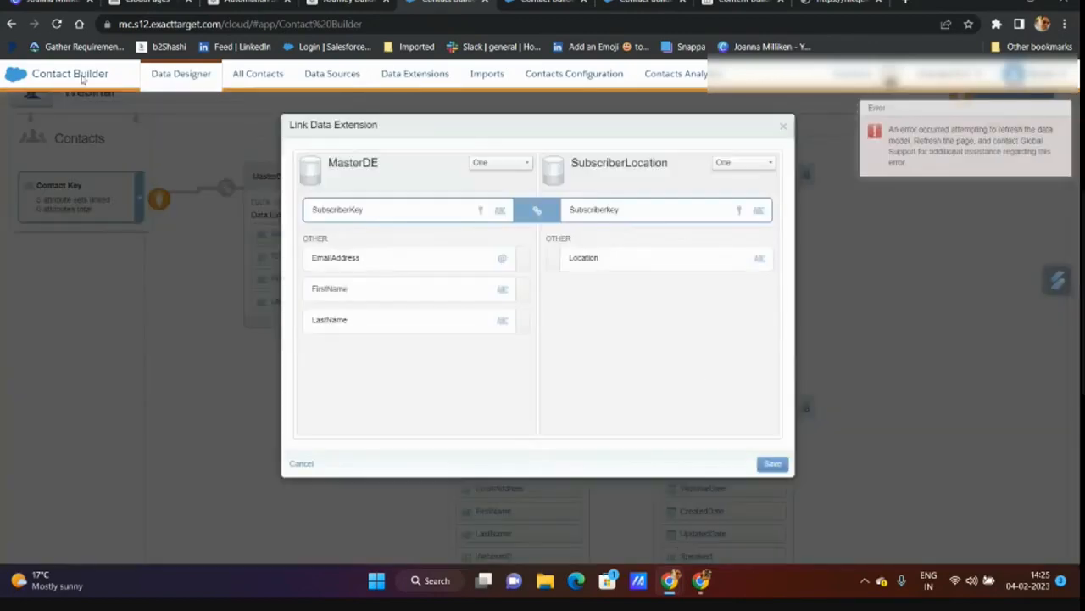
# - Reload after the error and reopen MasterDE's link settings in the Webinar attribute group
pyautogui.click(58, 24)
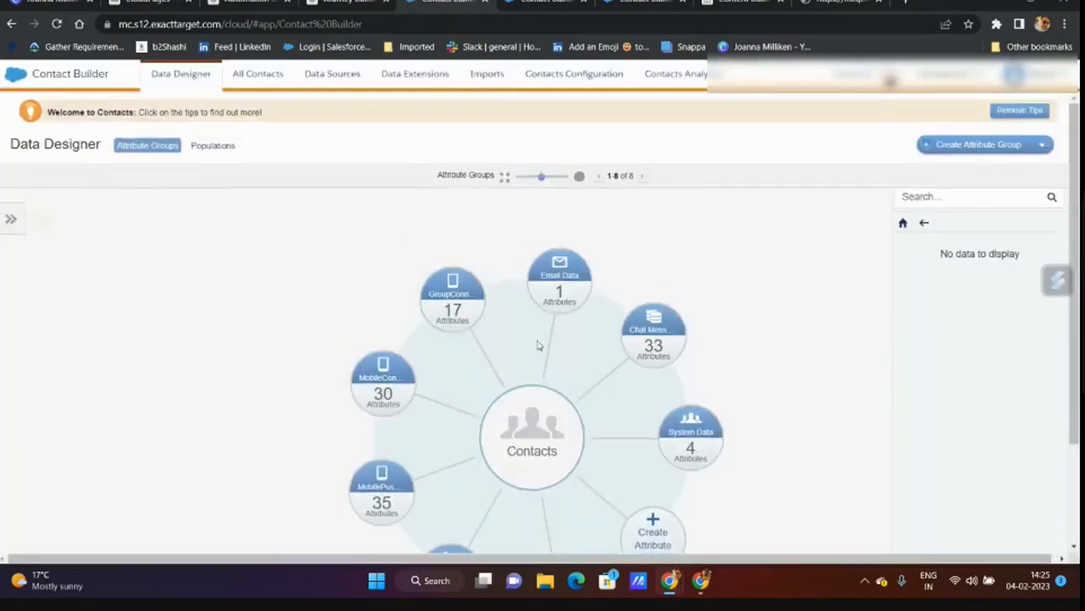
pyautogui.click(559, 480)
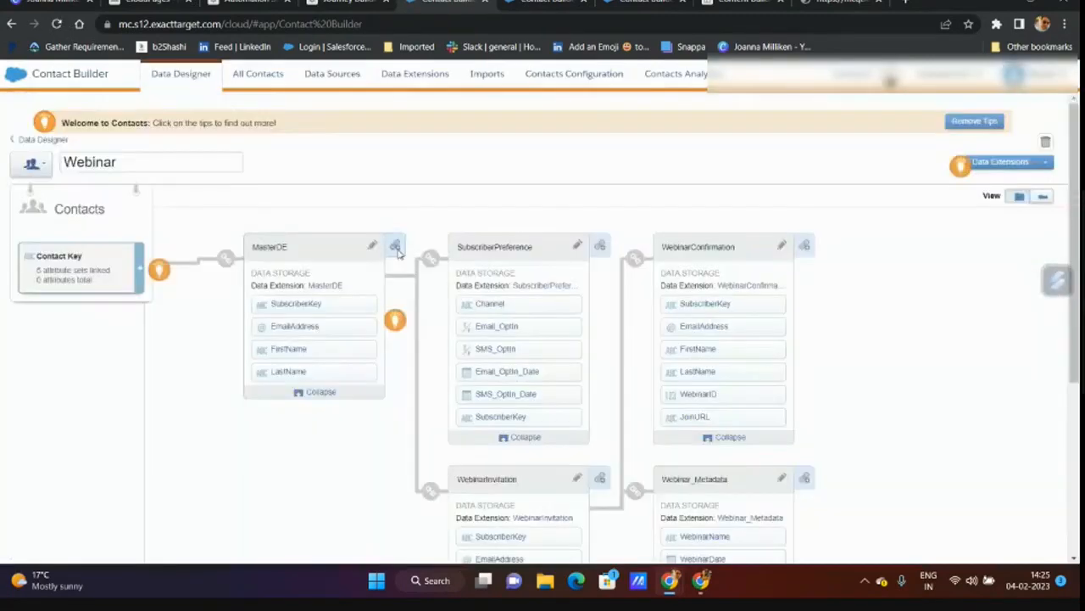
pyautogui.click(396, 246)
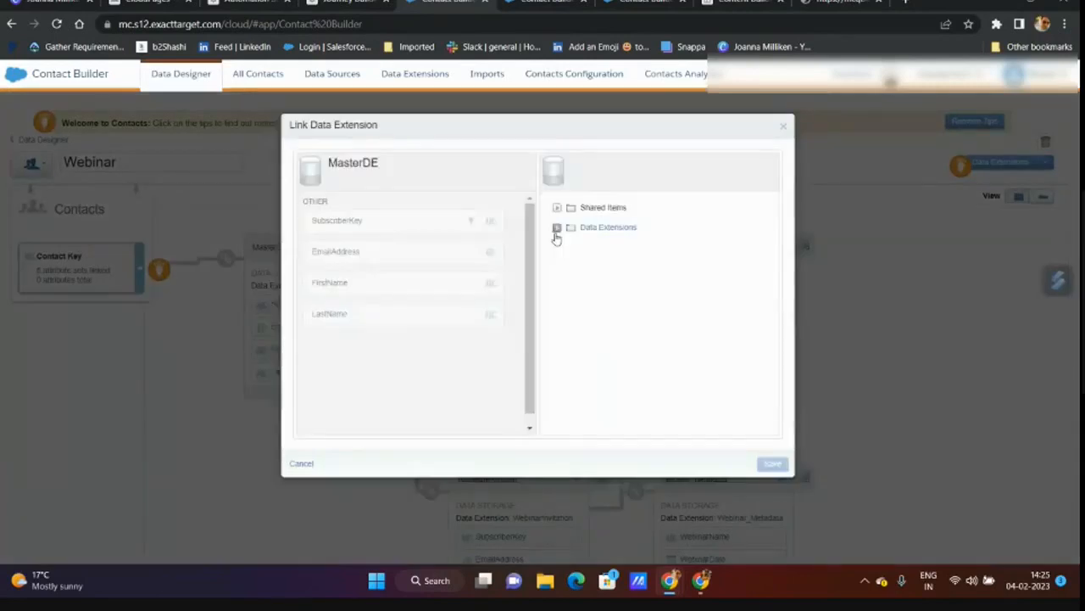
pyautogui.scroll(-1, 465, 371)
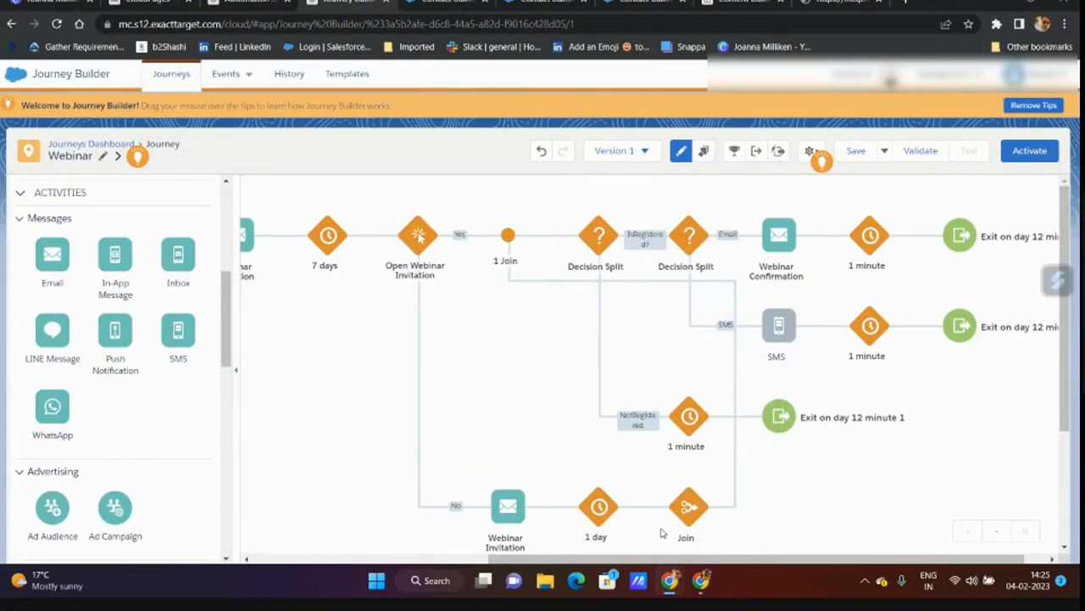
# - Scroll the Webinar journey back to its WebinarInvitation entry source, then view the Webinar automation
pyautogui.moveTo(690, 560); pyautogui.dragTo(310, 537)
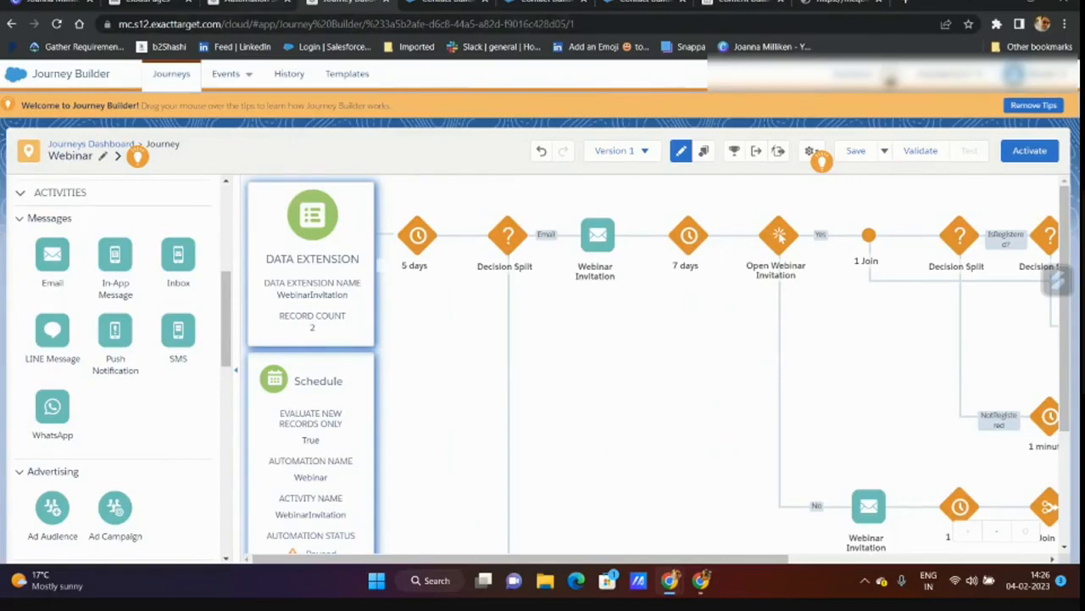
pyautogui.click(267, 14)
pyautogui.scroll(-3, 59, 415)
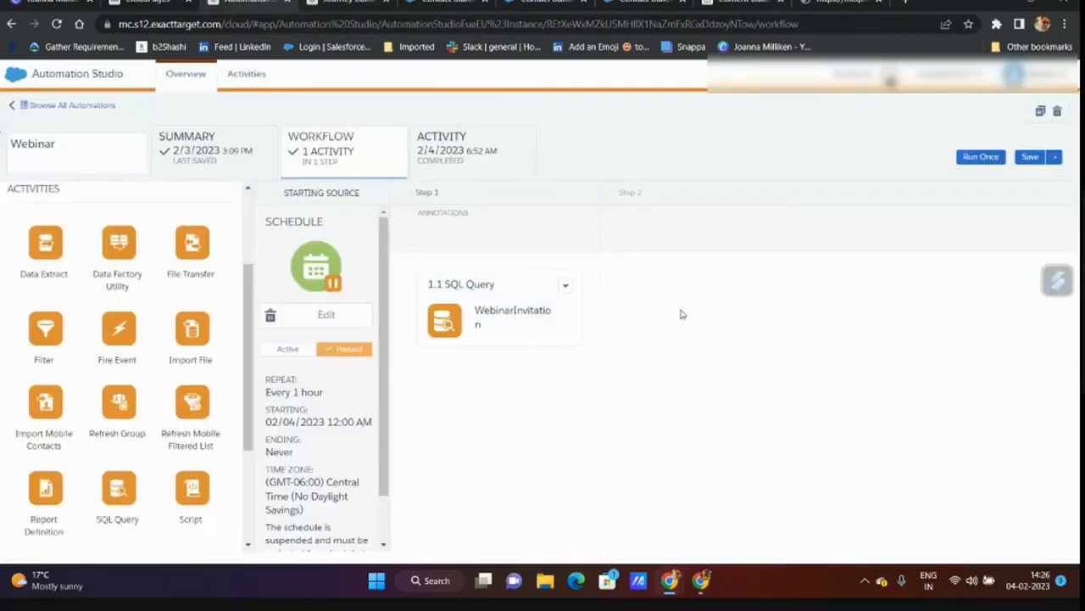
# - Drop a SQL Query activity into Step 2 and browse queries without choosing one
pyautogui.moveTo(125, 489); pyautogui.dragTo(670, 318)
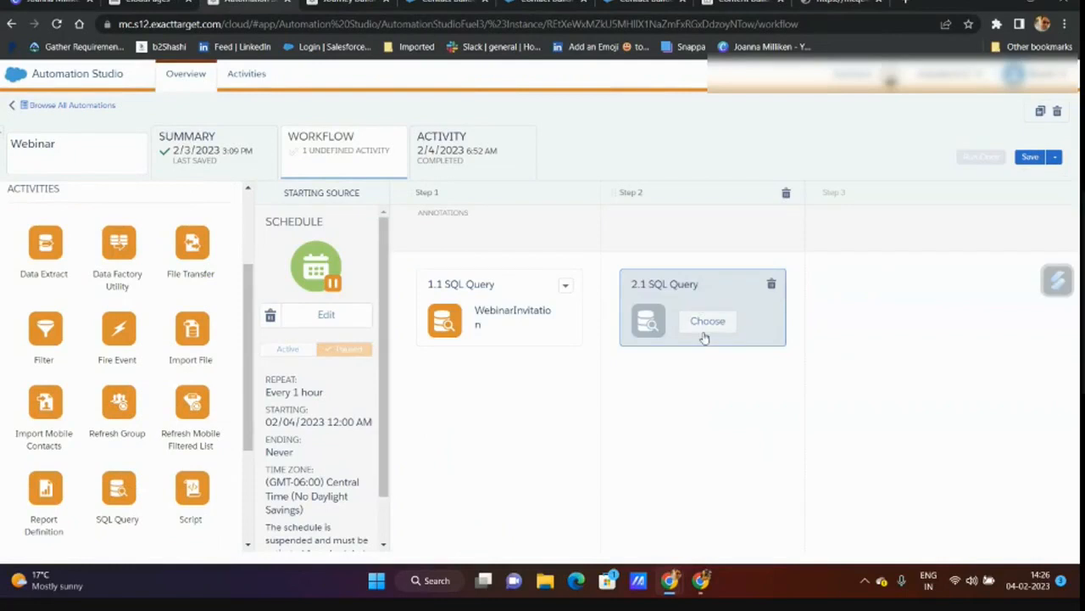
pyautogui.click(707, 322)
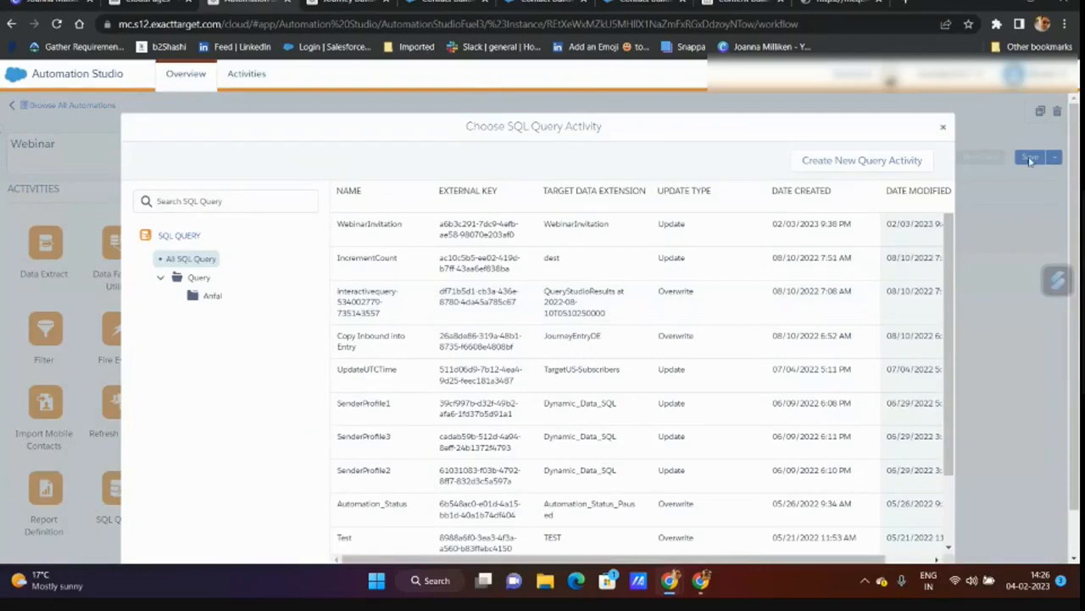
pyautogui.click(942, 128)
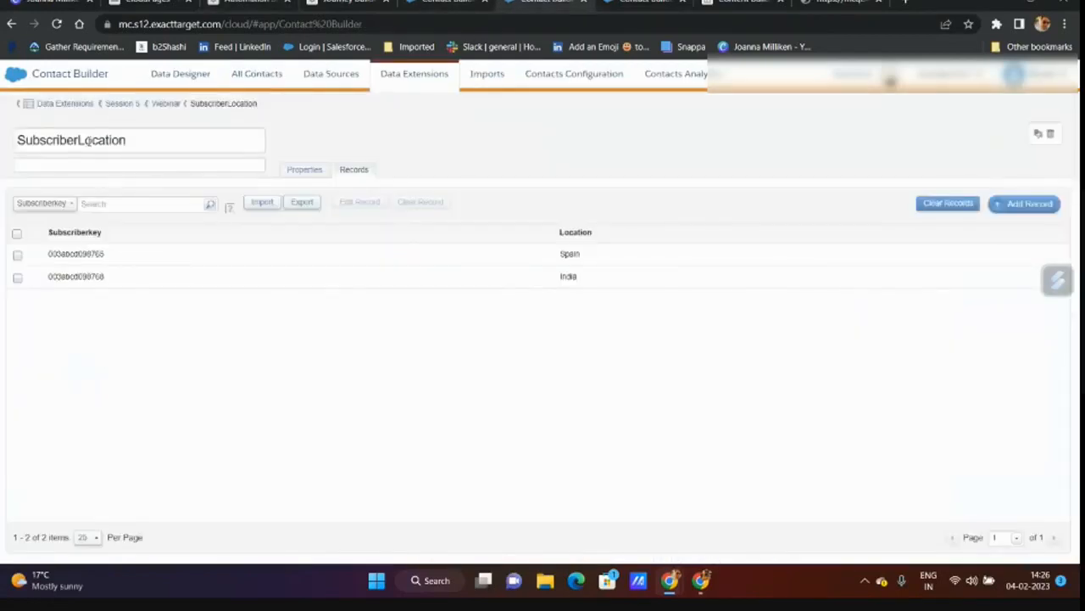
# - Try creating a 'Location' attribute on MasterDE, then reload Contact Builder after the error
pyautogui.click(166, 105)
pyautogui.click(237, 220)
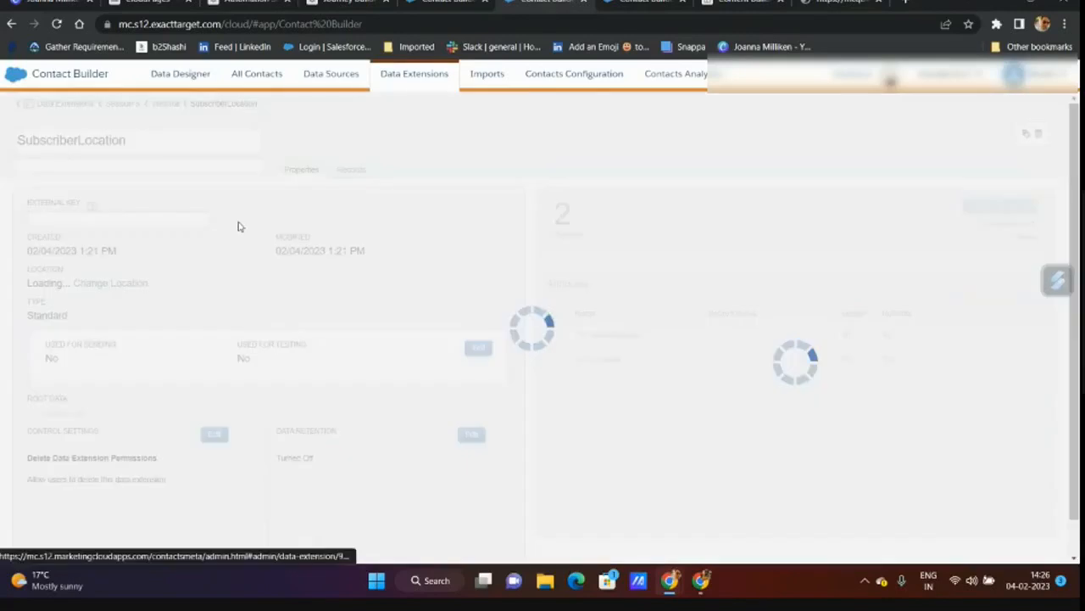
pyautogui.click(1001, 285)
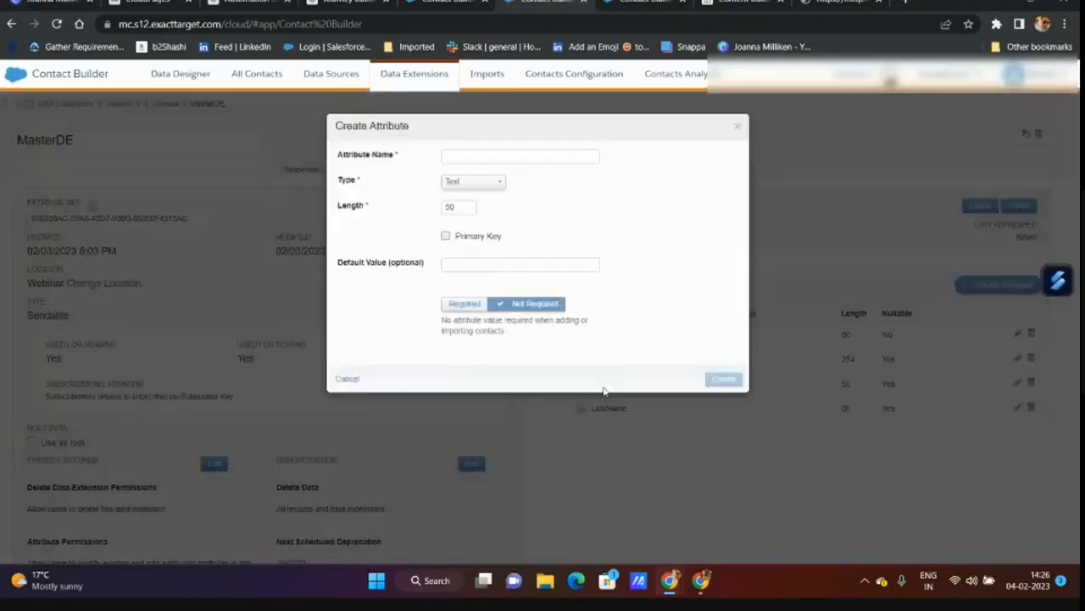
pyautogui.click(488, 156)
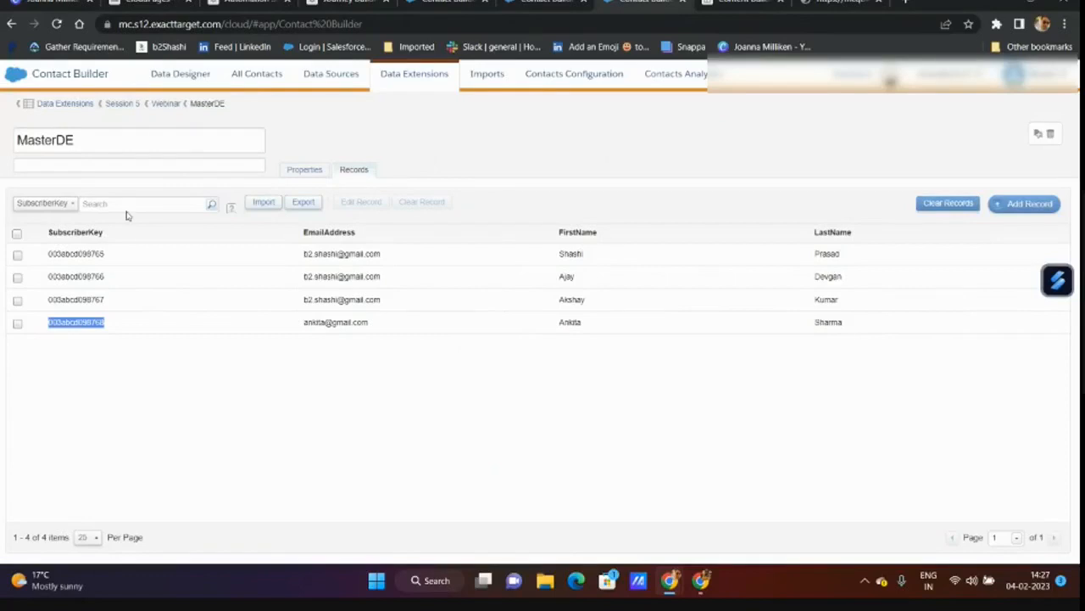
pyautogui.click(165, 104)
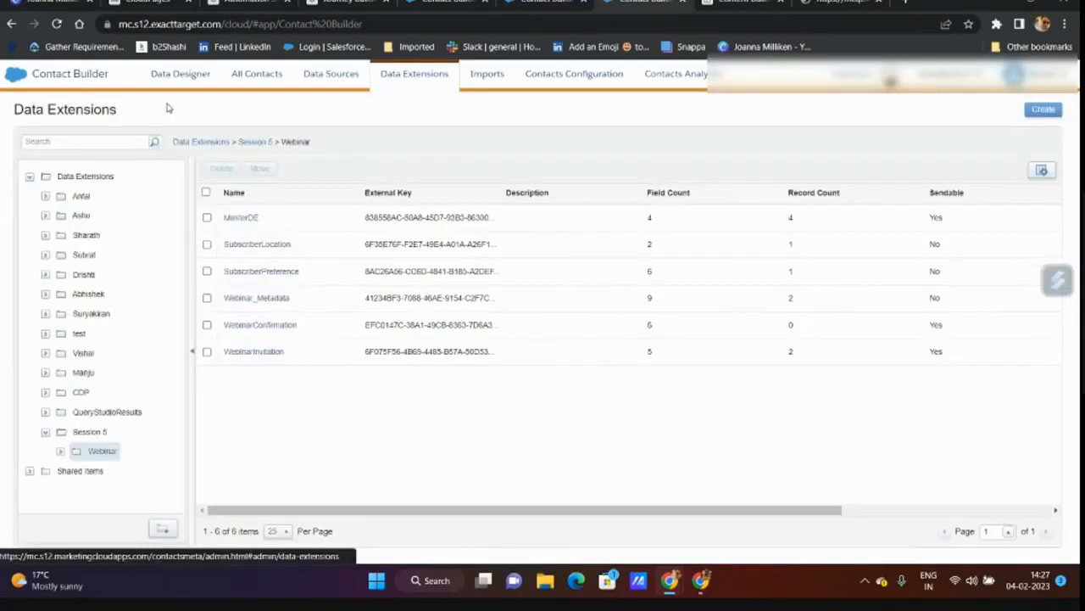
pyautogui.click(256, 243)
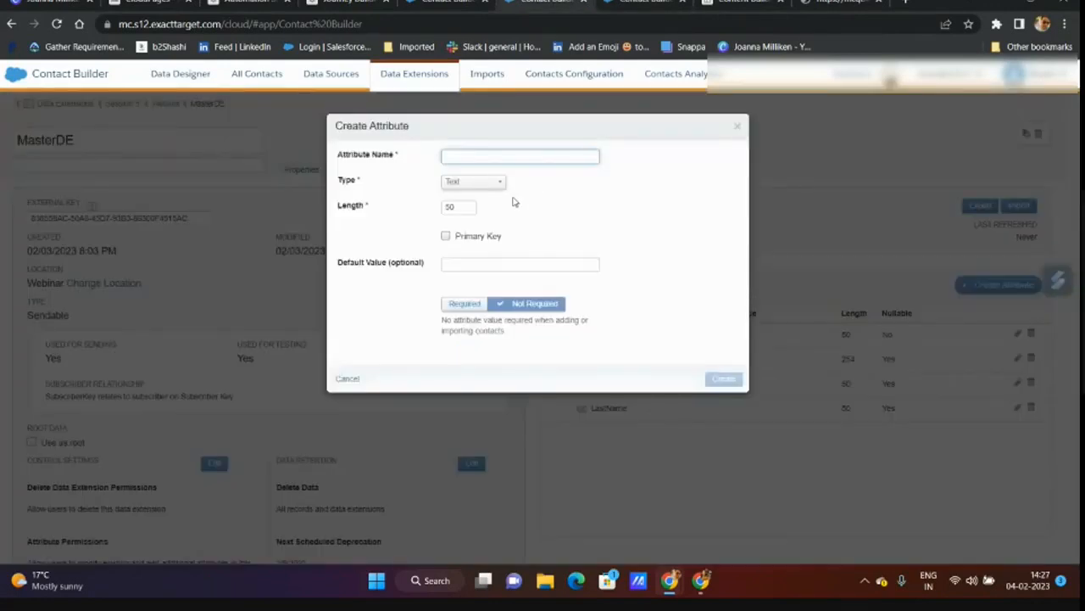
pyautogui.click(475, 151)
pyautogui.write('Location')
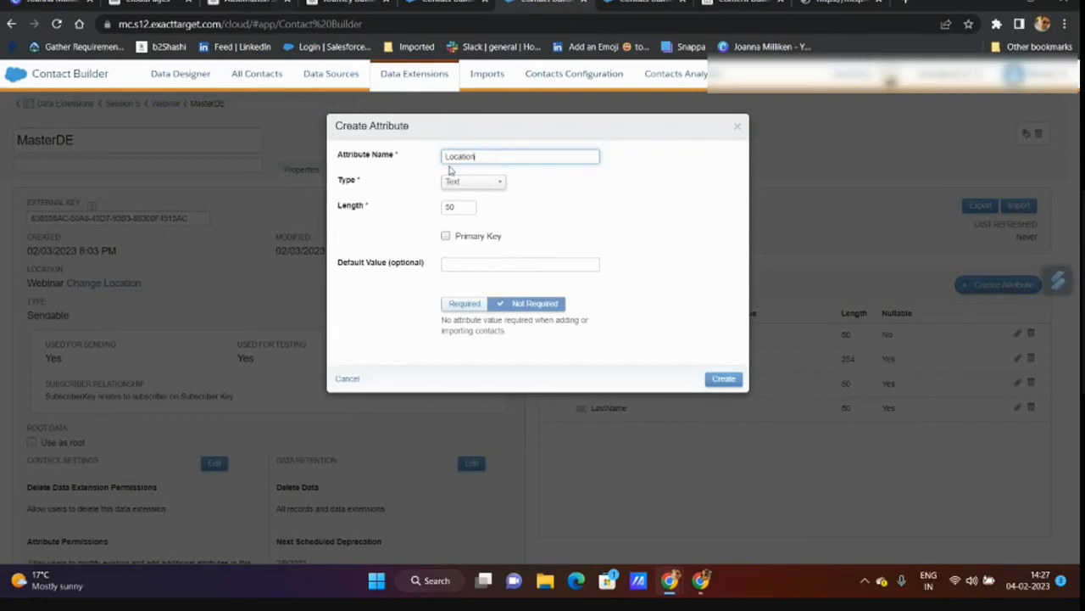
pyautogui.click(724, 378)
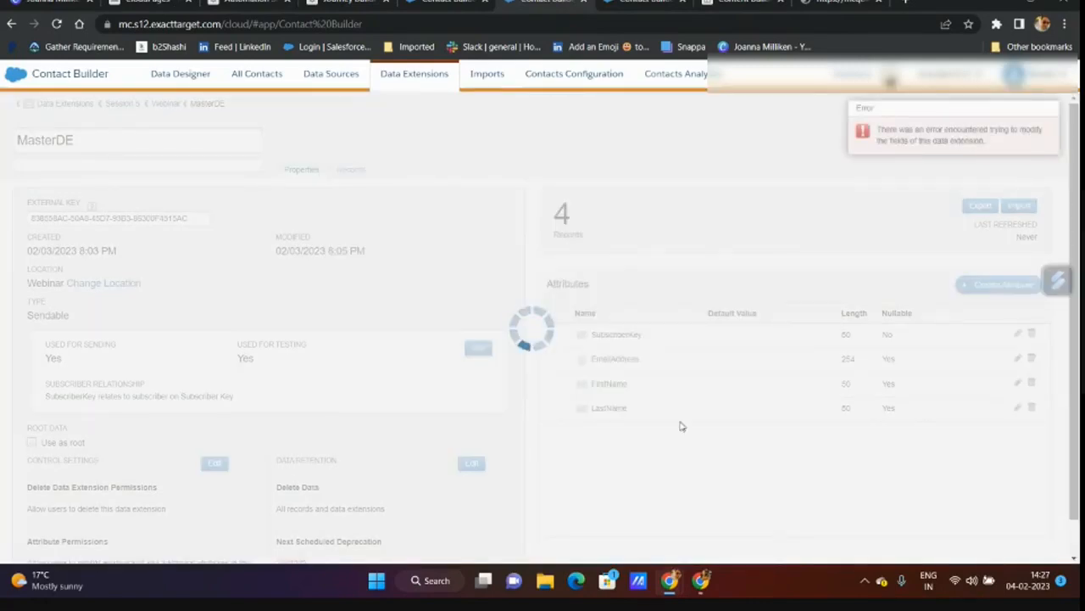
pyautogui.click(56, 24)
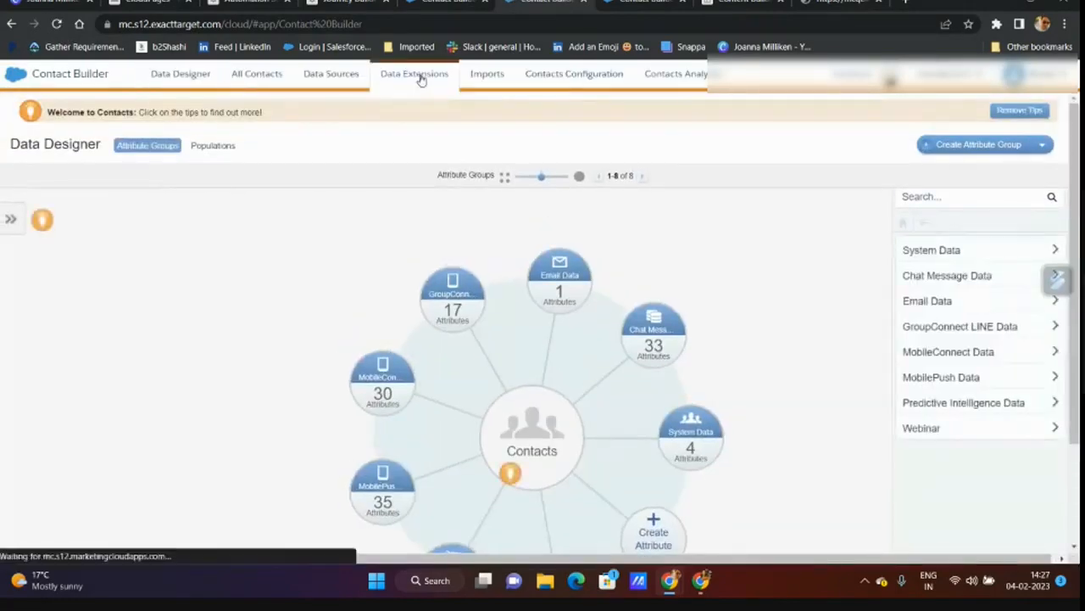
# - Open MasterDE via Data Extensions > Session 5 > Webinar and create the new attribute again
pyautogui.click(420, 76)
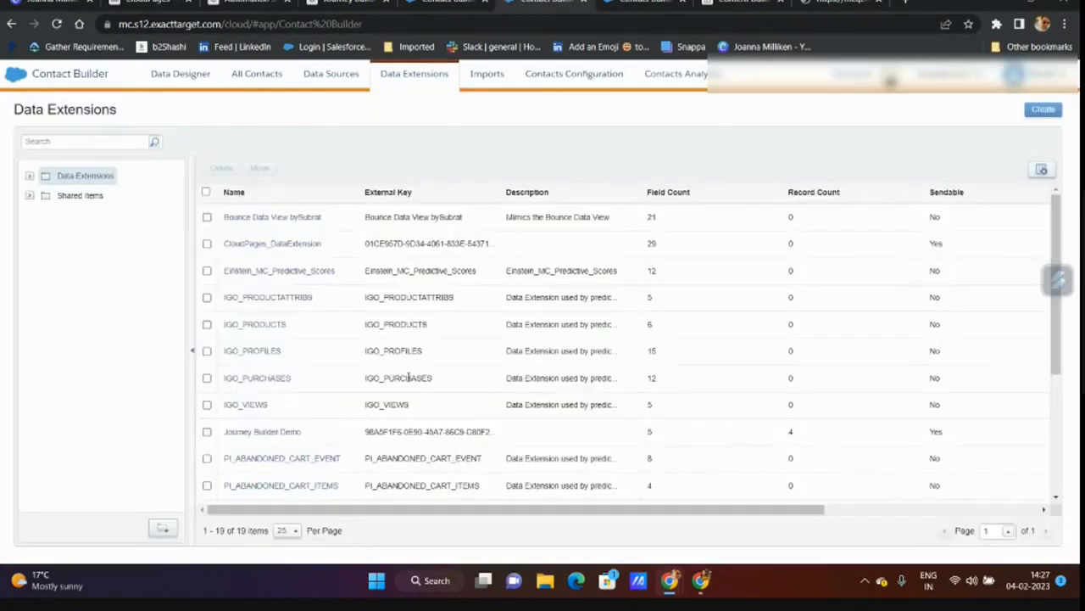
pyautogui.click(30, 178)
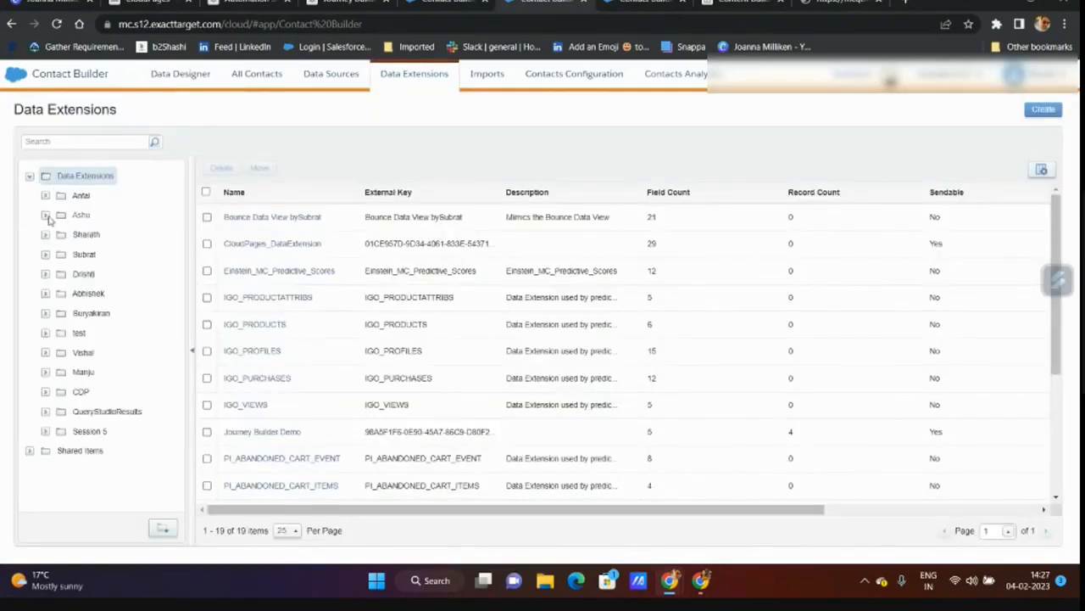
pyautogui.click(45, 431)
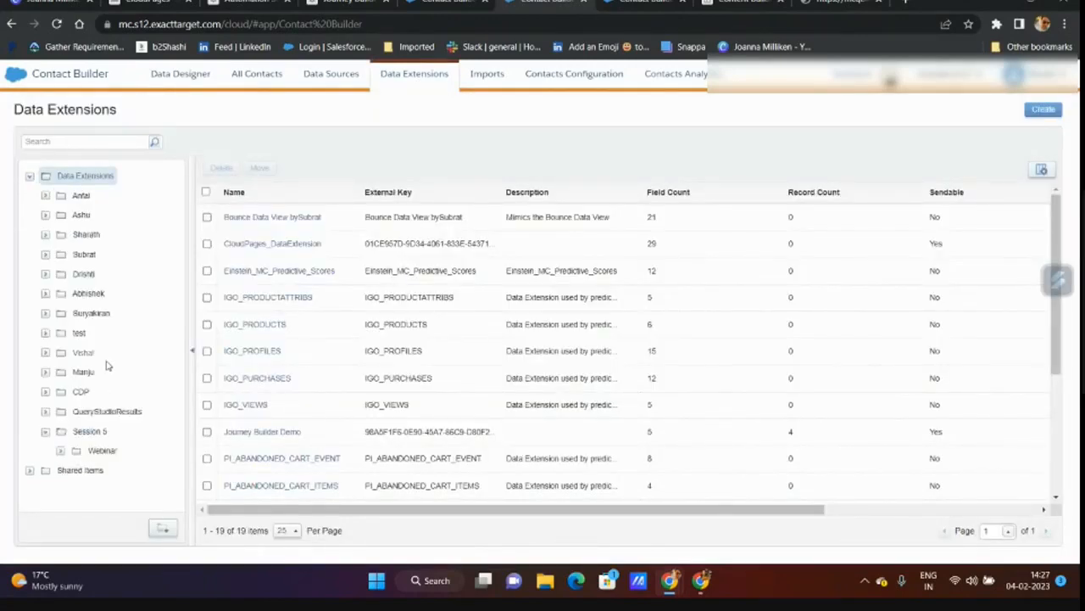
pyautogui.click(106, 450)
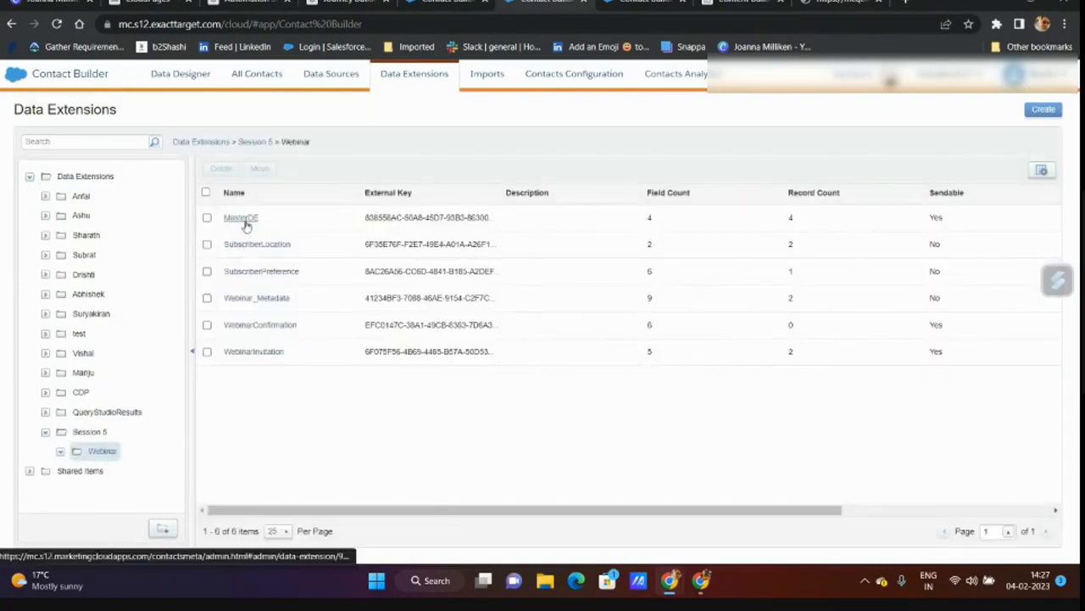
pyautogui.click(243, 219)
pyautogui.click(999, 284)
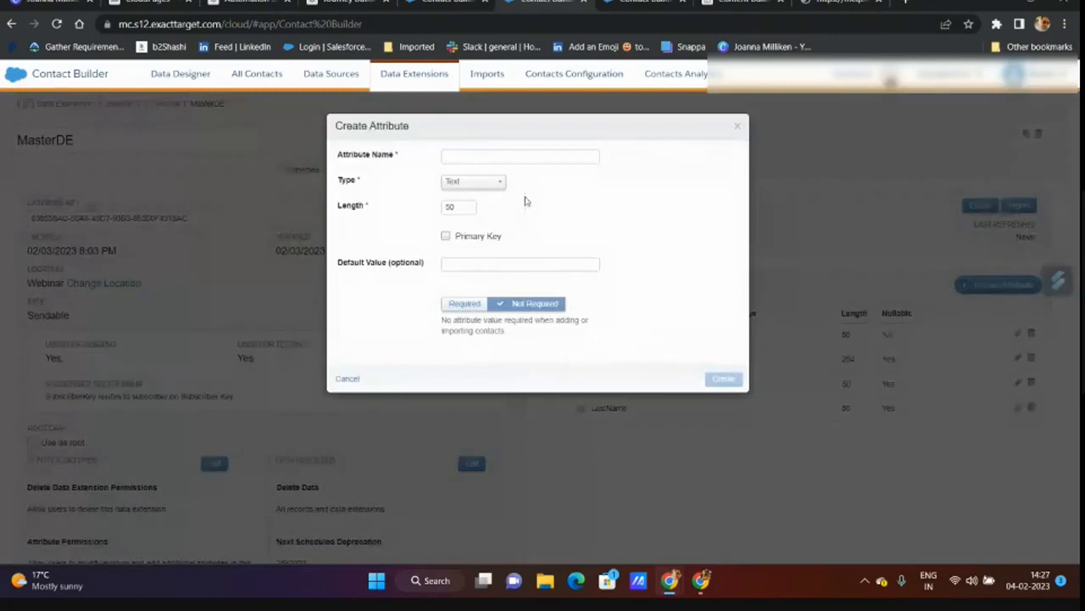
pyautogui.click(511, 158)
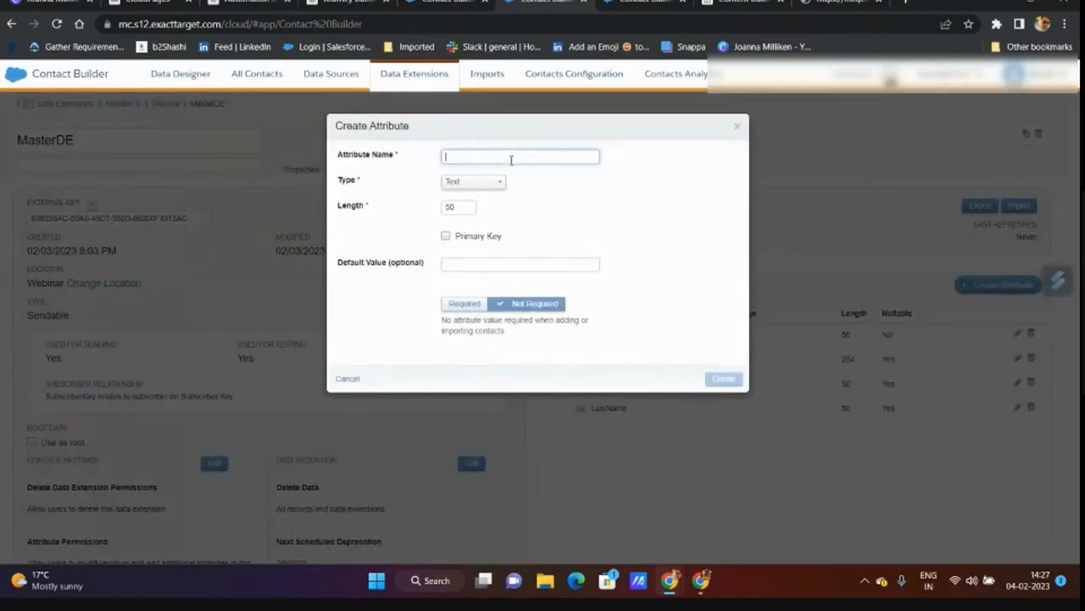
pyautogui.click(720, 384)
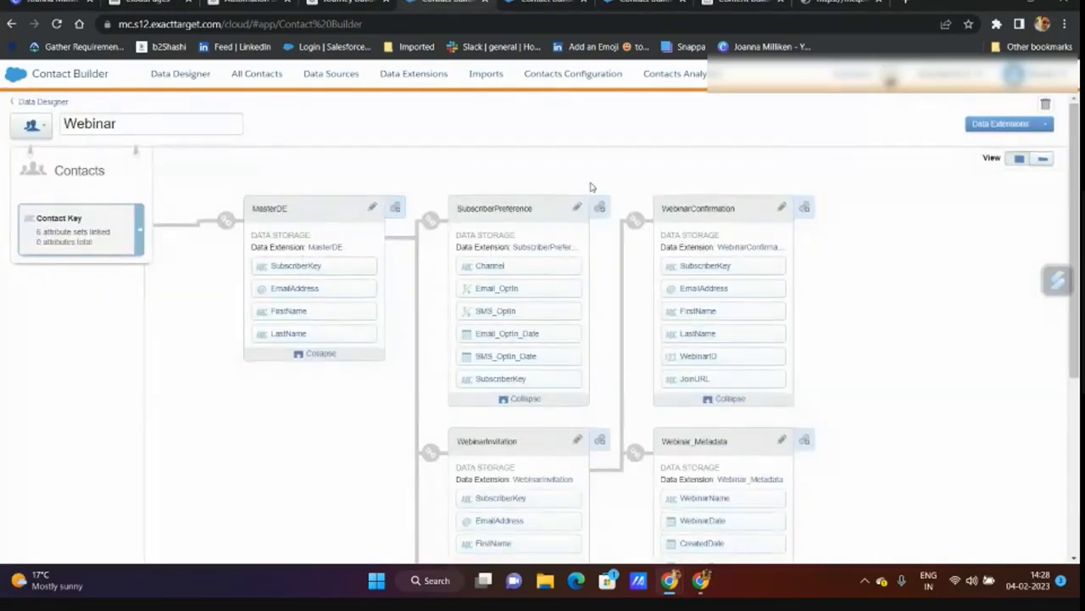
# - Reload Data Designer and reopen the Webinar group until the MasterDE card lists Location
pyautogui.scroll(-3, 714, 247)
pyautogui.scroll(3, 713, 246)
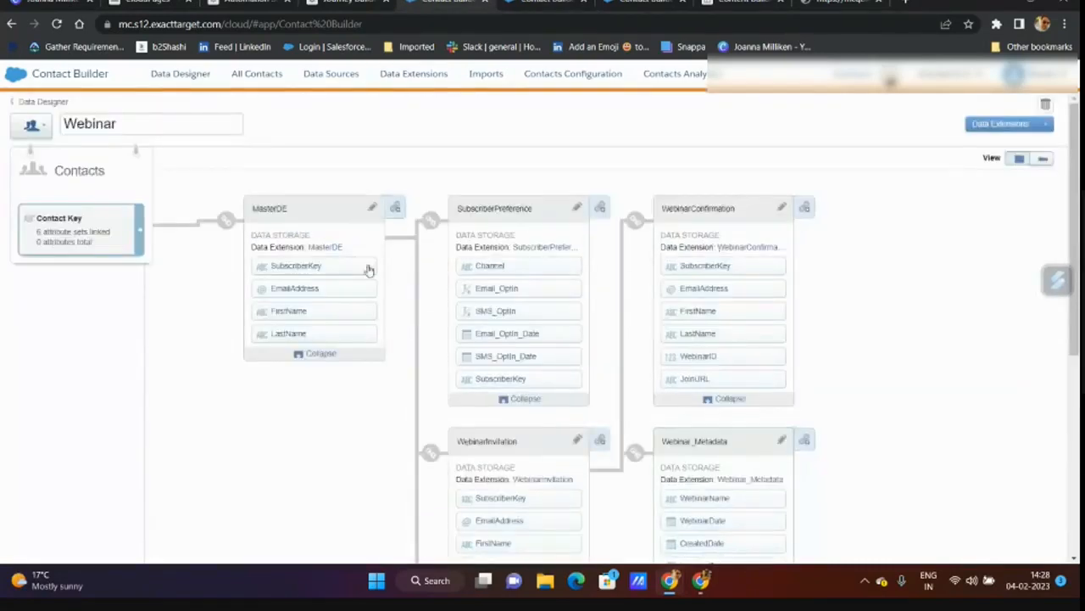
pyautogui.click(521, 4)
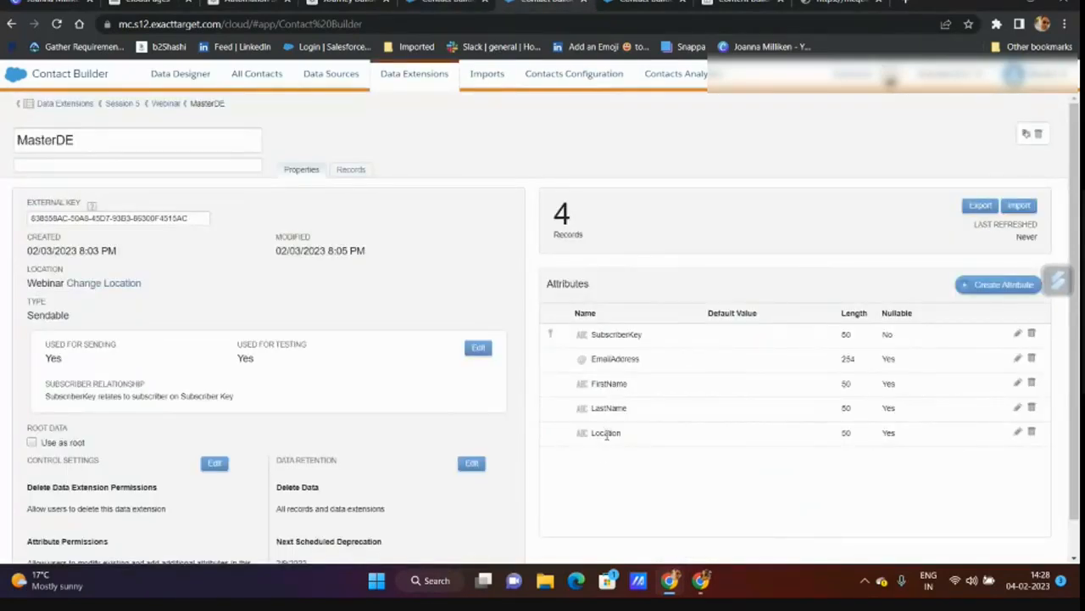
pyautogui.click(411, 2)
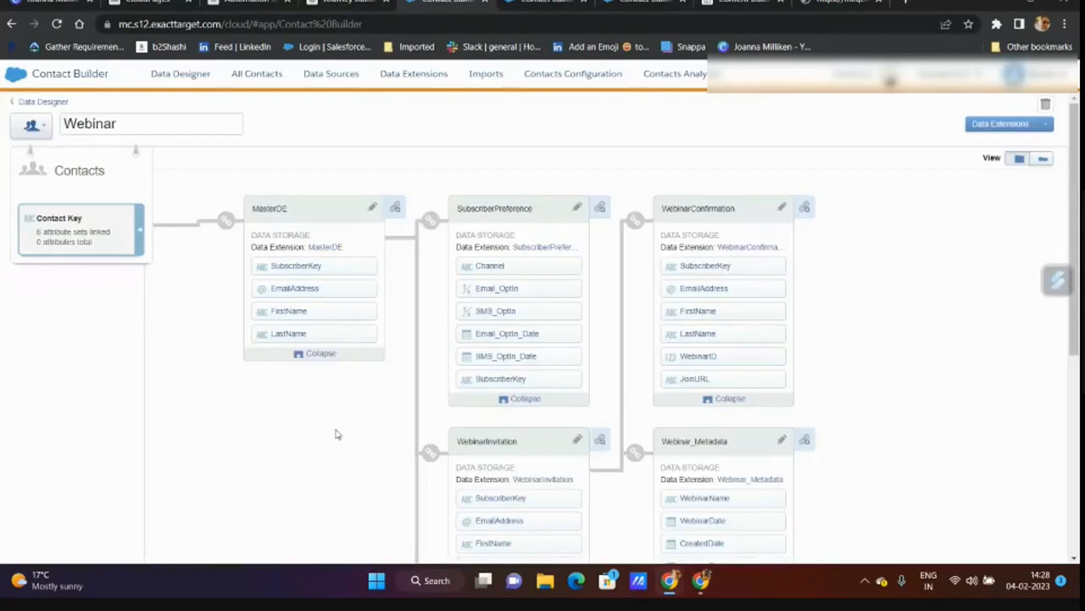
pyautogui.click(321, 354)
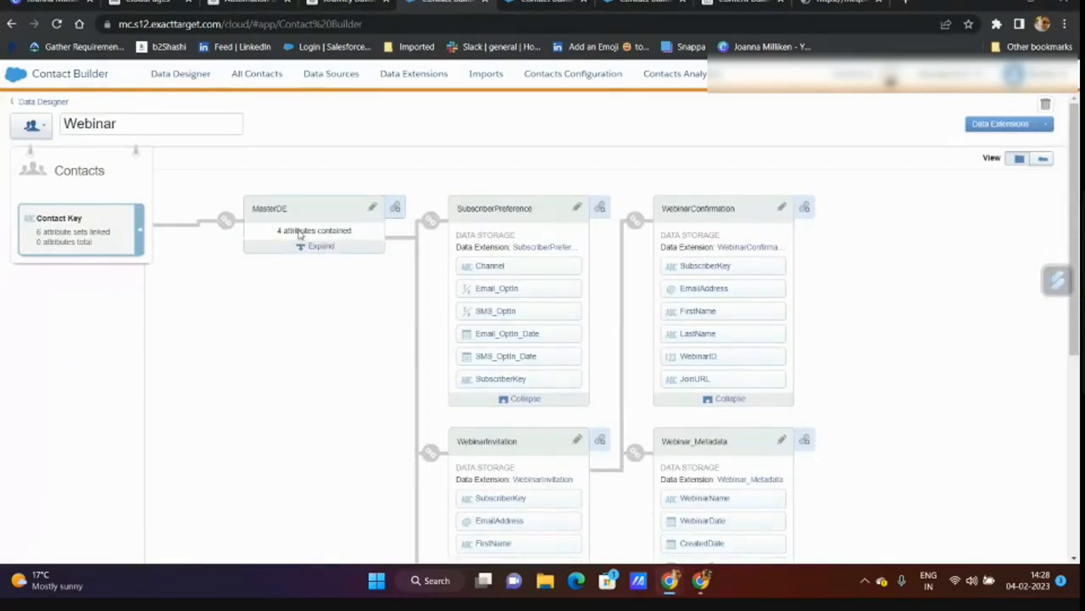
pyautogui.click(54, 25)
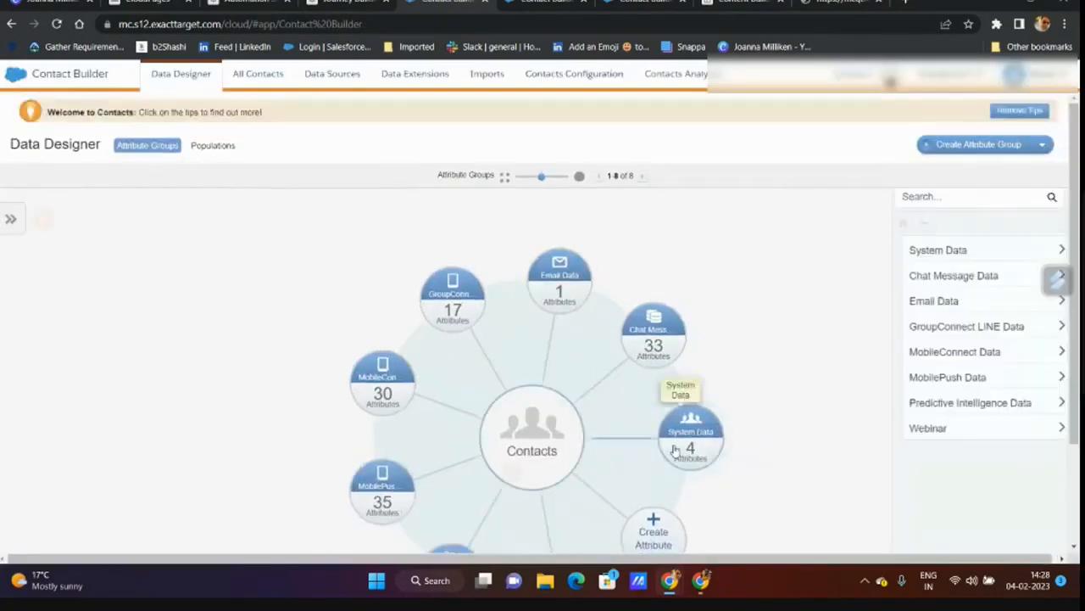
pyautogui.click(557, 454)
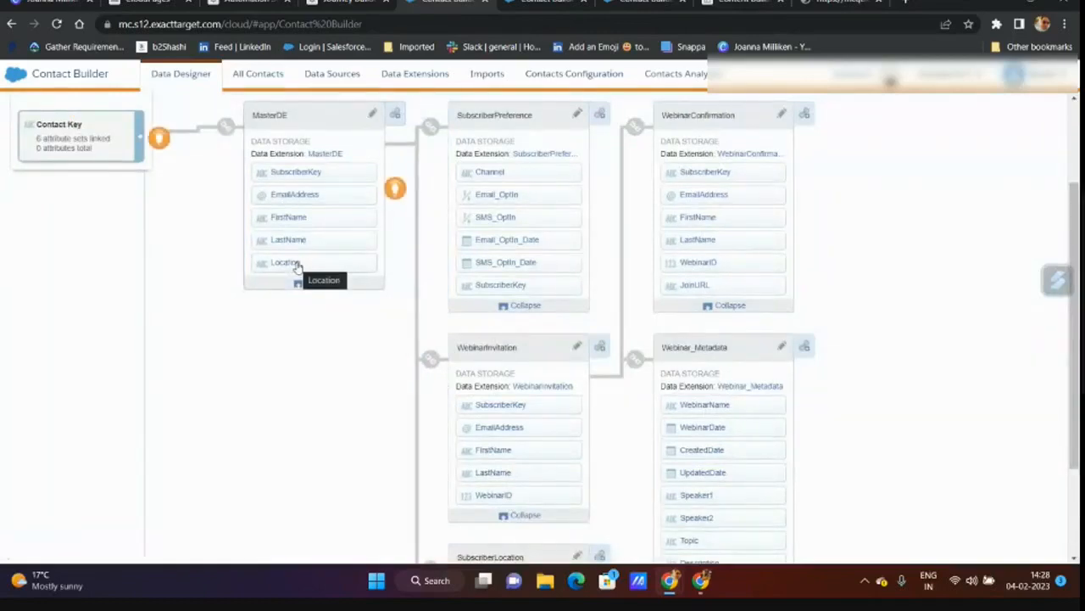
pyautogui.click(312, 287)
pyautogui.click(305, 156)
pyautogui.scroll(2, 337, 348)
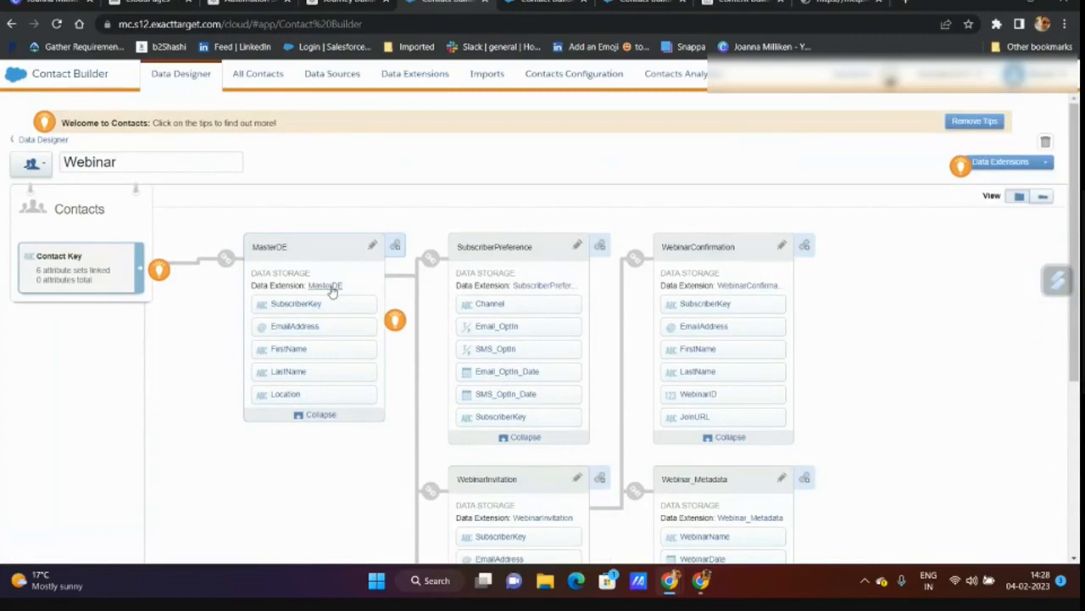
pyautogui.click(258, 3)
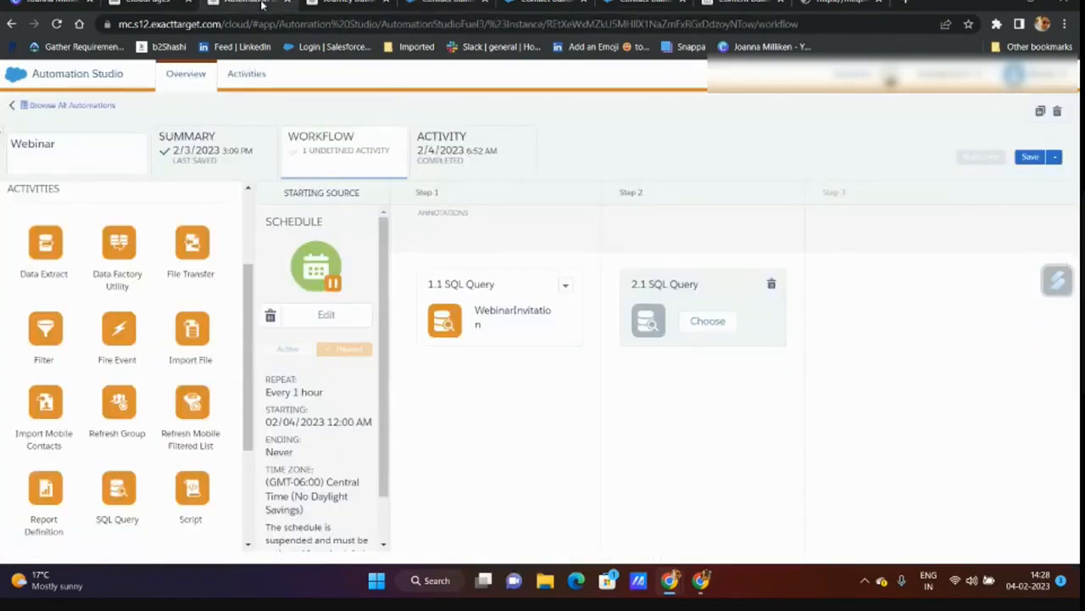
# - Create a new query activity for step 2.1 and drop SubscriberLocation's fields into the SQL editor
pyautogui.click(707, 322)
pyautogui.click(842, 162)
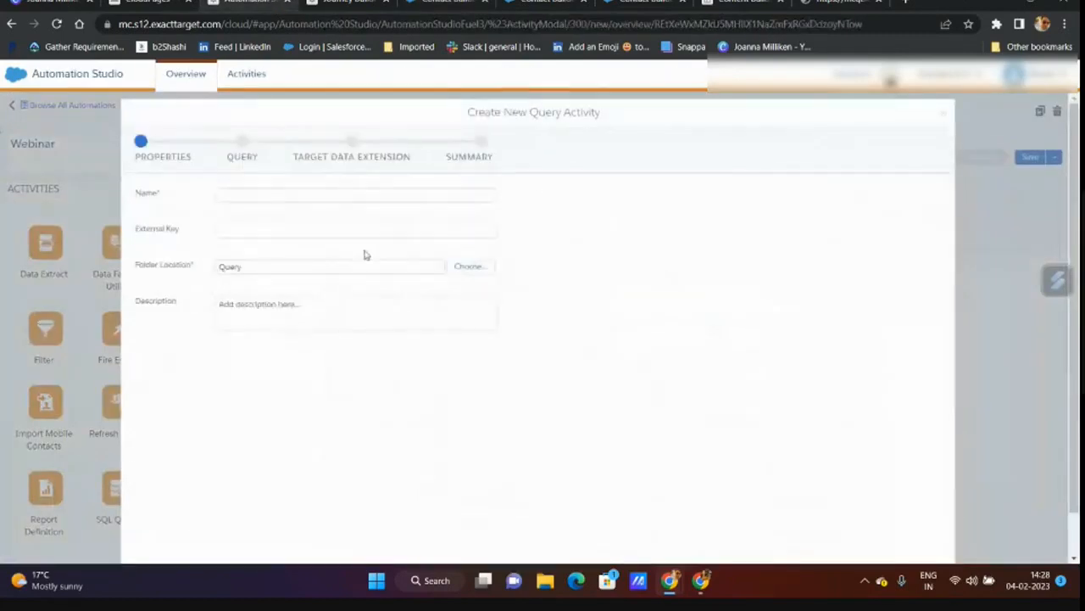
pyautogui.click(318, 195)
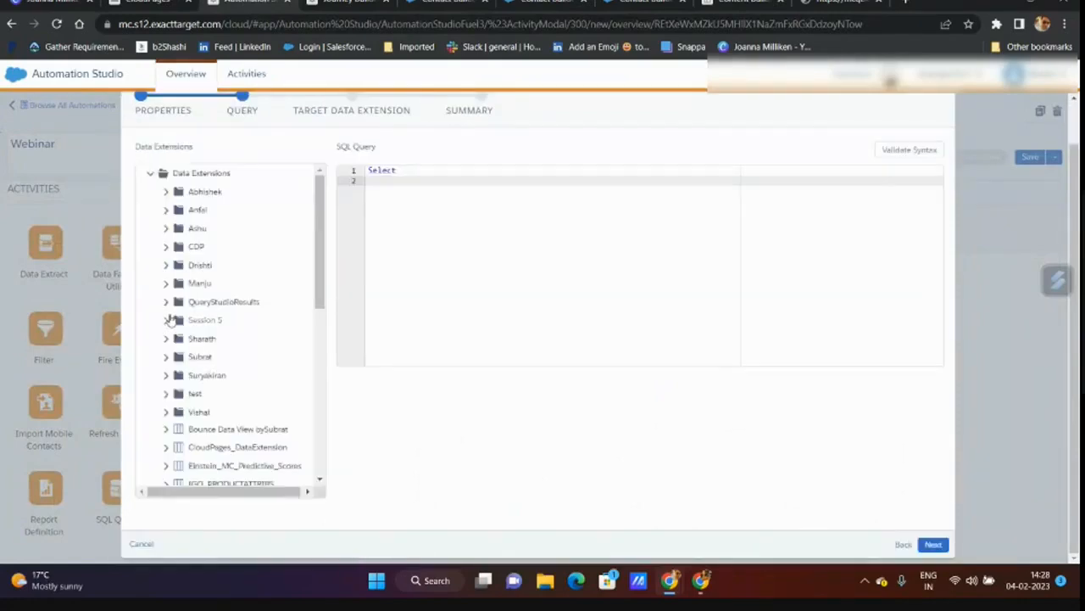
pyautogui.click(166, 320)
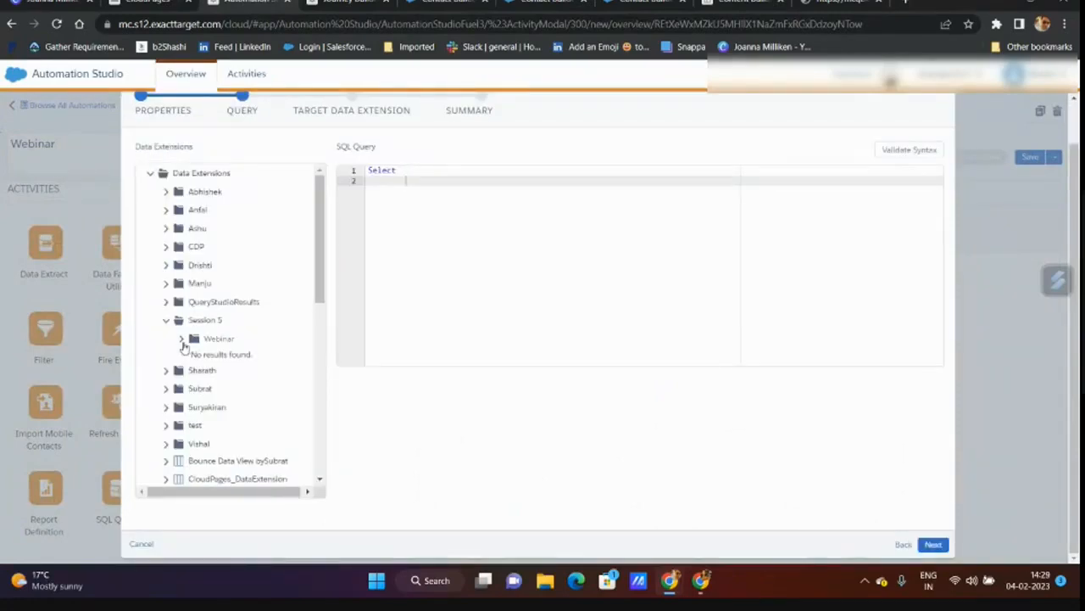
pyautogui.click(182, 340)
pyautogui.scroll(-1, 254, 342)
pyautogui.moveTo(251, 310); pyautogui.dragTo(452, 183)
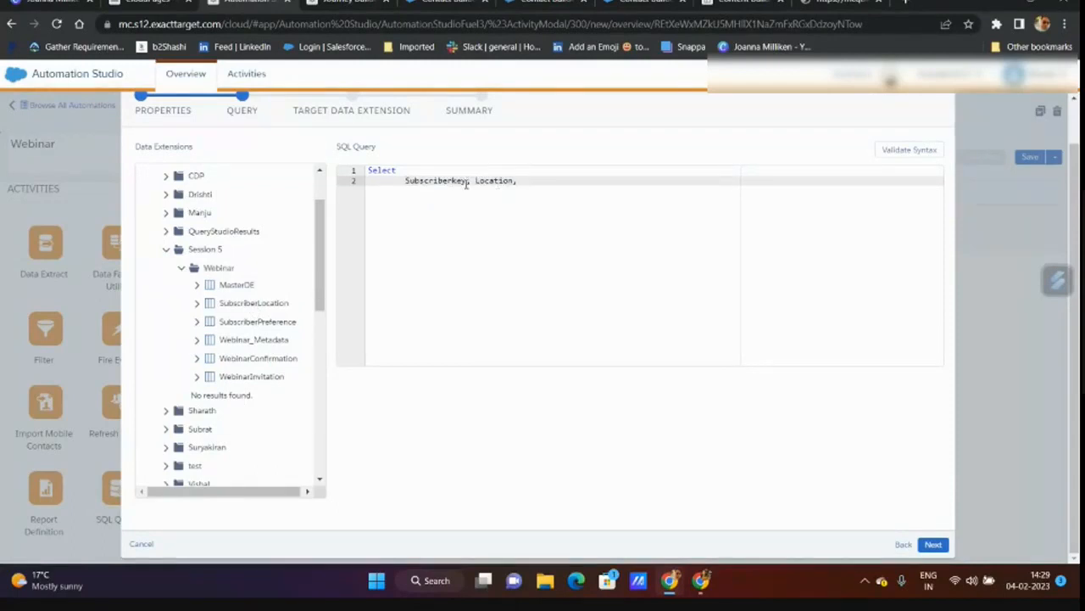
# - Rework the select list so it holds SubscriberLocation's Subscriberkey and Location fields
pyautogui.click(468, 180)
pyautogui.press('Return')
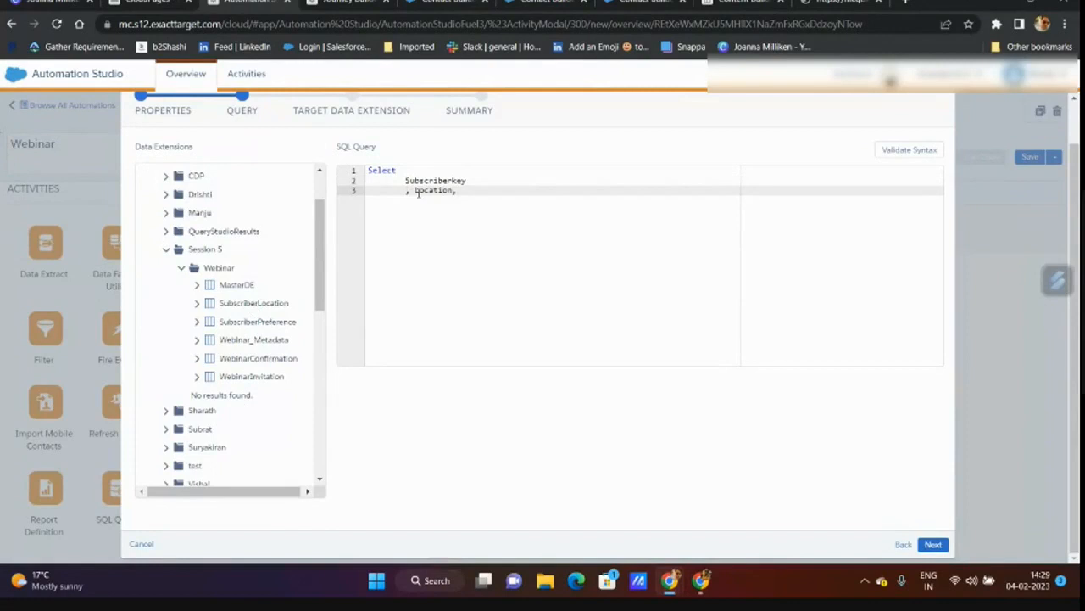
pyautogui.press('BackSpace')
pyautogui.moveTo(447, 190); pyautogui.dragTo(397, 180)
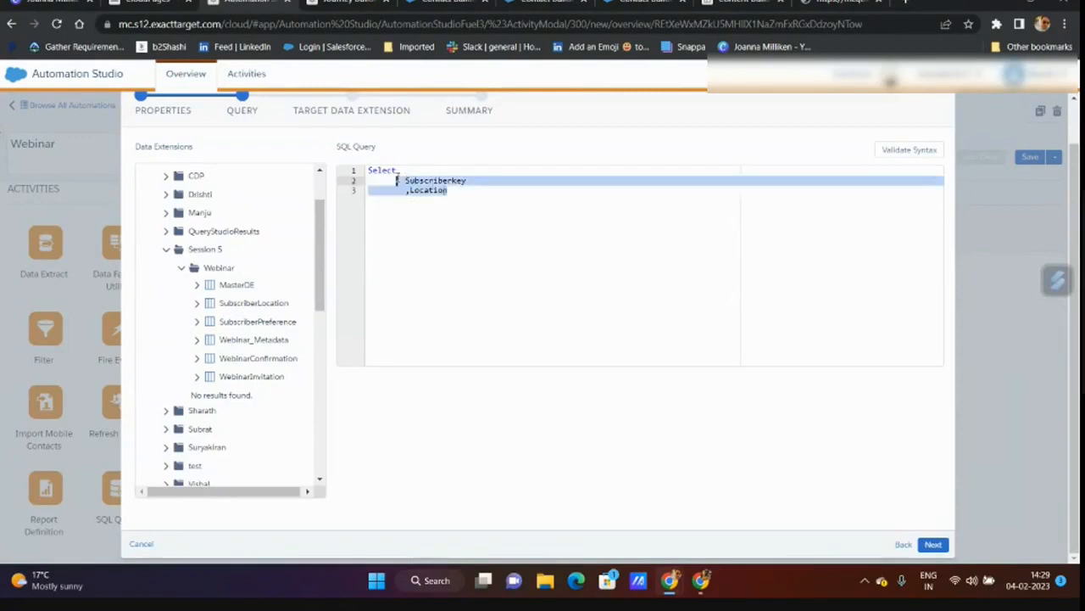
pyautogui.press('BackSpace')
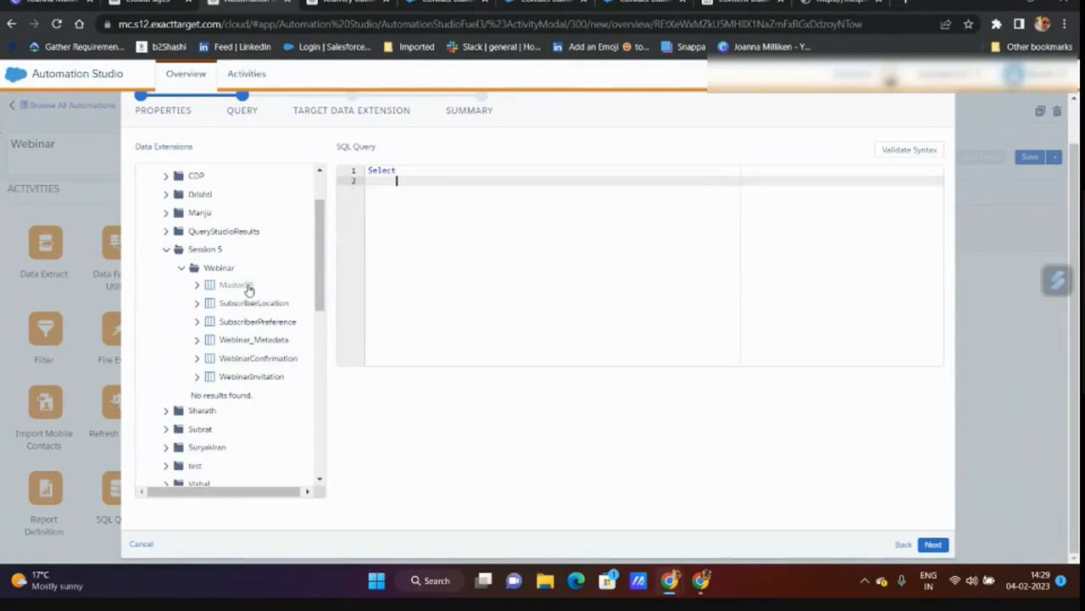
pyautogui.moveTo(238, 288); pyautogui.dragTo(434, 181)
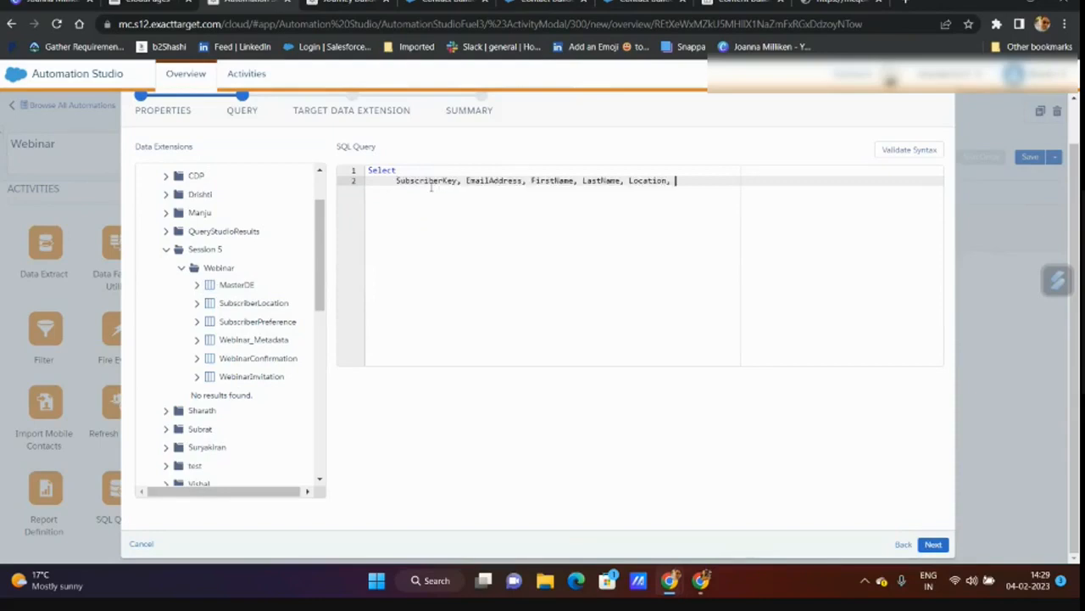
pyautogui.moveTo(680, 183); pyautogui.dragTo(396, 180)
pyautogui.press('BackSpace')
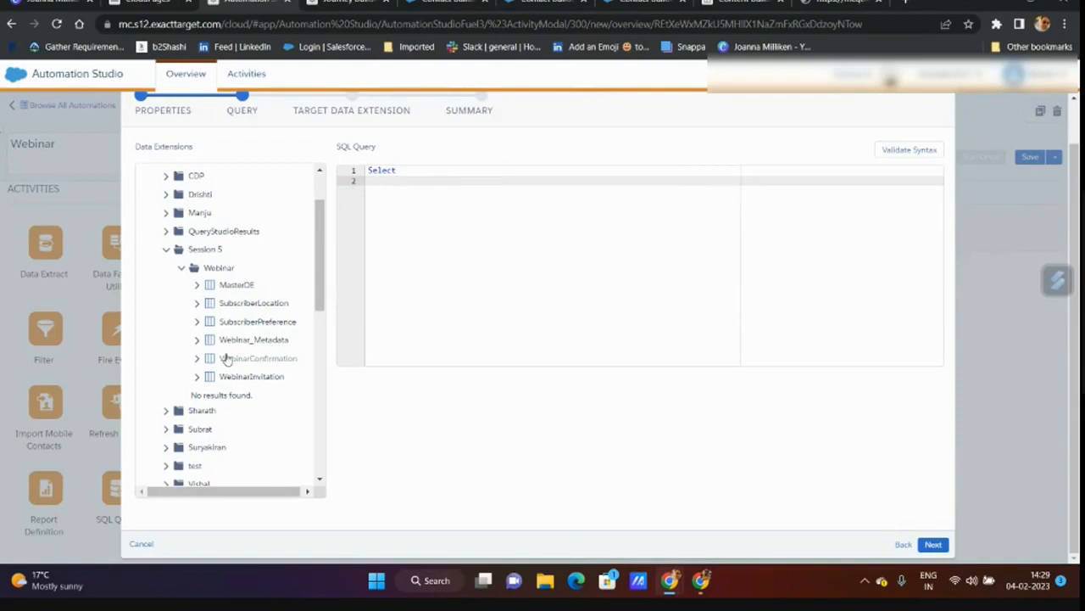
pyautogui.moveTo(261, 305); pyautogui.dragTo(447, 182)
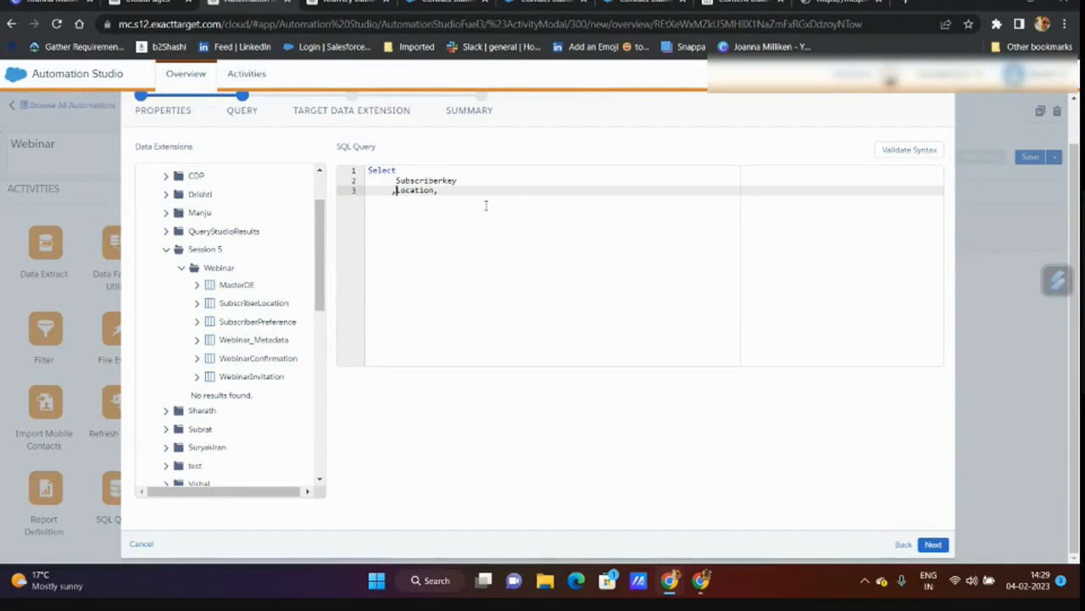
# - Add the clauses 'From SubscriberLocation', 'Inner Join MasterDE' and 'On' on separate lines
pyautogui.press('Return')
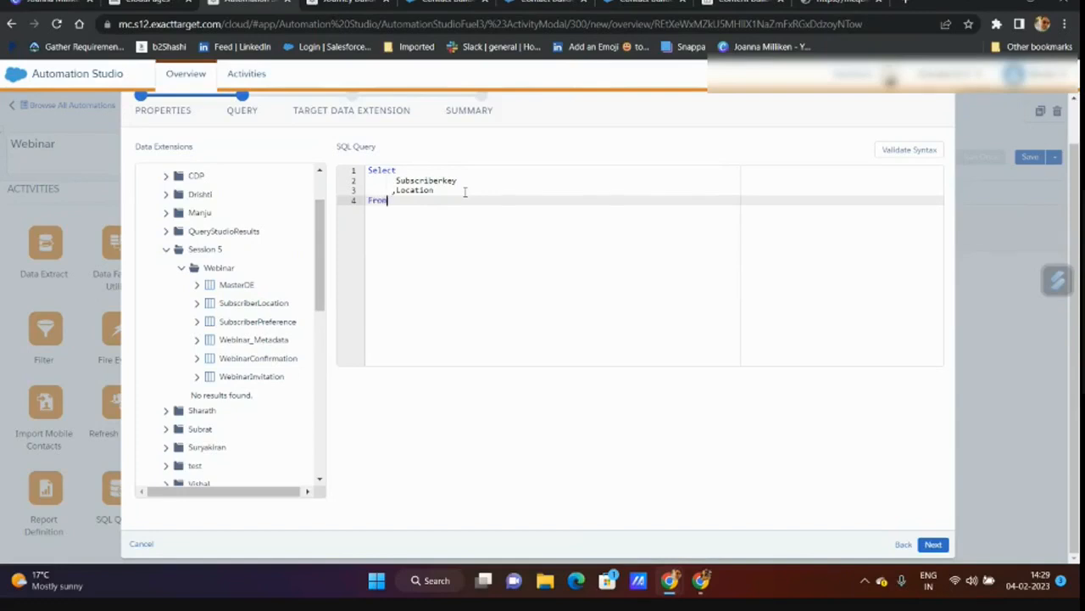
pyautogui.write('From SubscriberLocation')
pyautogui.press('Return')
pyautogui.write('Inner')
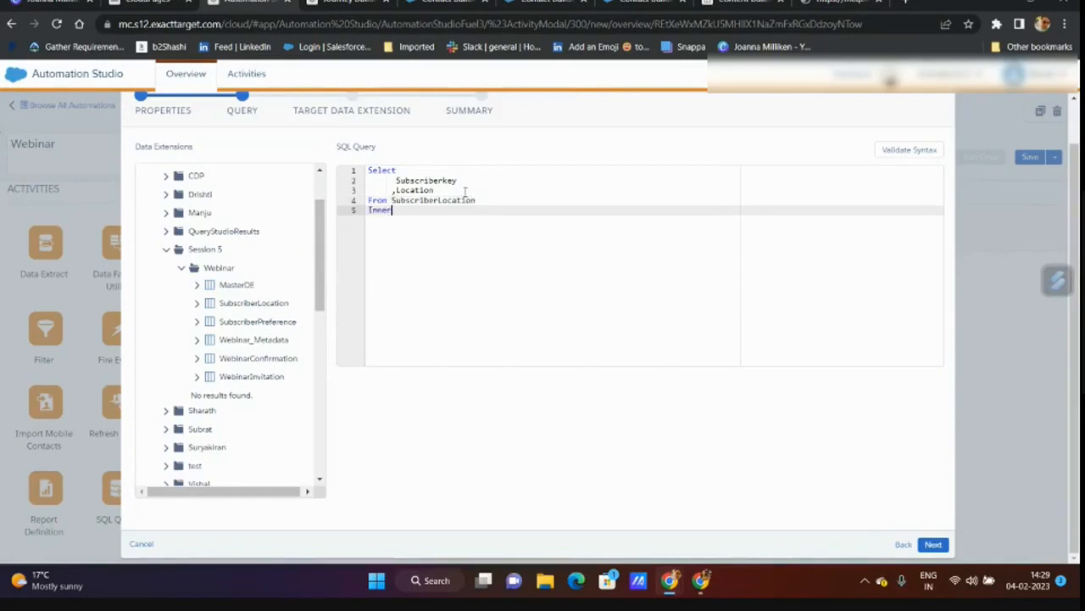
pyautogui.write(' Join MasterDE')
pyautogui.press('Return')
pyautogui.write('On')
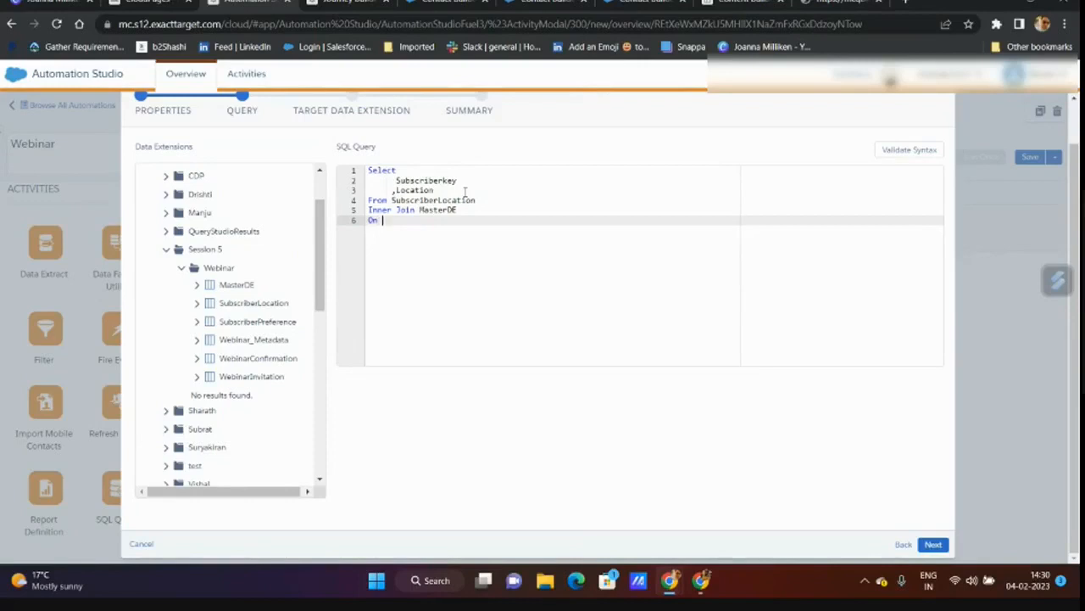
# - Alias SubscriberLocation as S and prefix the Subscriberkey and Location fields with 'S.'
pyautogui.click(479, 202)
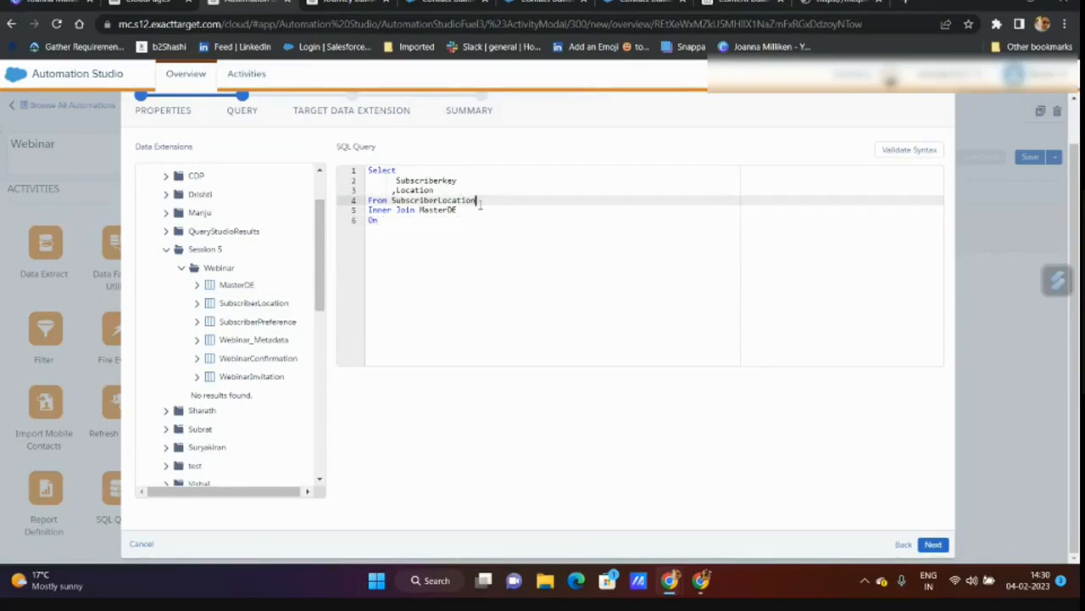
pyautogui.write('S')
pyautogui.click(474, 212)
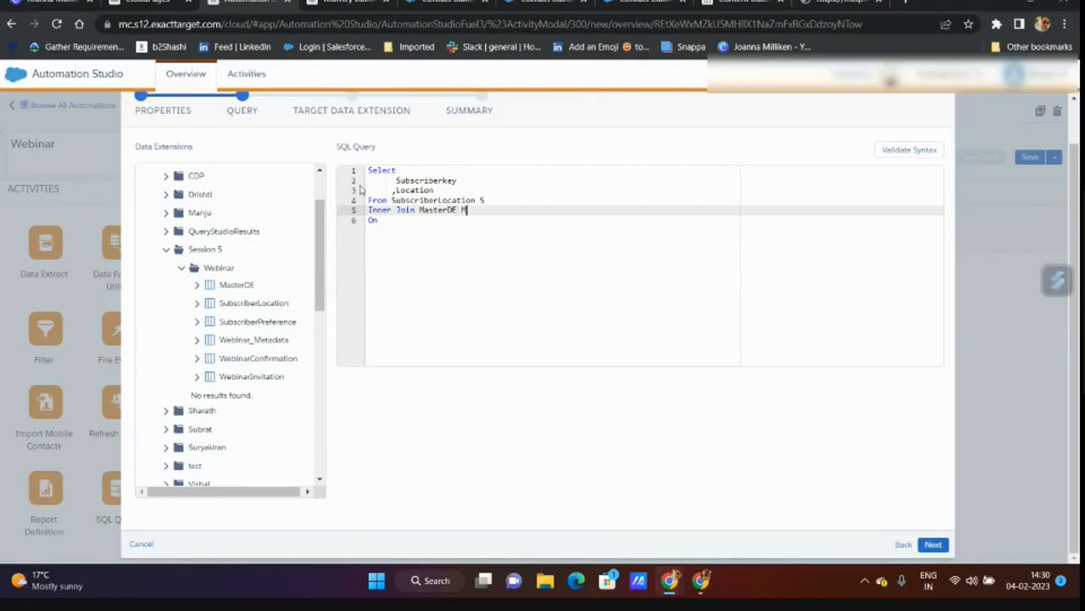
pyautogui.click(396, 181)
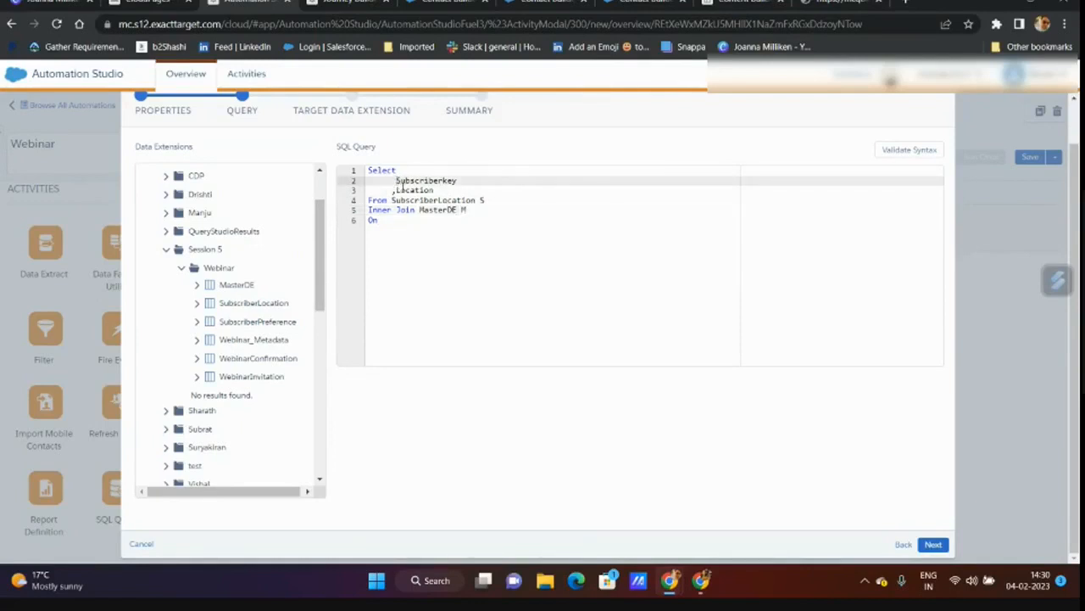
pyautogui.write('S.')
pyautogui.click(397, 190)
pyautogui.write('S.')
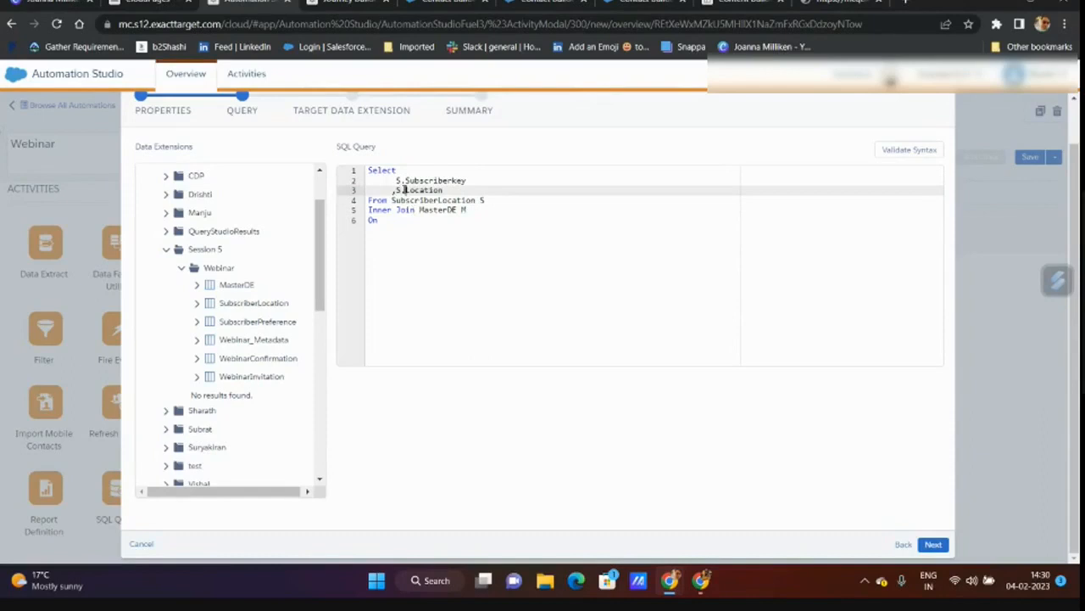
# - Complete the join condition S.Subscriberkey = M.Subscriberkey and validate the query syntax
pyautogui.moveTo(396, 180); pyautogui.dragTo(469, 181)
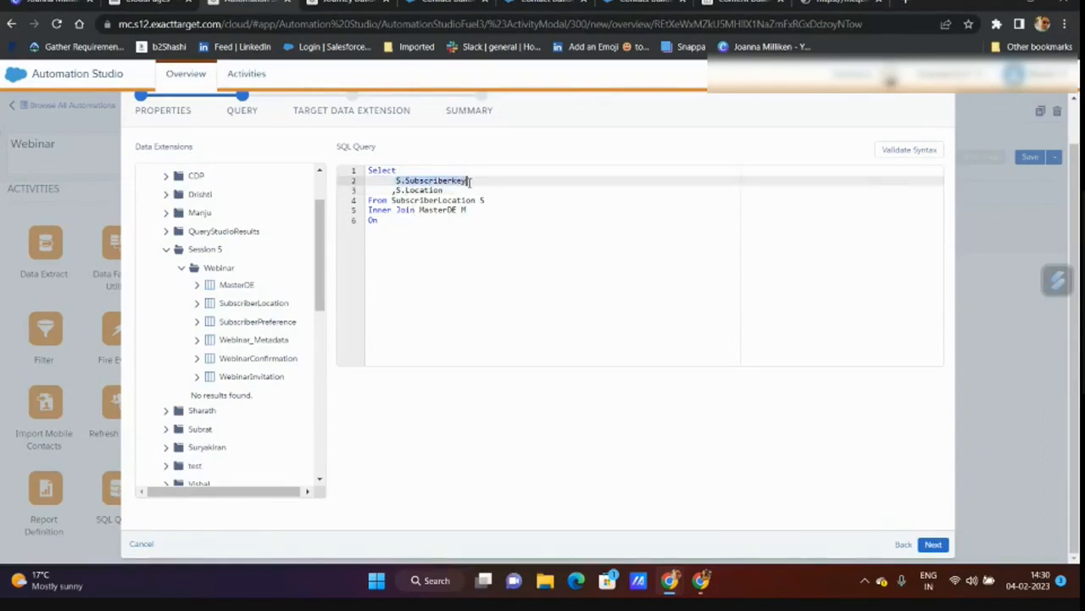
pyautogui.hotkey('ctrl', 'c')
pyautogui.click(385, 220)
pyautogui.hotkey('ctrl', 'v')
pyautogui.write('=M.')
pyautogui.hotkey('ctrl', 'v')
pyautogui.click(909, 149)
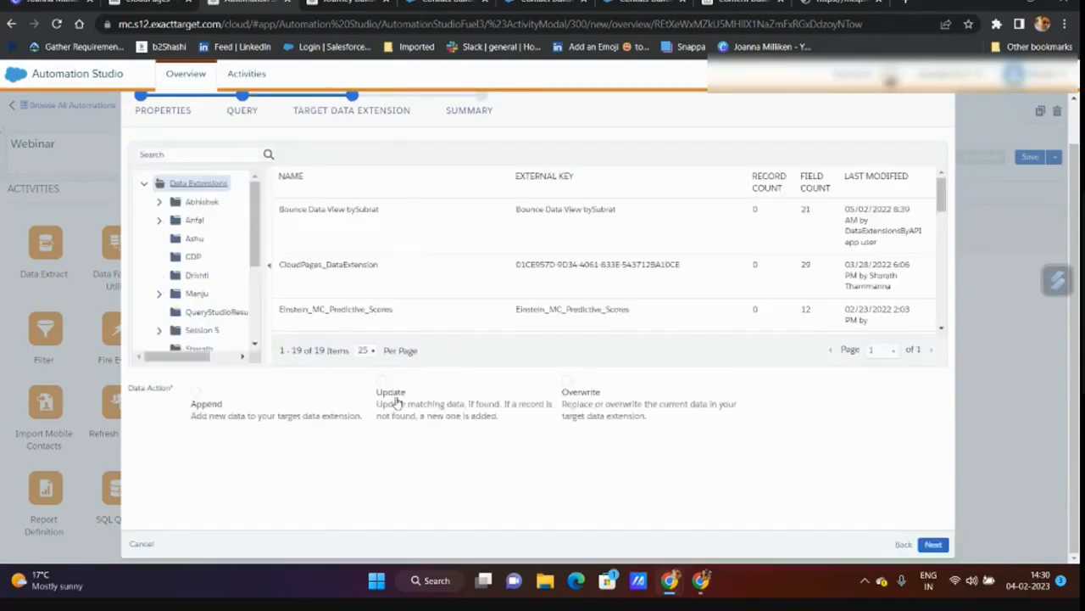
# - Target MasterDE in Session 5 > Webinar with the Update action and finish the query activity
pyautogui.click(382, 381)
pyautogui.scroll(-3, 181, 264)
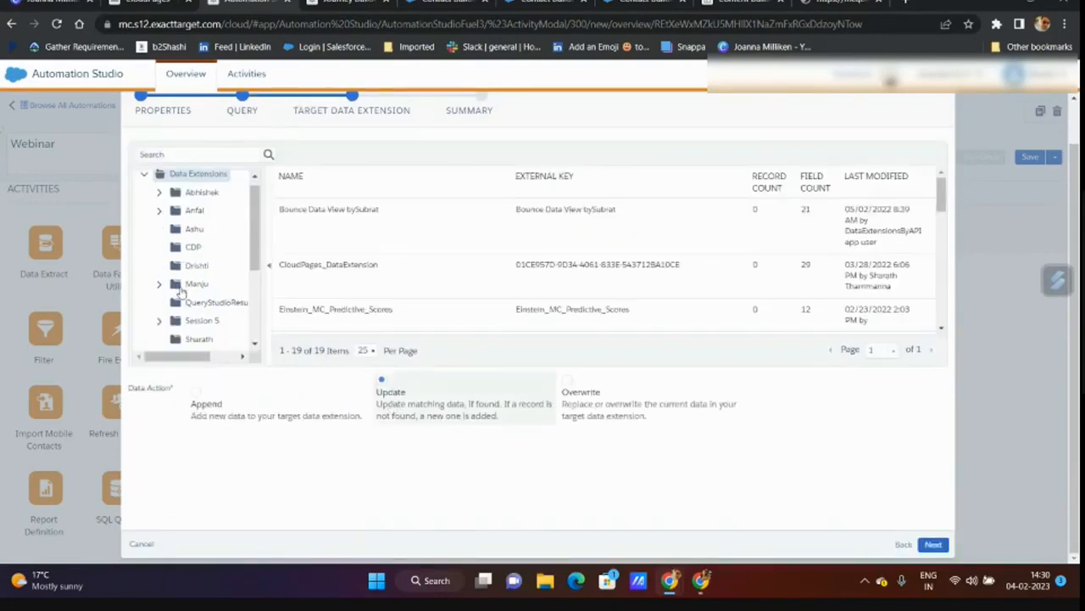
pyautogui.click(196, 188)
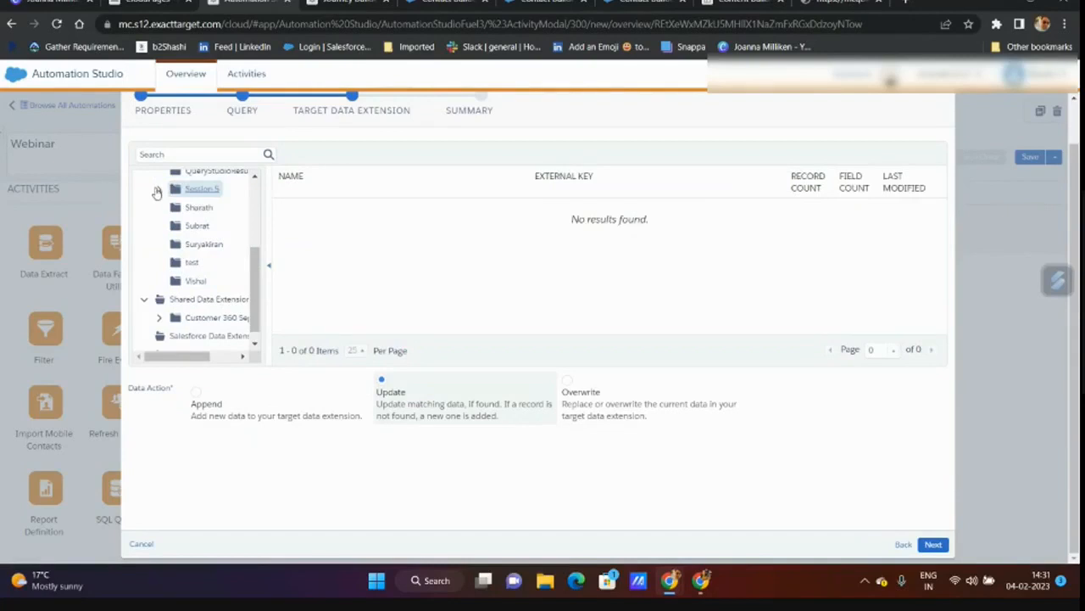
pyautogui.click(158, 190)
pyautogui.click(214, 207)
pyautogui.click(382, 239)
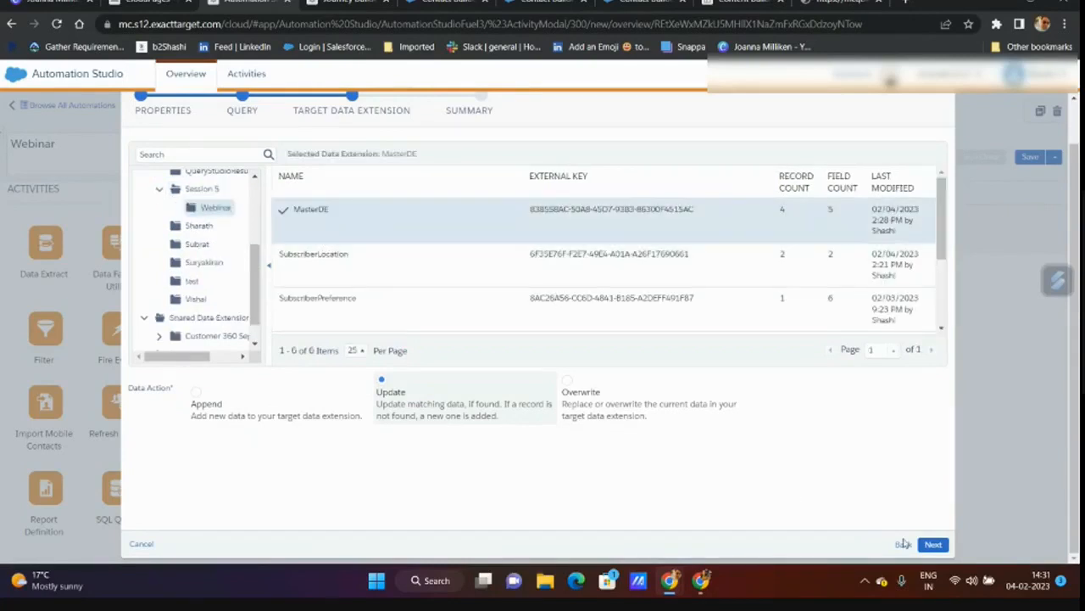
pyautogui.click(933, 544)
pyautogui.click(931, 544)
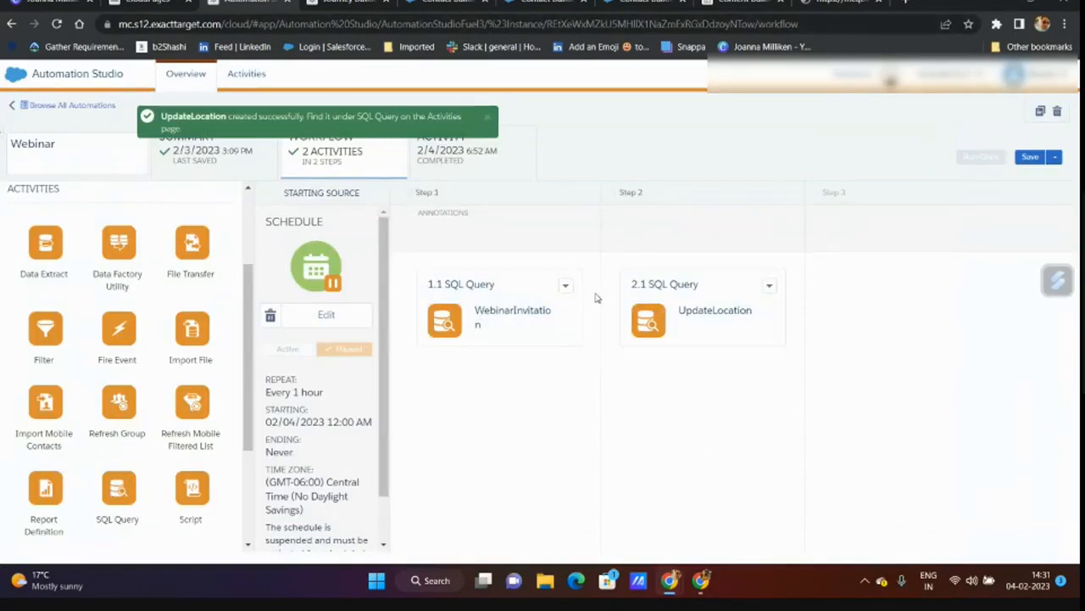
pyautogui.click(331, 3)
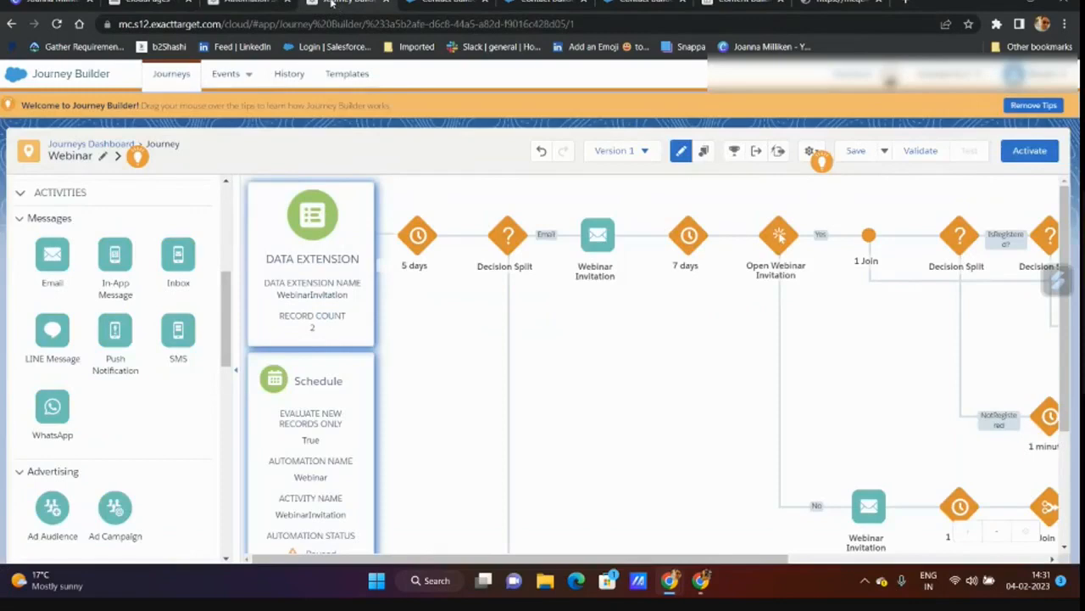
# - Place an Update Contact activity after the 5-day wait and point it at MasterDE in Session 5 > Webinar
pyautogui.scroll(-8, 91, 432)
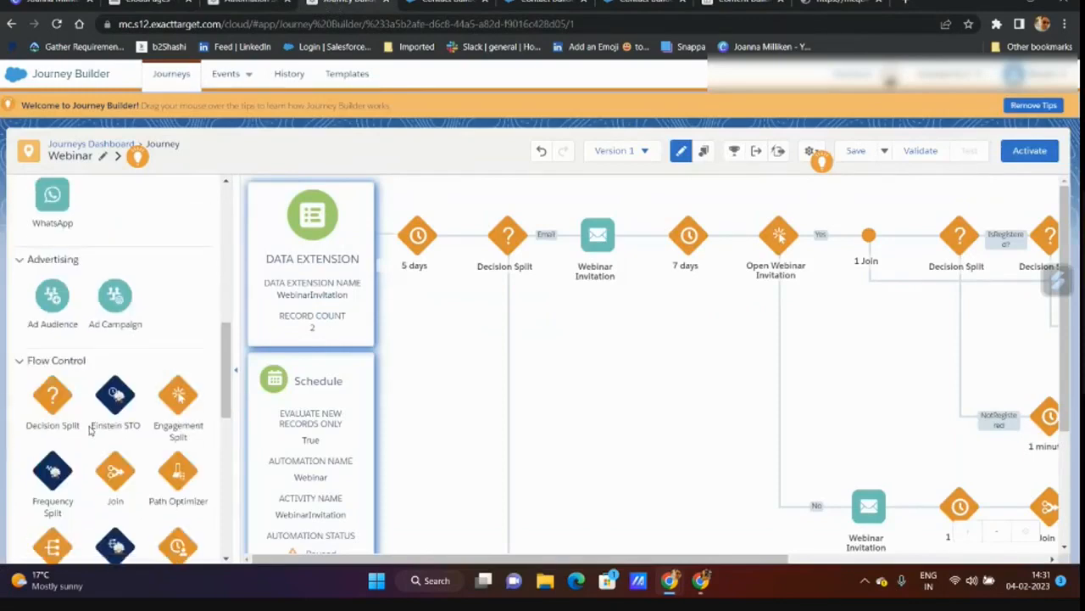
pyautogui.moveTo(51, 462); pyautogui.dragTo(458, 246)
pyautogui.click(500, 241)
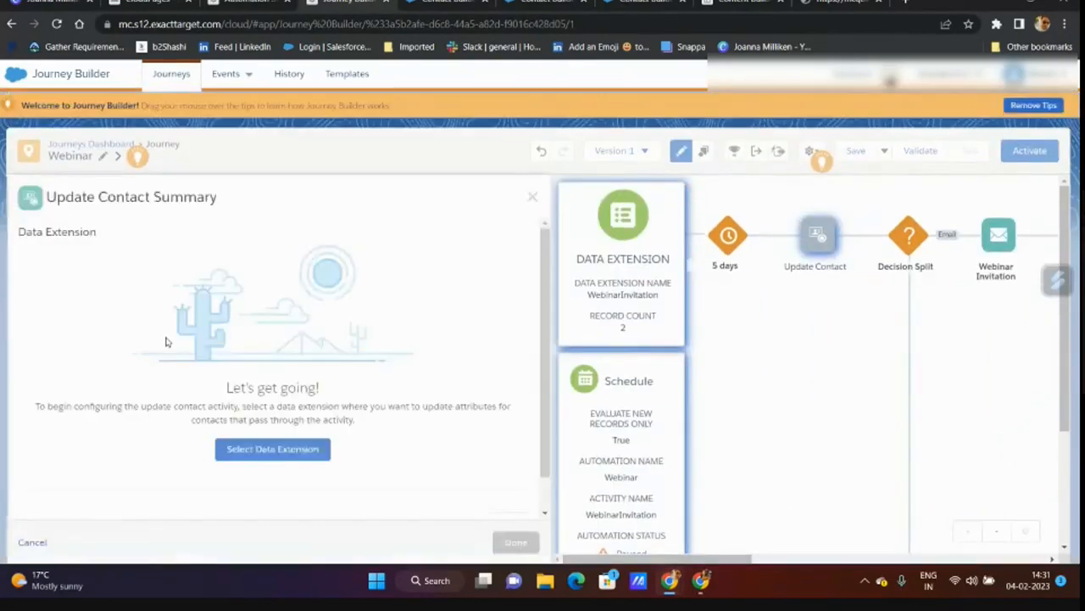
pyautogui.click(272, 448)
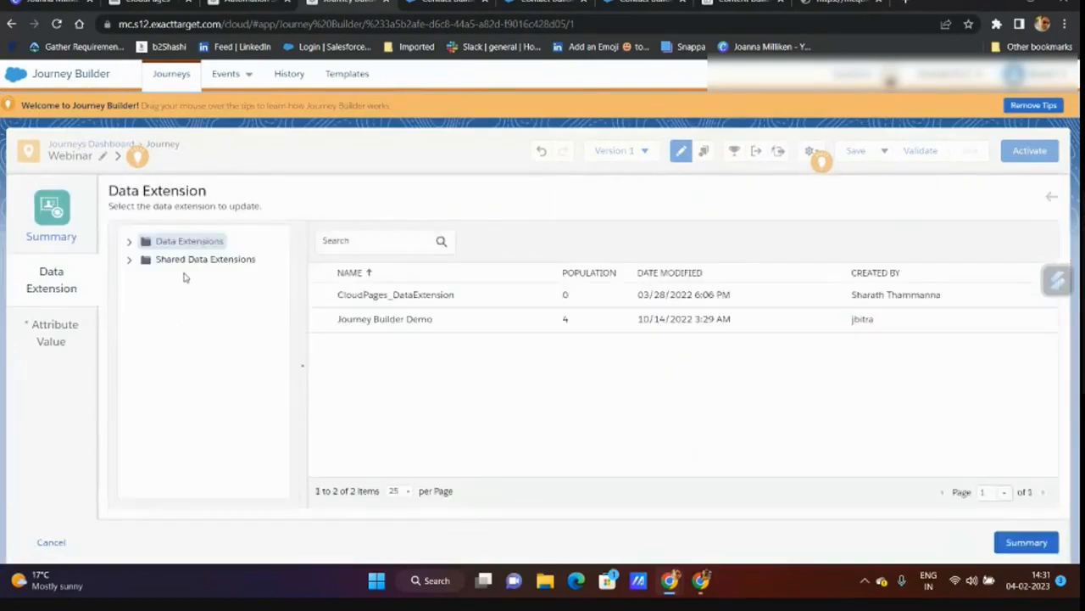
pyautogui.click(131, 243)
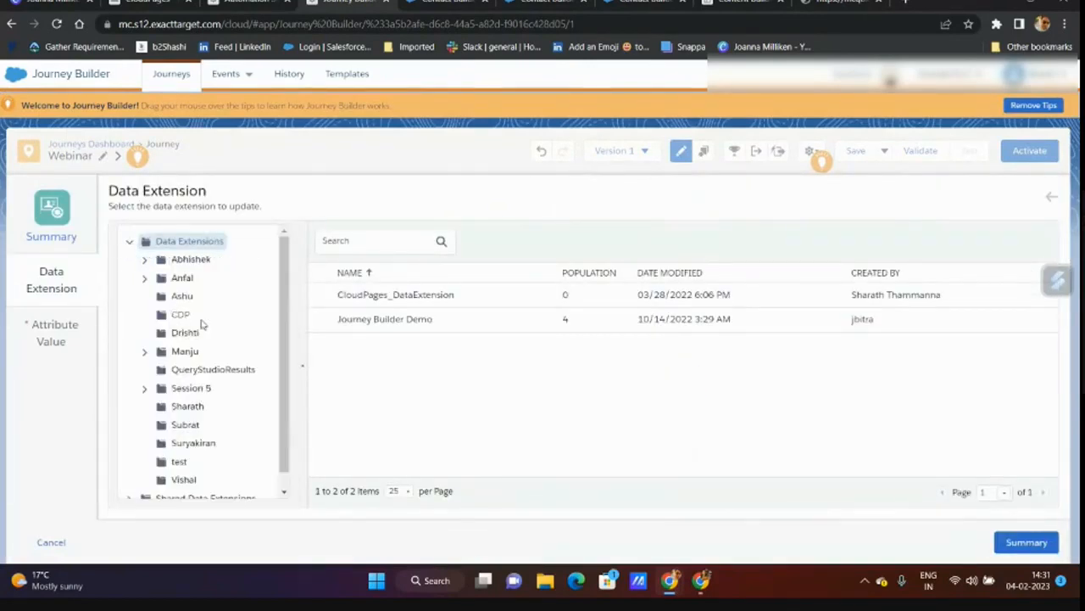
pyautogui.scroll(-1, 195, 326)
pyautogui.click(150, 373)
pyautogui.click(145, 371)
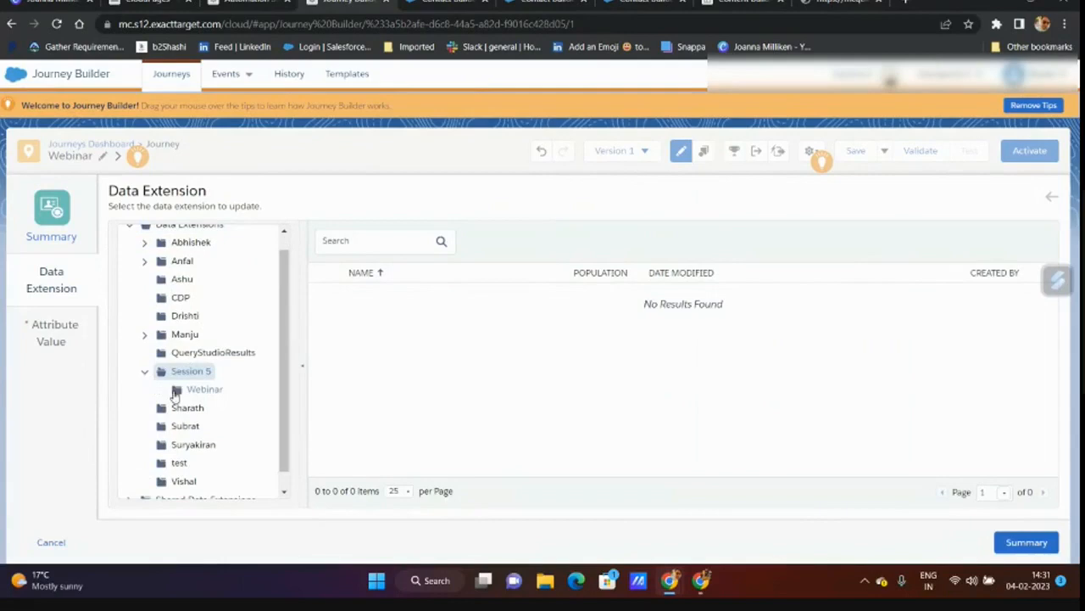
pyautogui.click(199, 389)
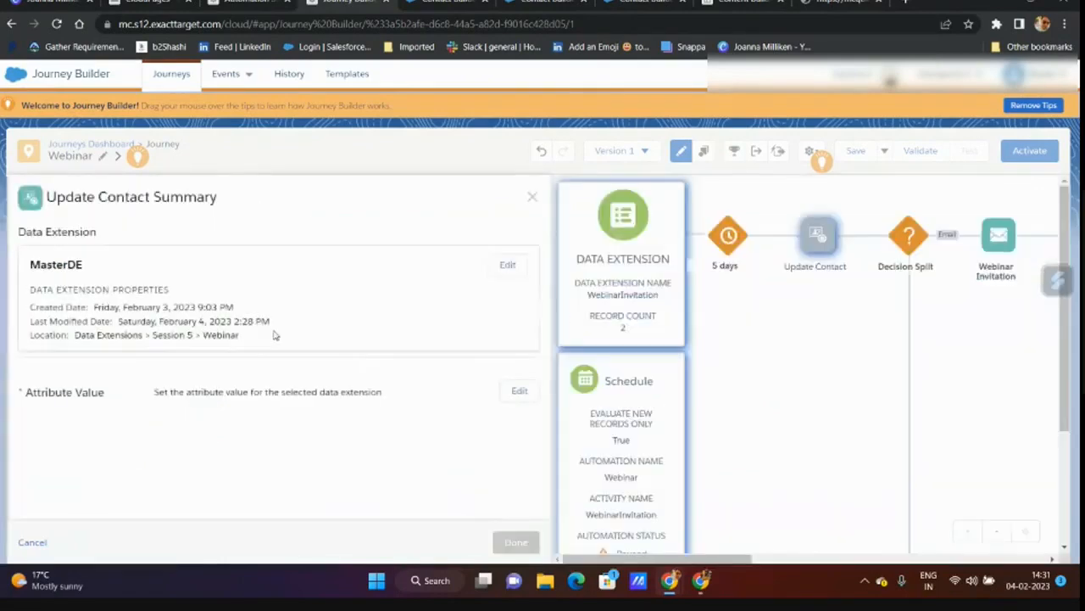
pyautogui.click(524, 394)
# - Choose the Location attribute and enter %%=LookUp('MasterDE','Location','SubscriberKey as its value
pyautogui.click(195, 266)
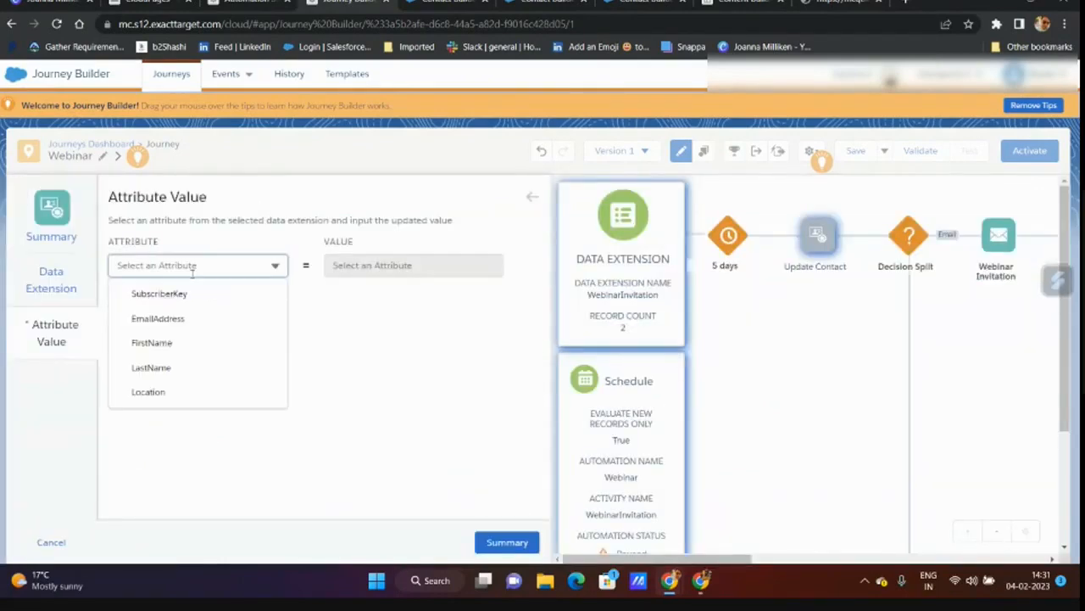
pyautogui.click(180, 395)
pyautogui.click(405, 263)
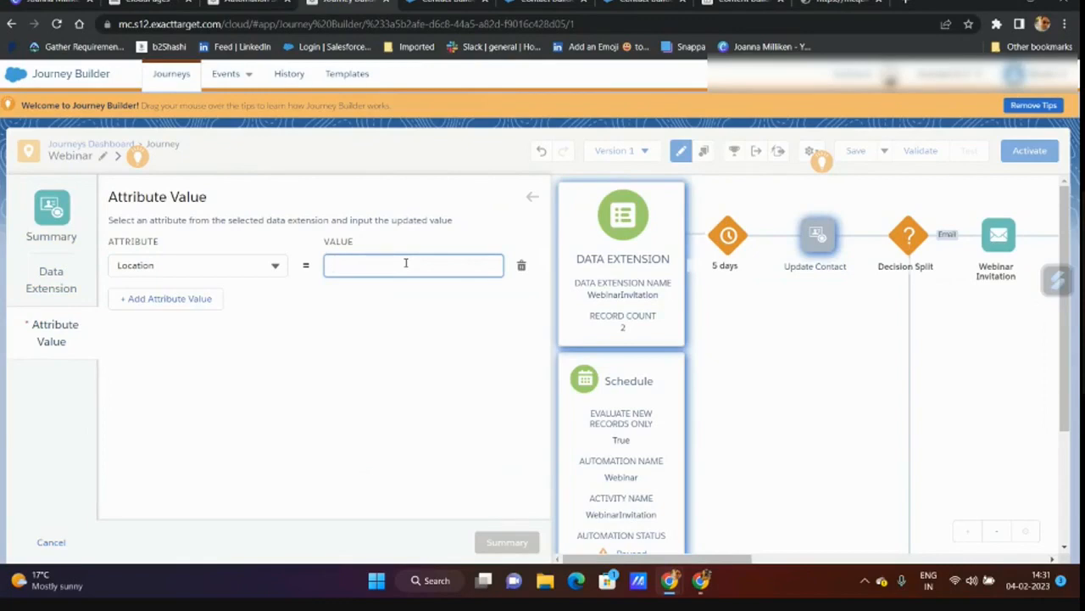
pyautogui.write('%%%%')
pyautogui.write('==')
pyautogui.write('LookUp')
pyautogui.write('("')
pyautogui.press('BackSpace')
pyautogui.press('BackSpace')
pyautogui.press('BackSpace')
pyautogui.write('()')
pyautogui.write("'")
pyautogui.write('MasterD')
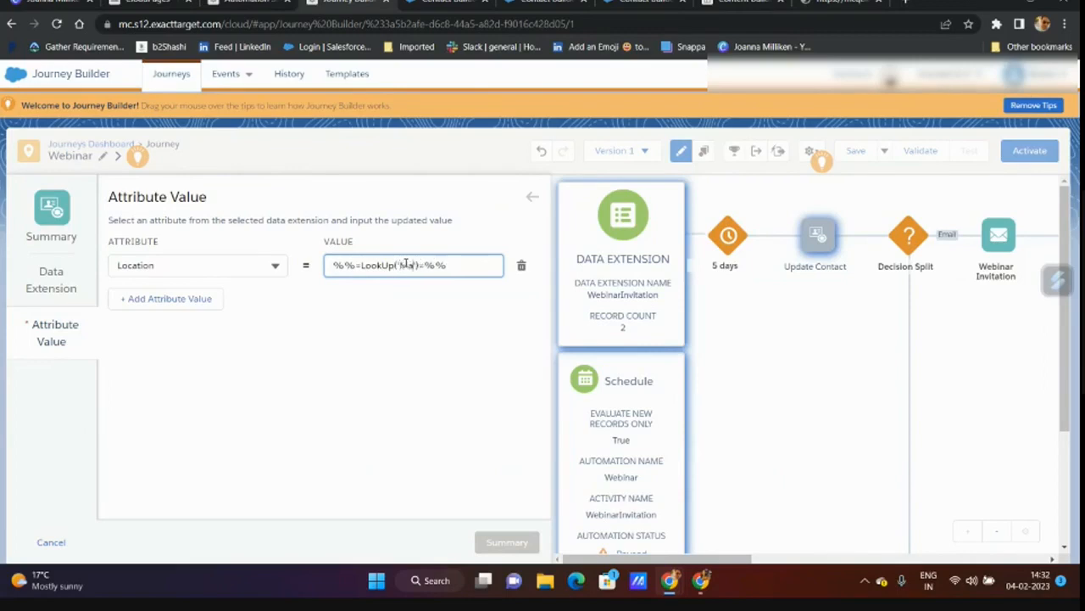
pyautogui.write("E','Location")
pyautogui.write("','Subscriber")
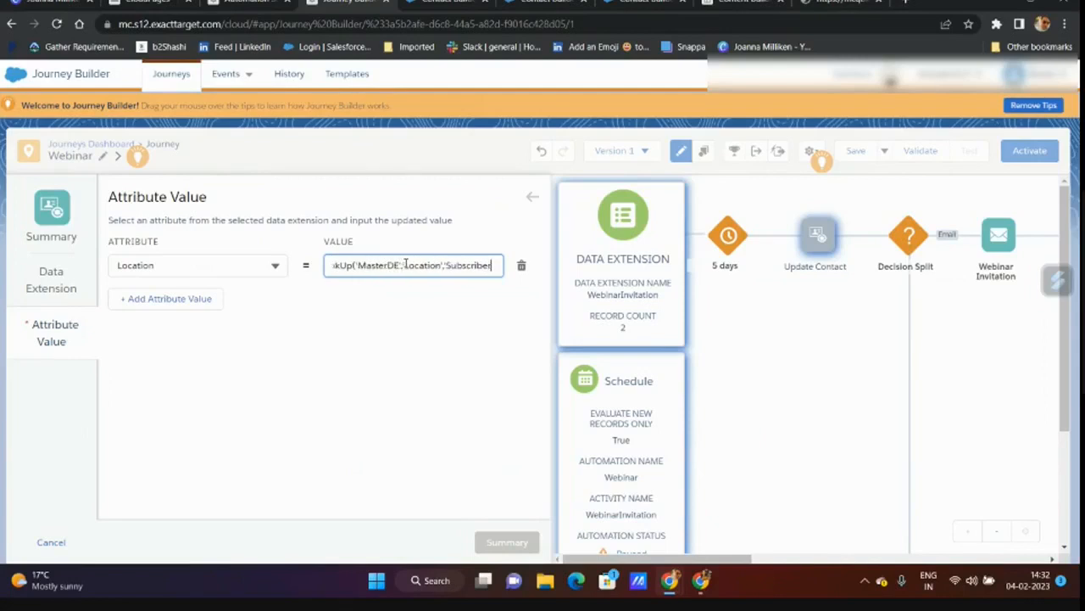
pyautogui.write('Key')
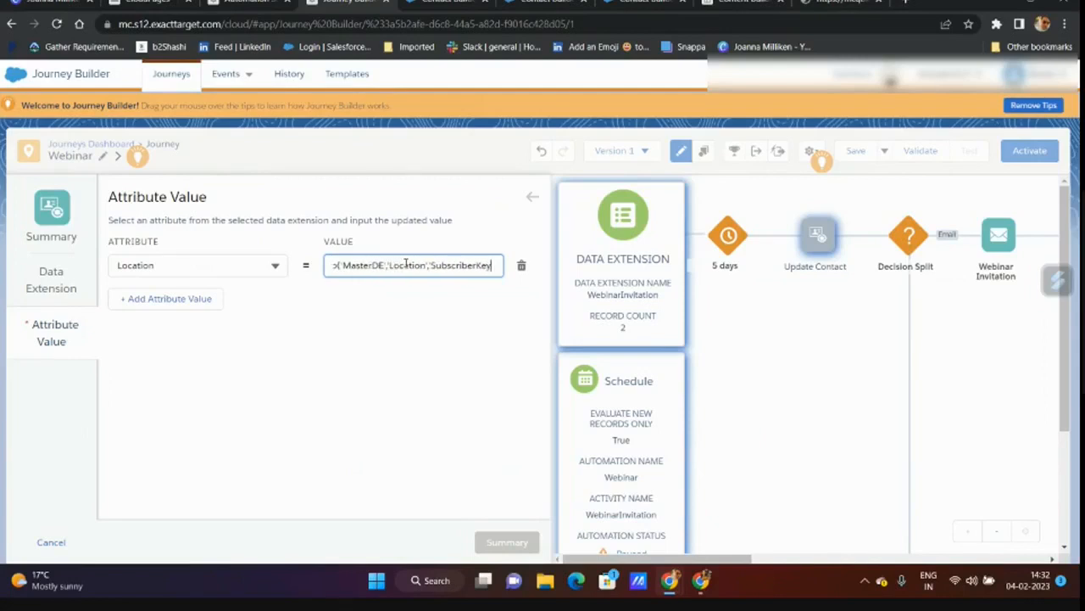
# - Select and copy the whole LookUp expression from the value field
pyautogui.moveTo(334, 266); pyautogui.dragTo(437, 272)
pyautogui.click(436, 267)
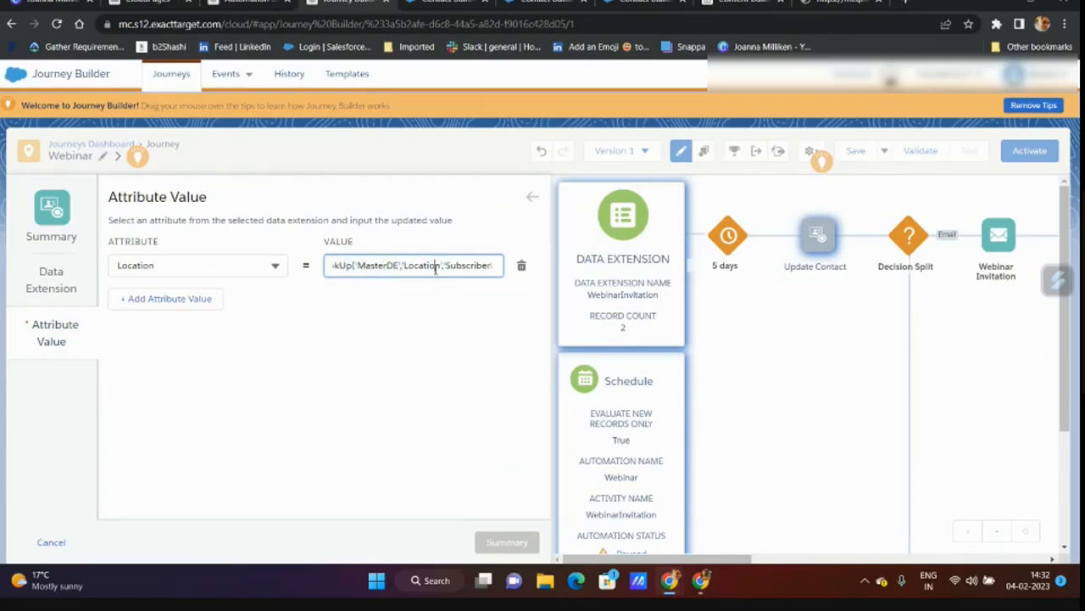
pyautogui.hotkey('ctrl', 'a')
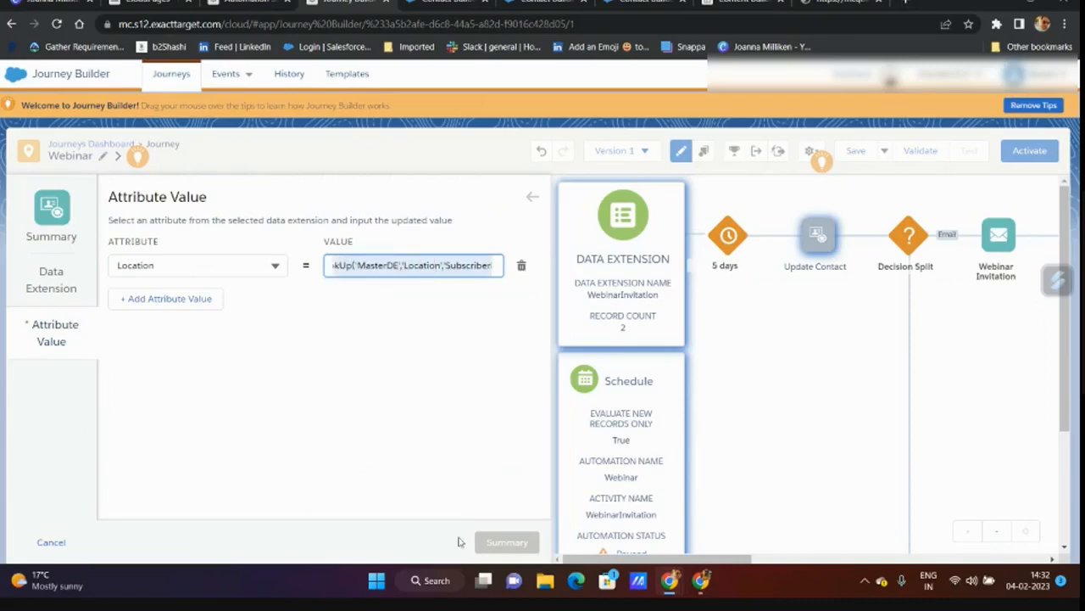
pyautogui.click(426, 585)
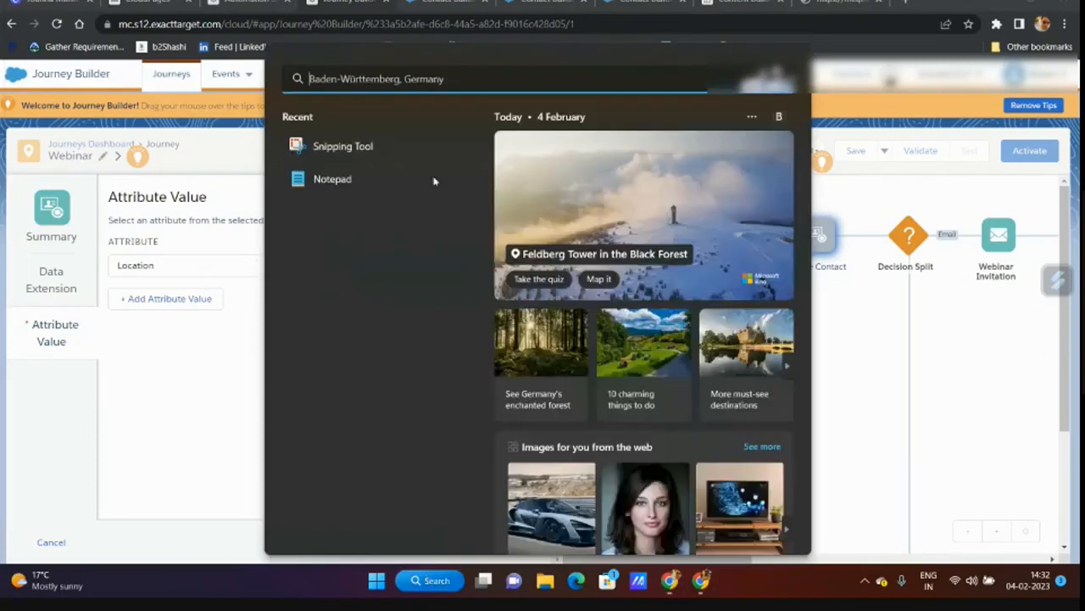
# - Check the copied LookUp expression in Notepad, clear and close it, then search 'vi'
pyautogui.click(339, 180)
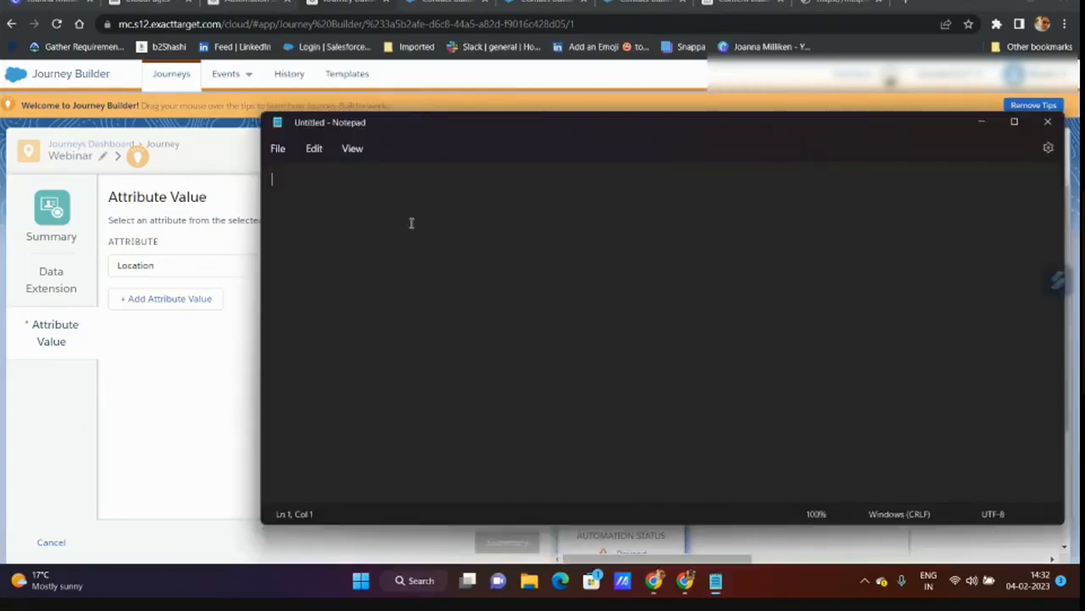
pyautogui.write("%%=LookUp('MasterDE','Location','SubscriberKey')=%%")
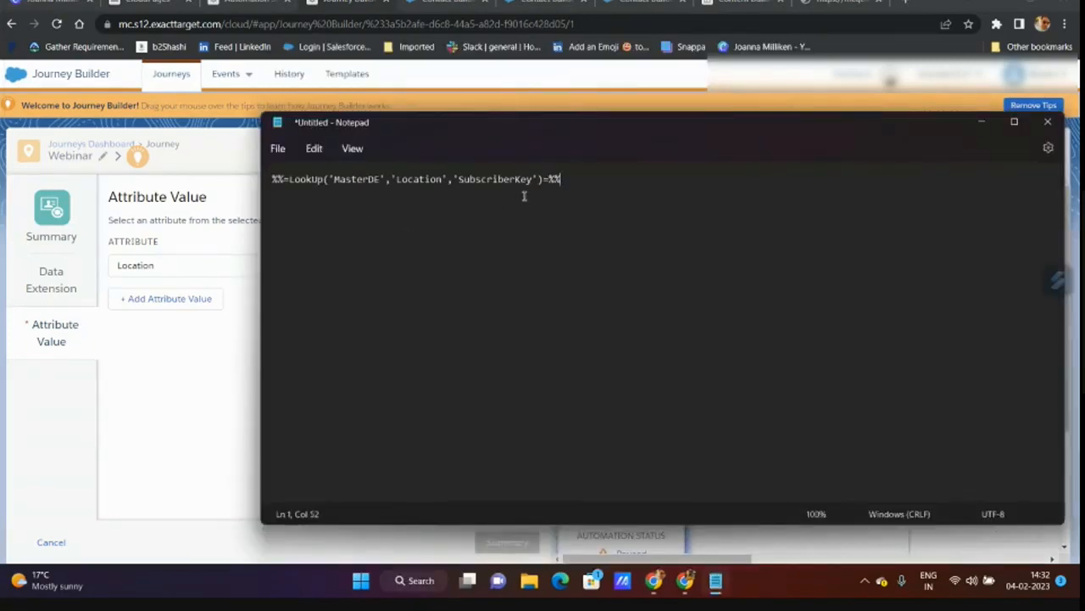
pyautogui.hotkey('ctrl', 'a')
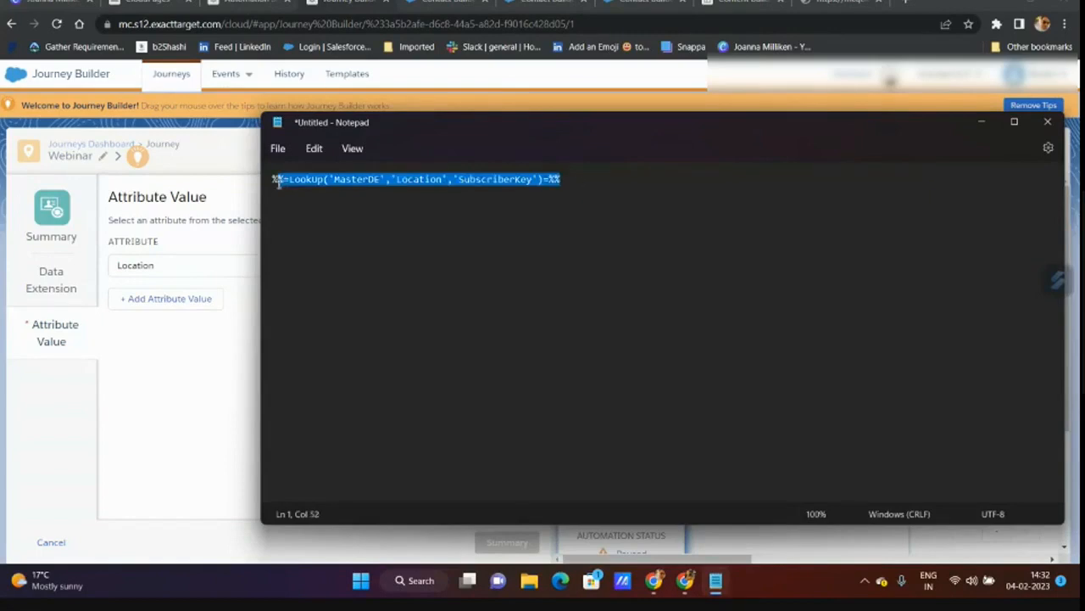
pyautogui.hotkey('ctrl', 'x')
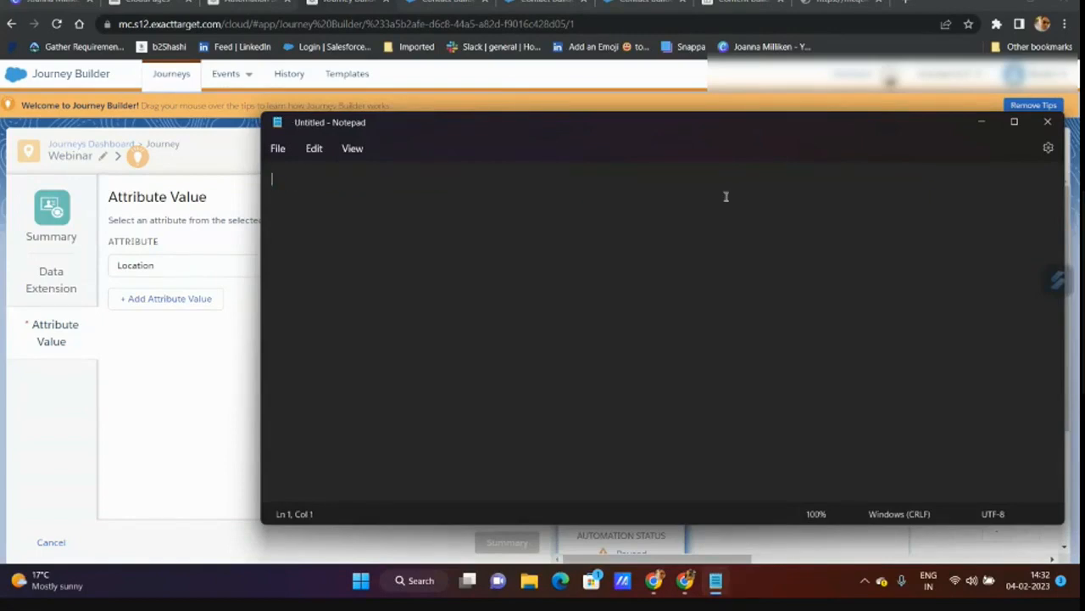
pyautogui.click(1047, 121)
pyautogui.click(436, 581)
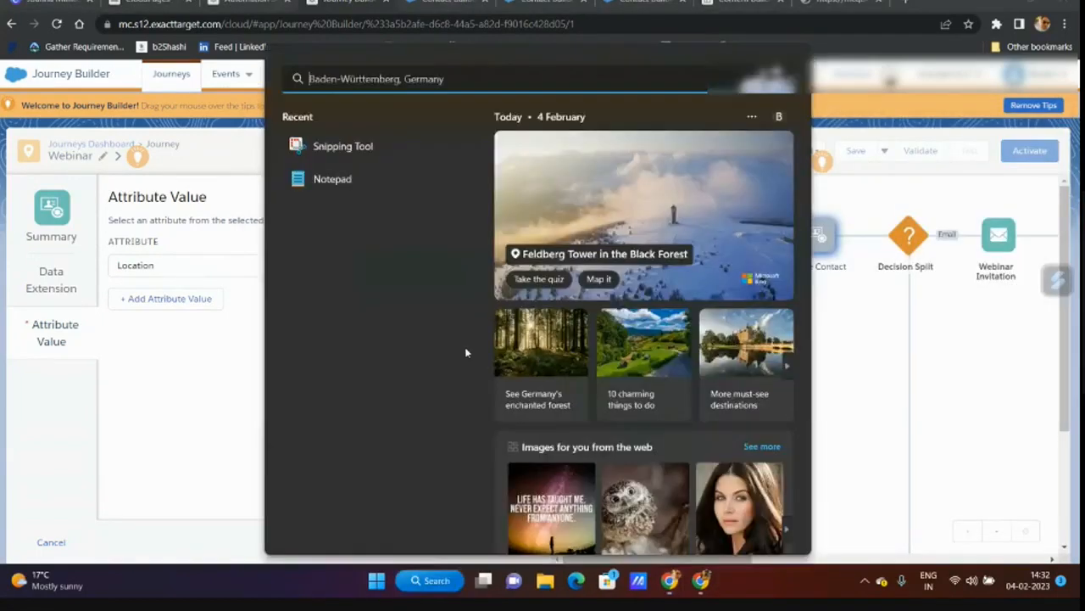
pyautogui.write('visual Studio Code')
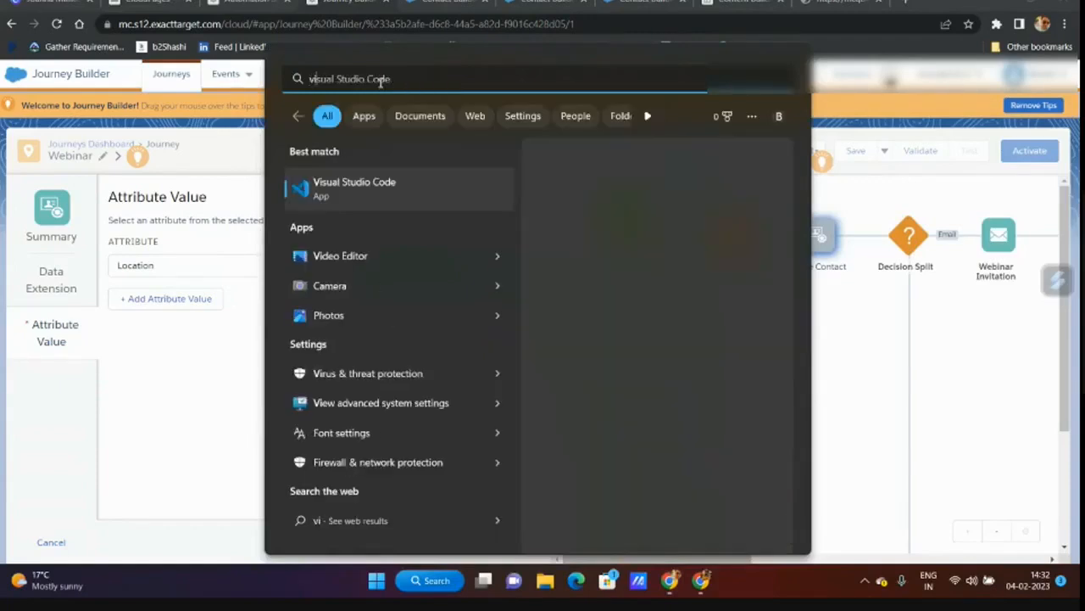
# - Paste the LookUp expression into a new VS Code file, add ', SubscriberKey' before the closing parenthesis, and select the line
pyautogui.click(684, 186)
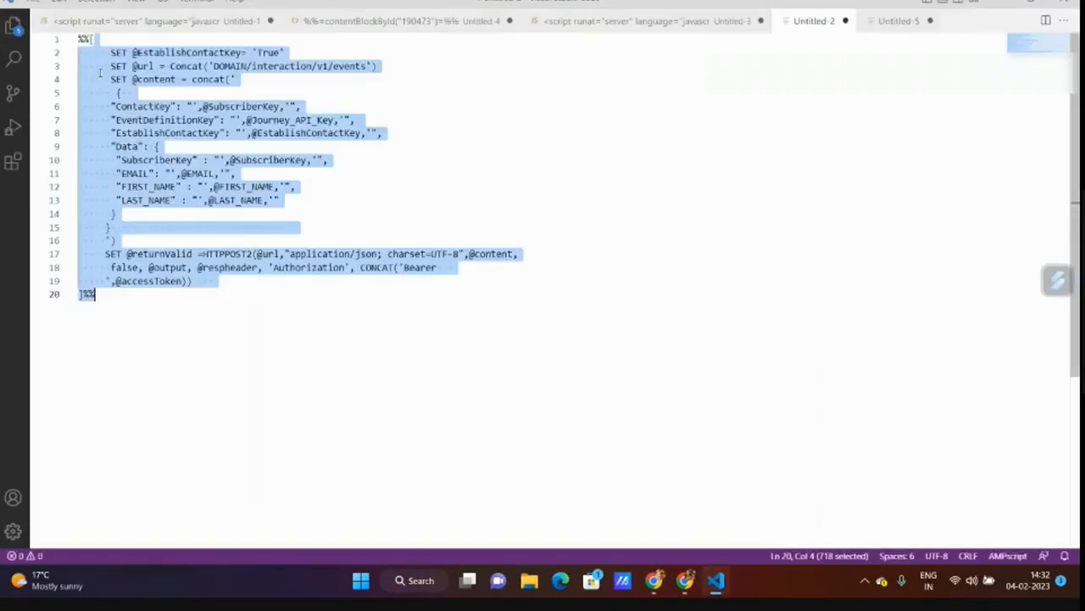
pyautogui.click(41, 3)
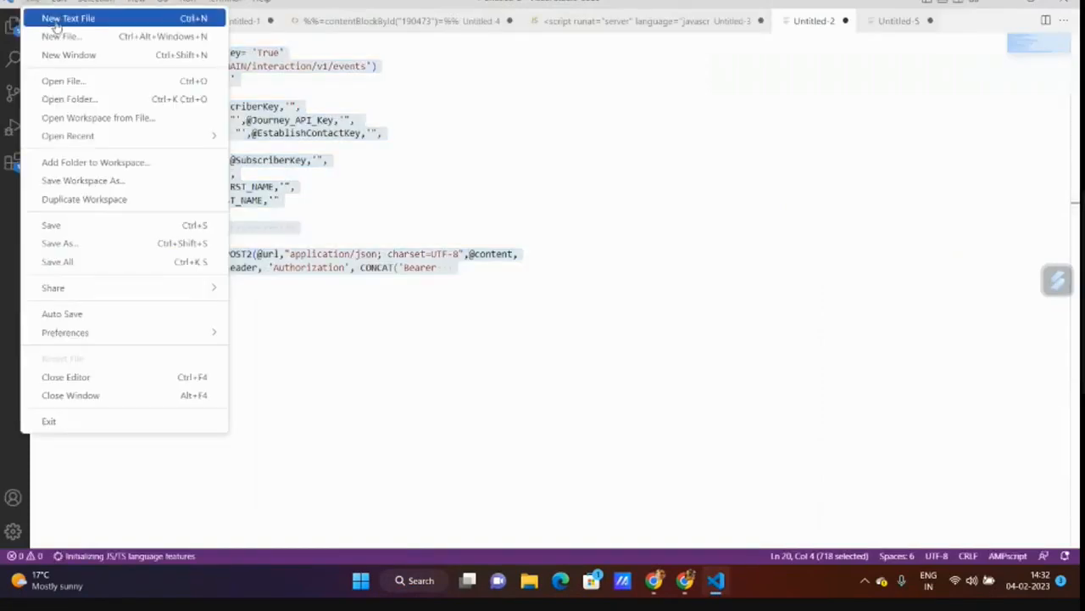
pyautogui.click(60, 17)
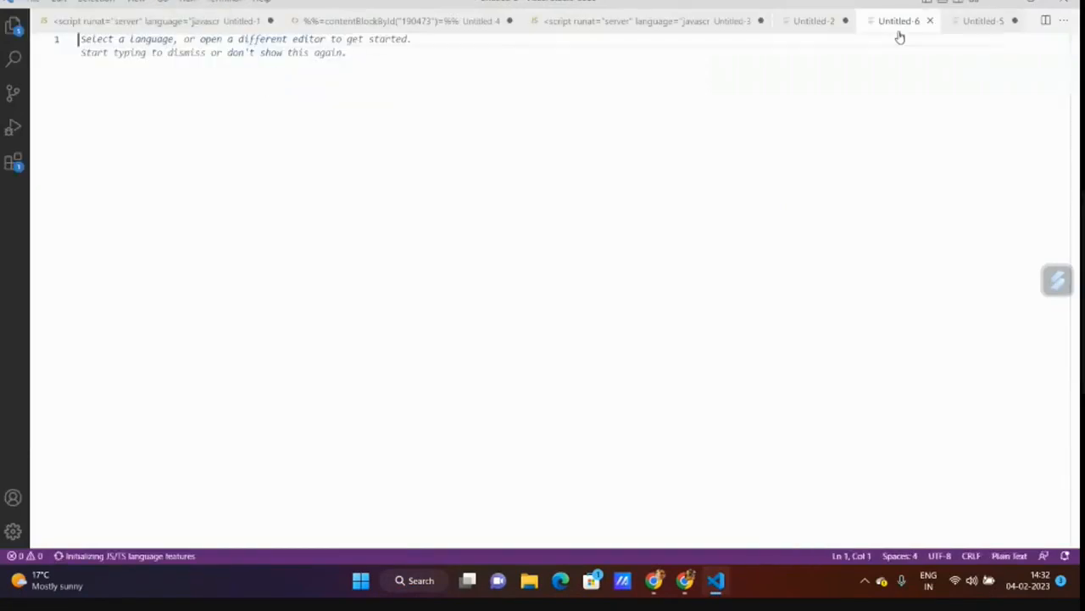
pyautogui.hotkey('ctrl', 'v')
pyautogui.click(332, 39)
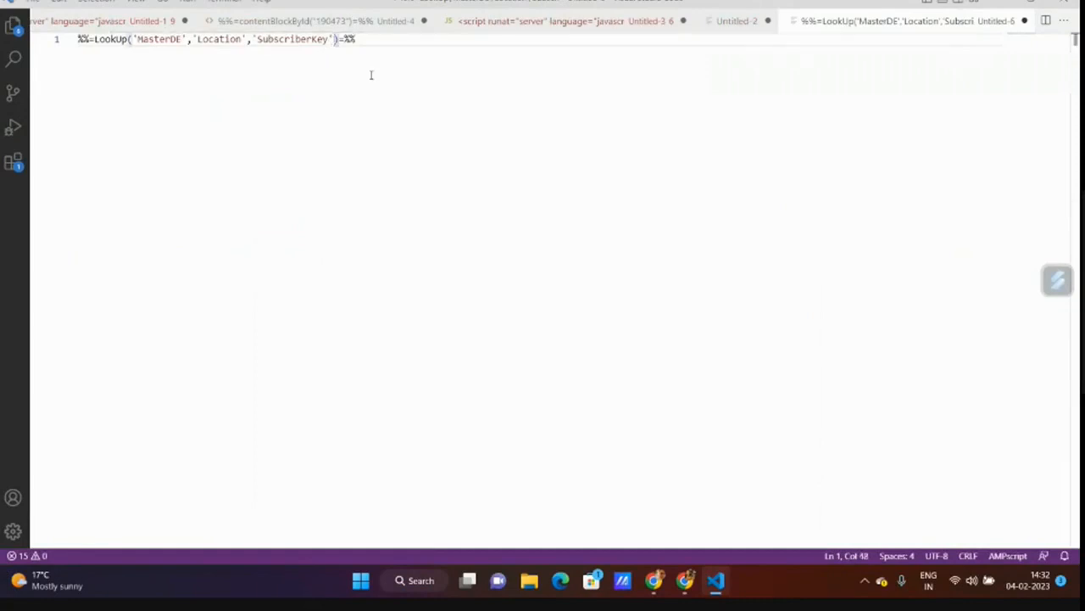
pyautogui.write(',_')
pyautogui.write(' Subscribe')
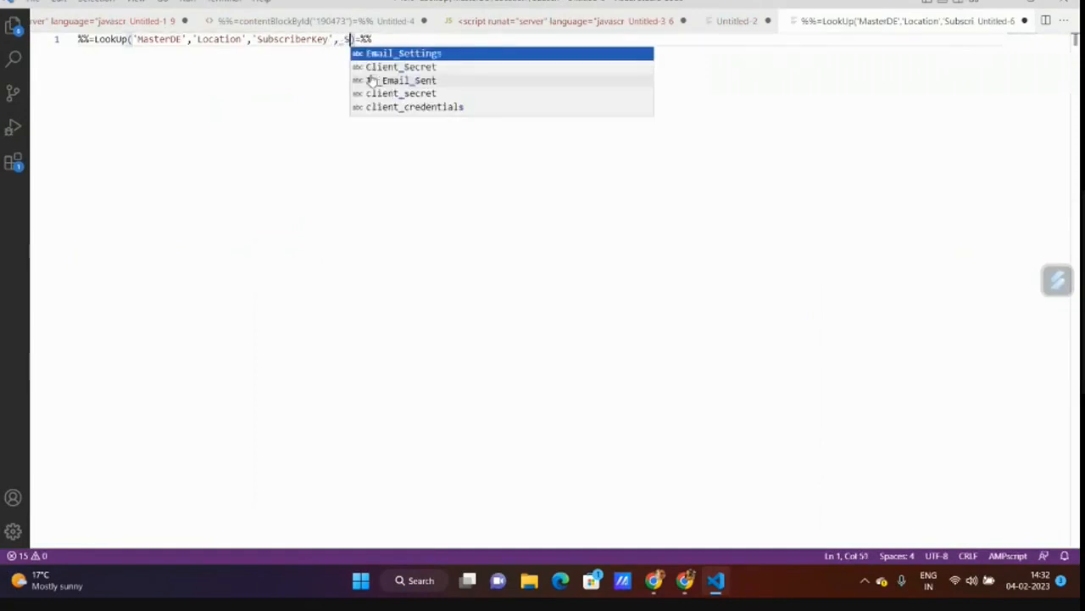
pyautogui.write('rKey')
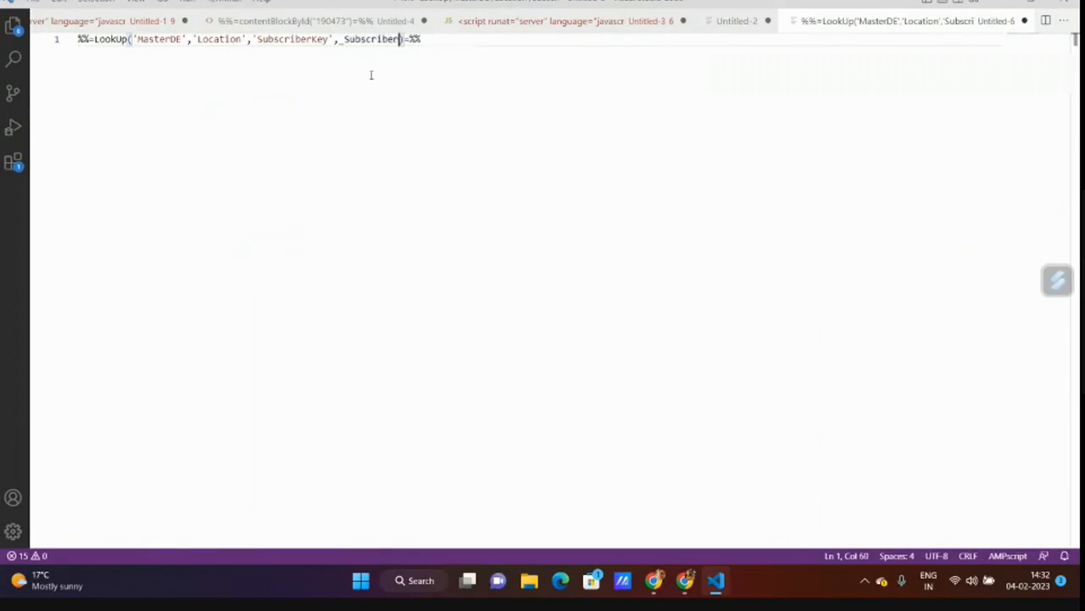
pyautogui.click(371, 76)
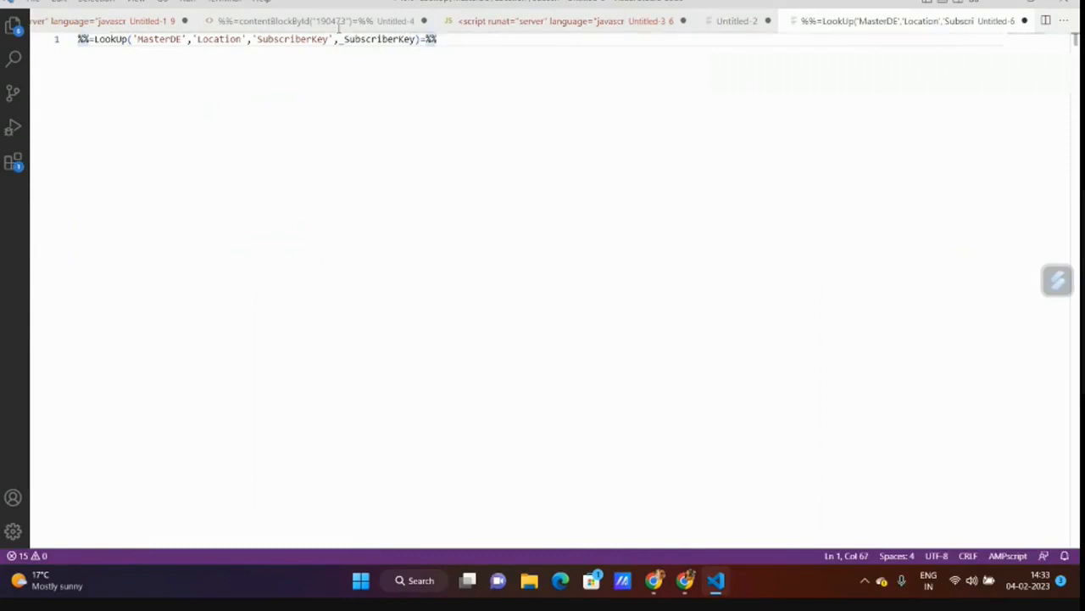
pyautogui.moveTo(83, 39); pyautogui.dragTo(440, 42)
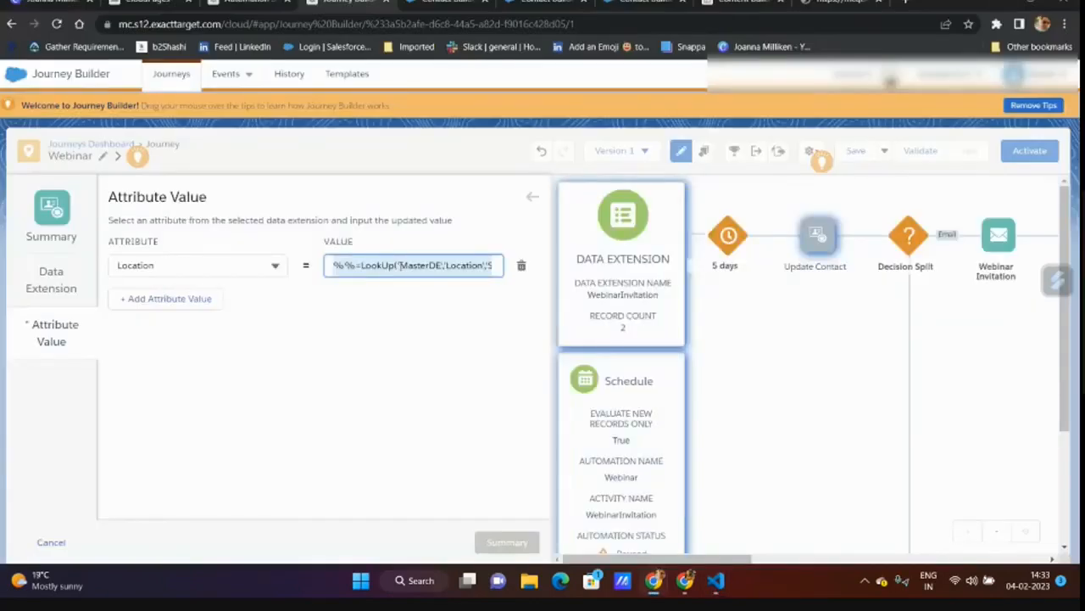
# - Replace the Location value with the updated LookUp expression copied from VS Code
pyautogui.click(401, 267)
pyautogui.moveTo(334, 268); pyautogui.dragTo(499, 271)
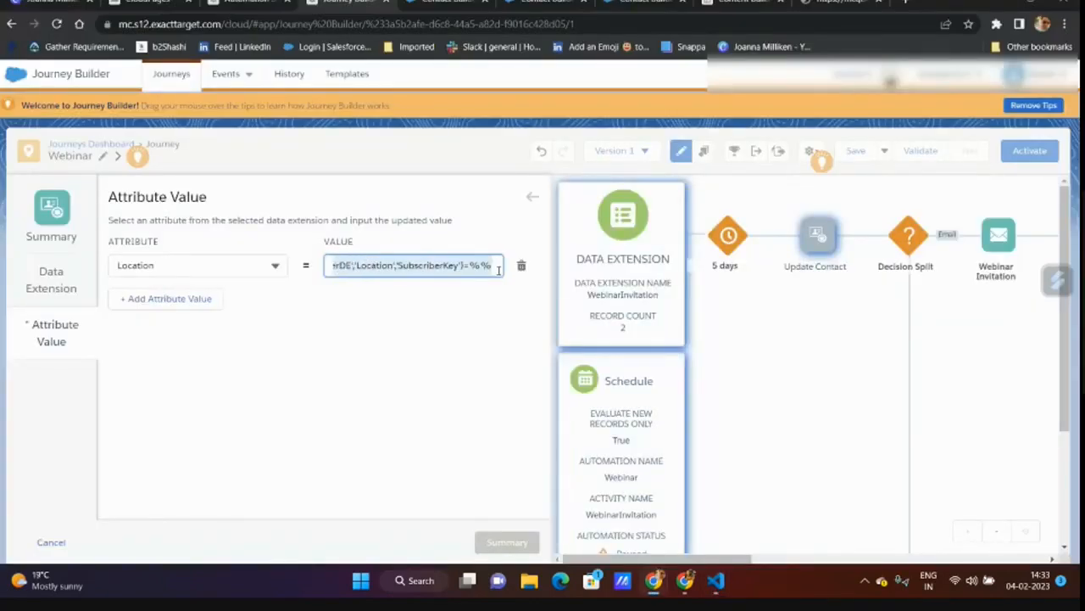
pyautogui.click(453, 362)
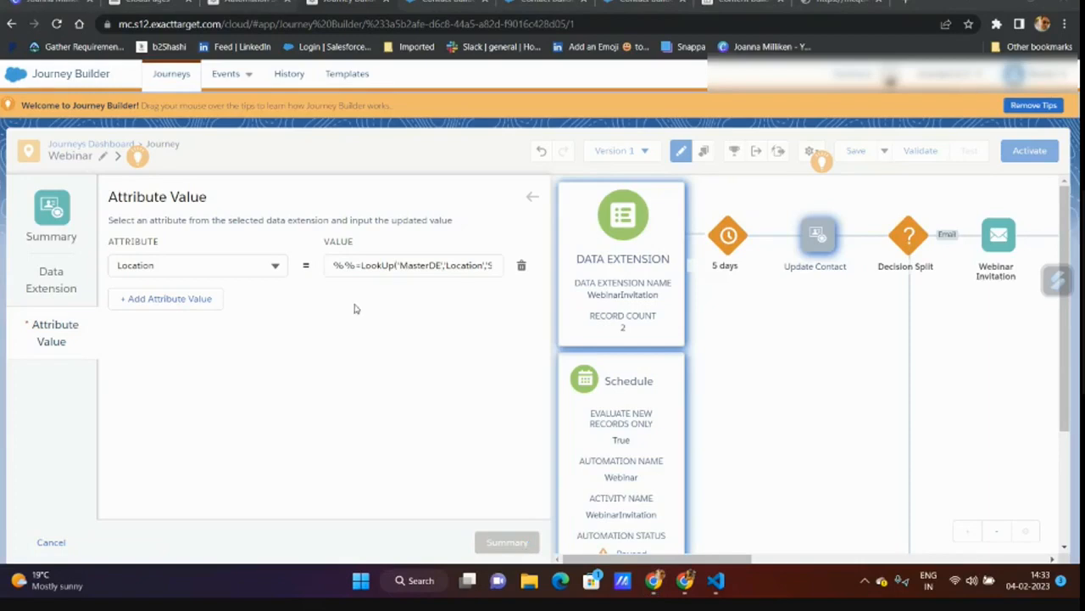
pyautogui.moveTo(331, 265); pyautogui.dragTo(516, 278)
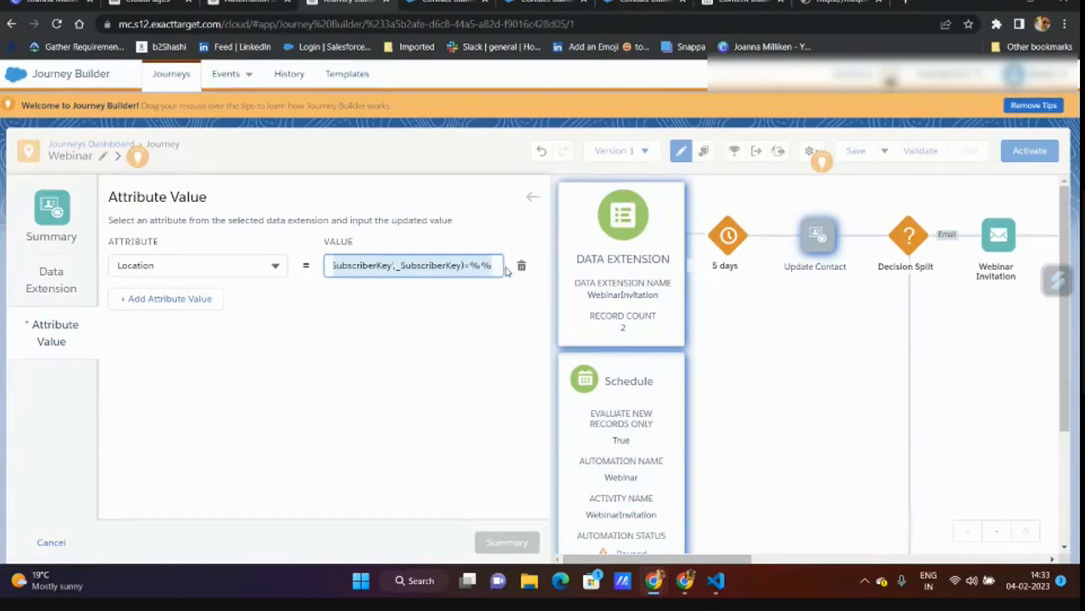
pyautogui.write('Spain')
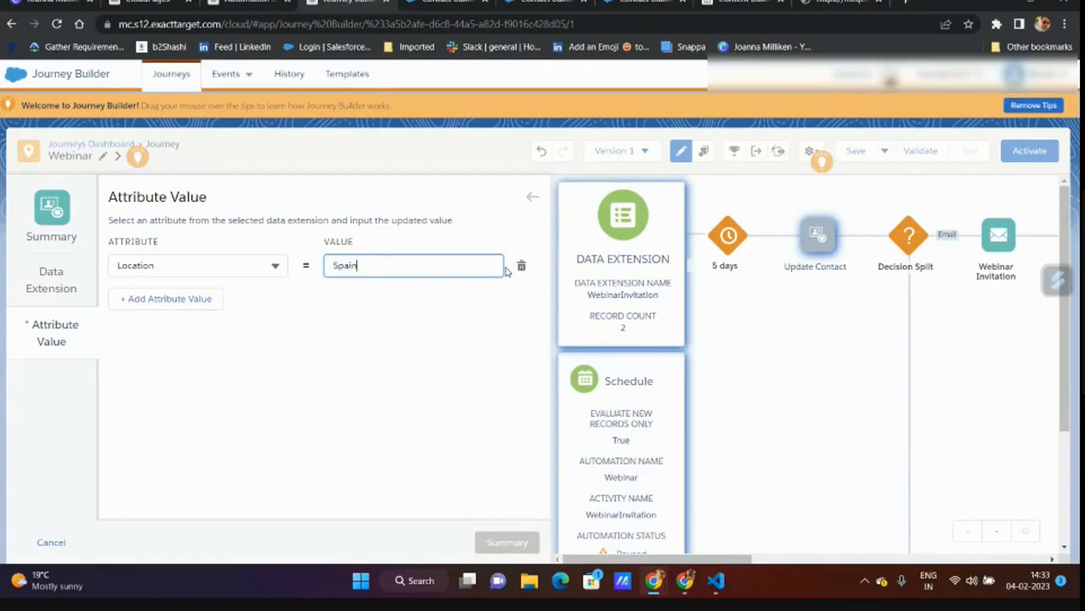
pyautogui.click(413, 373)
pyautogui.moveTo(372, 268); pyautogui.dragTo(308, 265)
pyautogui.hotkey('ctrl', 'v')
pyautogui.click(308, 264)
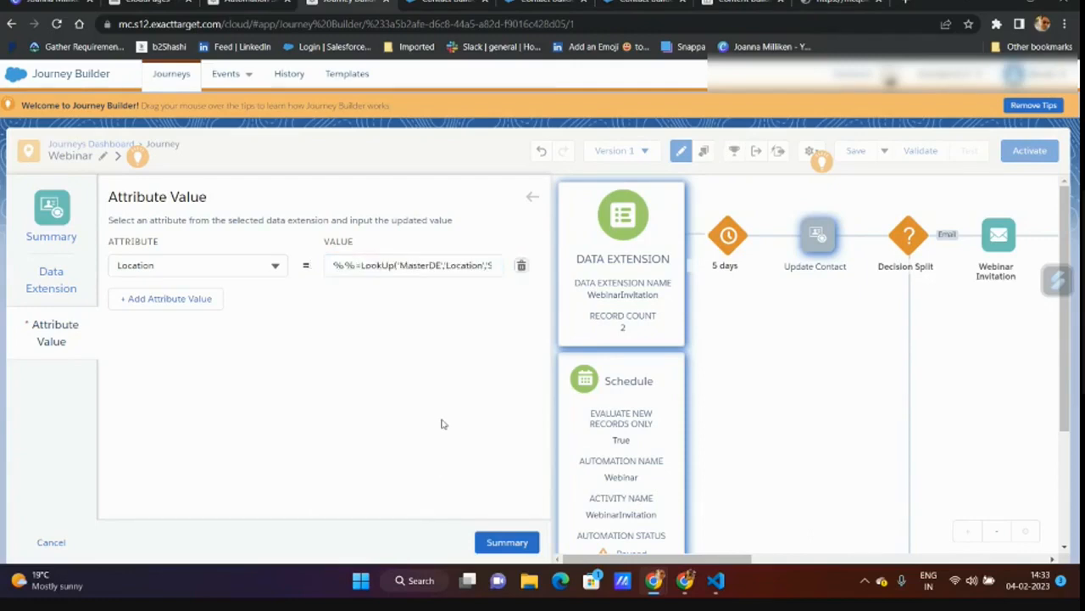
# - Swap MasterDE for SubscriberLocation as the data extension named in the LookUp
pyautogui.click(502, 547)
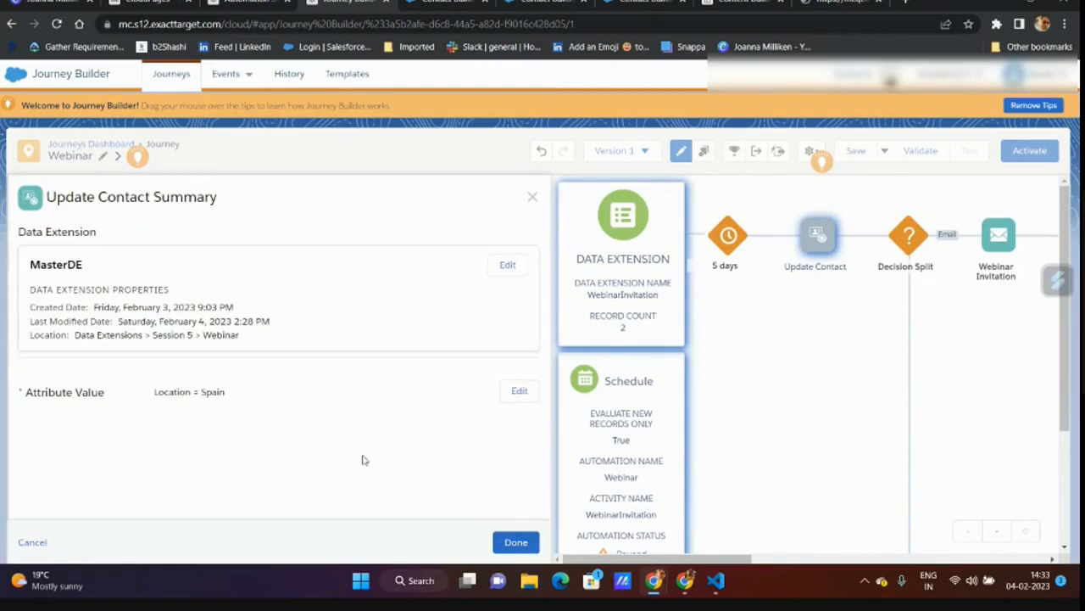
pyautogui.click(518, 391)
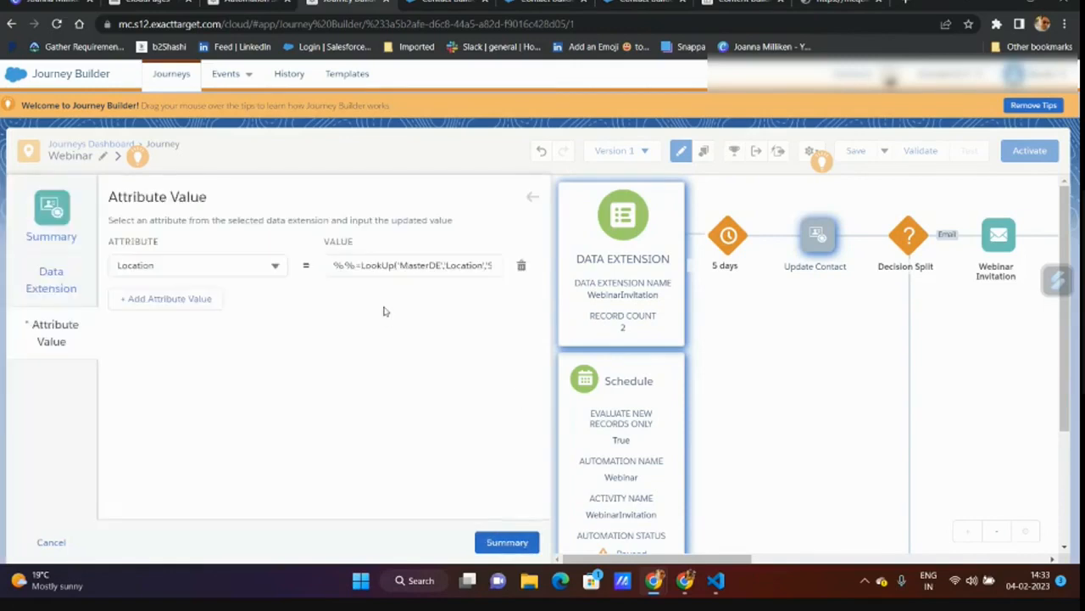
pyautogui.doubleClick(407, 266)
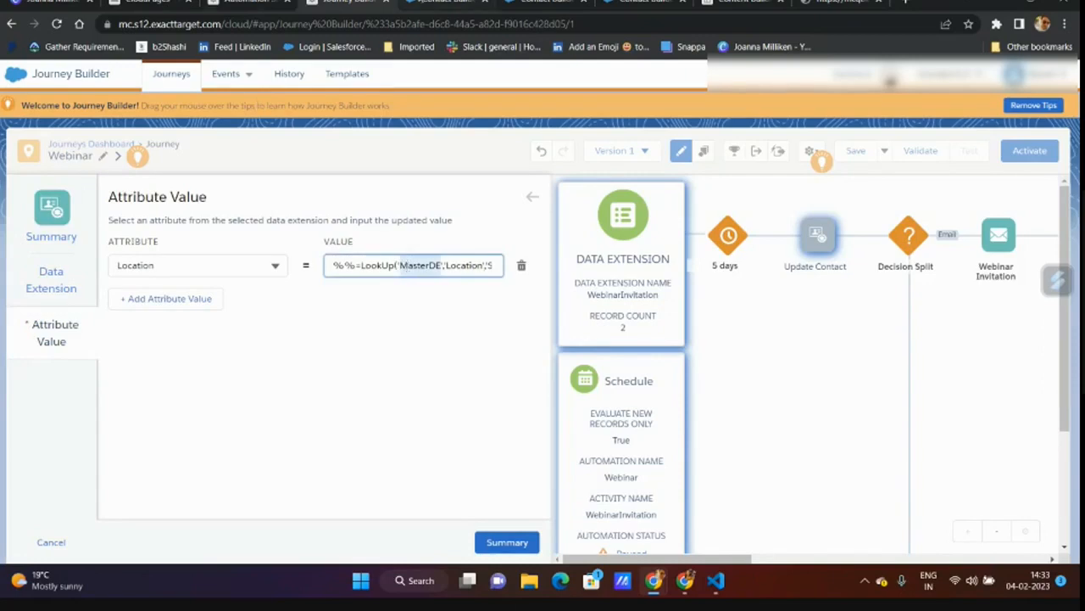
pyautogui.click(443, 3)
pyautogui.click(543, 2)
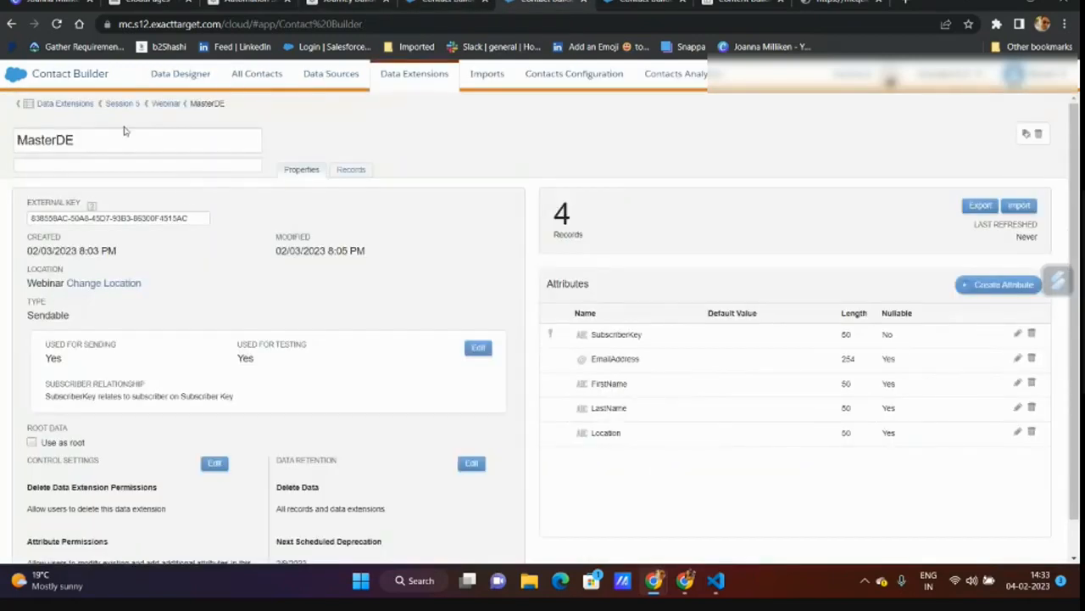
pyautogui.click(642, 3)
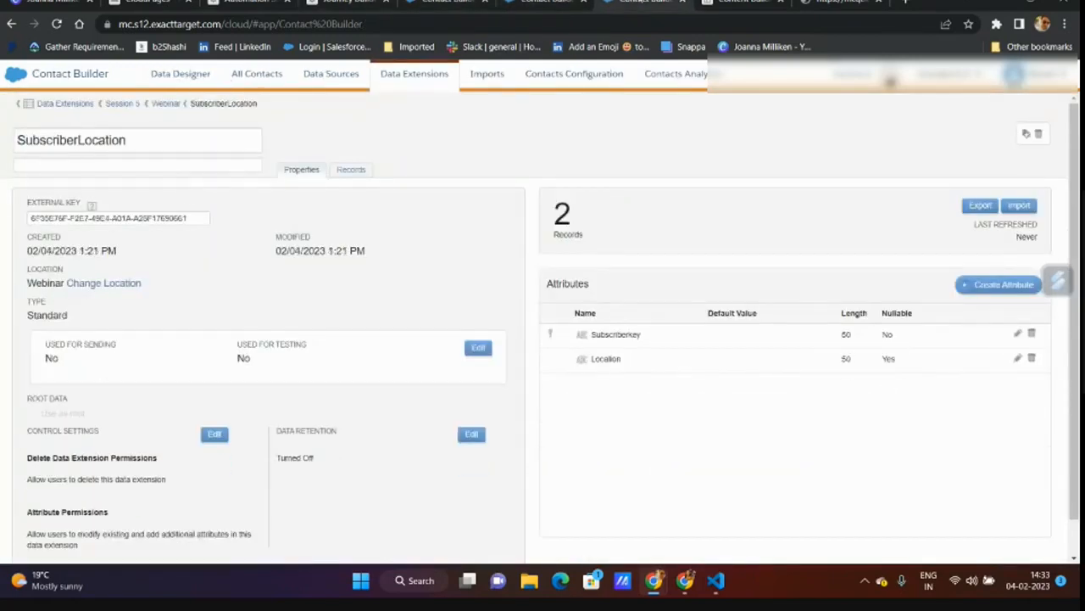
pyautogui.click(87, 133)
pyautogui.hotkey('ctrl', 'c')
pyautogui.click(348, 3)
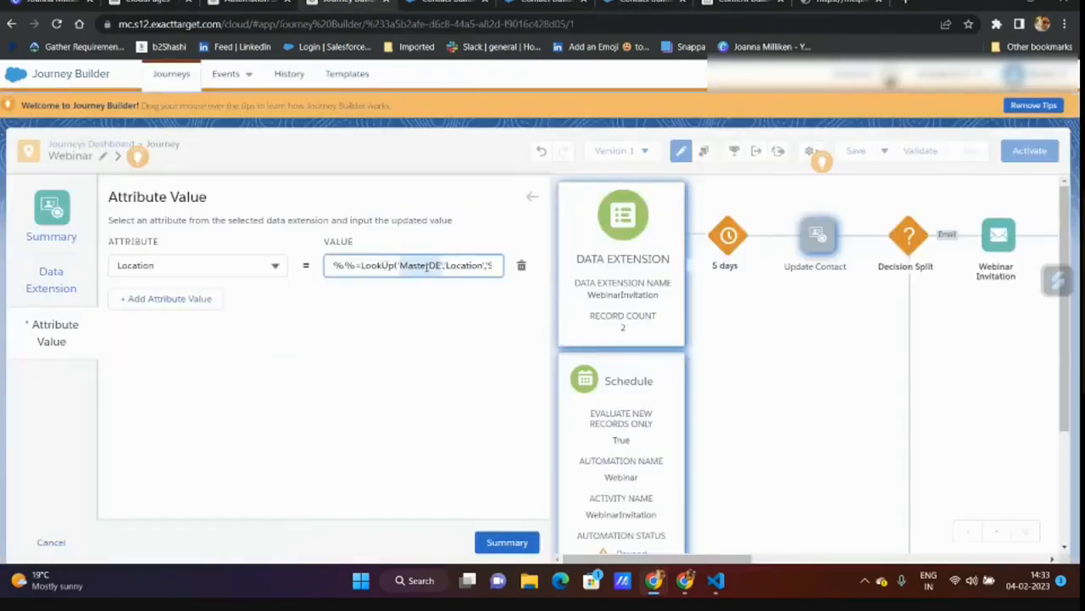
pyautogui.hotkey('ctrl', 'v')
pyautogui.click(457, 345)
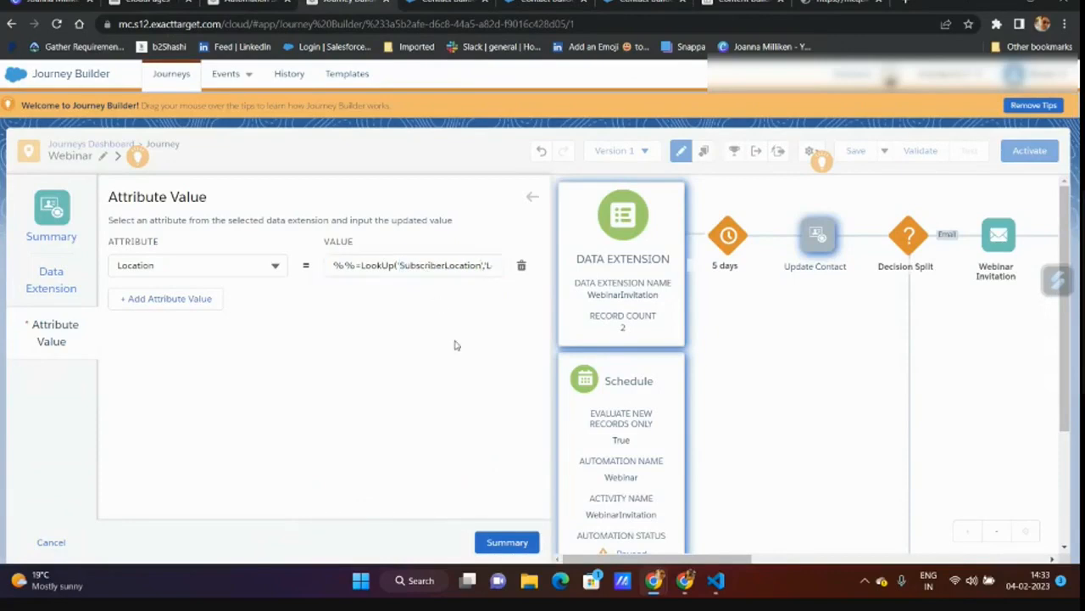
# - Recheck the Location value, review the summary and save the Update Contact activity
pyautogui.click(507, 541)
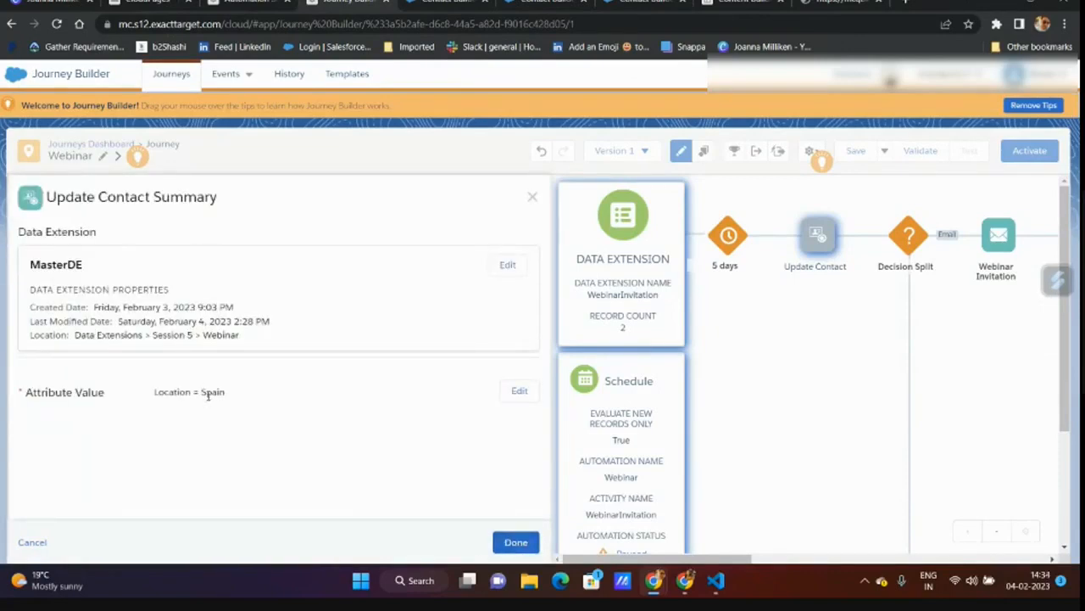
pyautogui.click(519, 391)
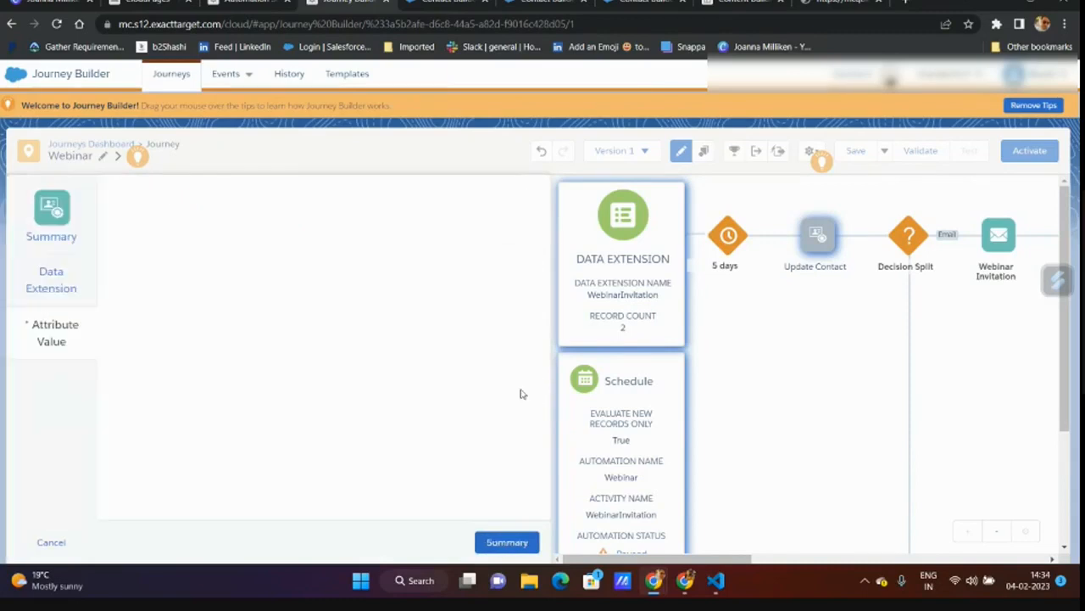
pyautogui.moveTo(335, 264); pyautogui.dragTo(509, 269)
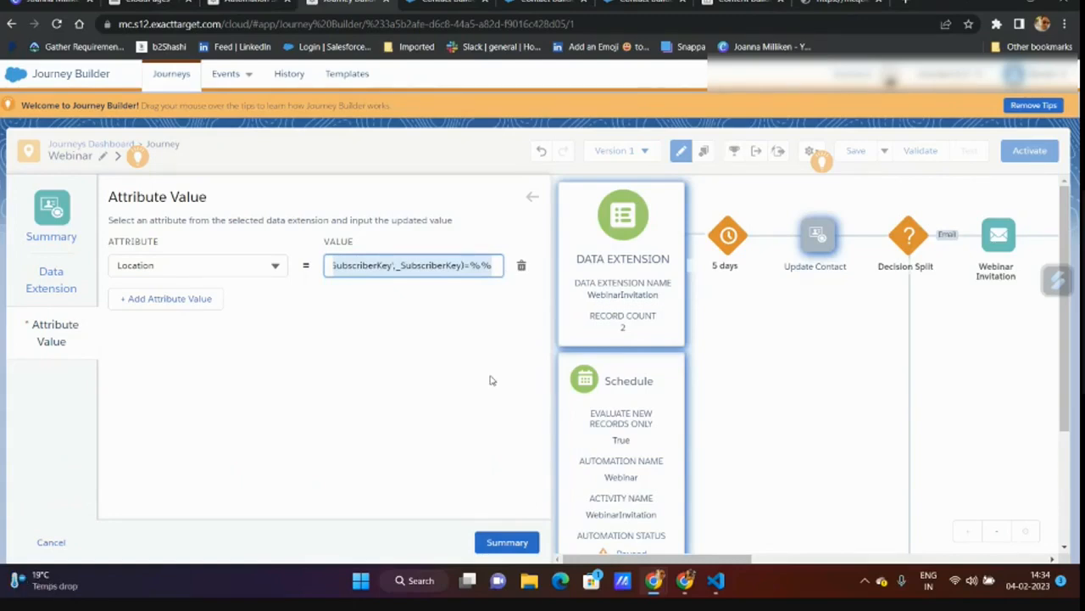
pyautogui.click(521, 544)
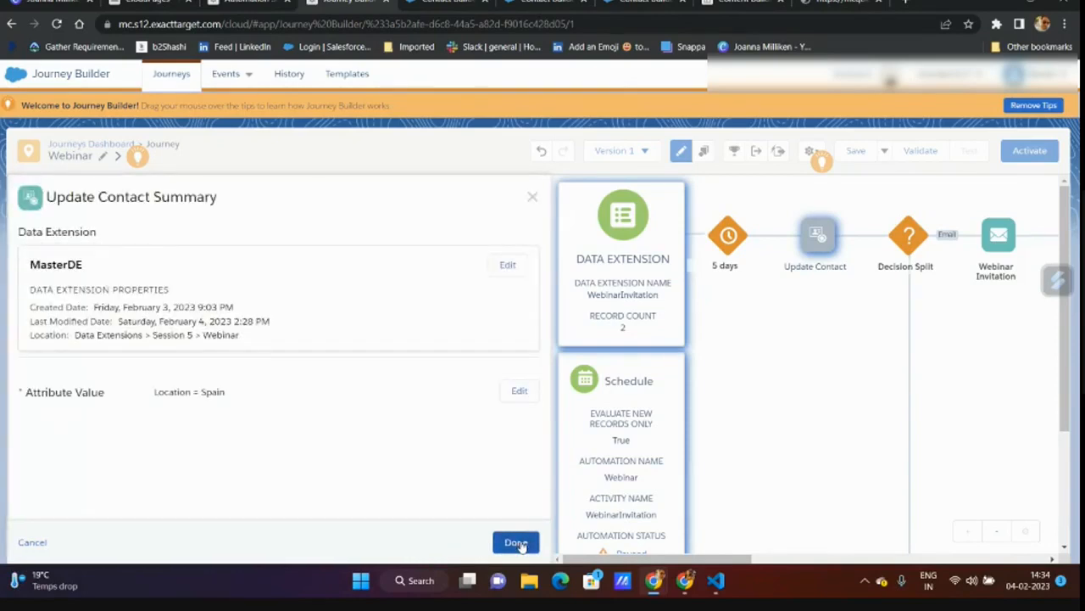
pyautogui.click(517, 542)
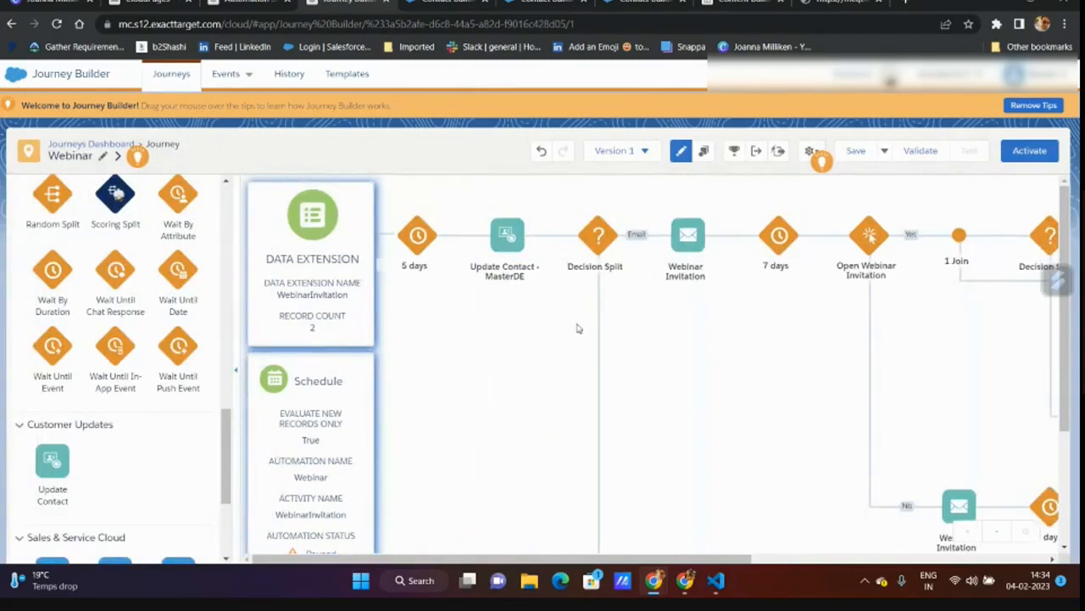
# - Replace Spain with SubscriberLocation in the Location value, switch the VS Code LookUp snippet to SubscriberLocation, and save
pyautogui.click(517, 240)
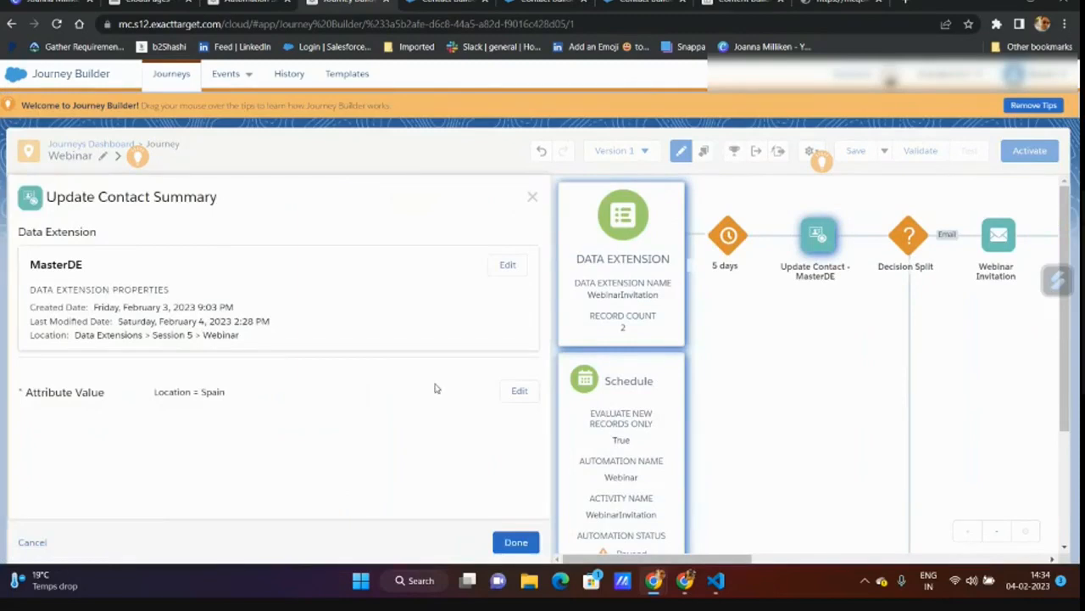
pyautogui.click(518, 391)
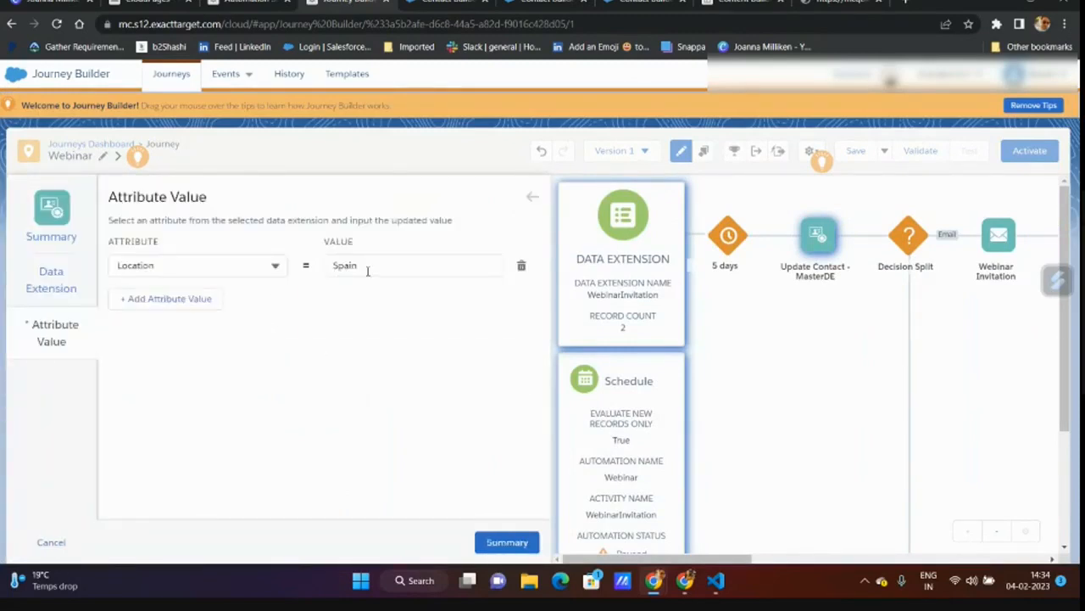
pyautogui.doubleClick(367, 271)
pyautogui.hotkey('ctrl', 'v')
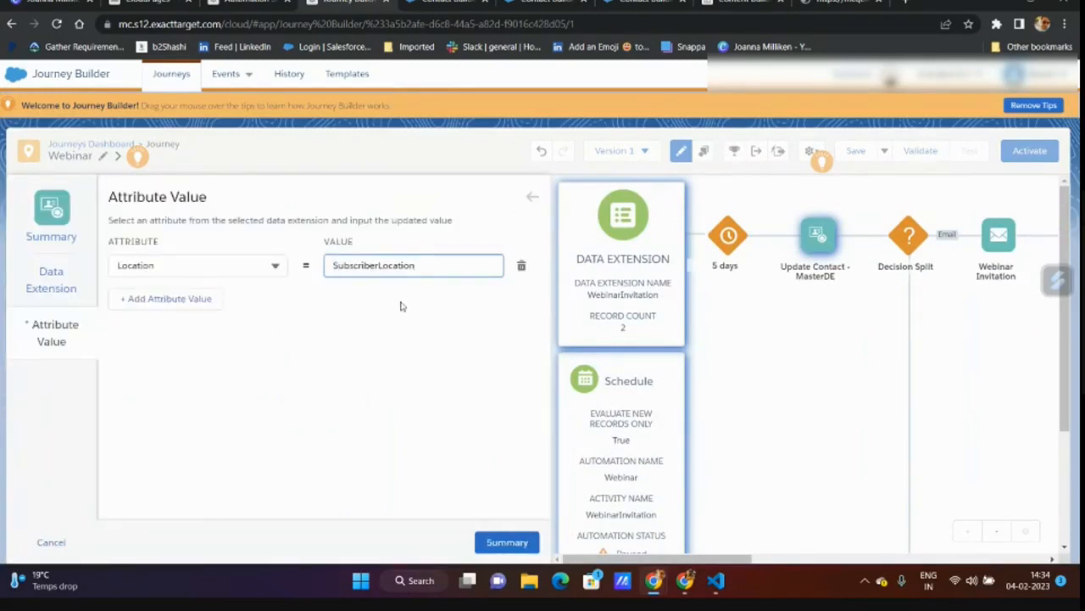
pyautogui.doubleClick(367, 270)
pyautogui.hotkey('ctrl', 'c')
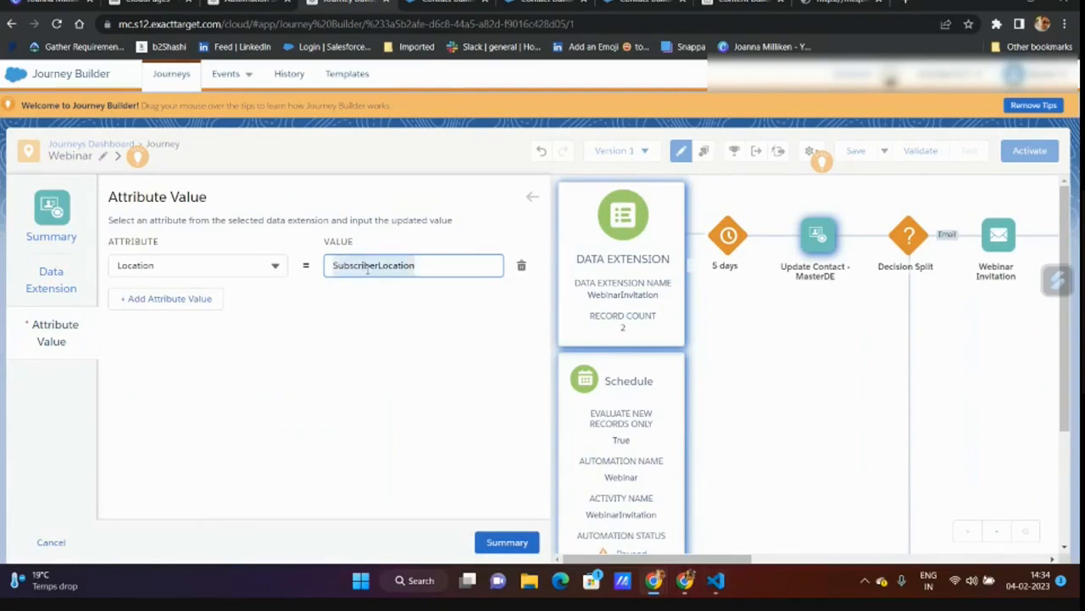
pyautogui.click(717, 580)
pyautogui.click(225, 156)
pyautogui.doubleClick(159, 39)
pyautogui.hotkey('ctrl', 'v')
pyautogui.click(433, 349)
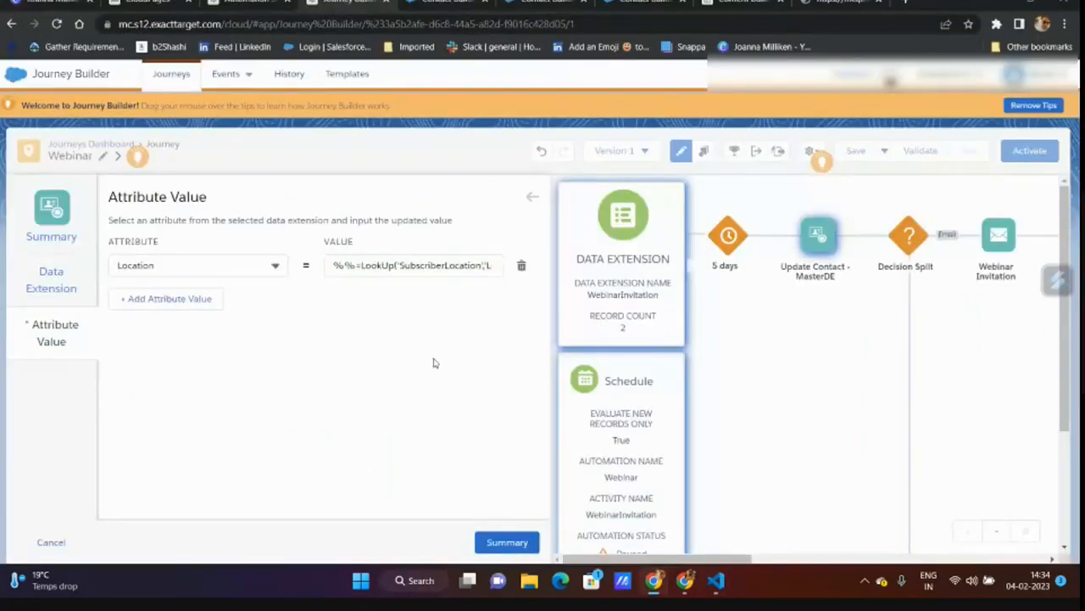
pyautogui.click(508, 551)
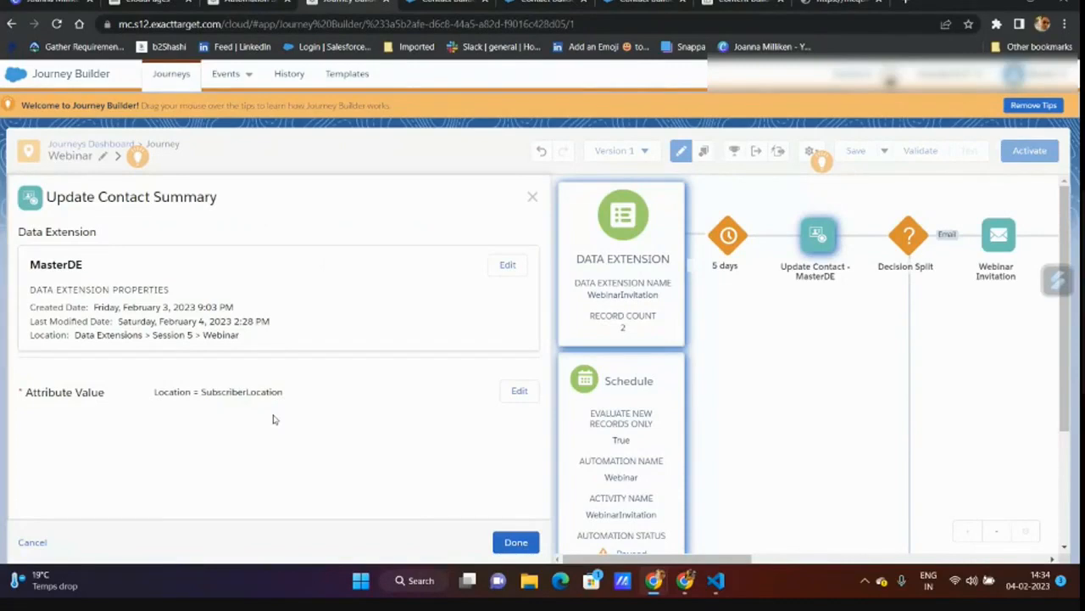
pyautogui.click(516, 542)
# - Replace the Location value with the full LookUp expression and save the Update Contact settings
pyautogui.click(513, 391)
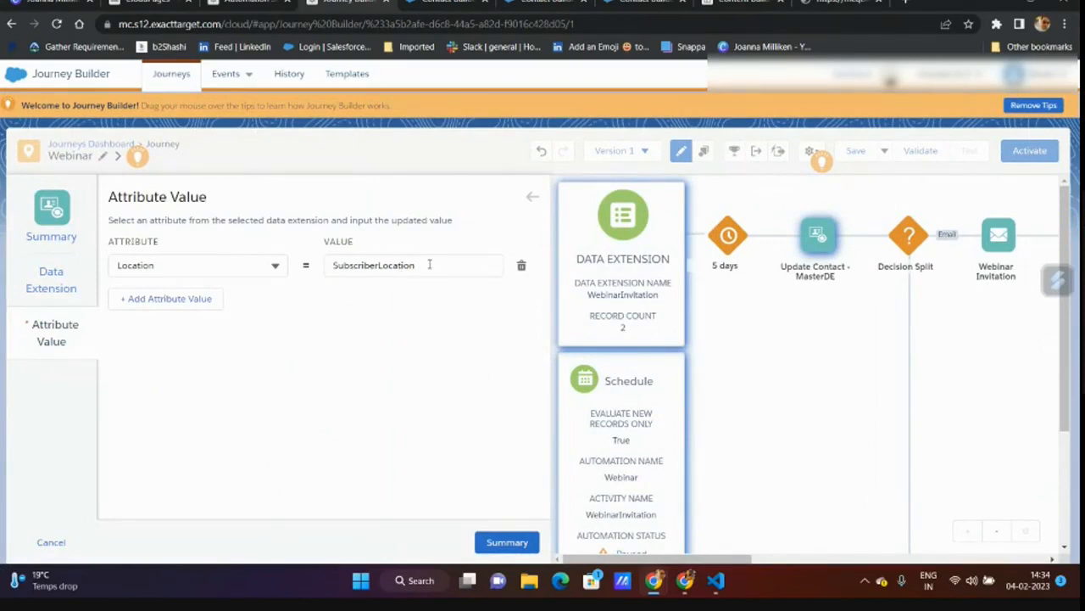
pyautogui.moveTo(431, 266); pyautogui.dragTo(315, 253)
pyautogui.write('SubscriberKey_SubscriberKey%%')
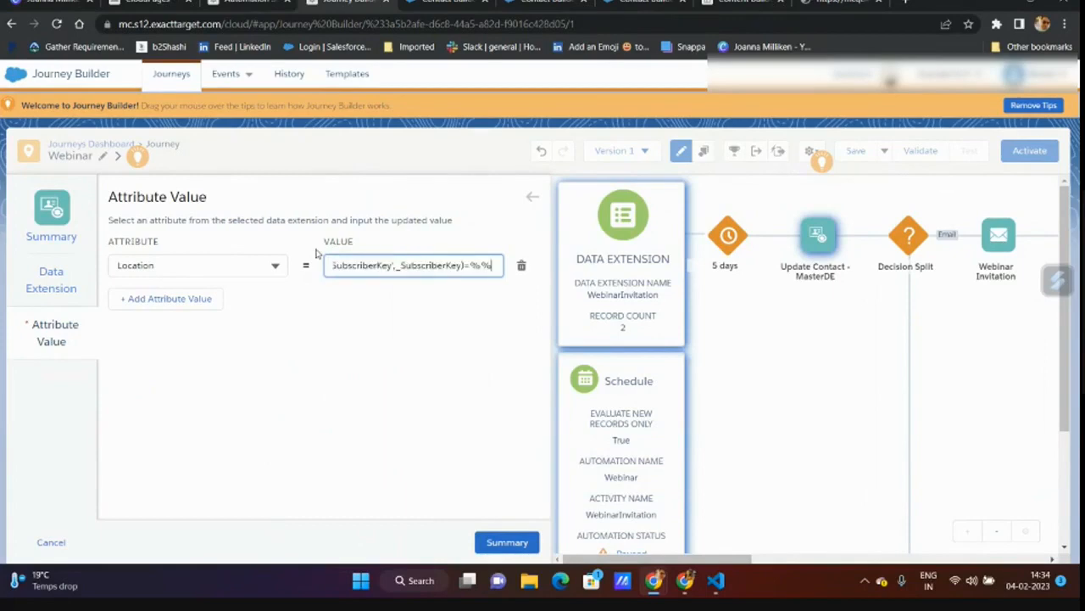
pyautogui.click(509, 542)
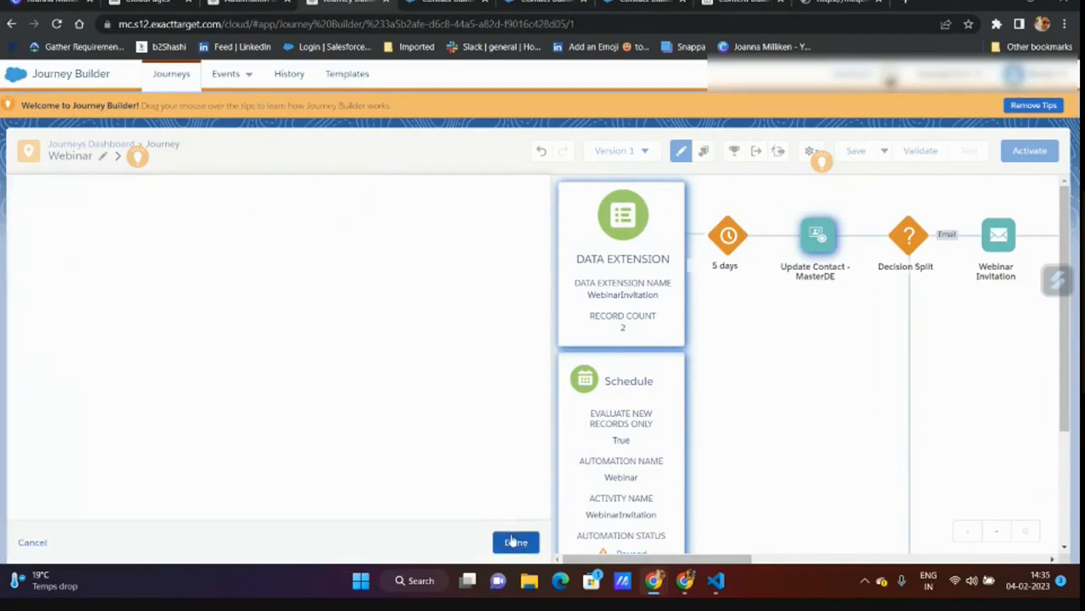
pyautogui.click(515, 541)
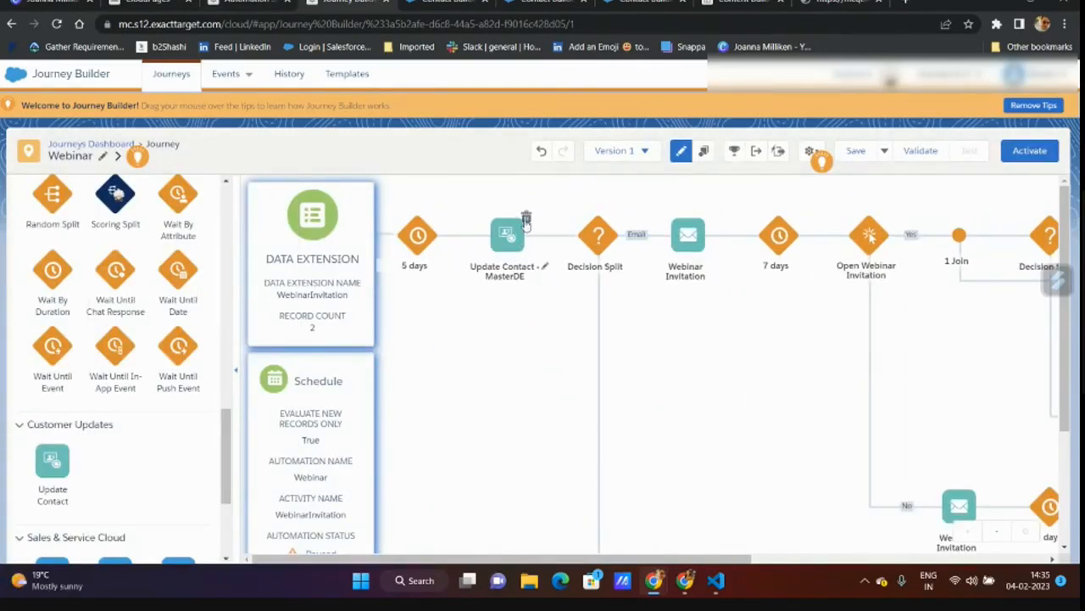
# - Delete Update Contact - MasterDE so the 5 days wait leads straight into Decision Split
pyautogui.click(506, 244)
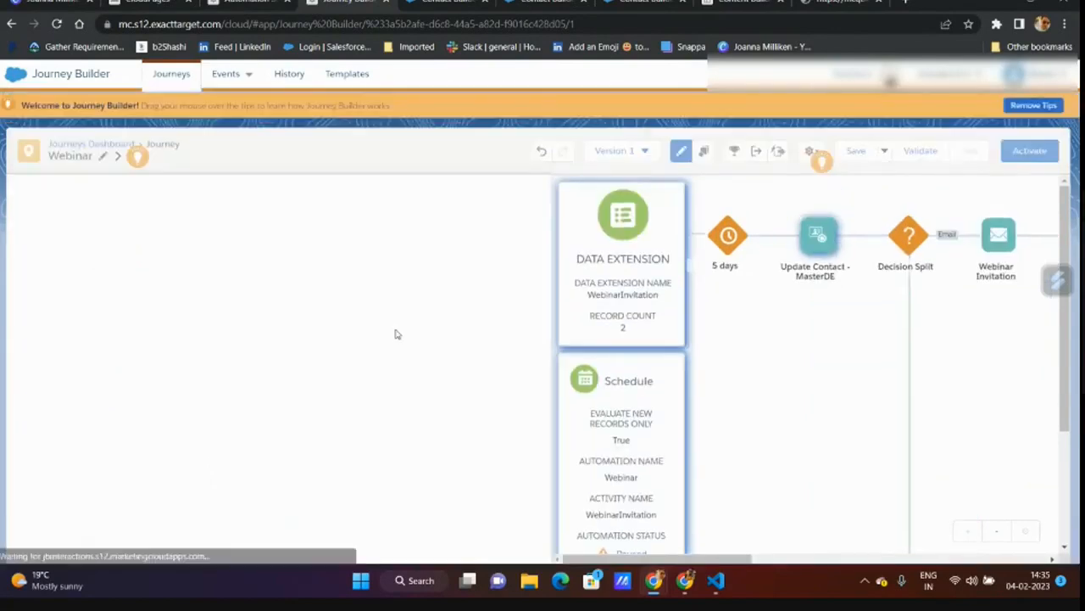
pyautogui.click(515, 542)
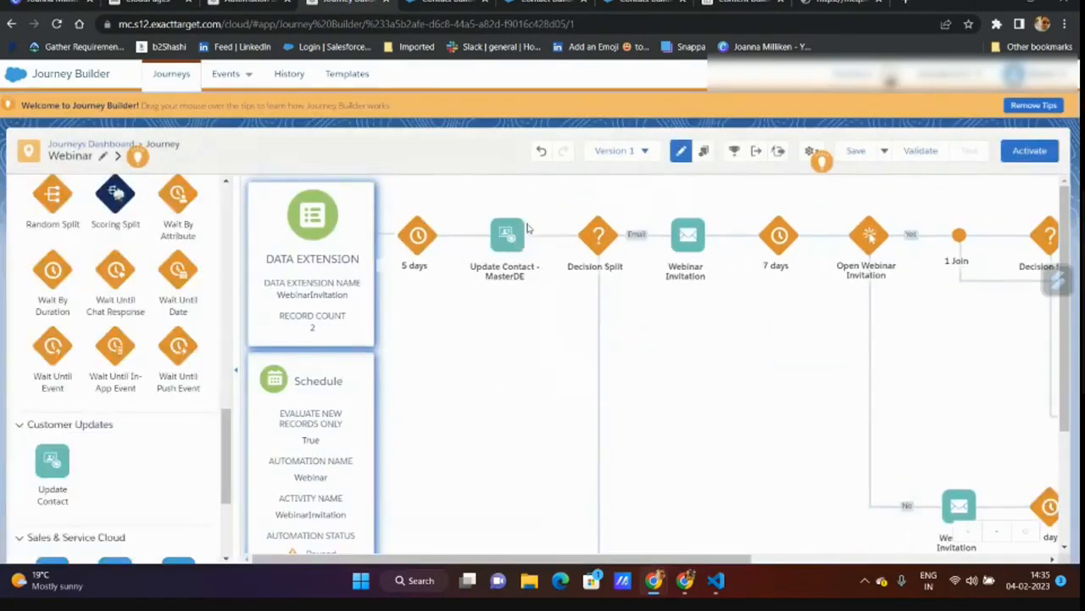
pyautogui.click(526, 218)
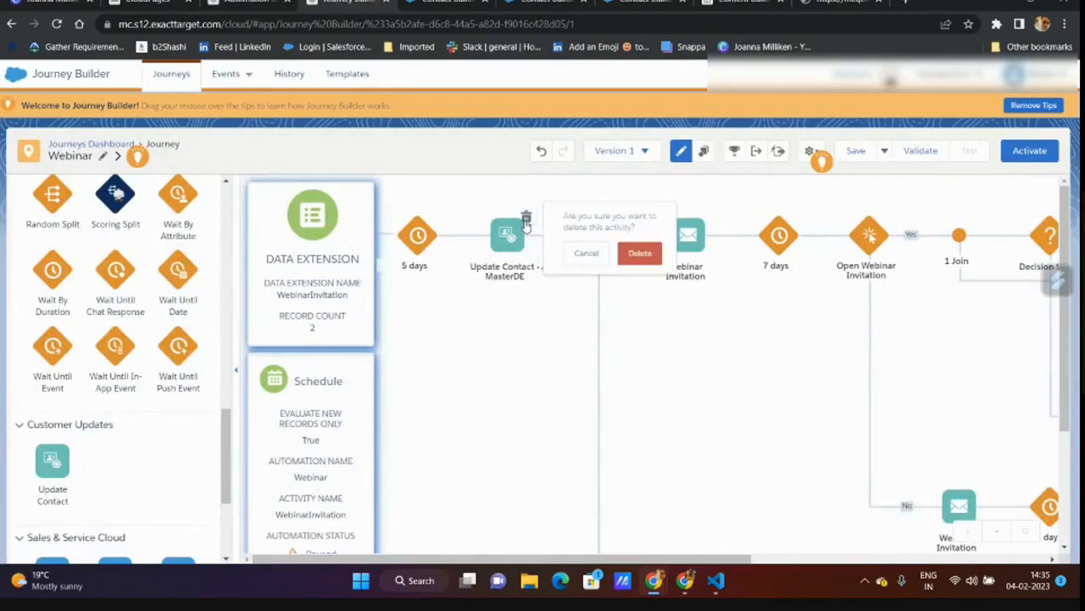
pyautogui.click(640, 254)
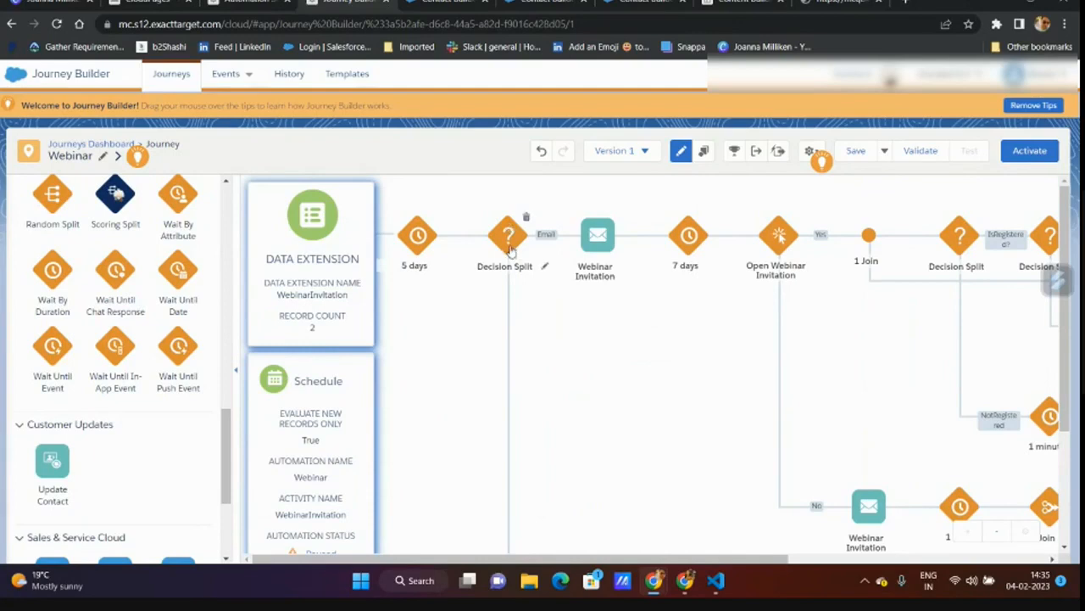
# - Reload the journey and add MasterDE's SubscriberLocation Location attribute to the Email path filter
pyautogui.click(507, 238)
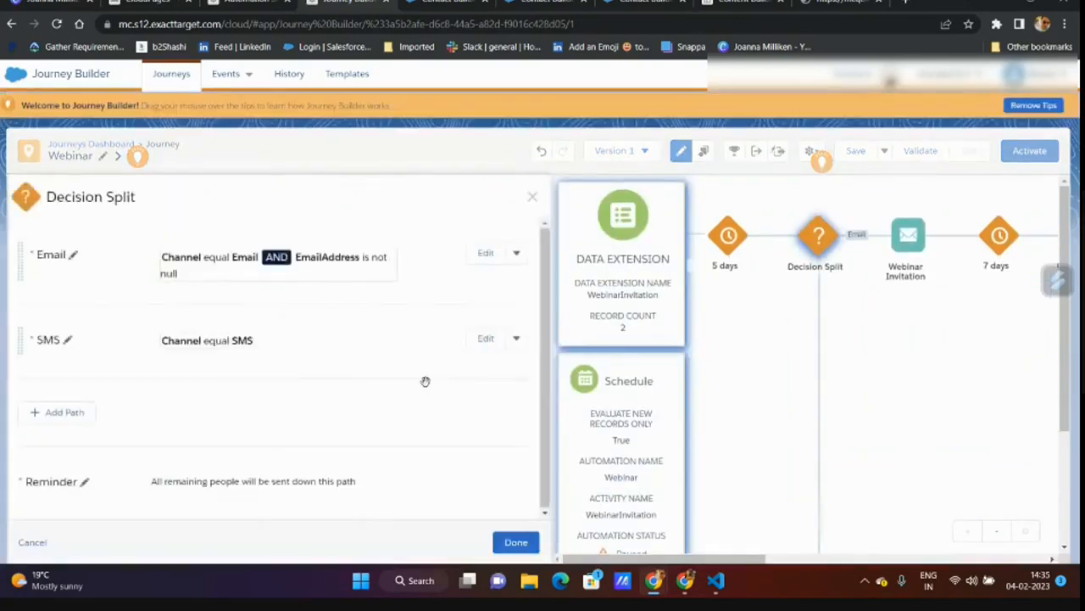
pyautogui.click(505, 543)
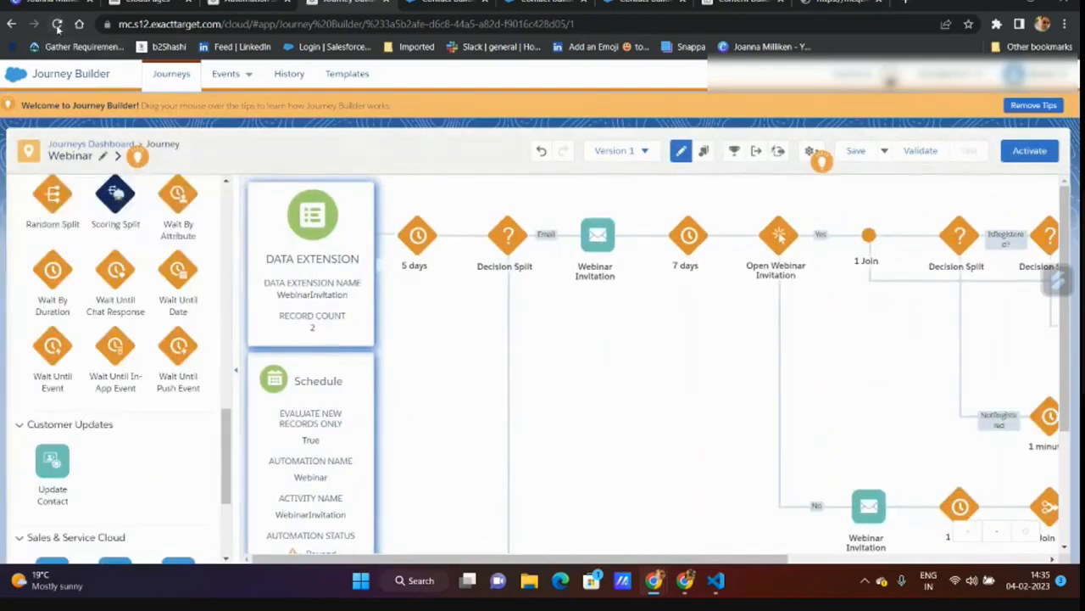
pyautogui.click(56, 24)
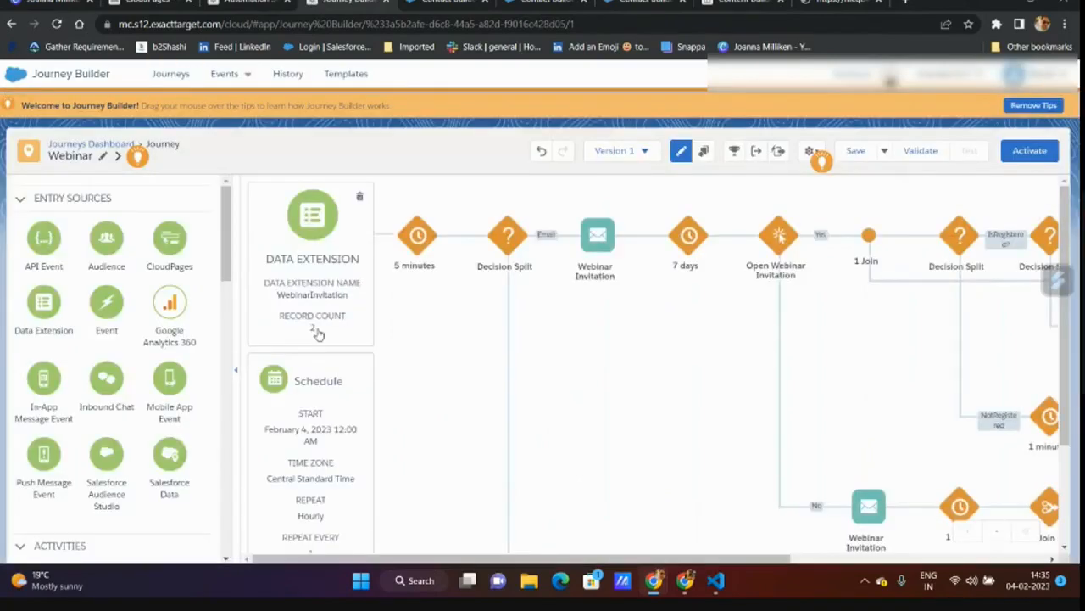
pyautogui.click(508, 236)
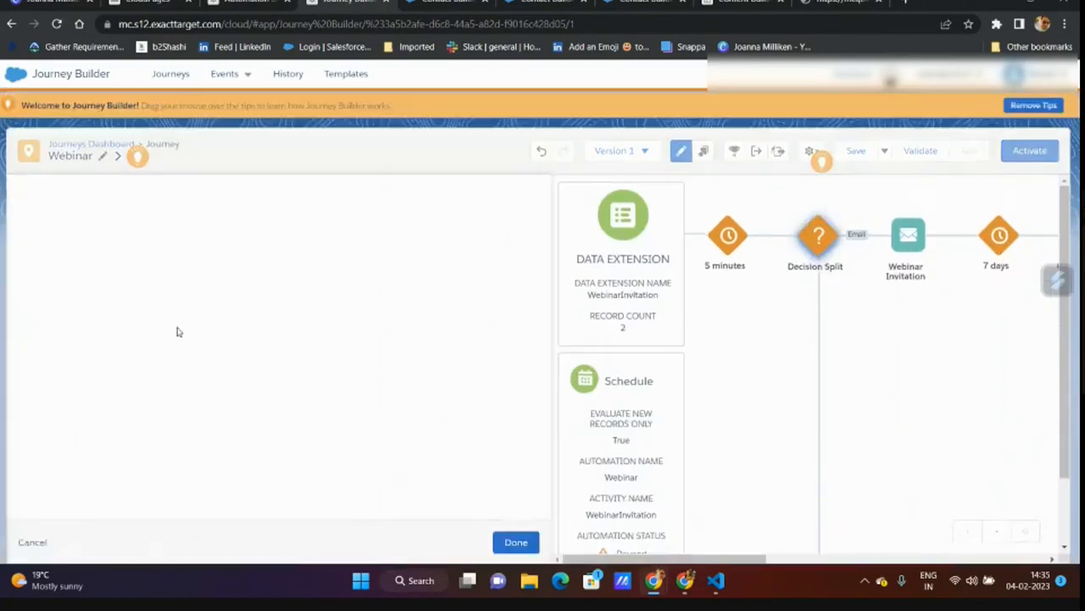
pyautogui.click(485, 256)
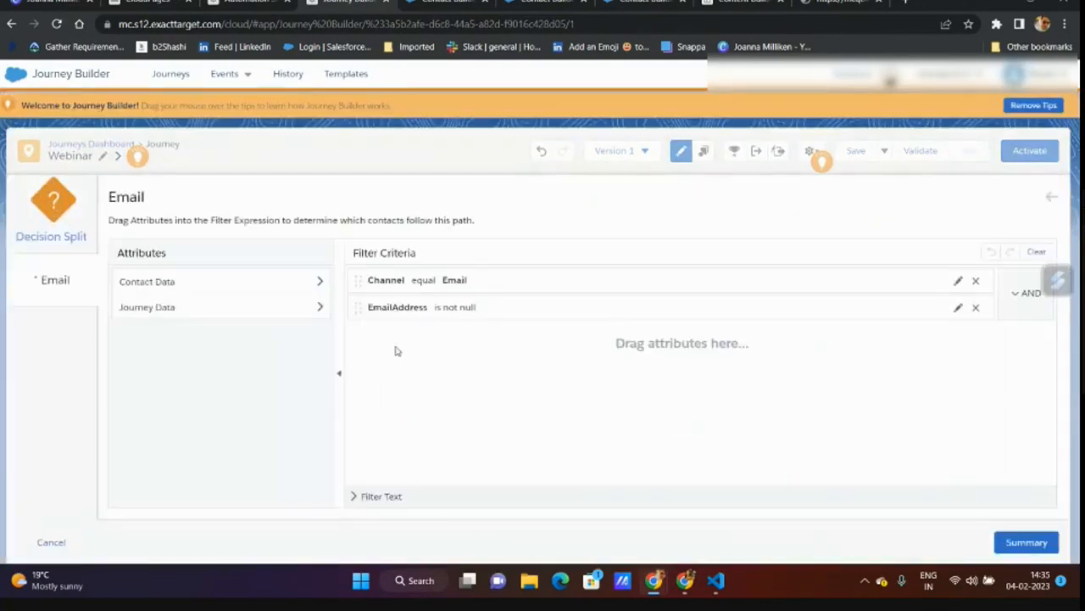
pyautogui.click(175, 290)
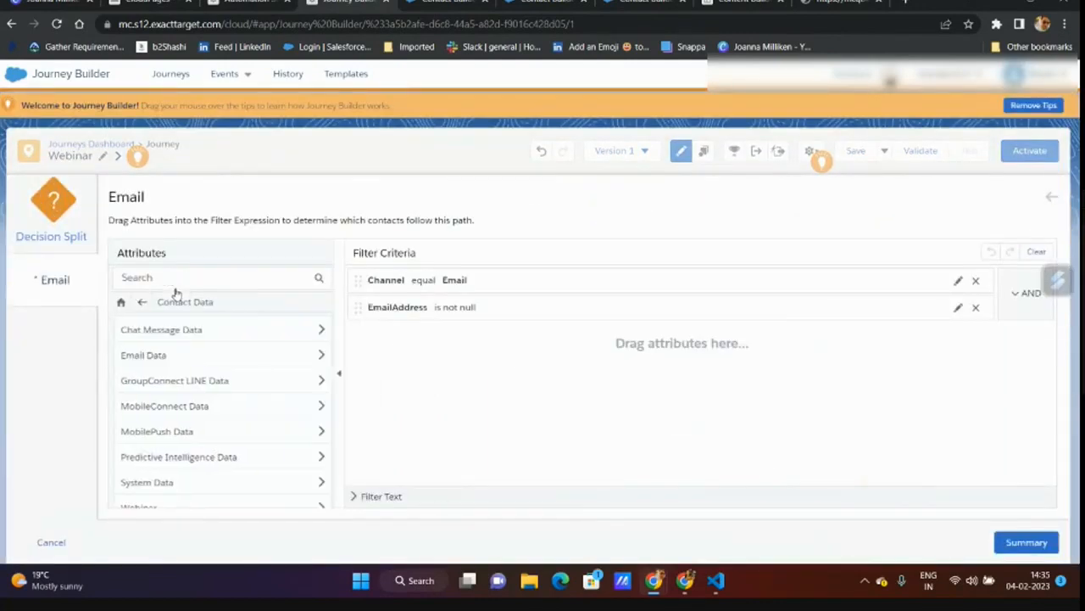
pyautogui.scroll(-1, 184, 434)
pyautogui.click(154, 497)
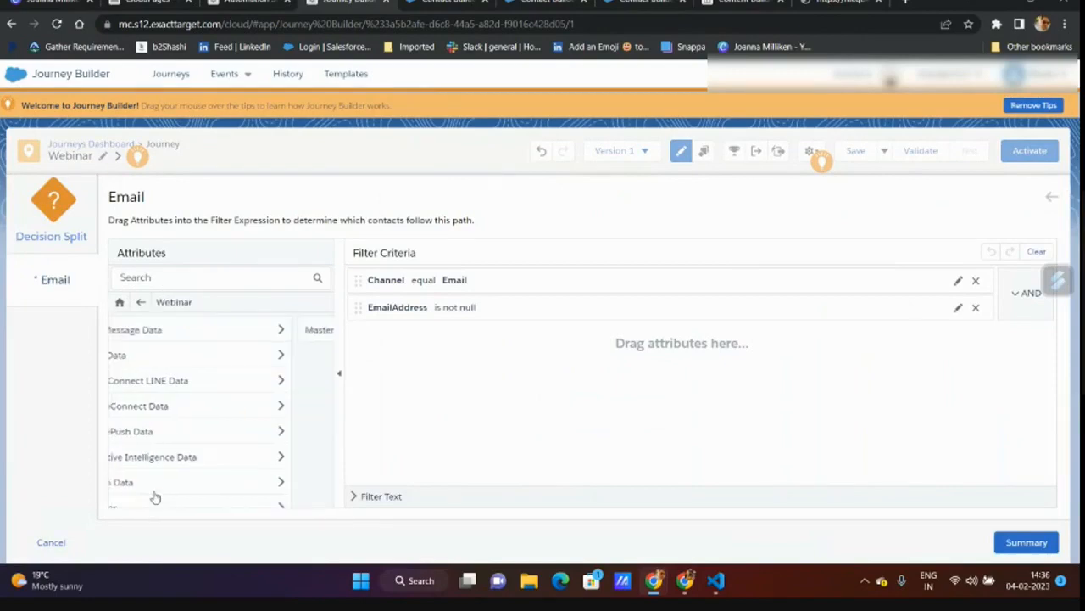
pyautogui.click(155, 337)
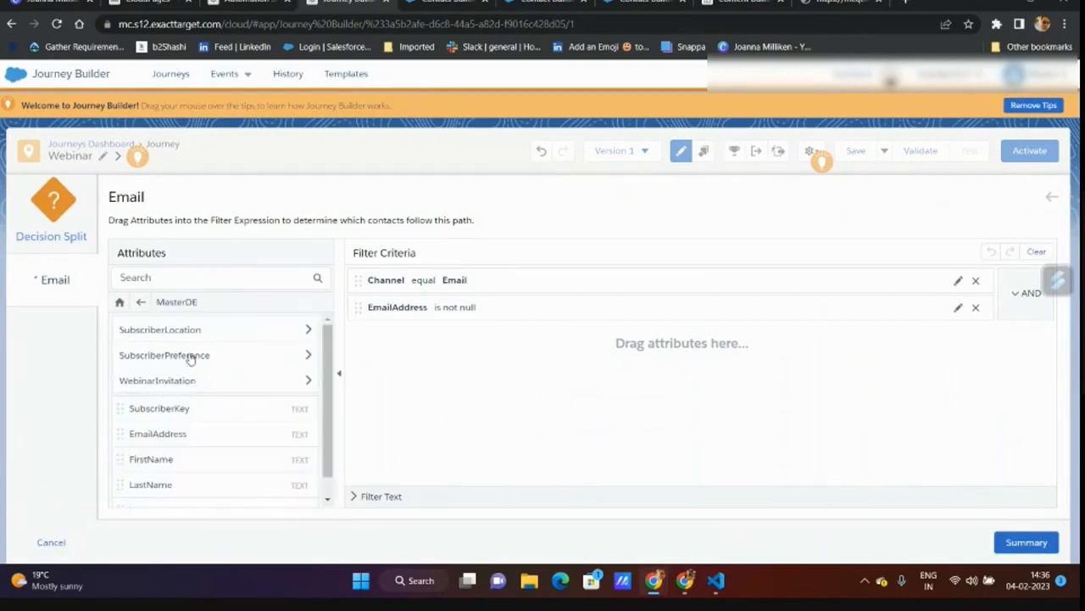
pyautogui.click(175, 331)
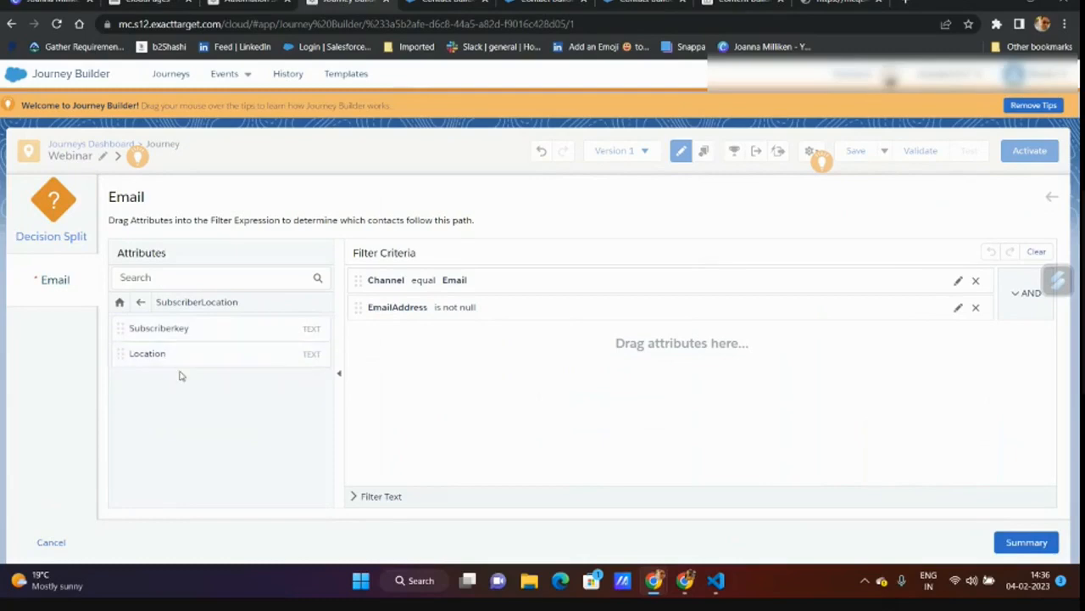
pyautogui.moveTo(167, 354); pyautogui.dragTo(458, 347)
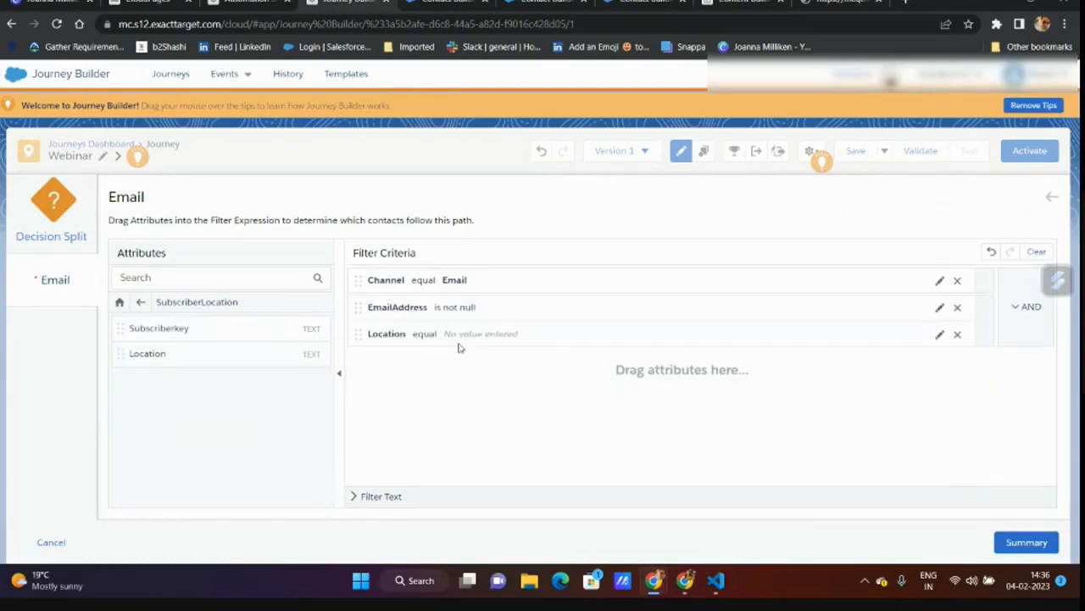
# - Set the Location condition to equal Spain and save the Decision Split
pyautogui.click(479, 335)
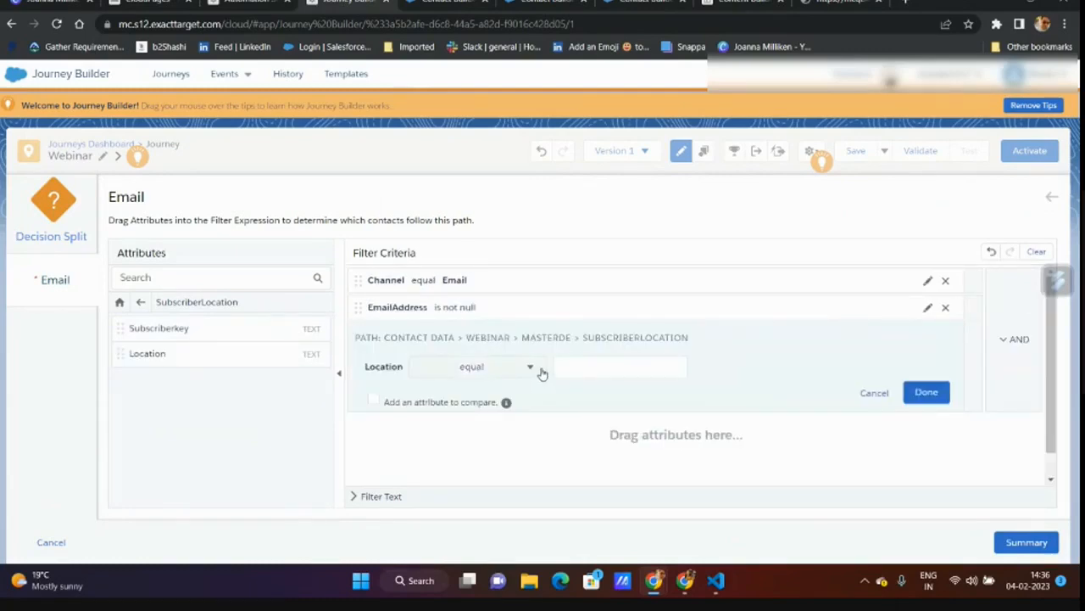
pyautogui.click(583, 368)
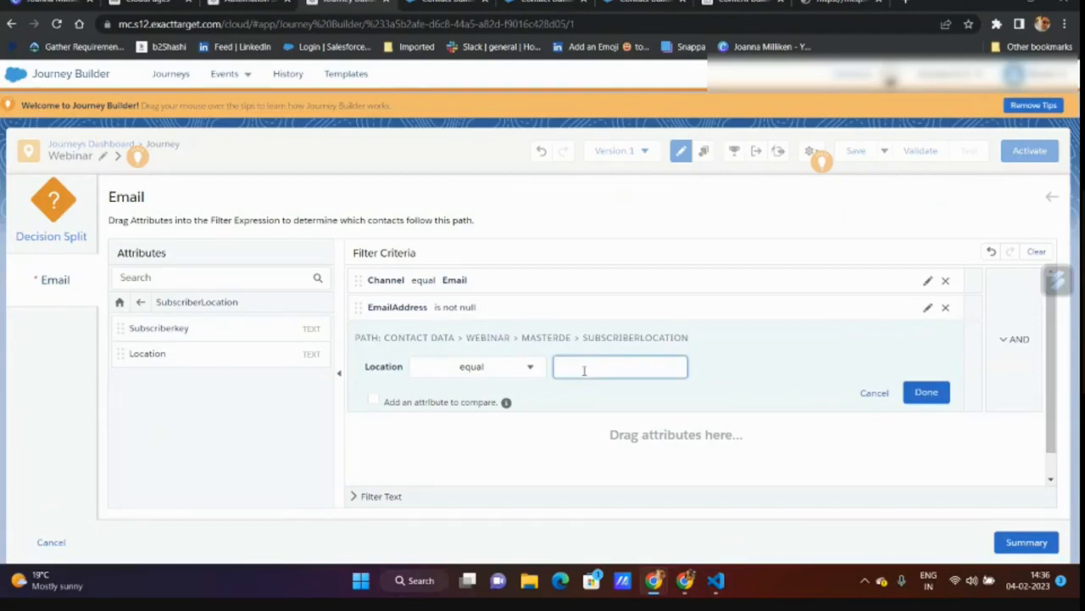
pyautogui.write('Spain')
pyautogui.click(928, 392)
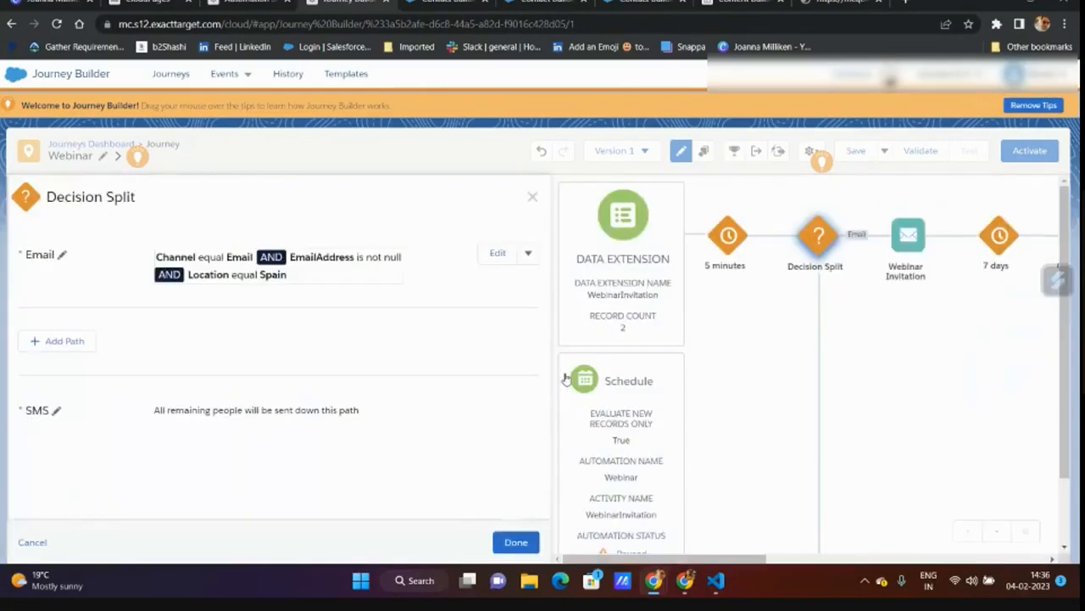
pyautogui.click(517, 539)
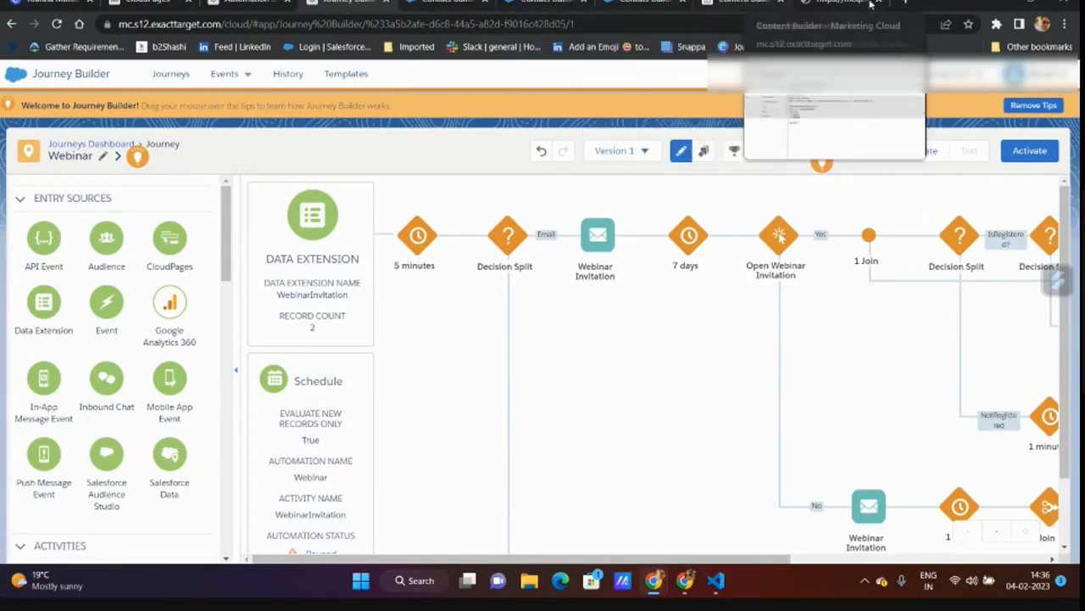
# - View the Webinar Invitation email's code, then go back to the Session 5 content list
pyautogui.click(740, 4)
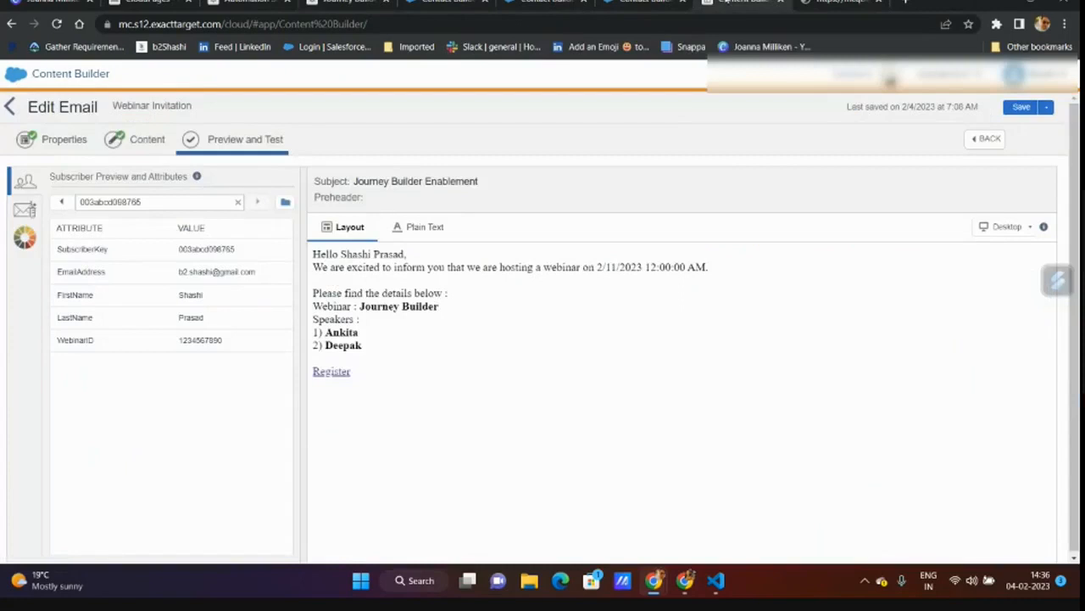
pyautogui.click(141, 146)
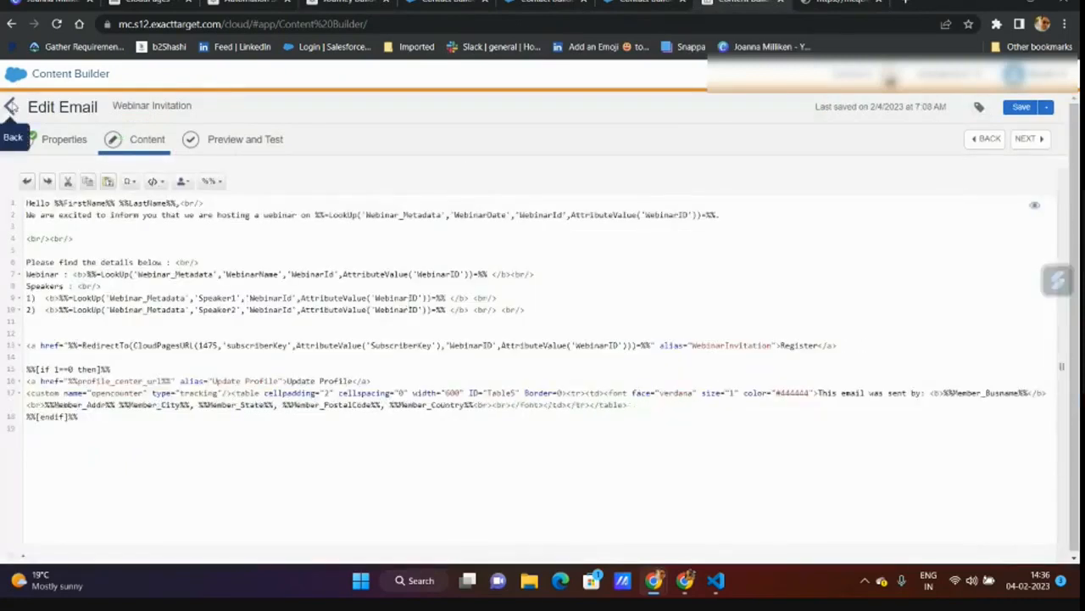
pyautogui.click(11, 105)
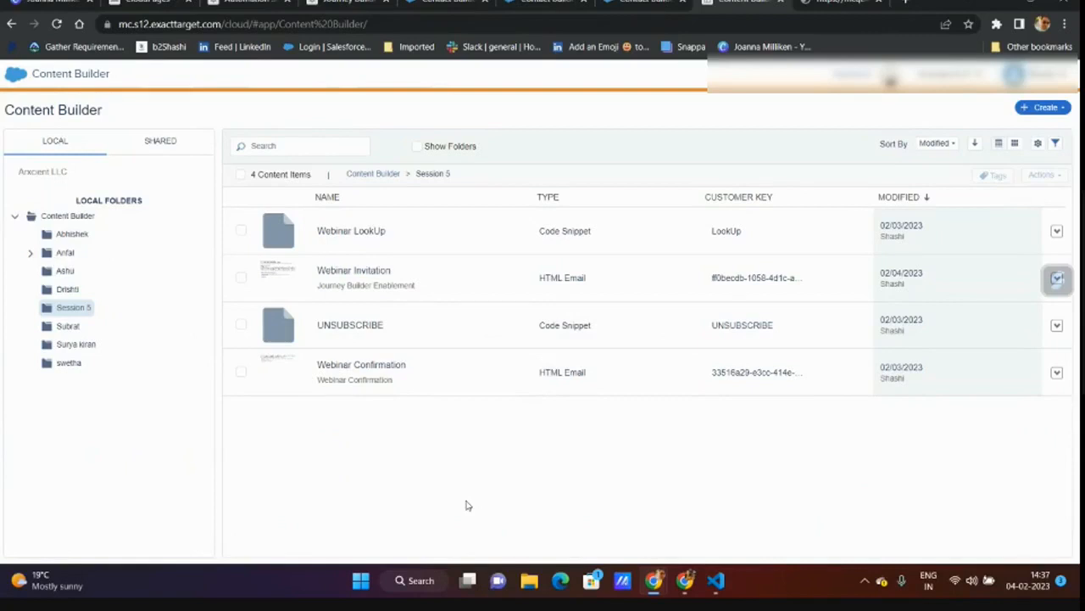
# - Dismiss the screen-sharing notice and open the Webinar Invitation email's content for editing
pyautogui.moveTo(657, 581)
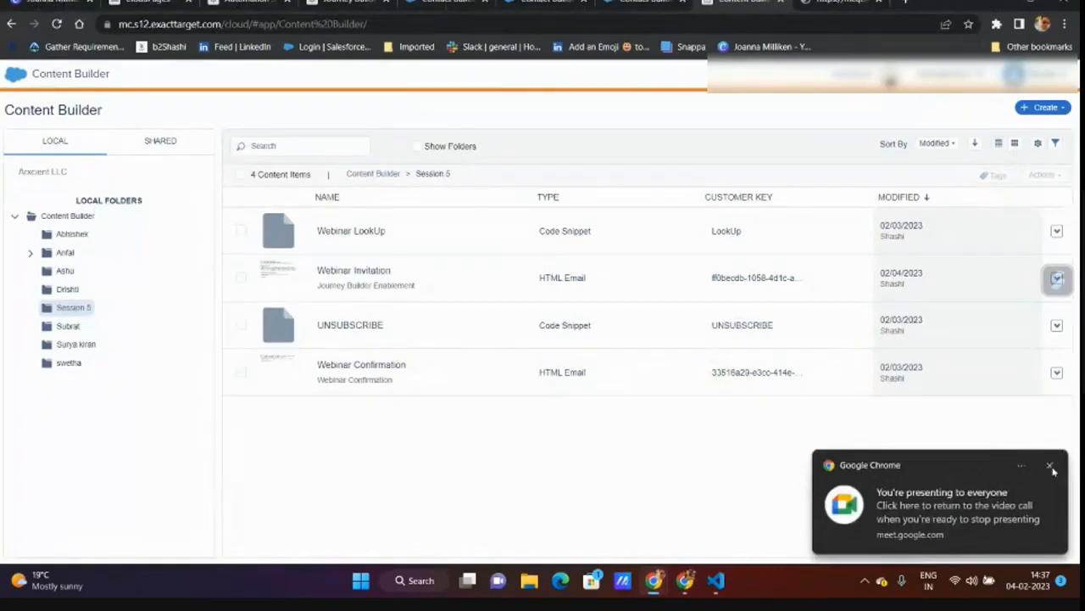
pyautogui.click(1053, 468)
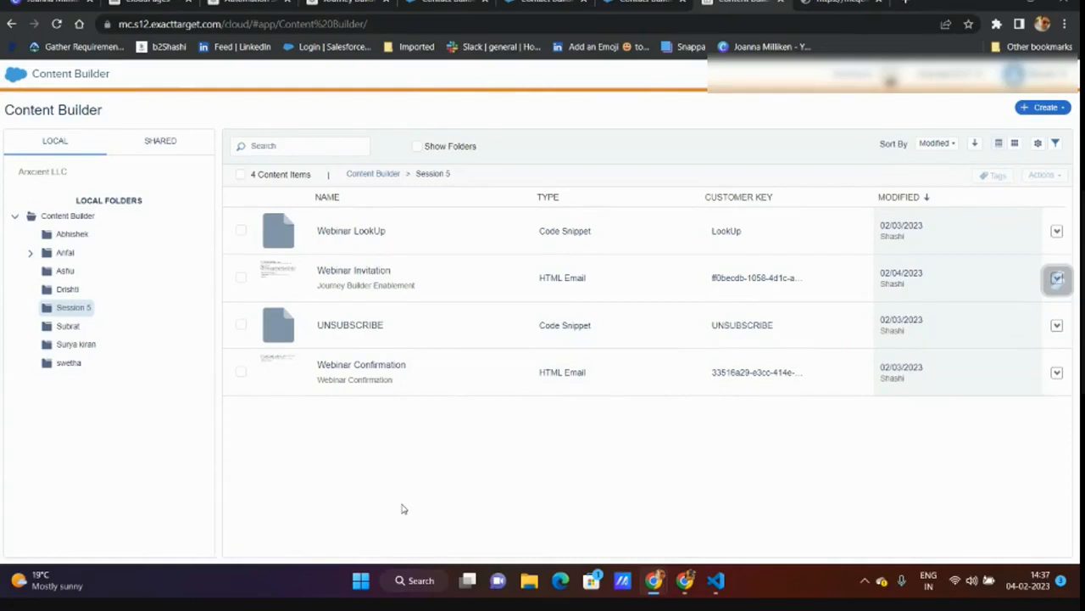
pyautogui.click(405, 280)
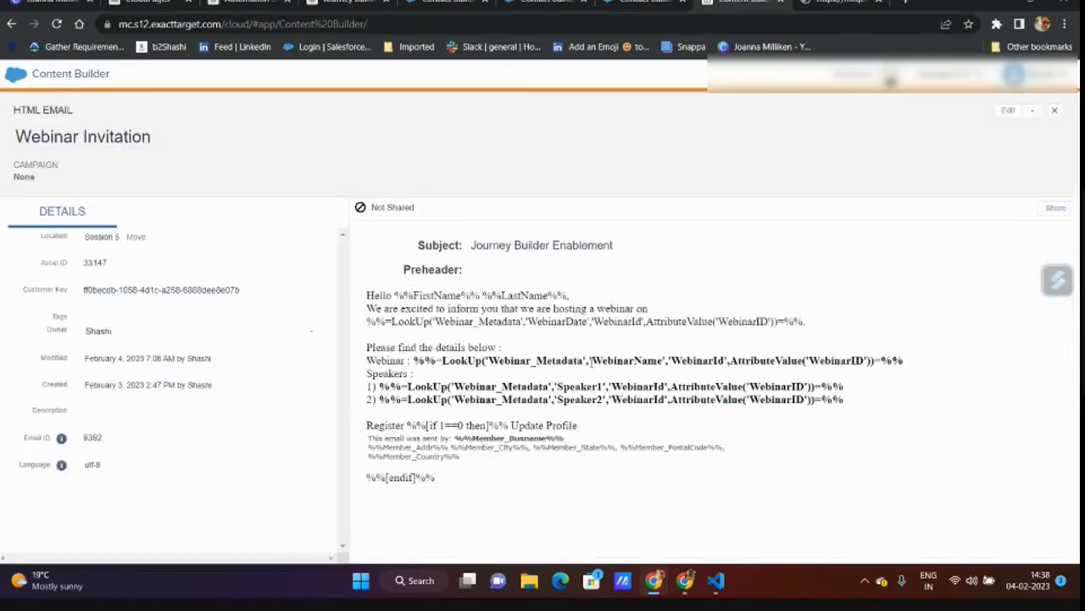
pyautogui.click(1006, 121)
pyautogui.click(958, 142)
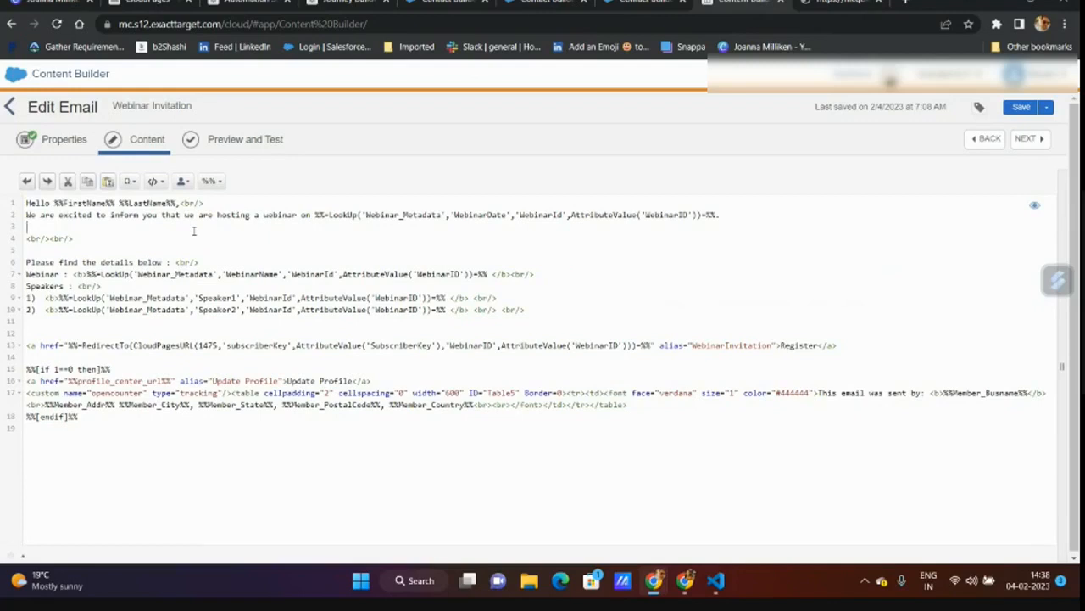
# - Walk through the LookUp calls on Webinar_Metadata by WebinarID for the webinar name and speakers
pyautogui.moveTo(330, 214); pyautogui.dragTo(363, 218)
pyautogui.doubleClick(399, 215)
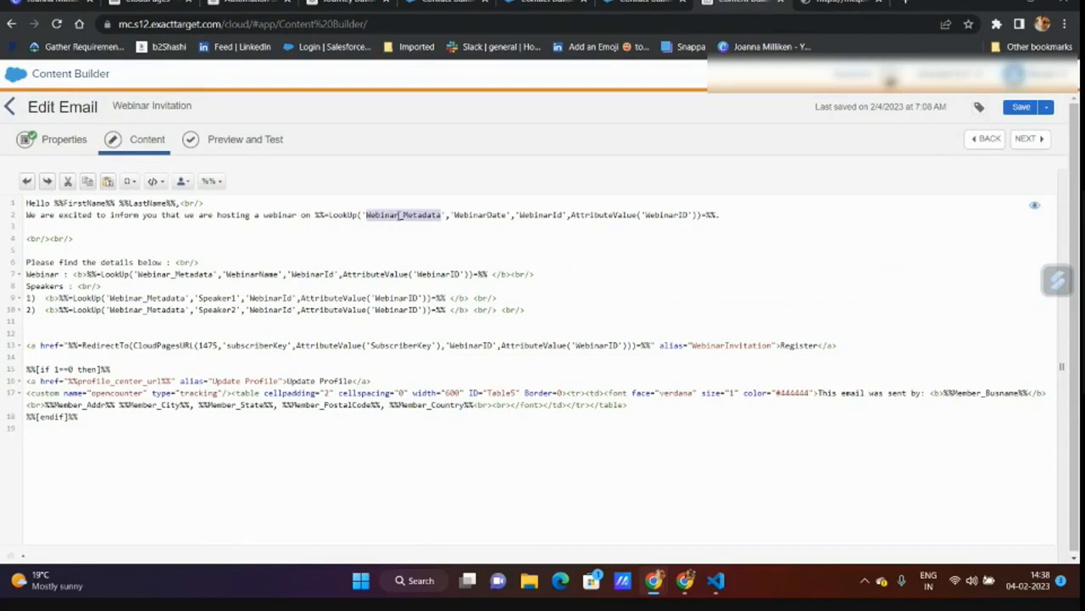
pyautogui.click(477, 215)
pyautogui.doubleClick(396, 217)
pyautogui.doubleClick(664, 214)
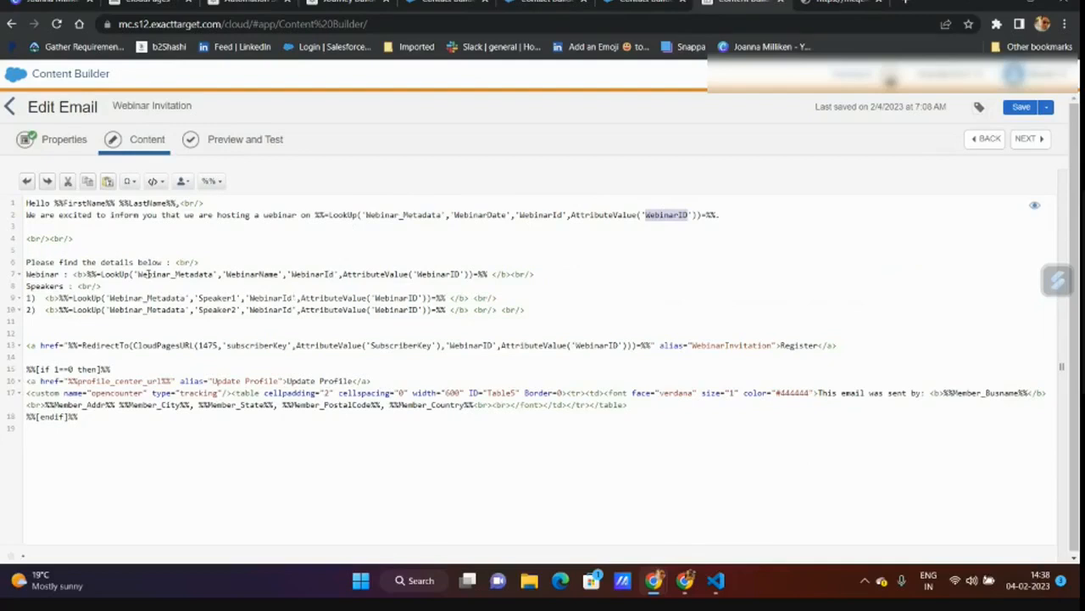
pyautogui.click(40, 274)
pyautogui.doubleClick(176, 275)
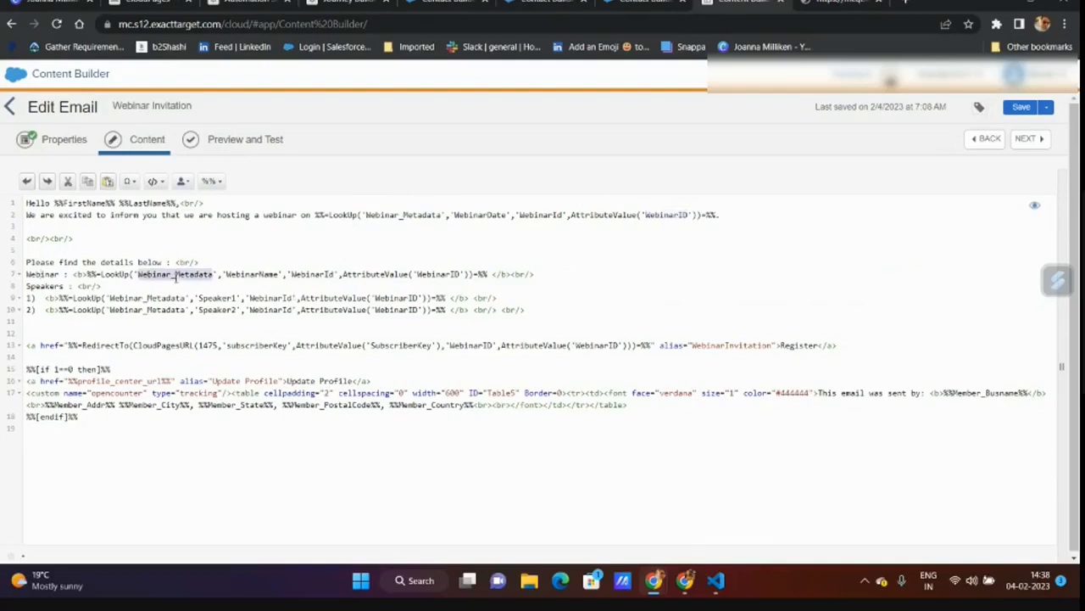
pyautogui.click(175, 301)
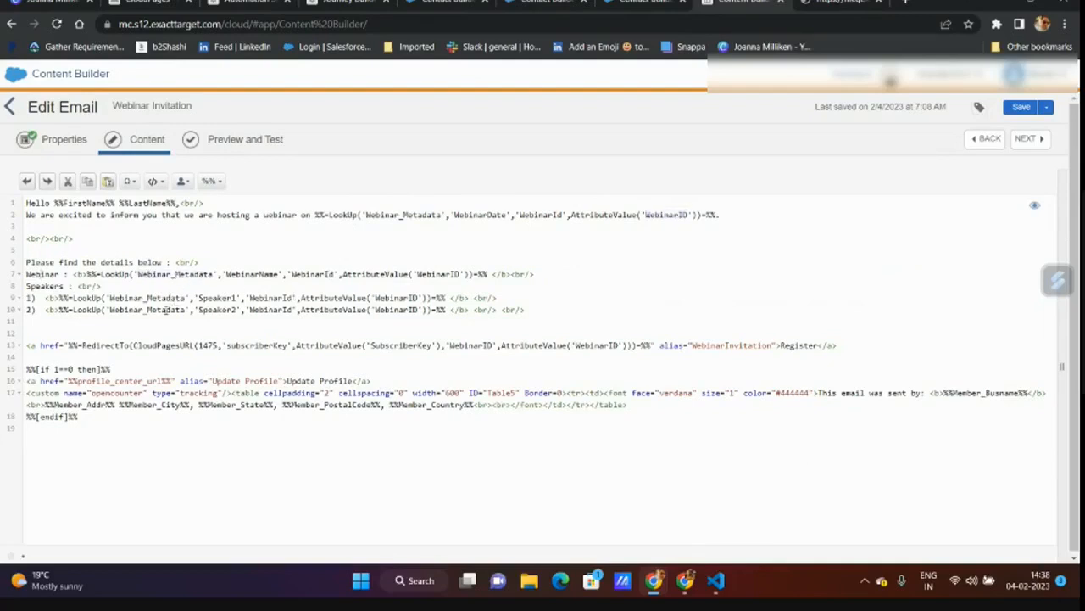
pyautogui.doubleClick(165, 311)
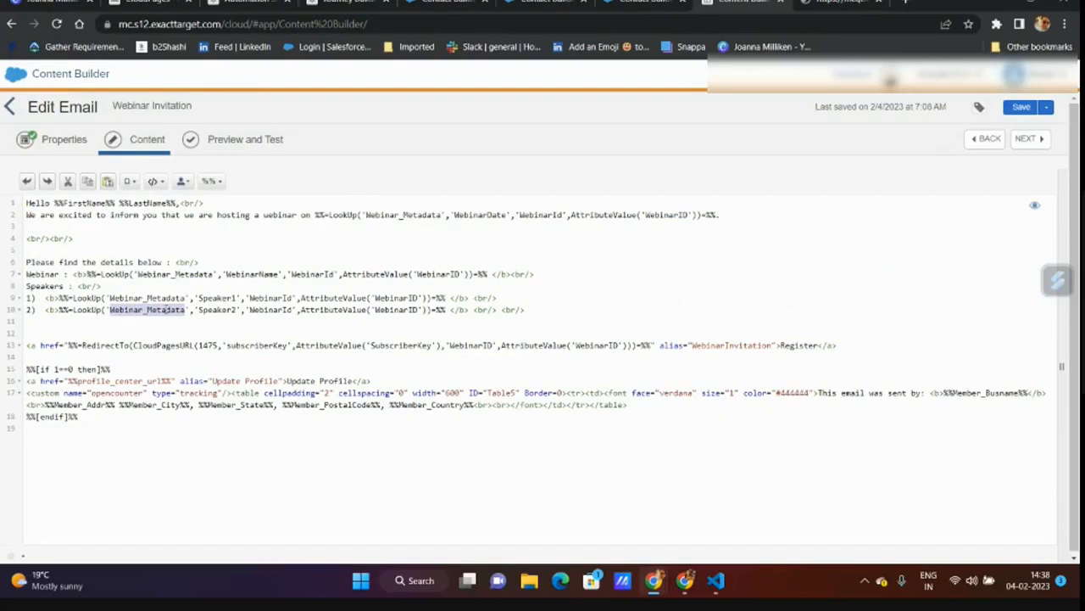
# - Walk through the Register link's RedirectTo, CloudPagesURL 1475, subscriberKey and WebinarID pieces, then go to CloudPages
pyautogui.moveTo(28, 345); pyautogui.dragTo(521, 354)
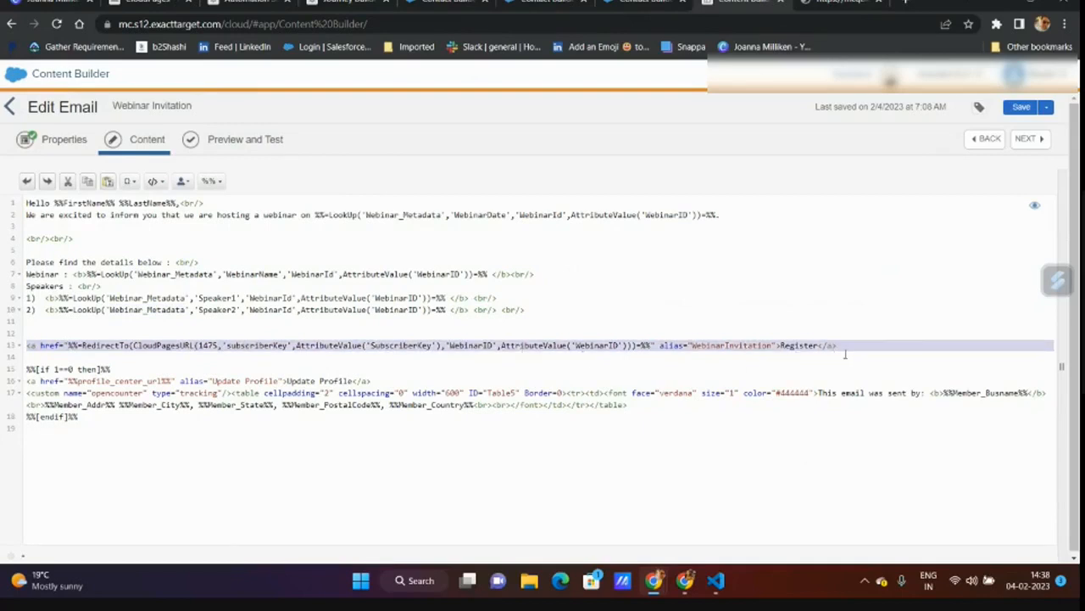
pyautogui.click(185, 373)
pyautogui.doubleClick(112, 348)
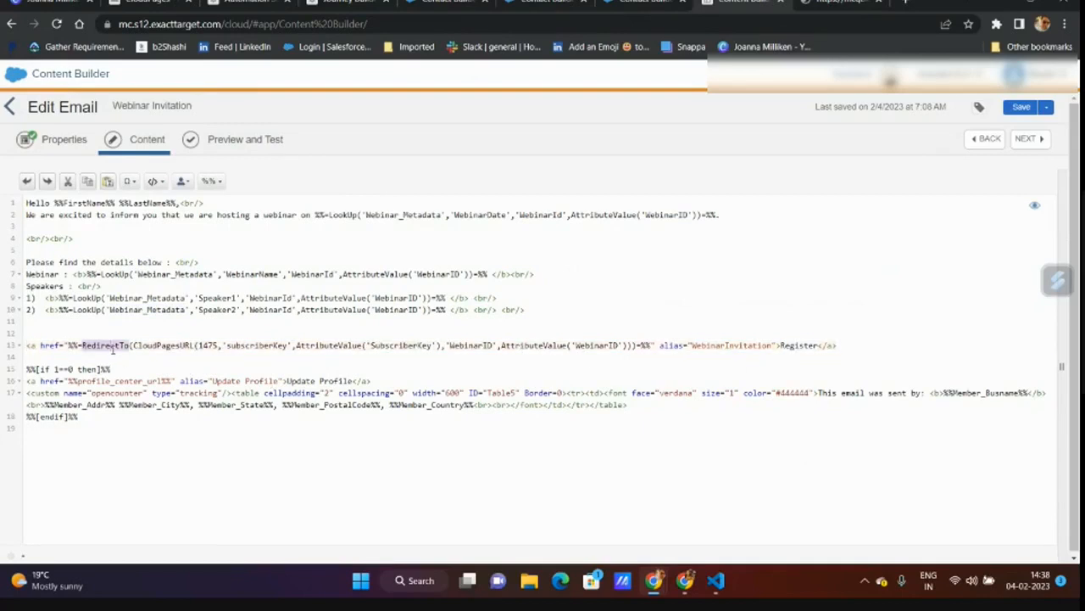
pyautogui.tripleClick(116, 346)
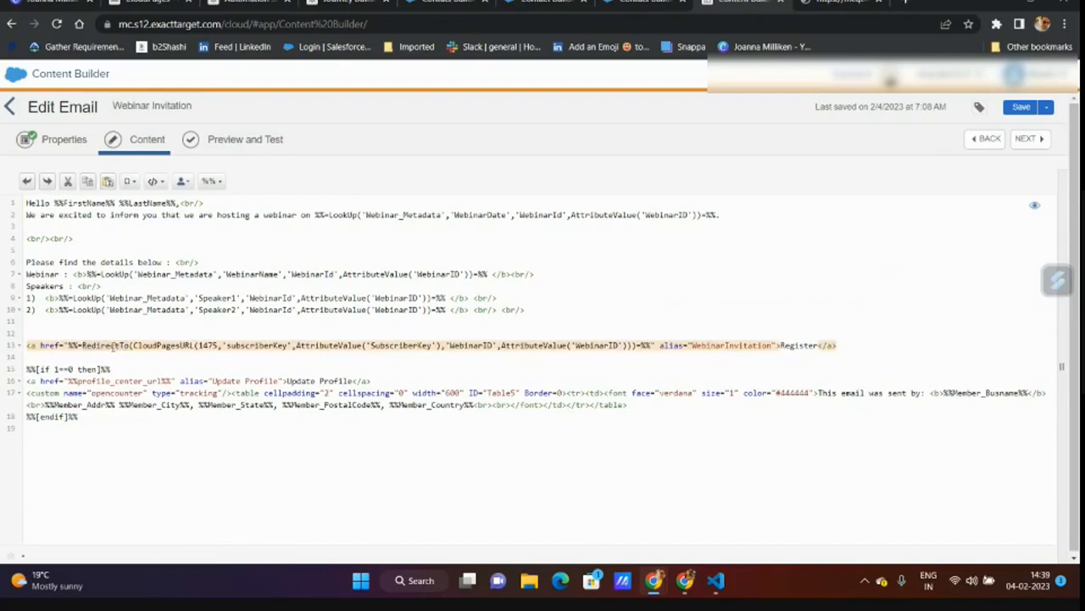
pyautogui.doubleClick(112, 346)
pyautogui.tripleClick(159, 346)
pyautogui.doubleClick(160, 345)
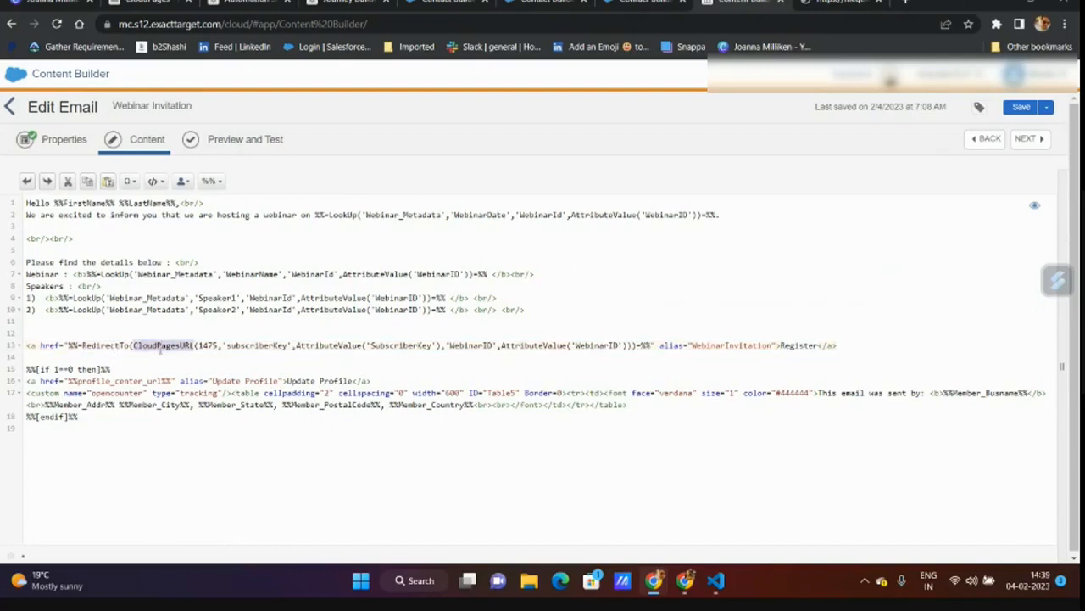
pyautogui.tripleClick(205, 346)
pyautogui.doubleClick(208, 346)
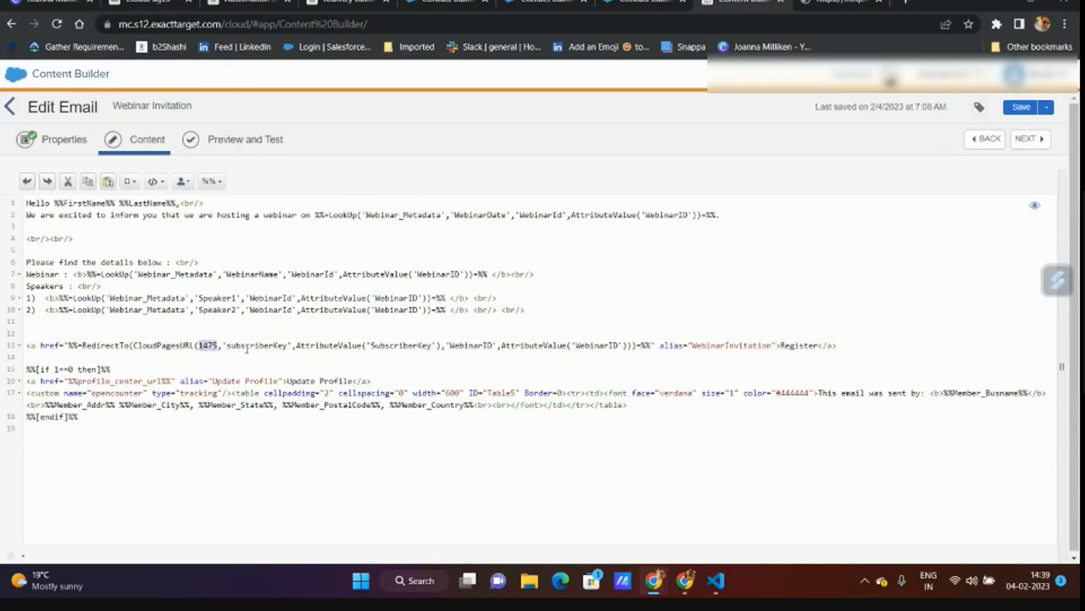
pyautogui.tripleClick(244, 346)
pyautogui.doubleClick(245, 346)
pyautogui.tripleClick(432, 348)
pyautogui.doubleClick(432, 348)
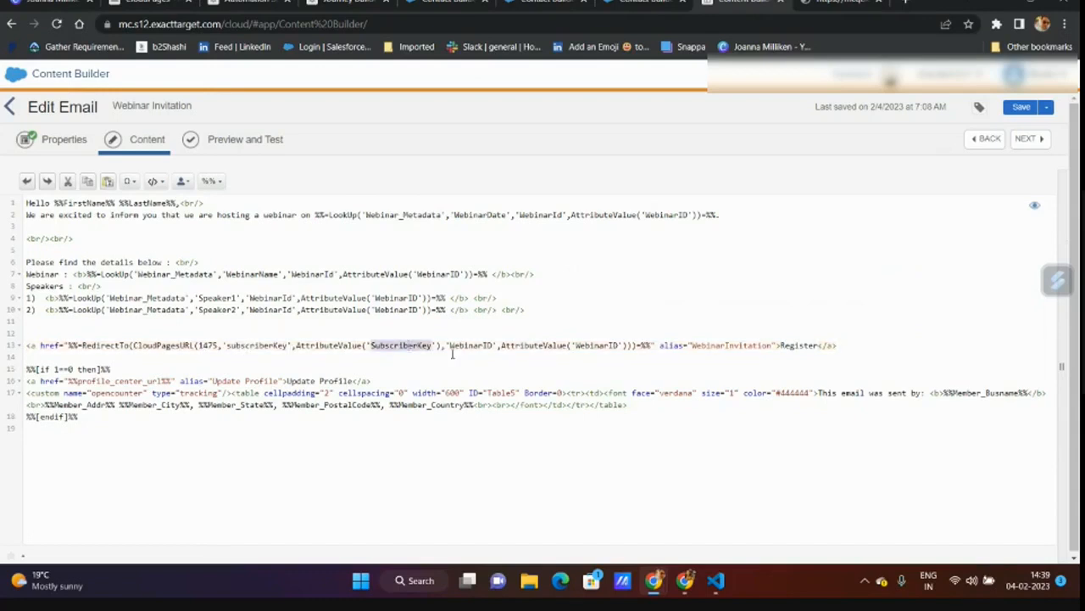
pyautogui.tripleClick(468, 348)
pyautogui.doubleClick(468, 347)
pyautogui.tripleClick(534, 349)
pyautogui.doubleClick(535, 349)
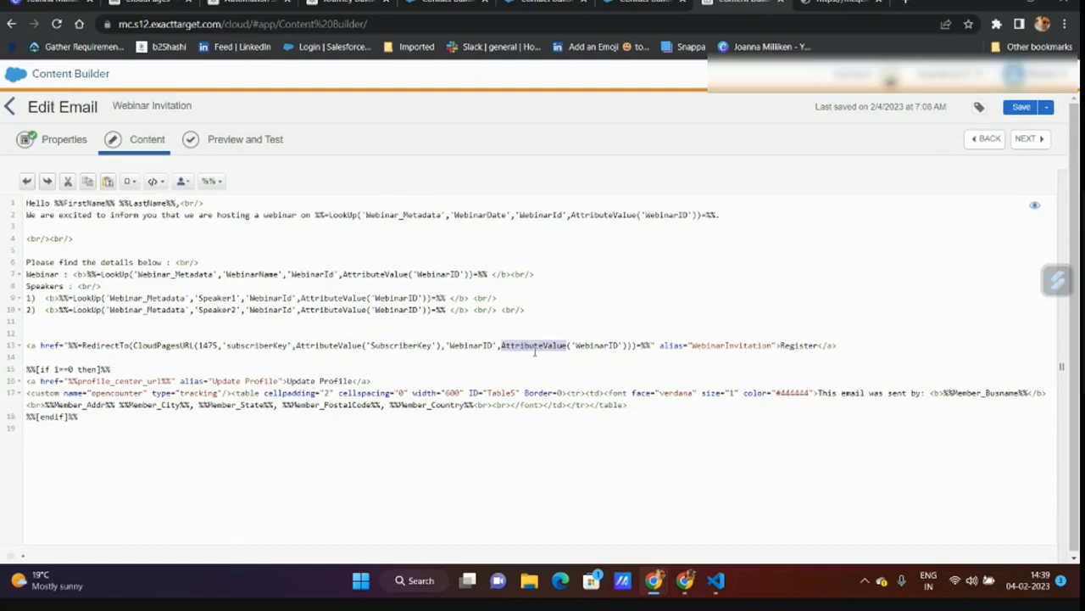
pyautogui.click(150, 3)
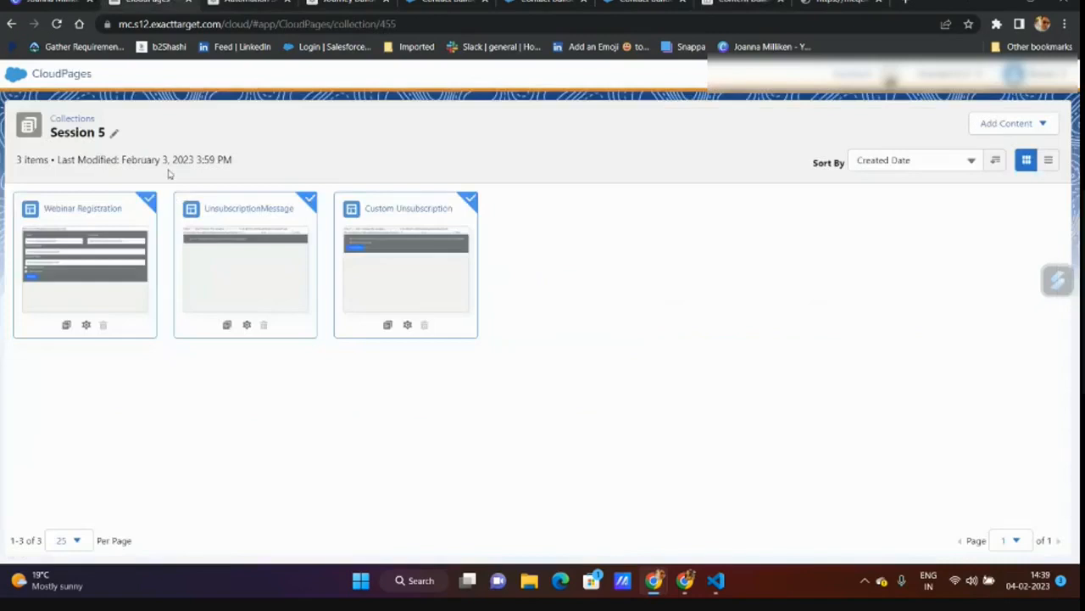
# - Open the Webinar Registration page's code and load more posts on the b2shashi blog in a new tab
pyautogui.click(111, 262)
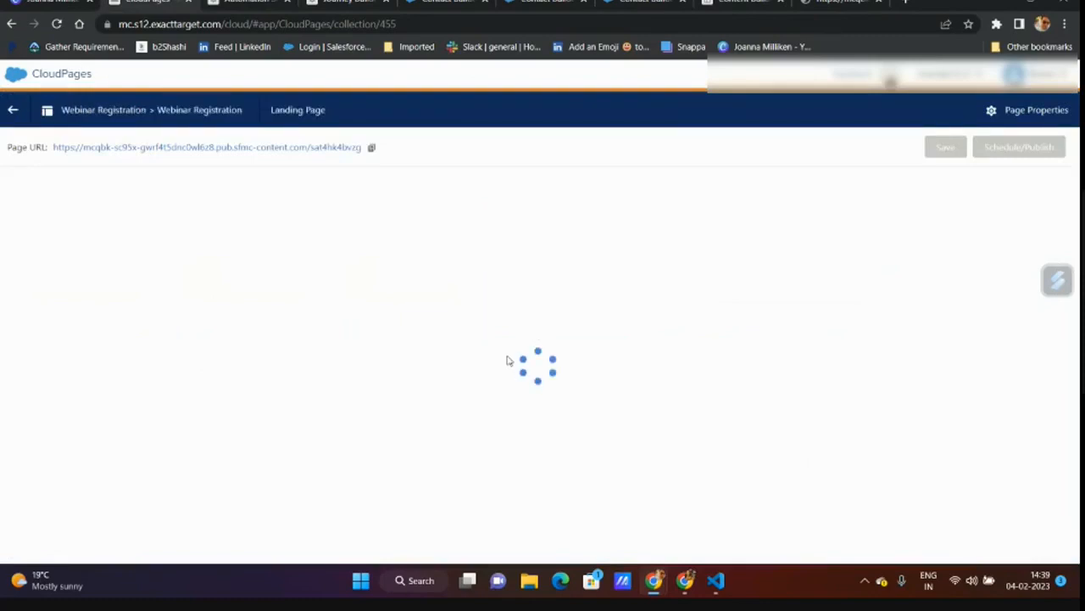
pyautogui.scroll(-5, 506, 361)
pyautogui.scroll(-6, 505, 360)
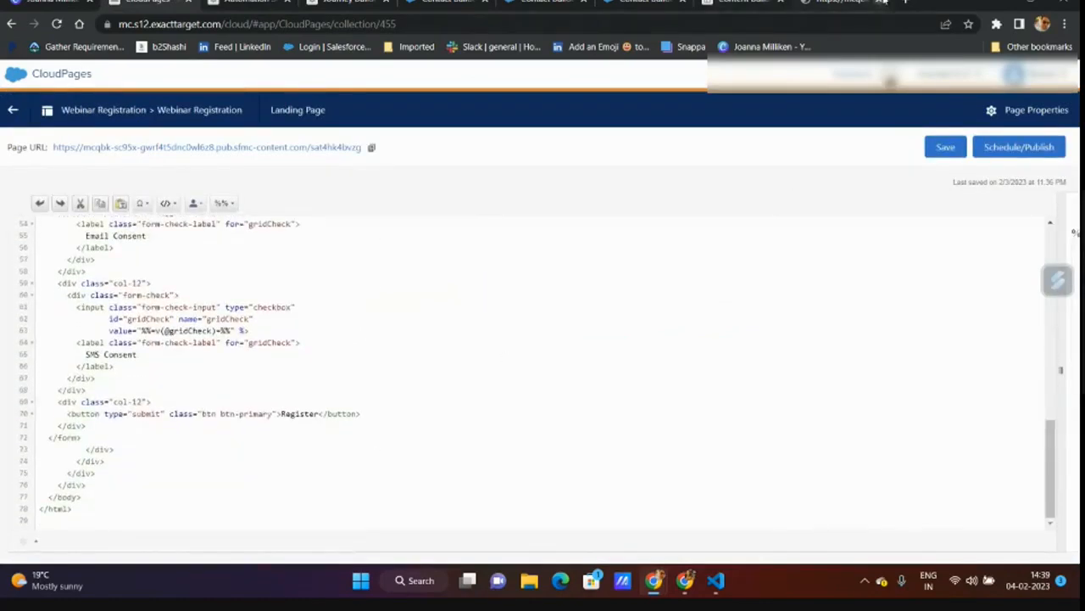
pyautogui.click(906, 3)
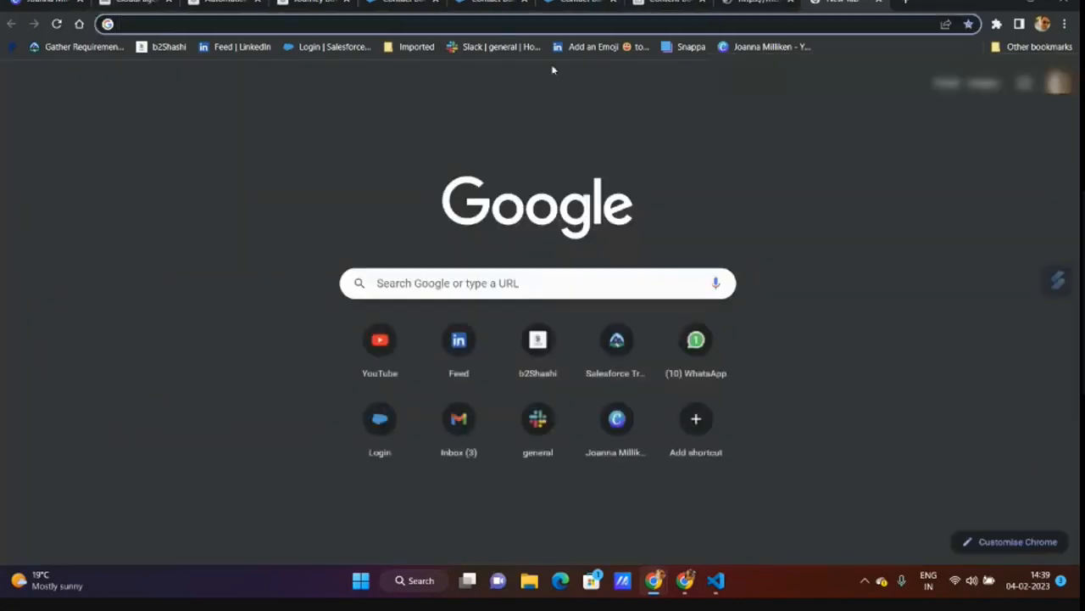
pyautogui.click(165, 48)
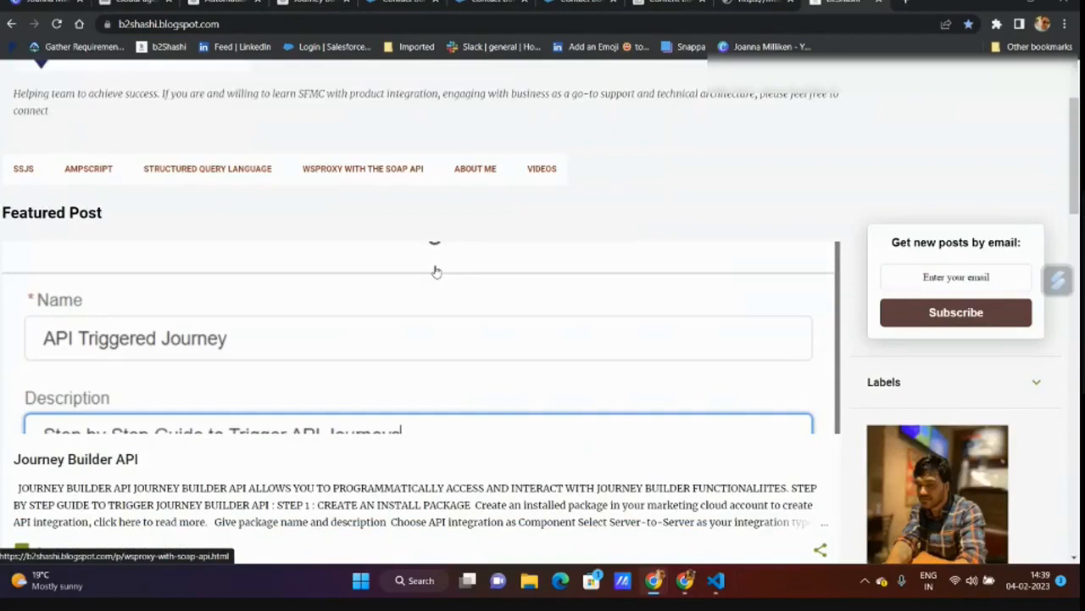
pyautogui.scroll(-10, 435, 270)
pyautogui.click(427, 216)
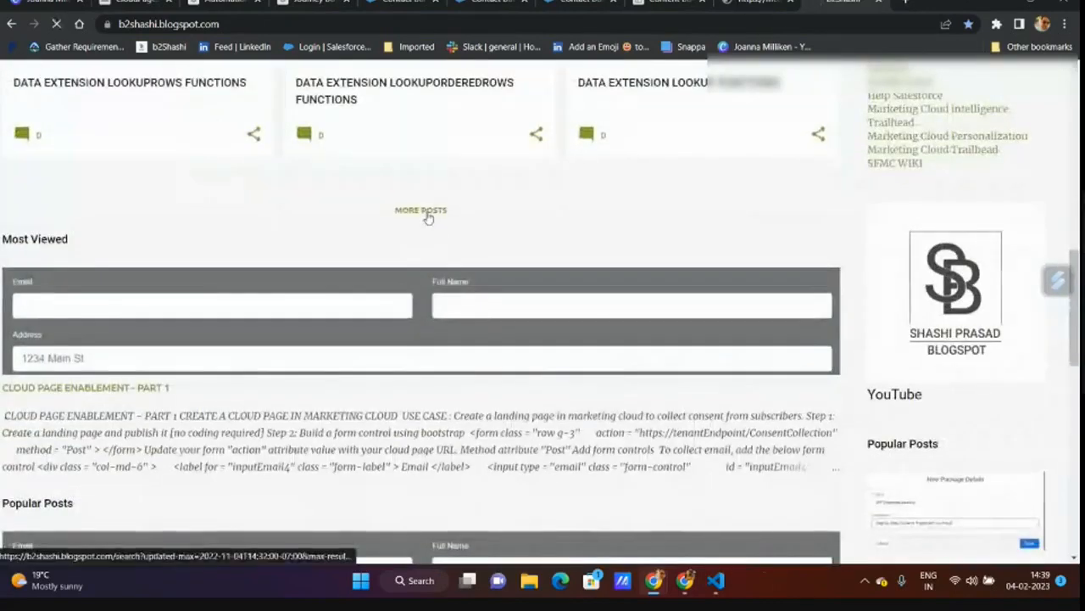
# - Open the published Webinar Registration page from its Page URL
pyautogui.click(110, 3)
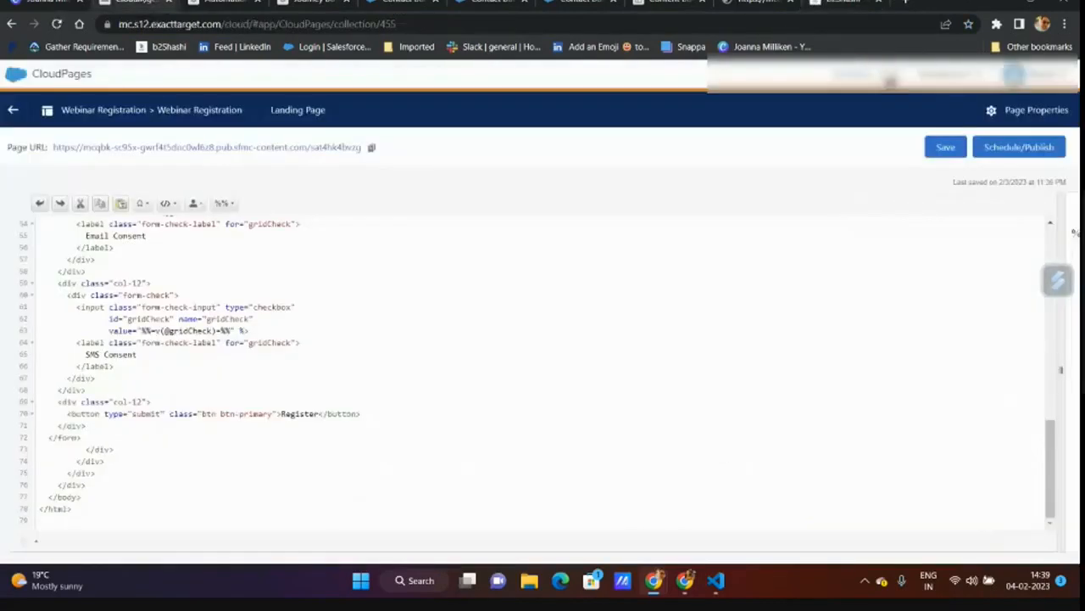
pyautogui.scroll(10, 339, 354)
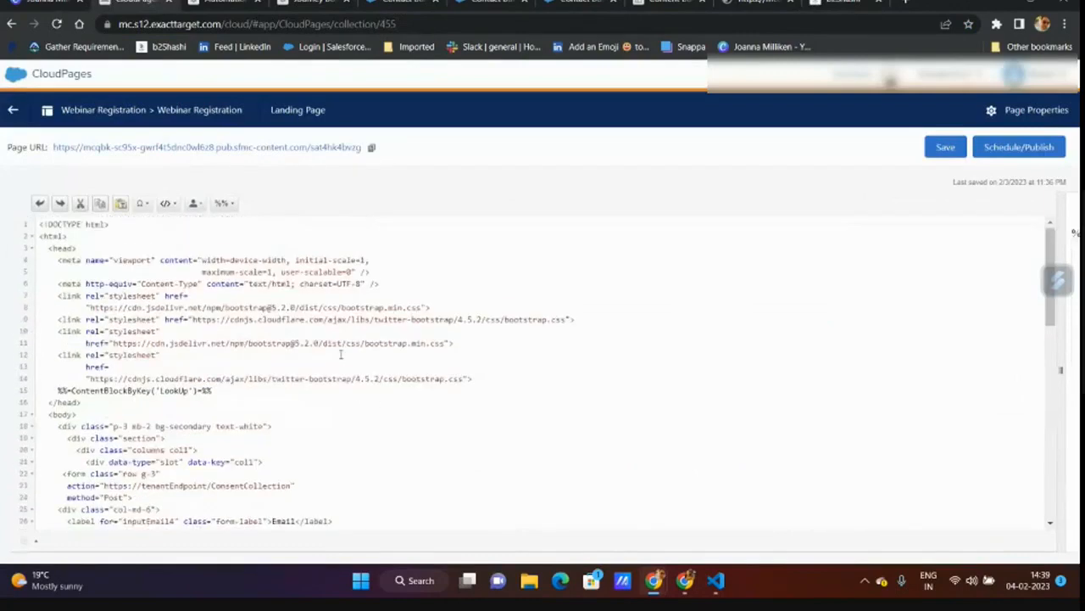
pyautogui.scroll(-5, 341, 354)
pyautogui.click(330, 147)
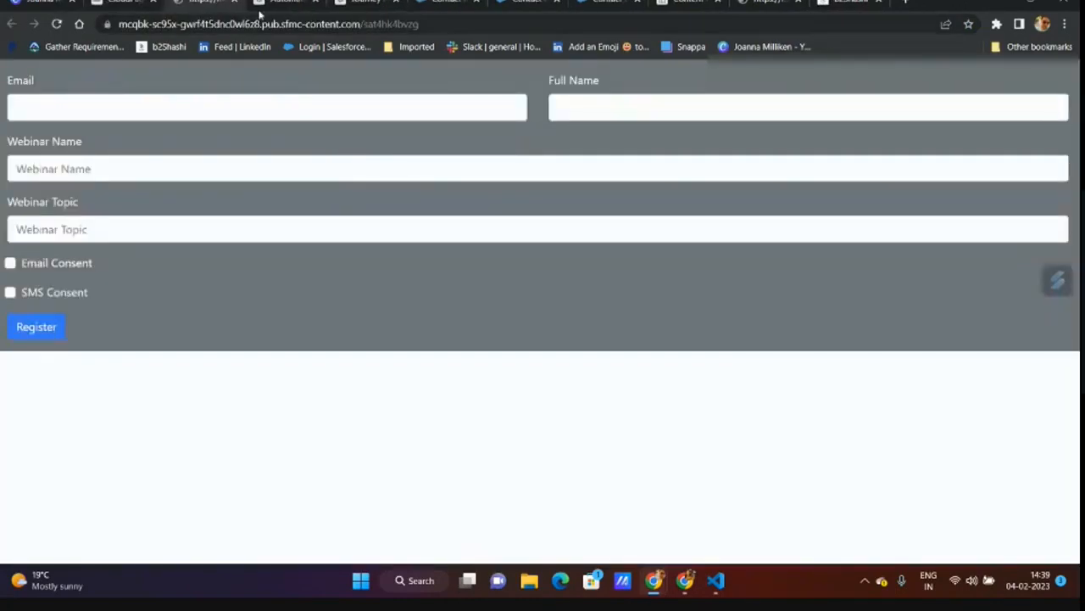
# - Open the Cloud Page Enablement - Part 1 post on the b2shashi blog
pyautogui.click(848, 2)
pyautogui.scroll(-3, 531, 351)
pyautogui.scroll(-1, 531, 351)
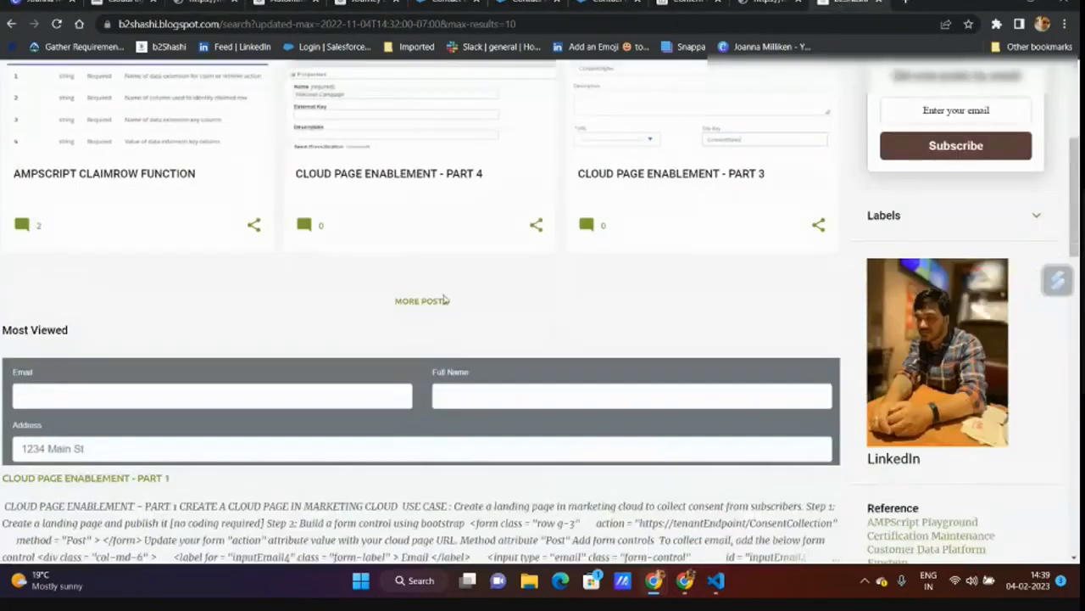
pyautogui.click(415, 301)
pyautogui.scroll(-3, 441, 312)
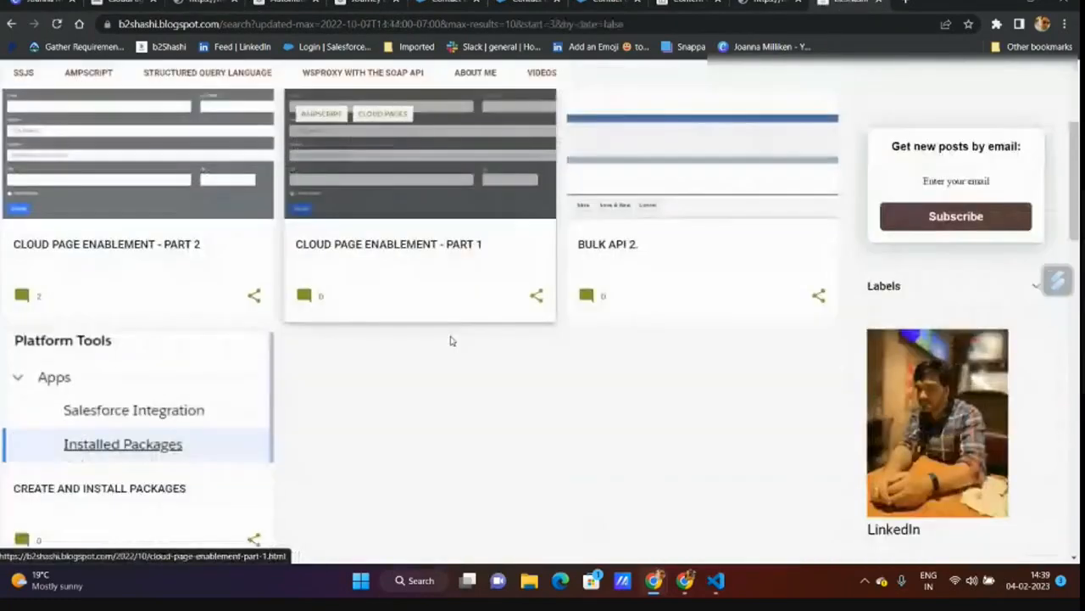
pyautogui.click(440, 208)
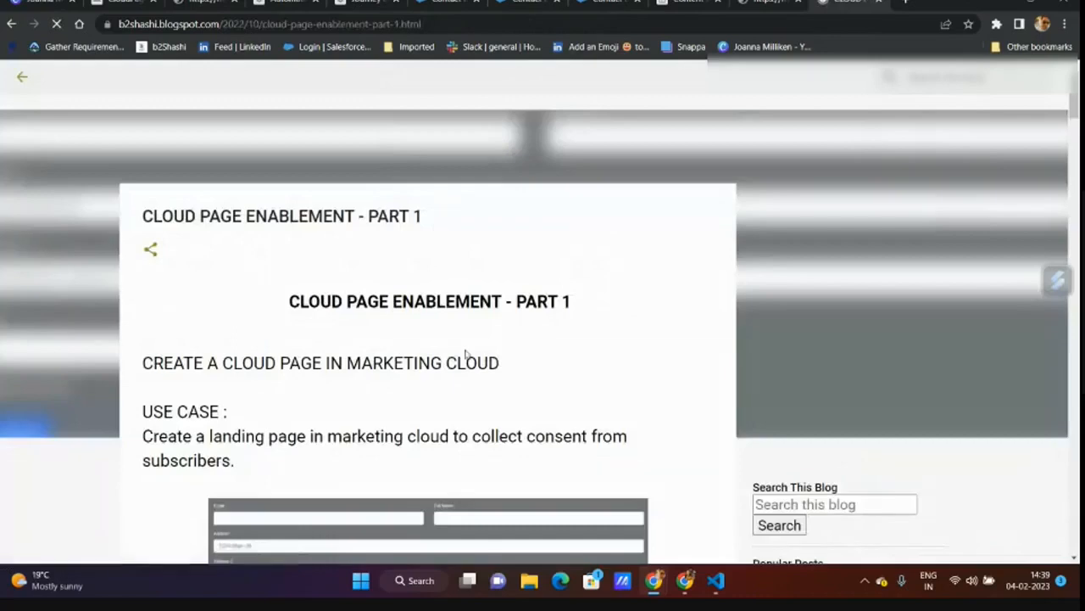
# - Enlarge the post's consent form screenshot, then revisit the published form and the page code
pyautogui.scroll(-6, 438, 229)
pyautogui.scroll(2, 458, 322)
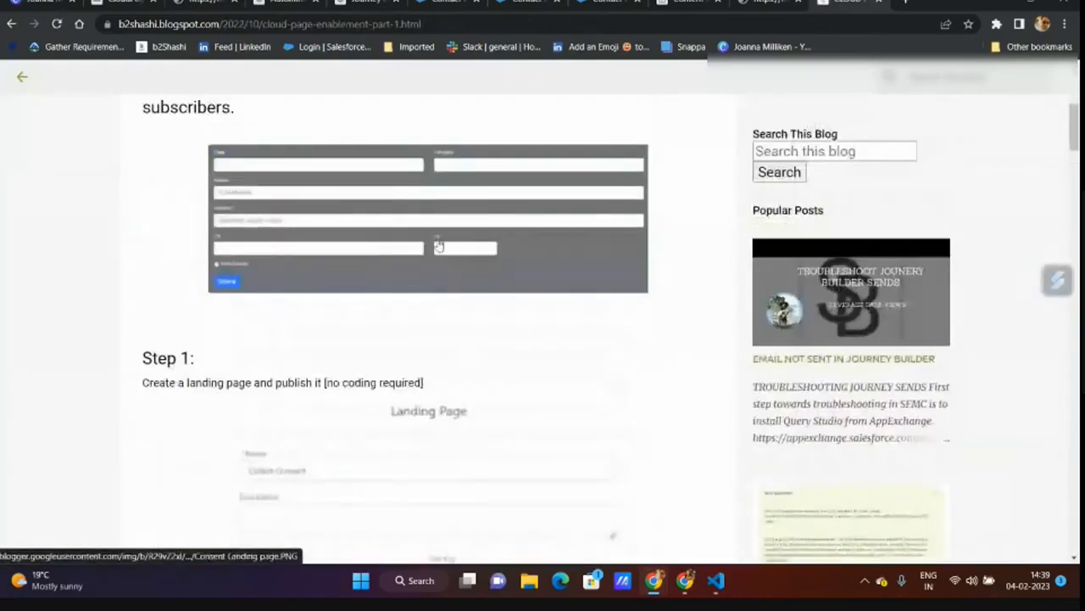
pyautogui.click(438, 245)
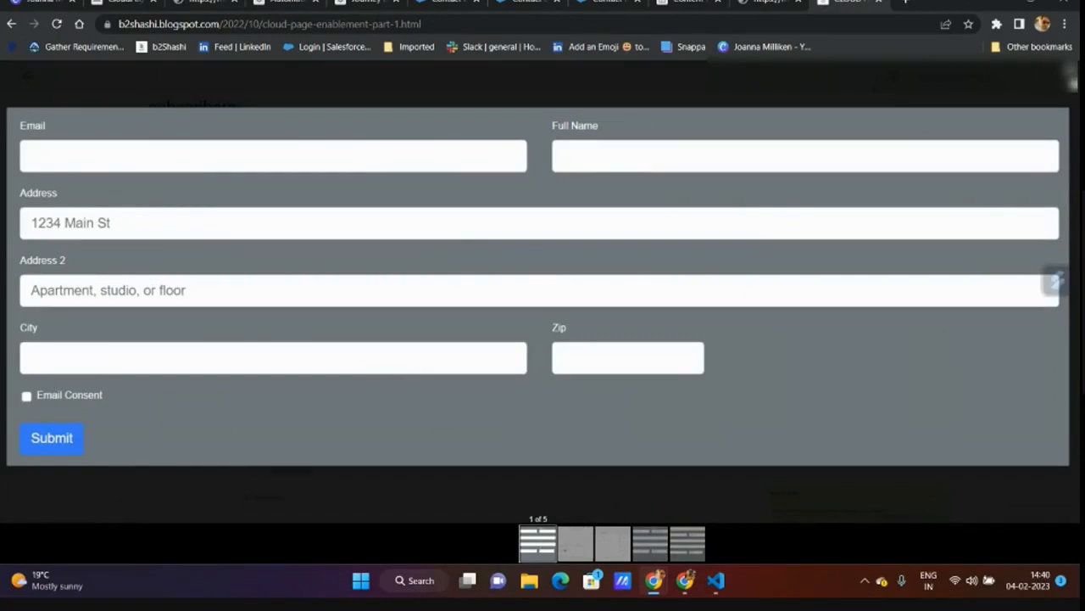
pyautogui.click(1071, 81)
pyautogui.click(375, 221)
pyautogui.click(206, 2)
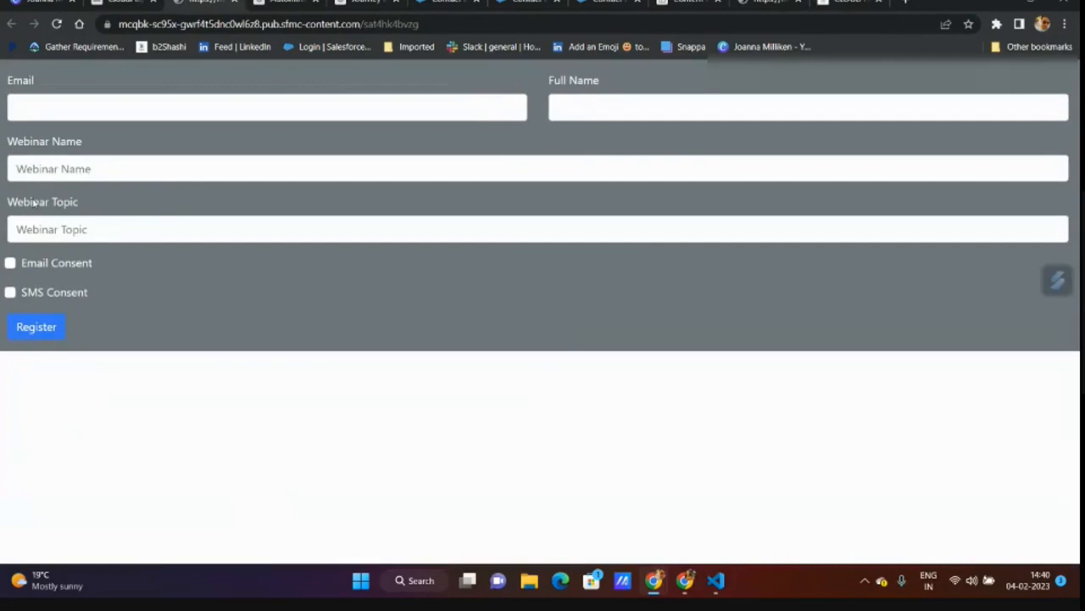
pyautogui.click(126, 3)
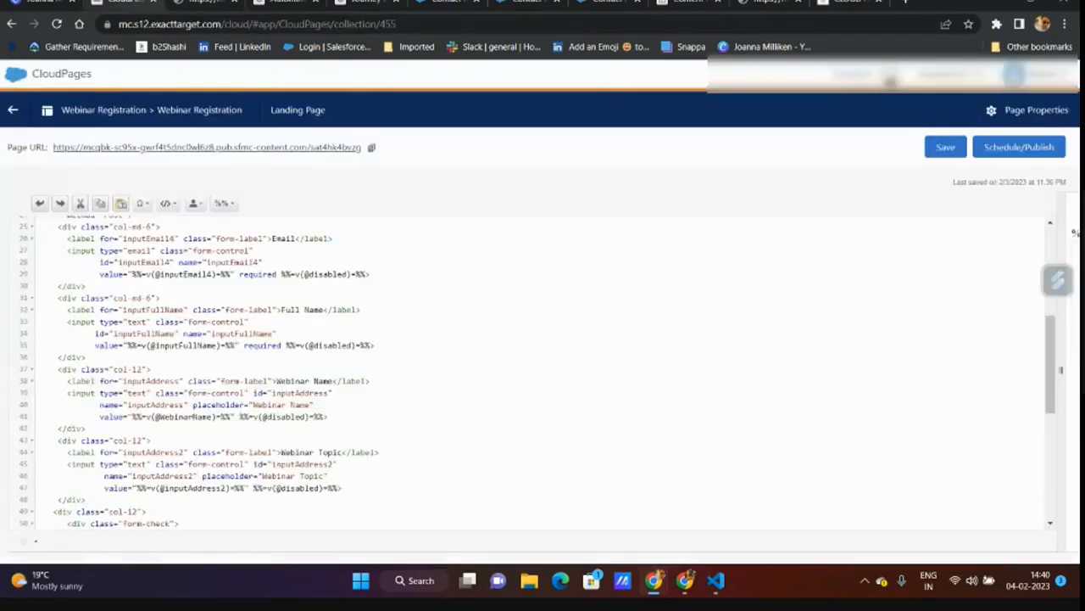
# - Review the inputFullName, WebinarName and inputAddress2 values, then back out of the invitation email to Session 5
pyautogui.scroll(5, 267, 345)
pyautogui.scroll(-6, 268, 346)
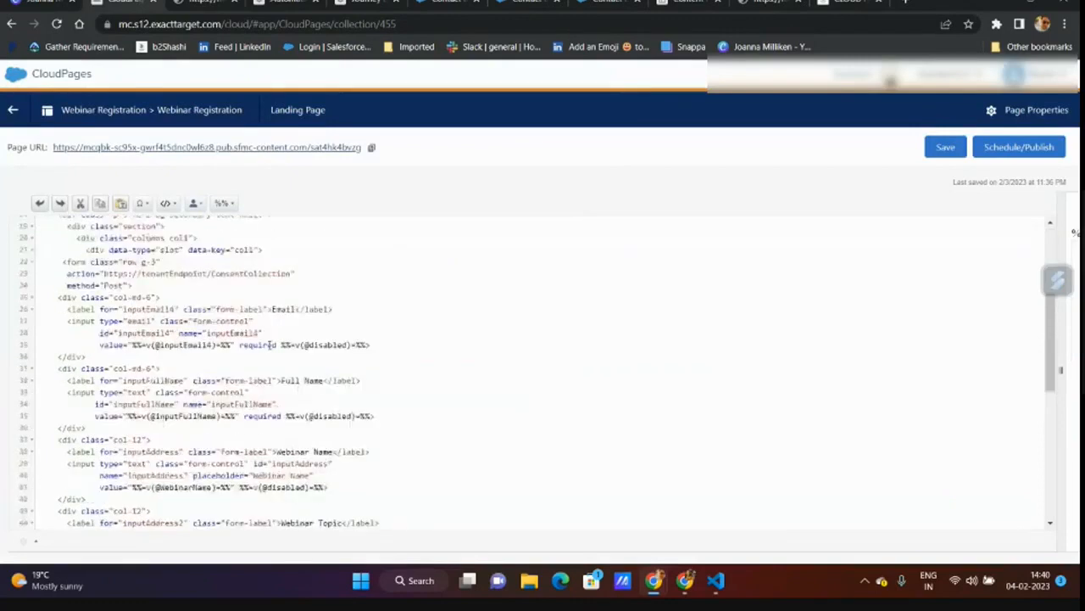
pyautogui.scroll(-3, 268, 346)
pyautogui.scroll(9, 268, 345)
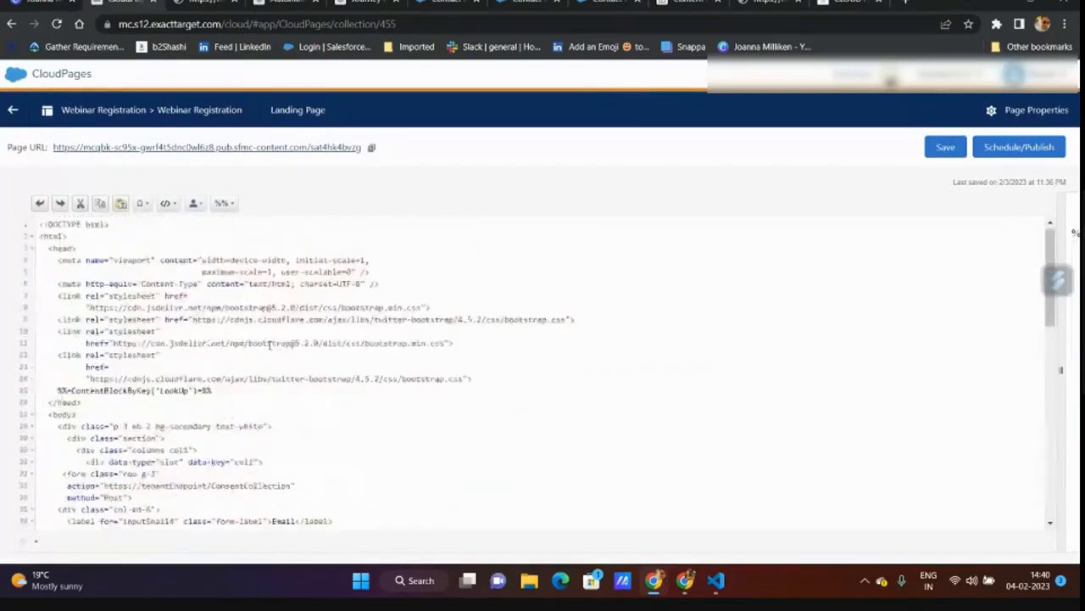
pyautogui.scroll(-8, 269, 344)
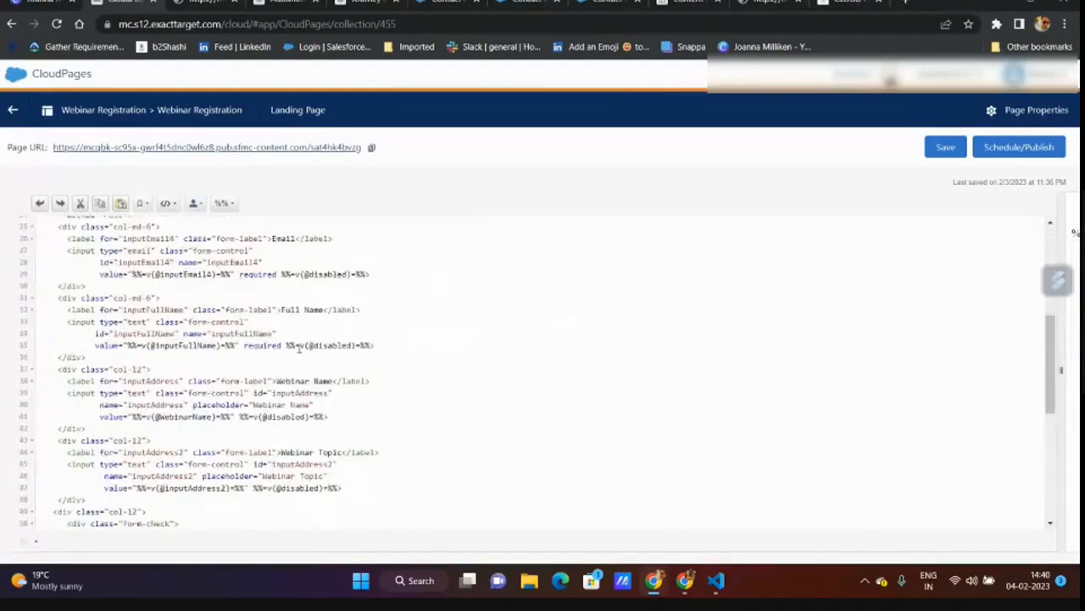
pyautogui.doubleClick(183, 348)
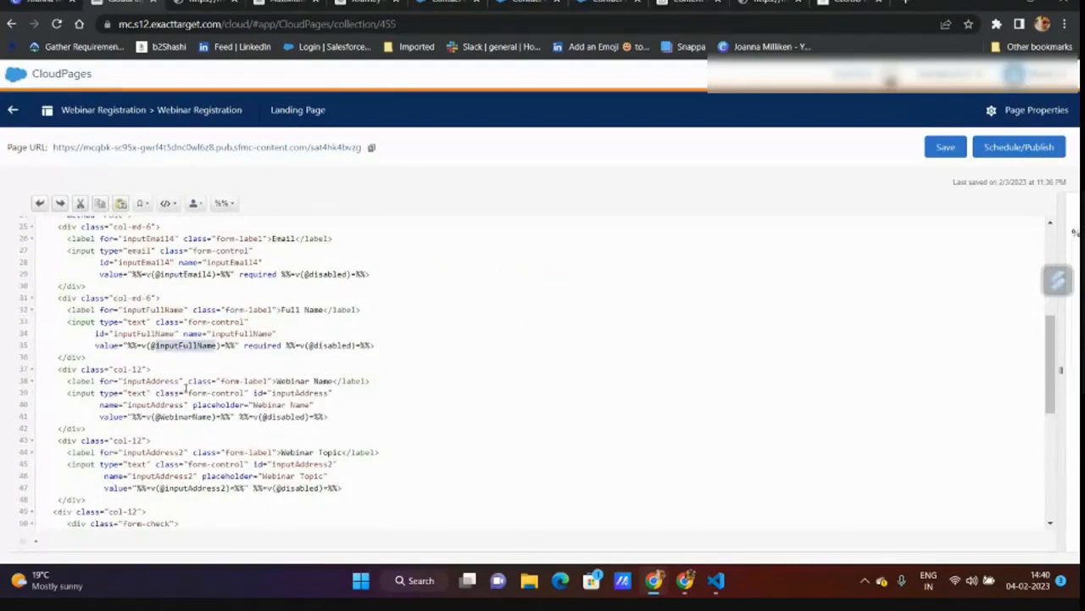
pyautogui.doubleClick(180, 417)
pyautogui.doubleClick(190, 487)
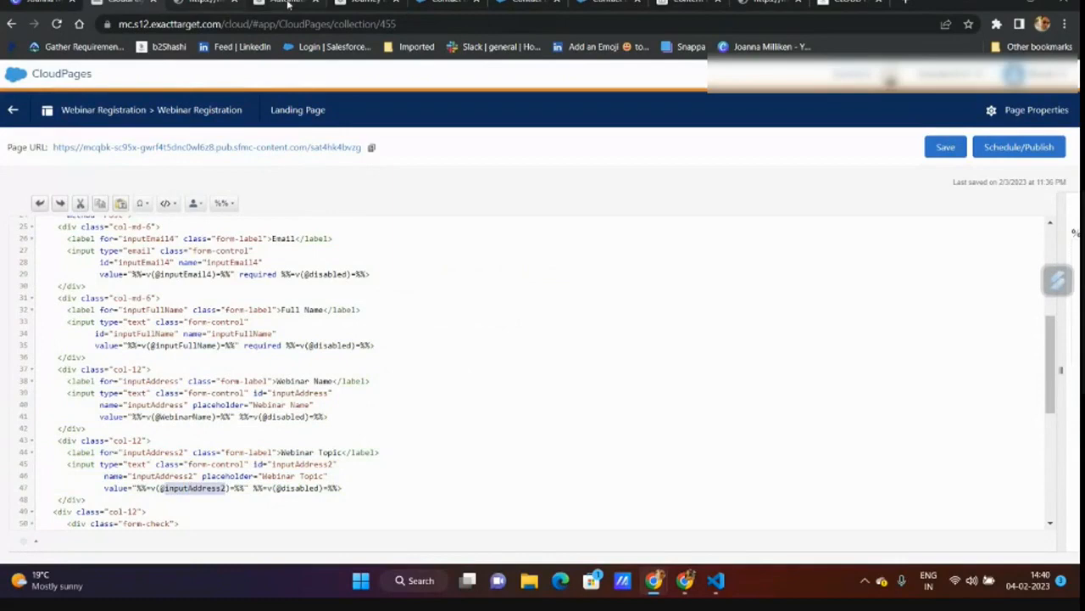
pyautogui.click(689, 3)
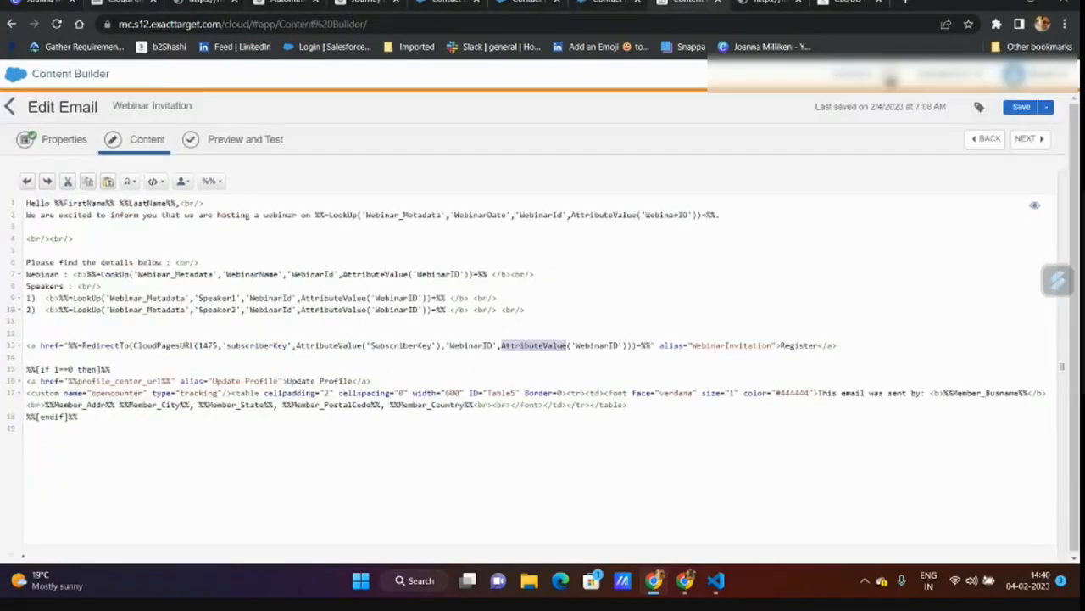
pyautogui.click(10, 106)
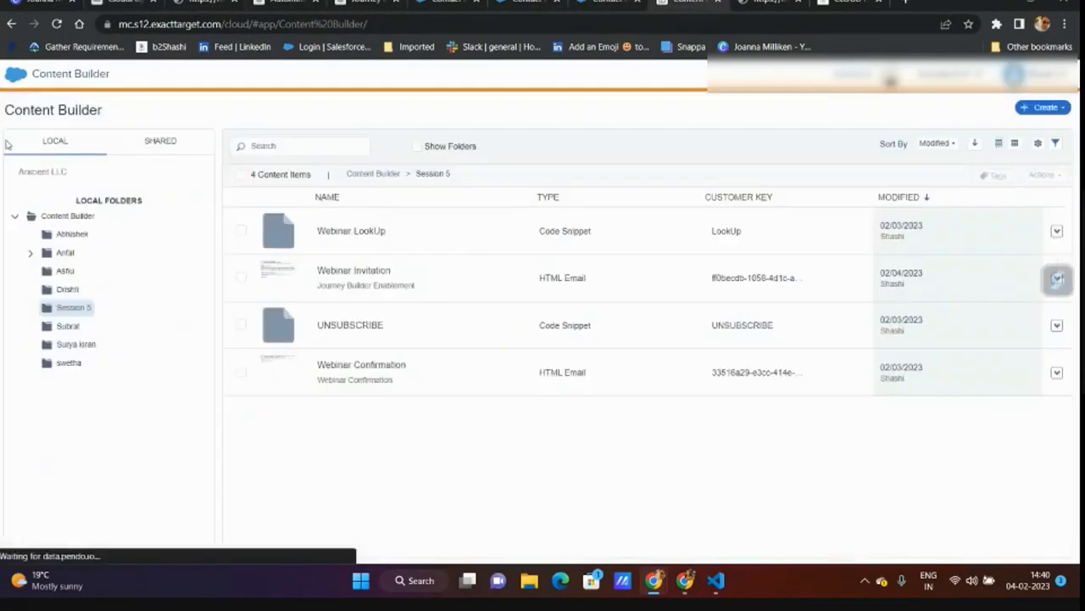
# - Review the Webinar LookUp snippet's MasterDE, firstName, lastName, Concat and WebinarName lines, then open Webinar Invitation
pyautogui.click(393, 238)
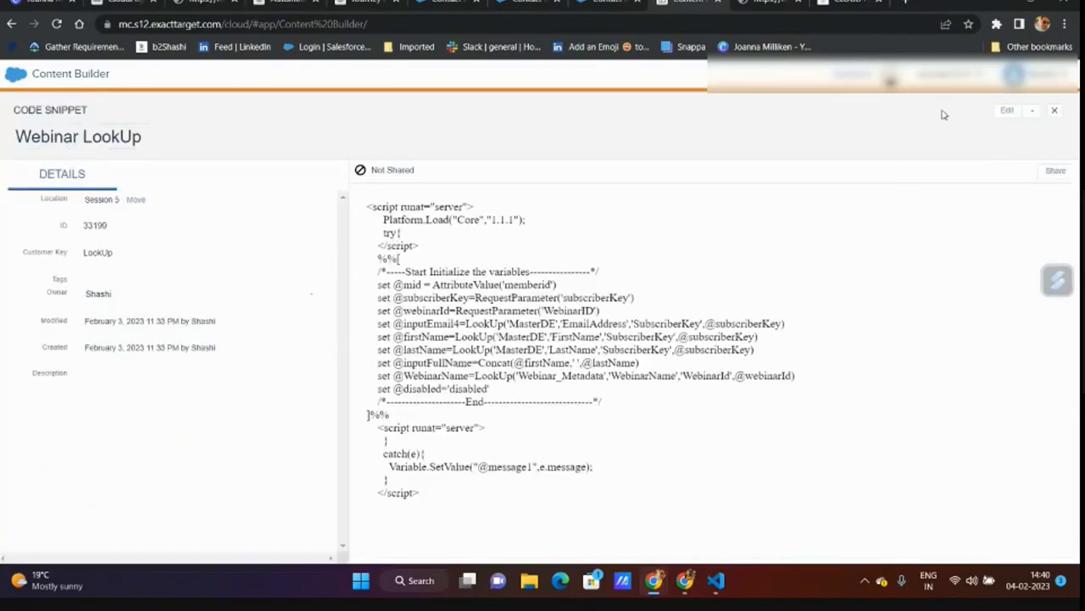
pyautogui.click(1007, 110)
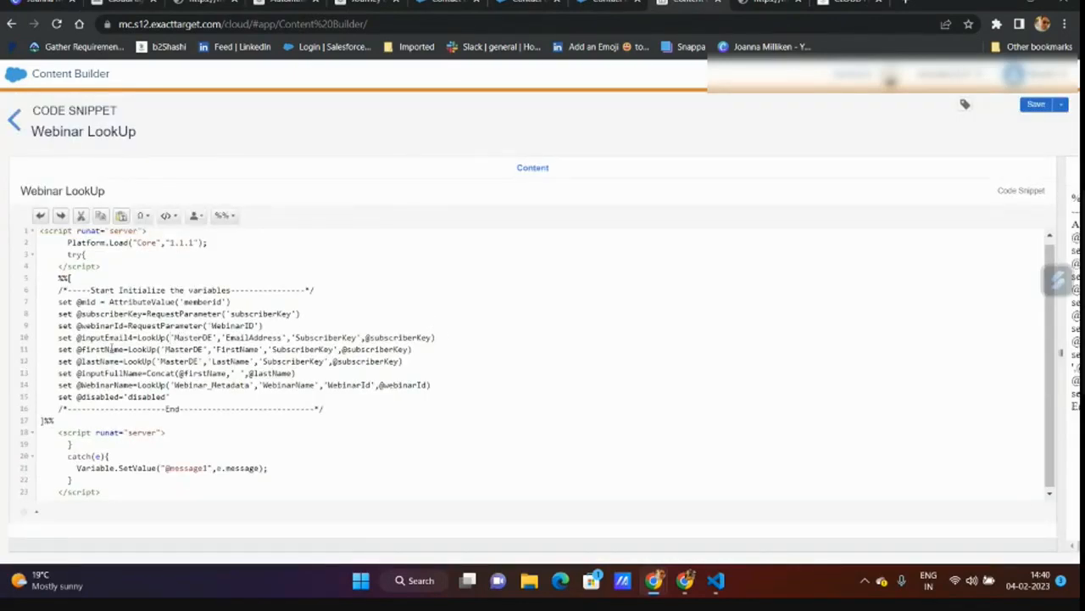
pyautogui.doubleClick(199, 338)
pyautogui.doubleClick(104, 349)
pyautogui.click(102, 362)
pyautogui.doubleClick(102, 362)
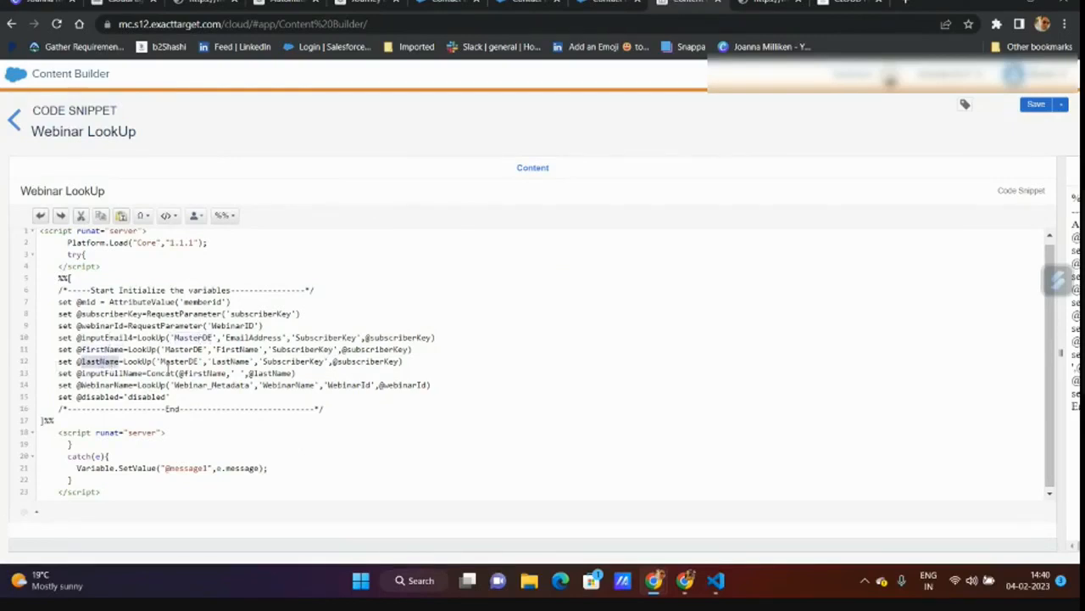
pyautogui.doubleClick(166, 371)
pyautogui.click(189, 371)
pyautogui.doubleClick(188, 373)
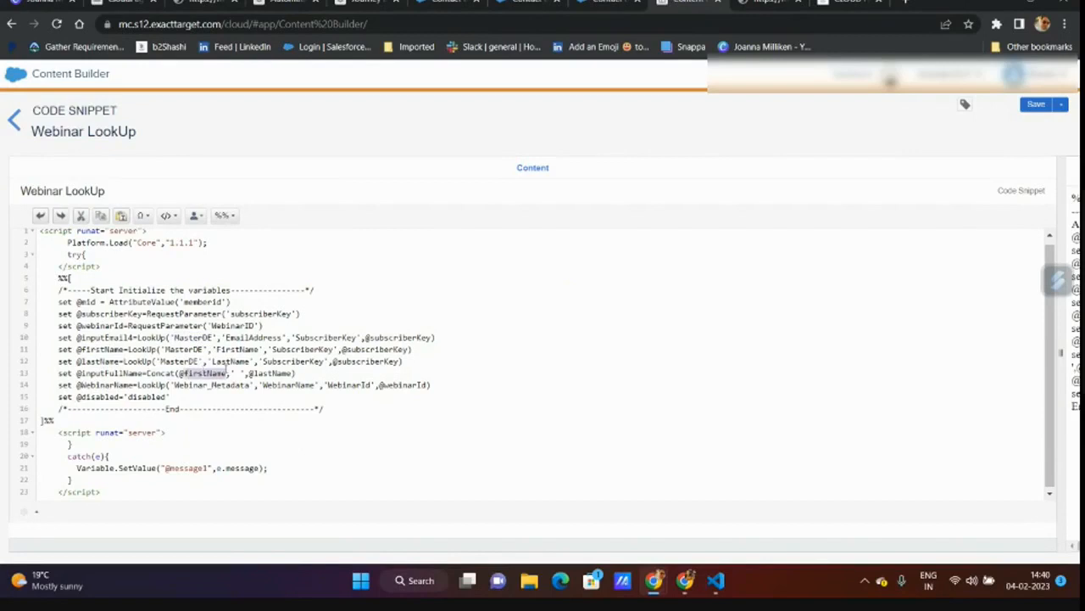
pyautogui.click(257, 373)
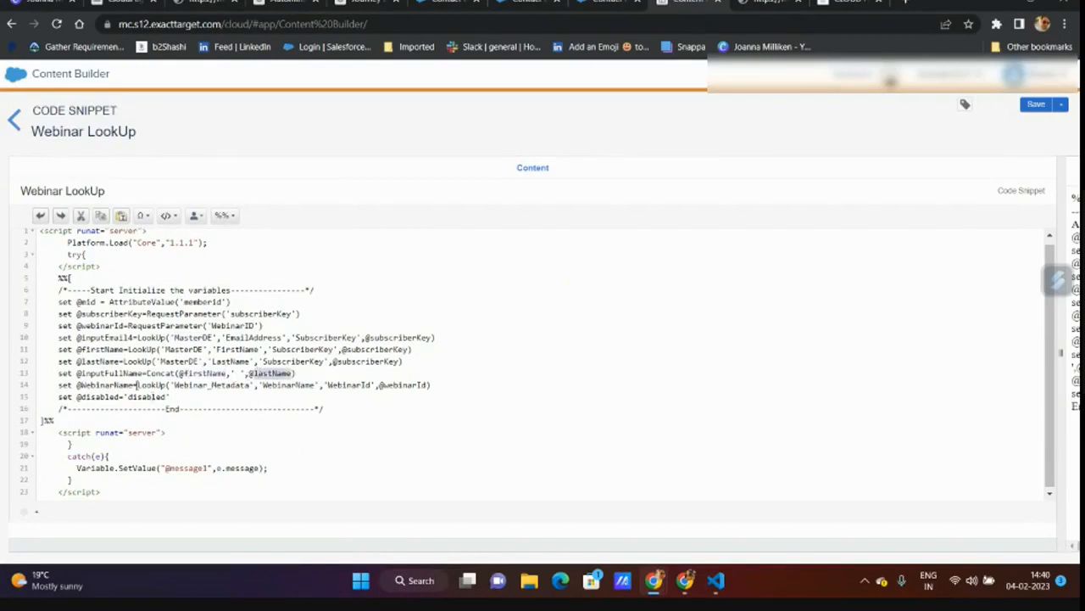
pyautogui.doubleClick(132, 384)
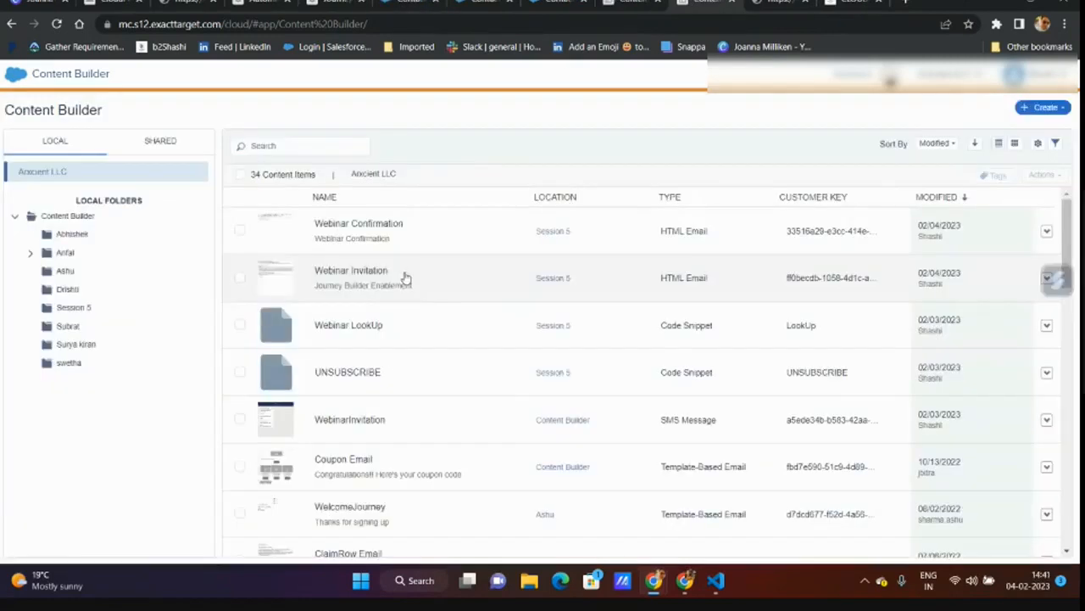
pyautogui.click(405, 277)
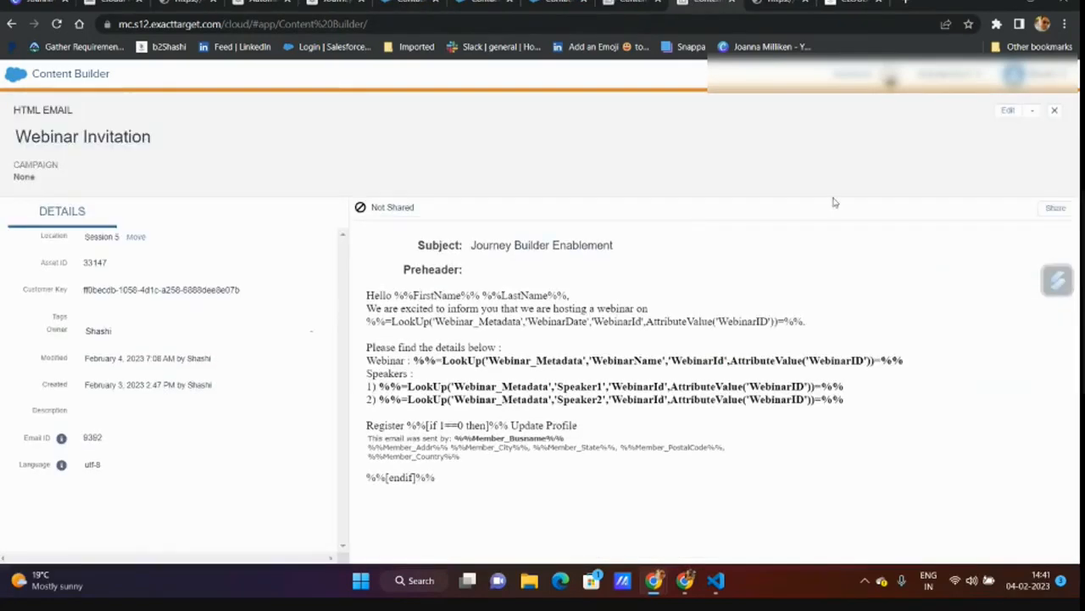
# - Preview the invitation email and follow its Register link to the prefilled form
pyautogui.click(1034, 110)
pyautogui.click(988, 127)
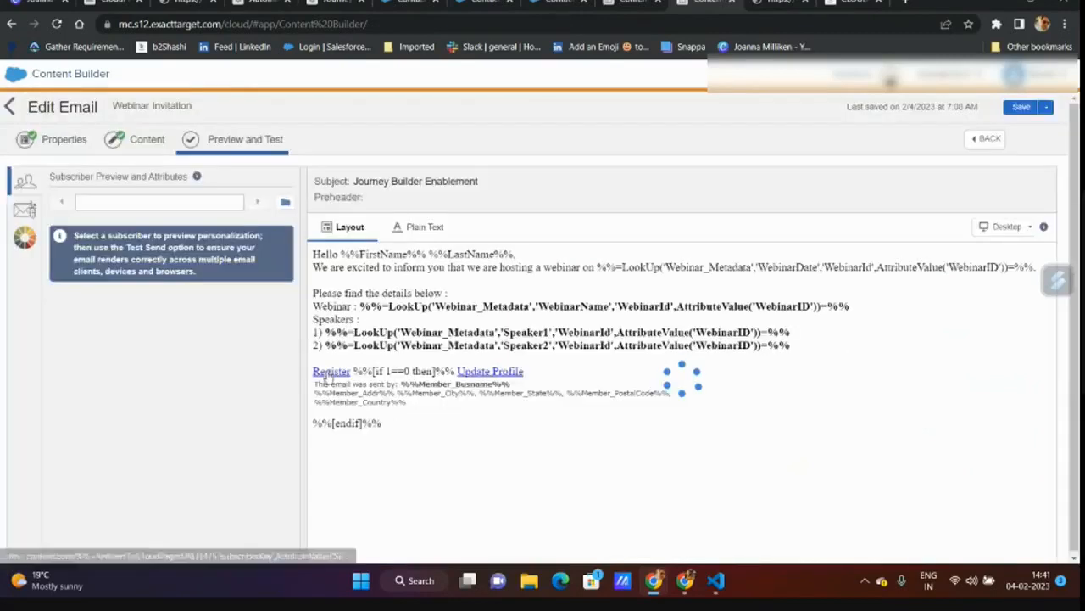
pyautogui.click(330, 371)
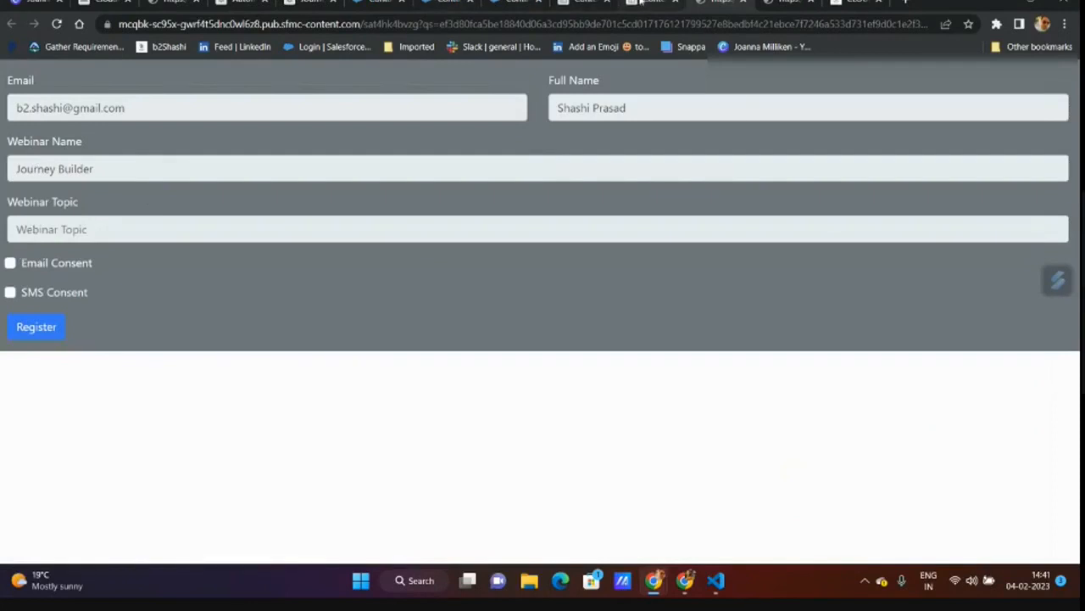
# - Back in the Webinar LookUp snippet, select the WebinarName lookup line 14
pyautogui.click(593, 4)
pyautogui.doubleClick(120, 385)
pyautogui.moveTo(59, 387); pyautogui.dragTo(435, 385)
pyautogui.hotkey('ctrl', 'c')
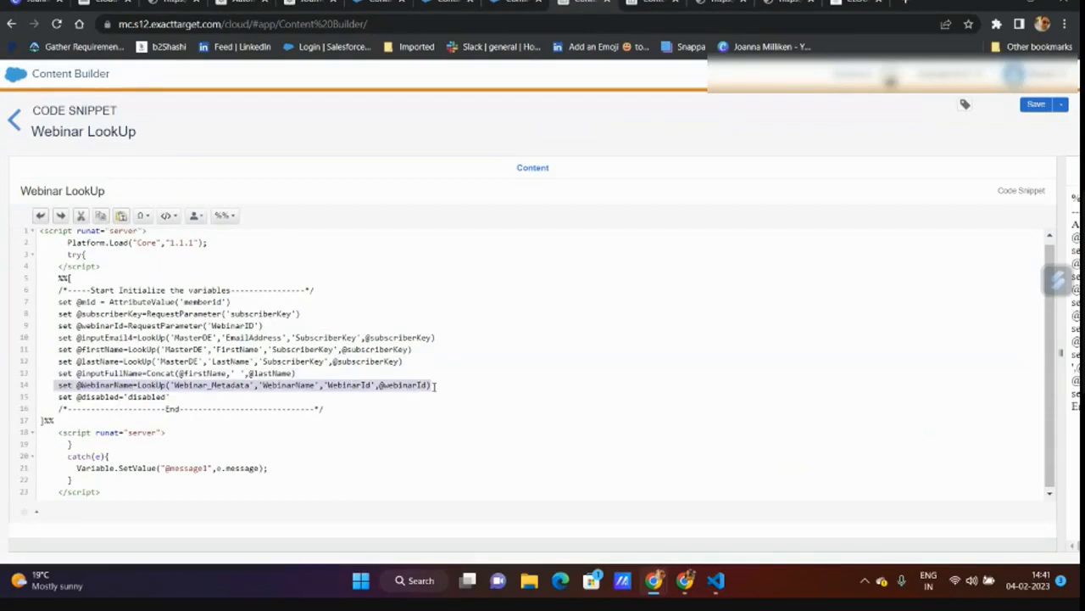
# - Duplicate the WebinarName lookup line in the snippet as a new line 15
pyautogui.click(434, 385)
pyautogui.press('Return')
pyautogui.hotkey('ctrl', 'v')
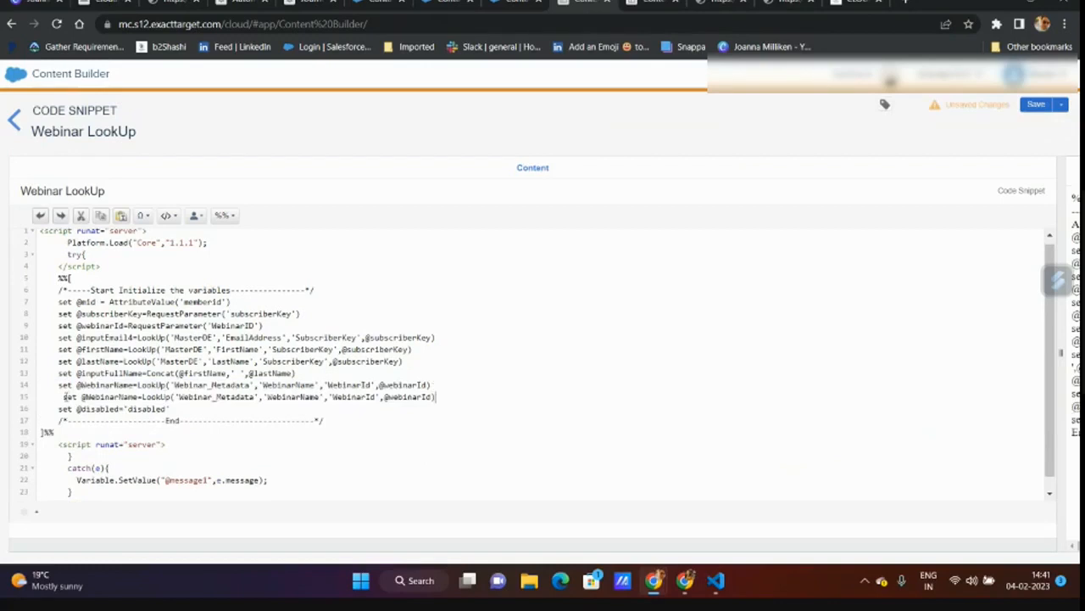
pyautogui.press('BackSpace')
pyautogui.scroll(-1, 254, 346)
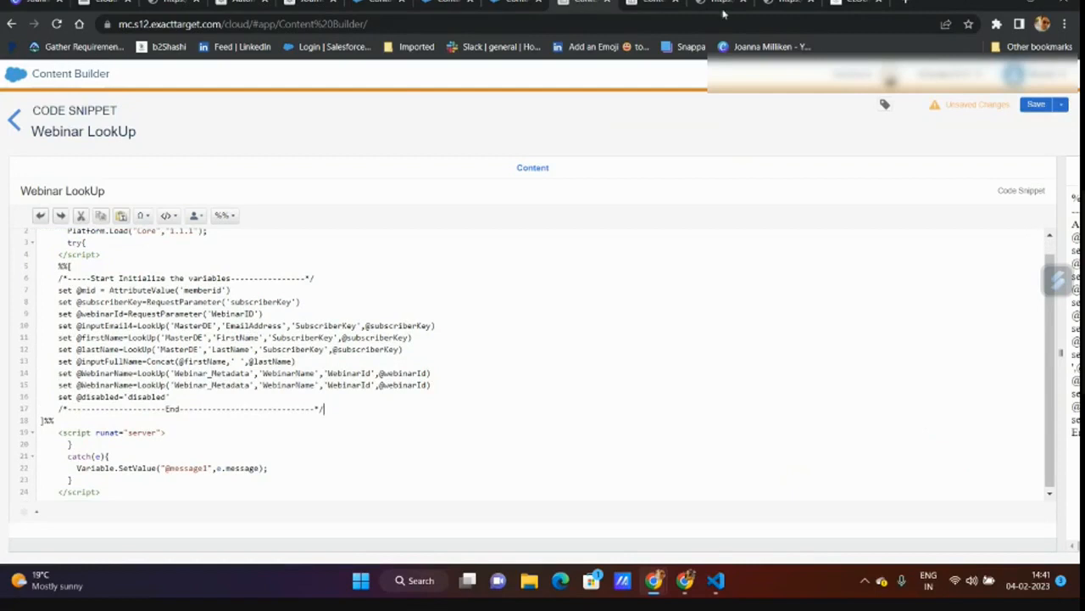
# - Replace inputAddress2 with WebinarTopic on line 47 of the landing page and save it
pyautogui.click(103, 6)
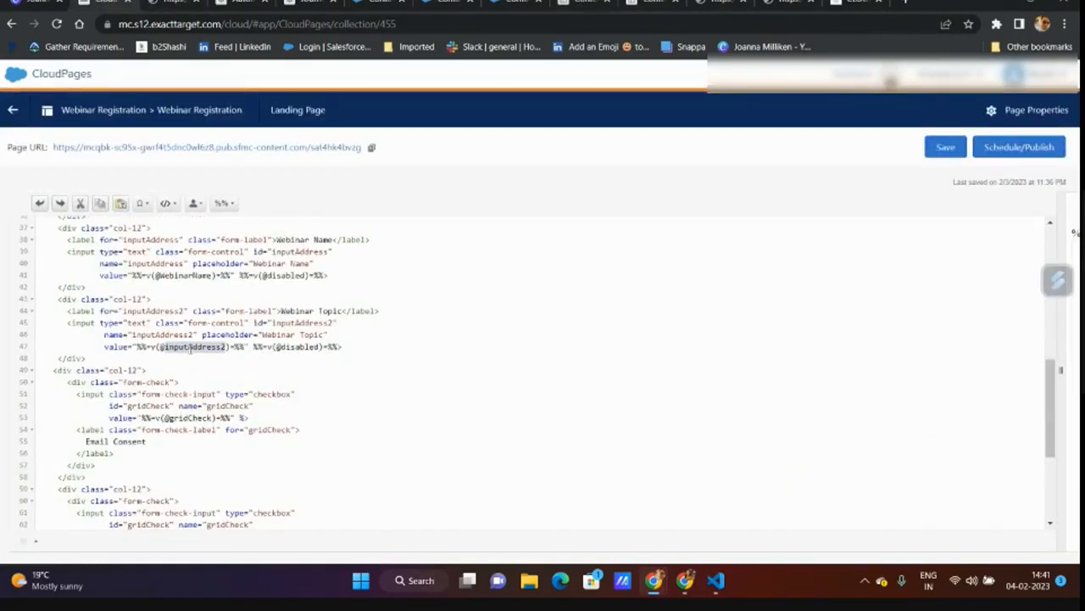
pyautogui.write('WebinarTopic')
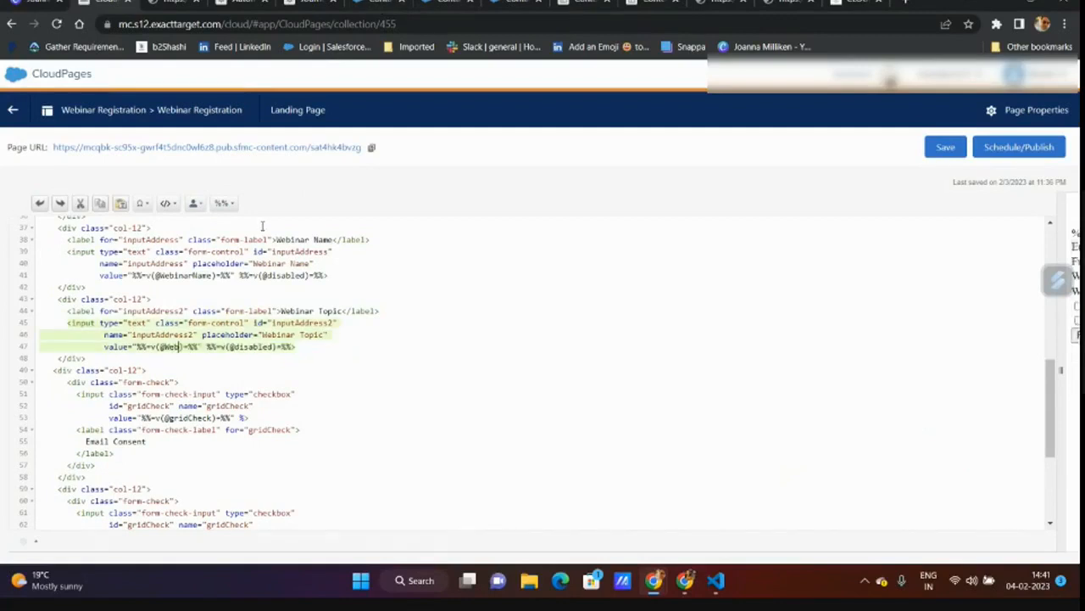
pyautogui.doubleClick(201, 348)
pyautogui.click(942, 150)
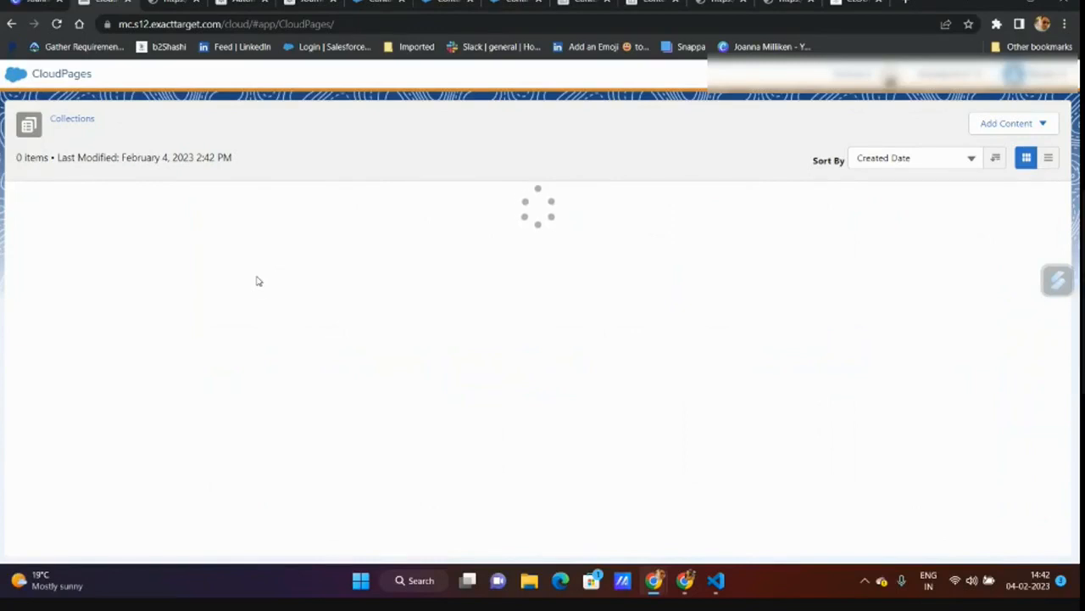
pyautogui.click(57, 23)
pyautogui.click(583, 3)
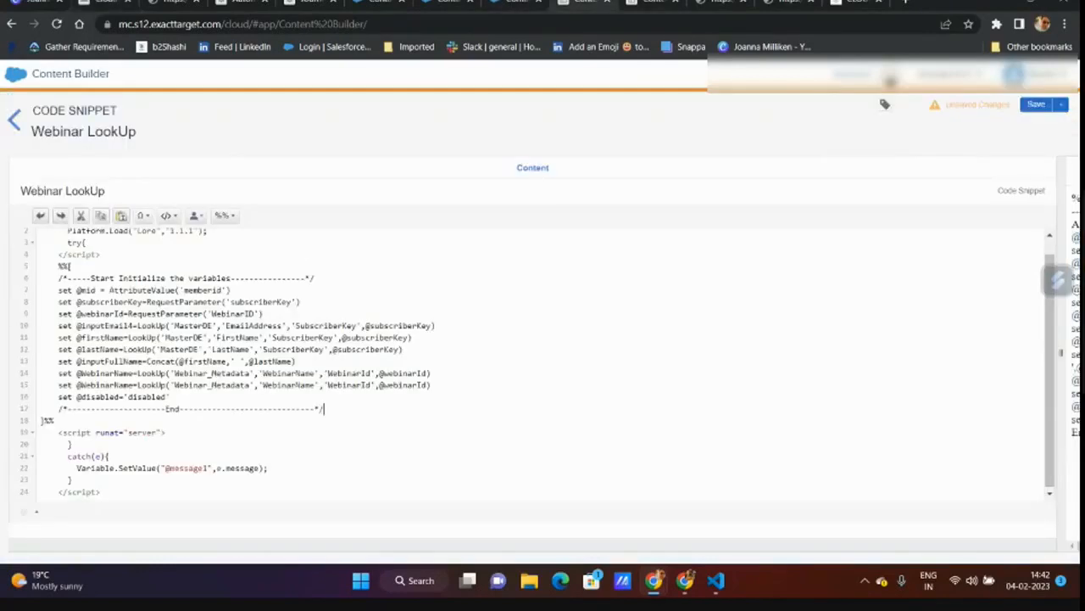
pyautogui.doubleClick(100, 386)
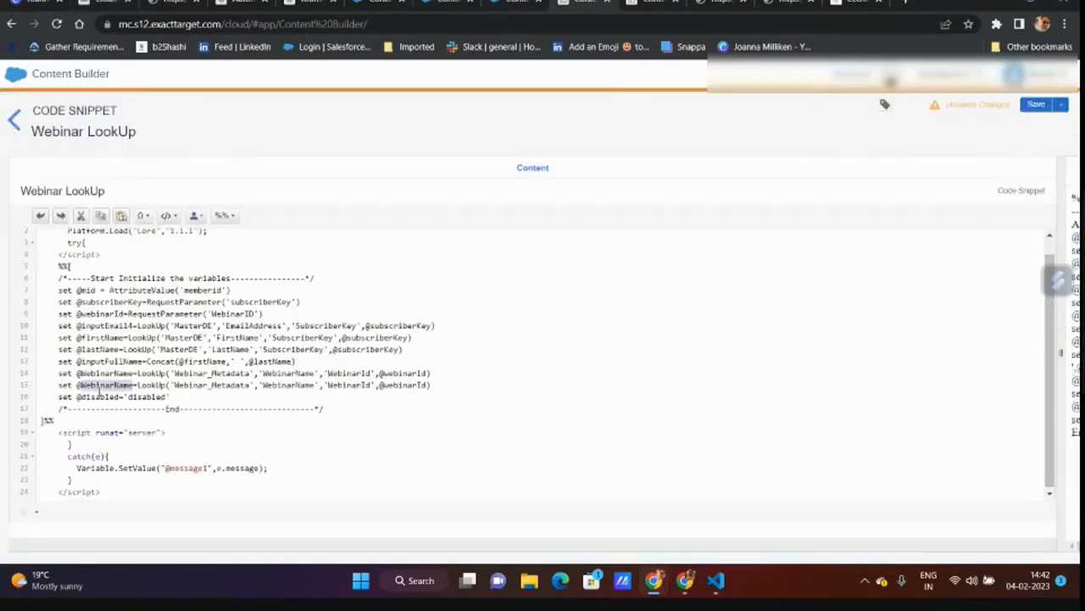
pyautogui.write('WebinarTopic')
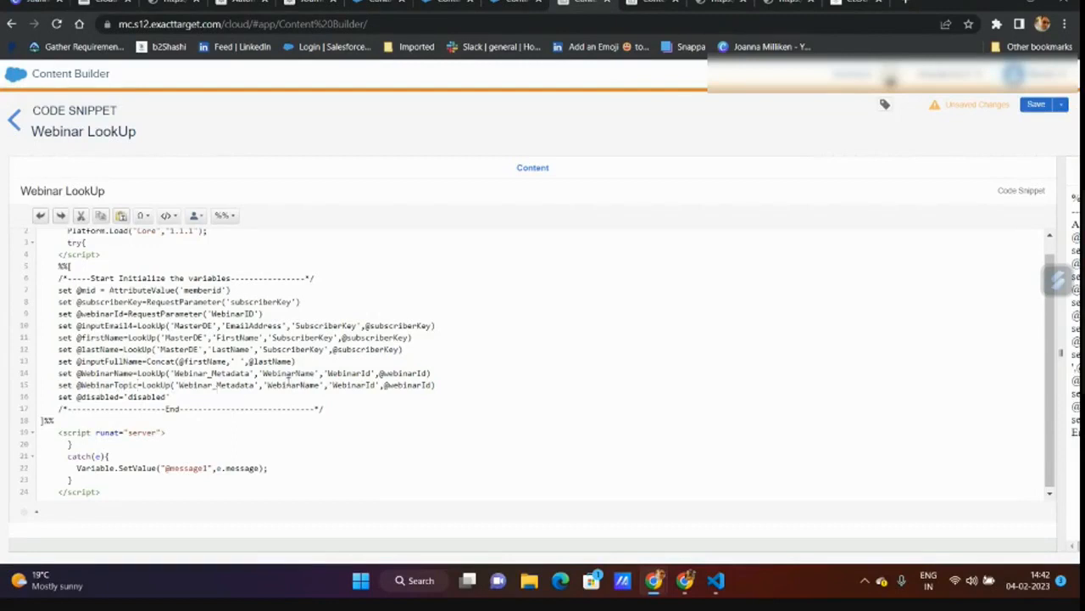
pyautogui.doubleClick(288, 385)
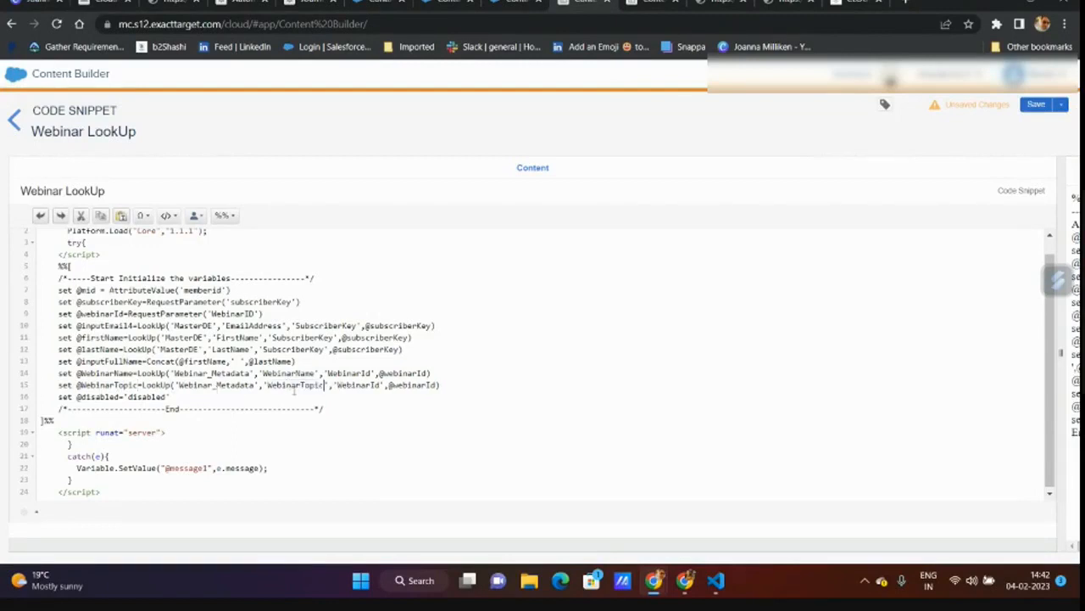
# - Replace line 15's quoted WebinarName column with Webinar_Metadata's Topic field name and save the snippet
pyautogui.click(440, 3)
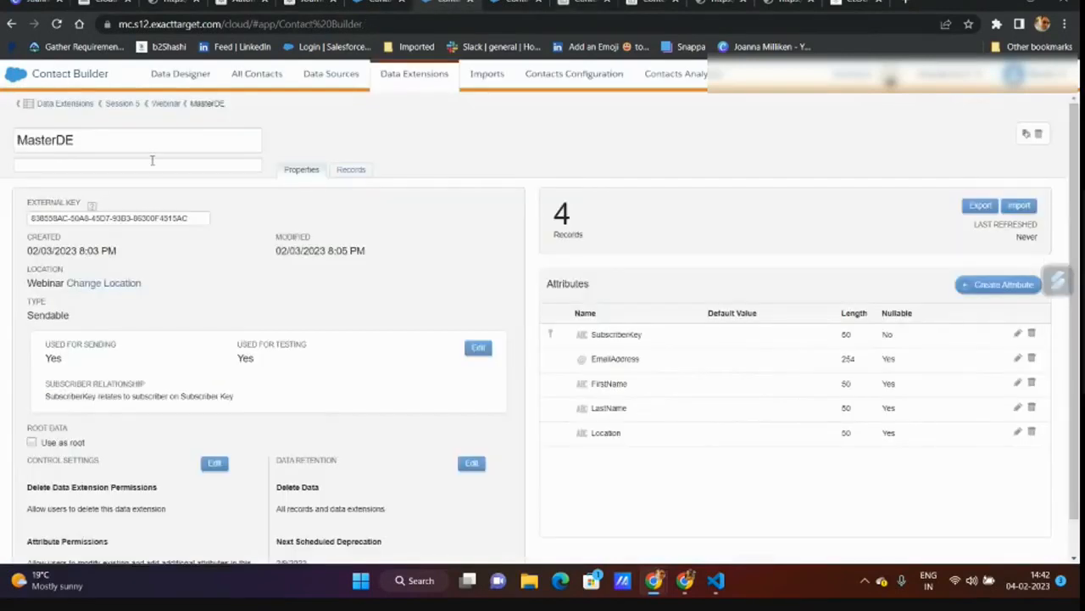
pyautogui.click(169, 103)
pyautogui.click(246, 301)
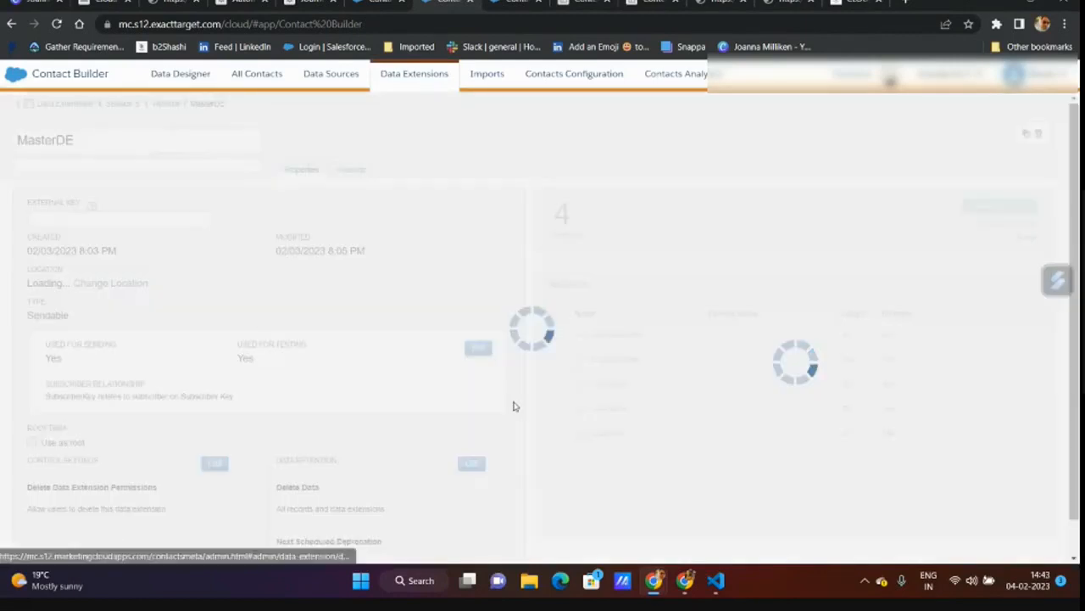
pyautogui.doubleClick(605, 481)
pyautogui.hotkey('ctrl', 'c')
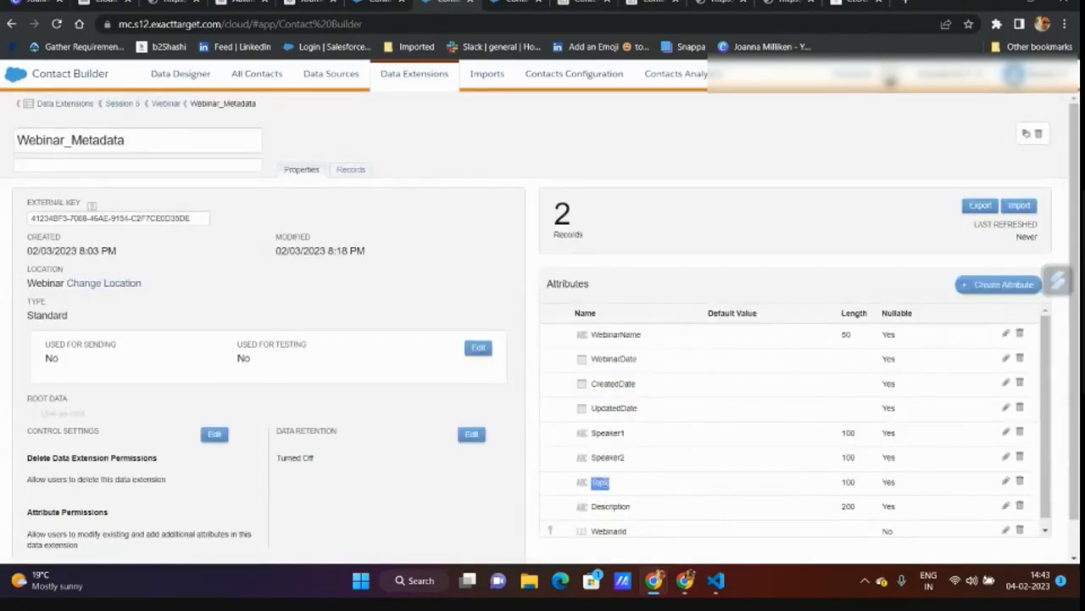
pyautogui.click(585, 2)
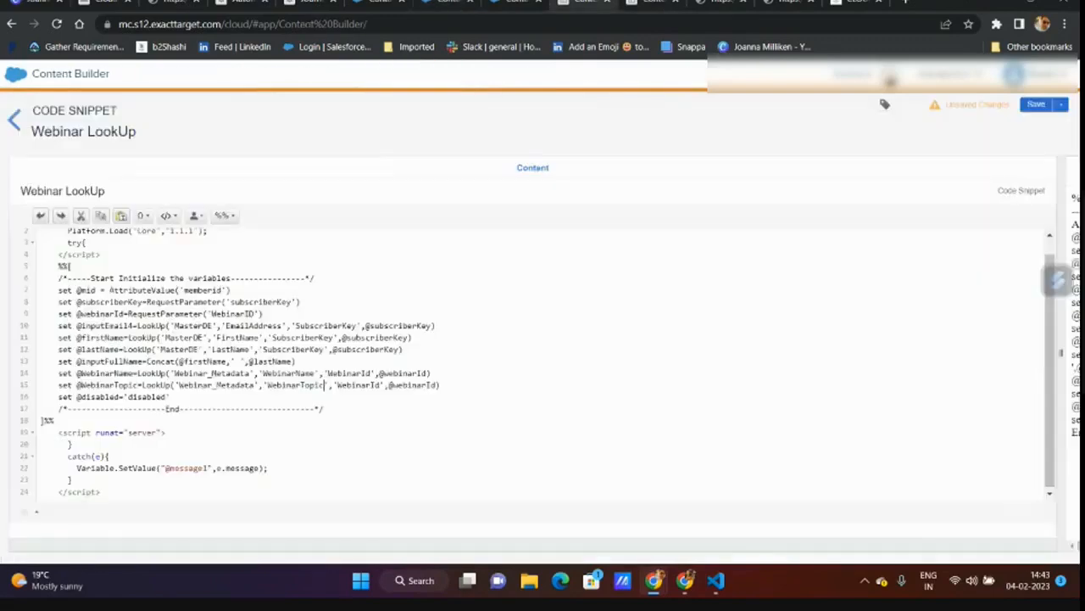
pyautogui.doubleClick(294, 385)
pyautogui.hotkey('ctrl', 'v')
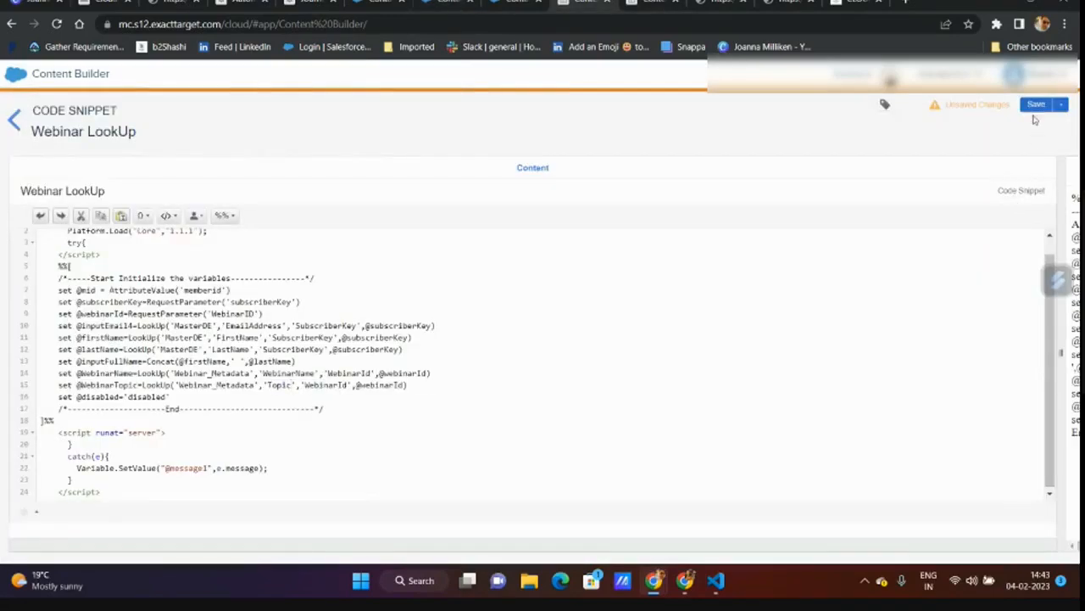
pyautogui.click(1032, 104)
pyautogui.click(105, 3)
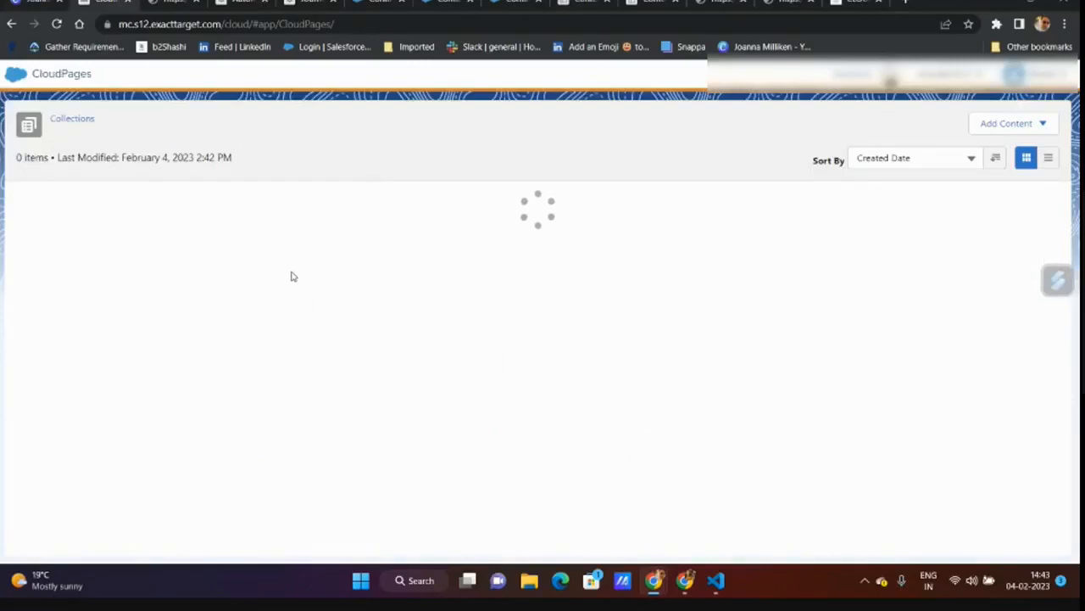
# - List the CloudPages landing pages and collections, reloading after an error
pyautogui.click(75, 123)
pyautogui.click(38, 220)
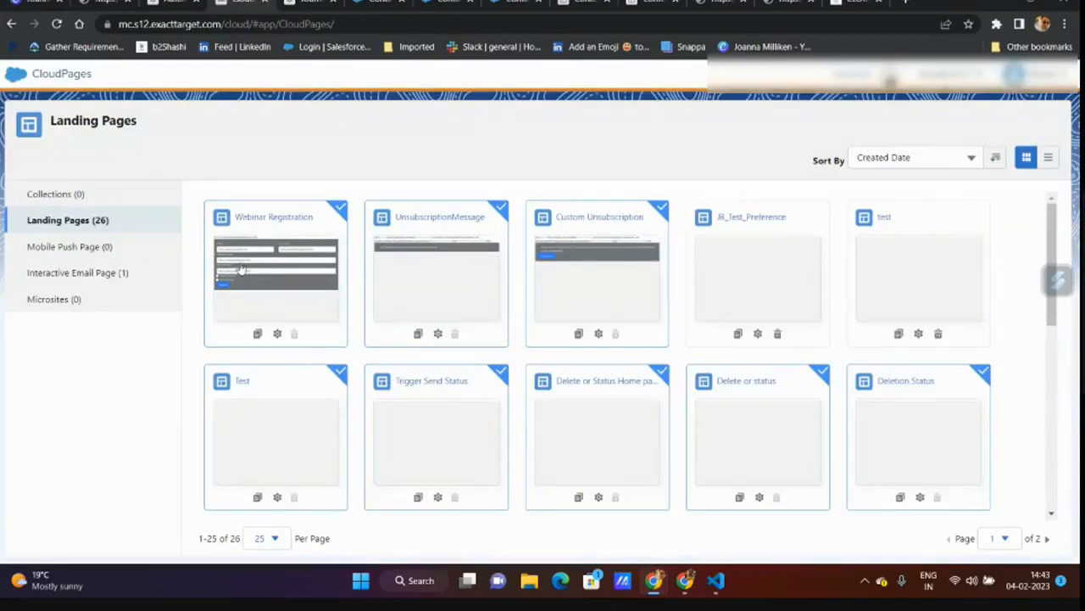
pyautogui.click(78, 198)
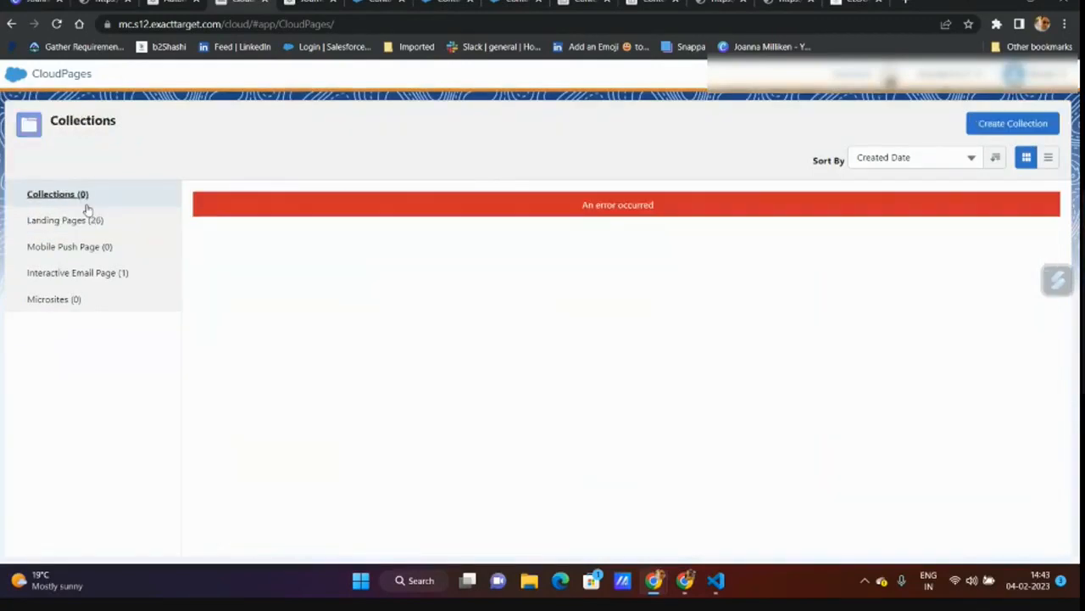
pyautogui.click(57, 25)
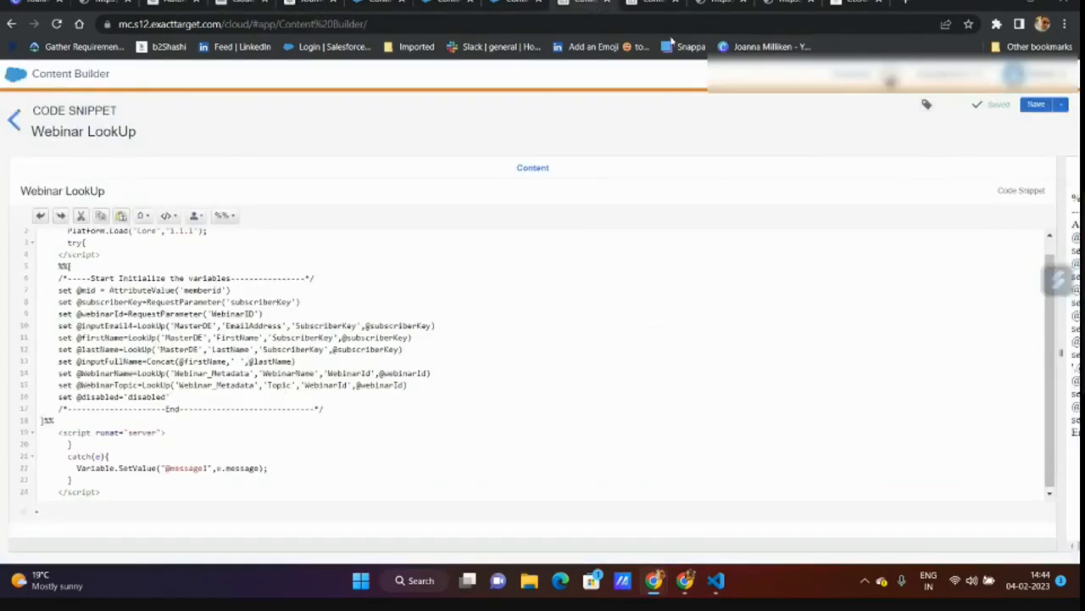
# - Confirm the email preview's registration form still has an empty Webinar Topic, then open that page's editor
pyautogui.click(705, 7)
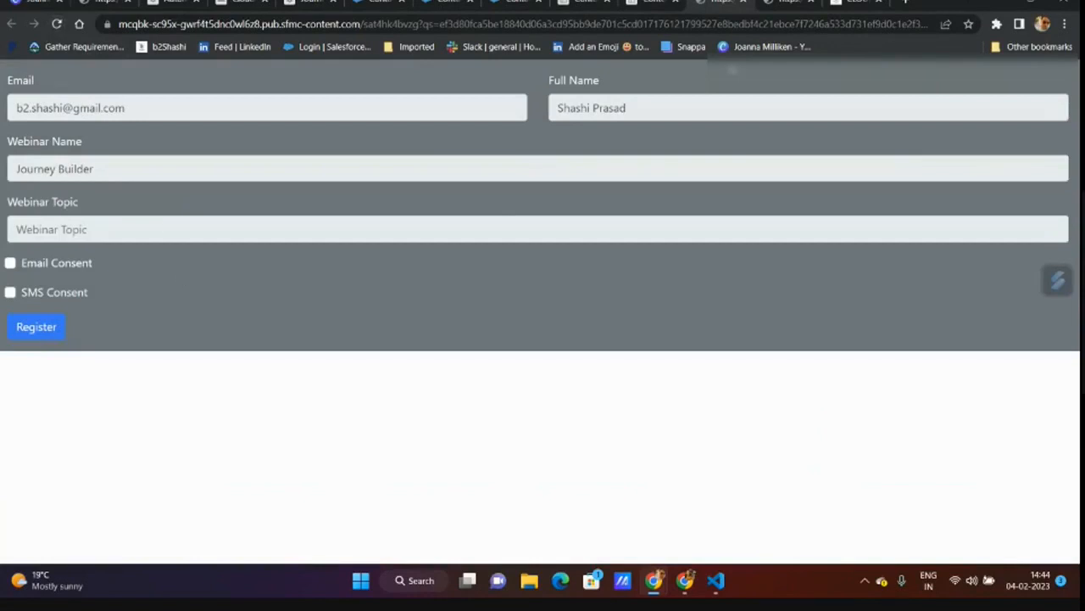
pyautogui.click(741, 4)
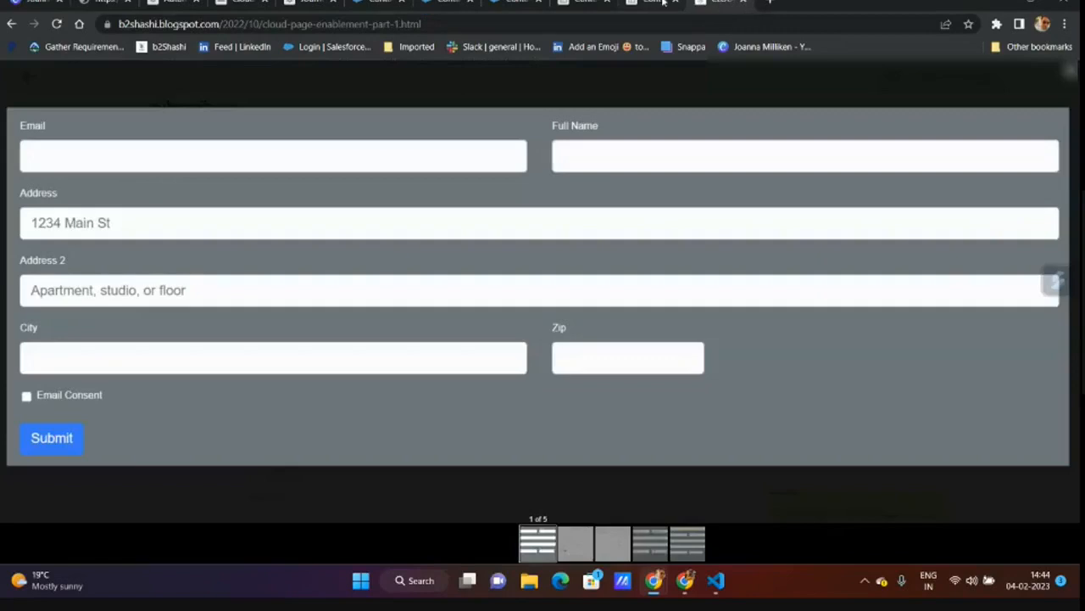
pyautogui.click(743, 4)
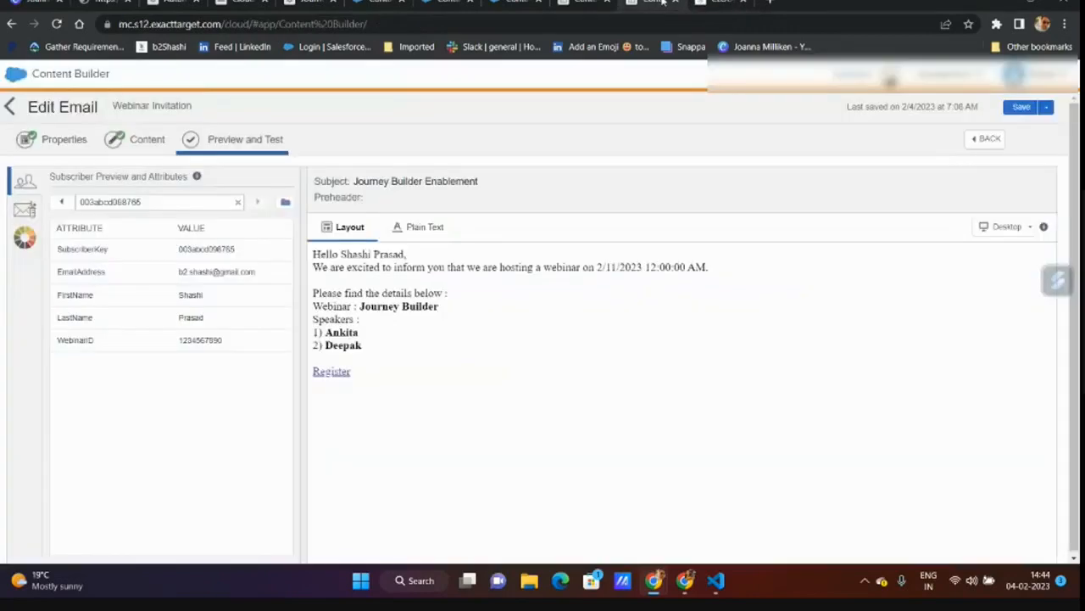
pyautogui.click(332, 374)
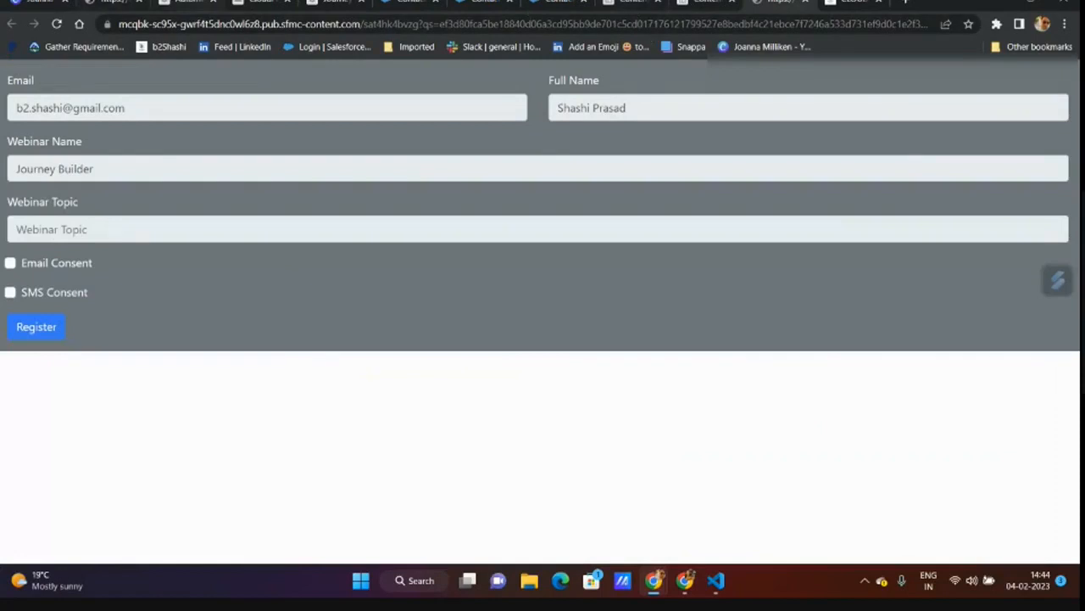
pyautogui.click(268, 5)
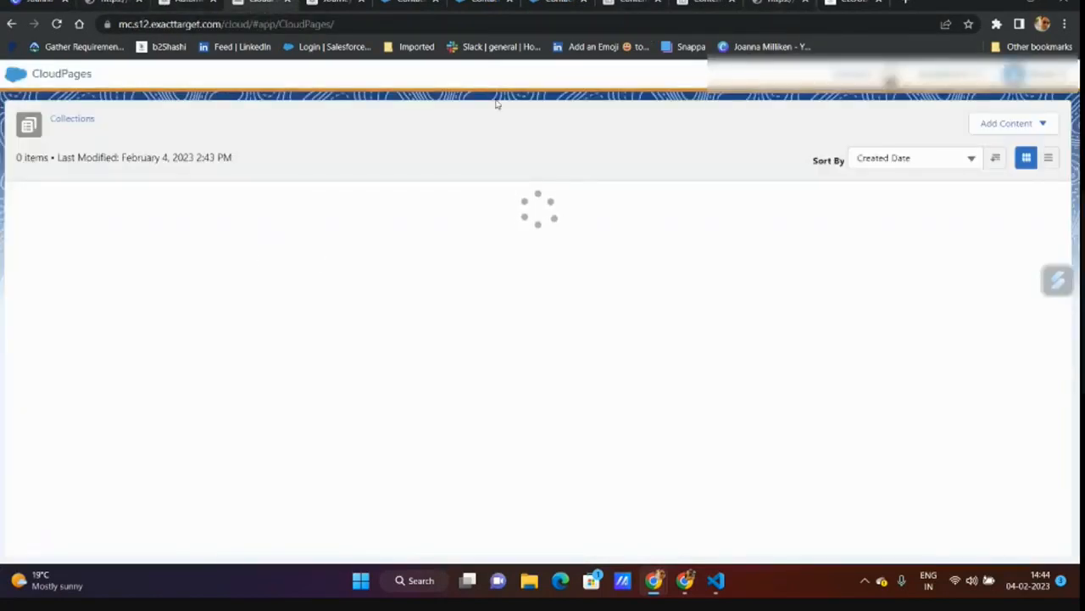
pyautogui.click(797, 2)
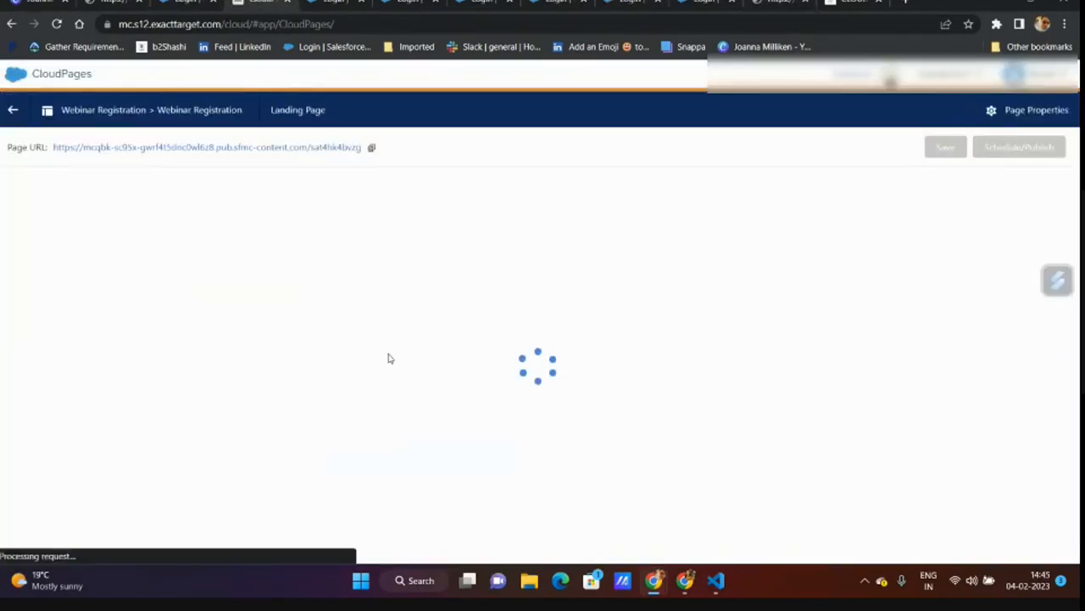
pyautogui.scroll(-10, 214, 441)
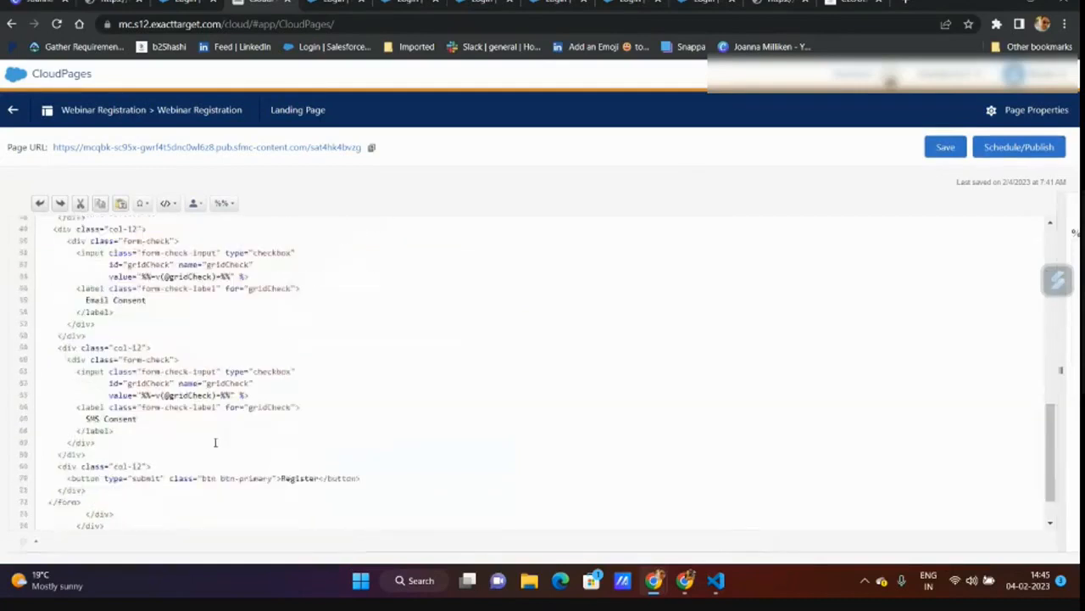
pyautogui.scroll(2, 212, 368)
pyautogui.click(200, 346)
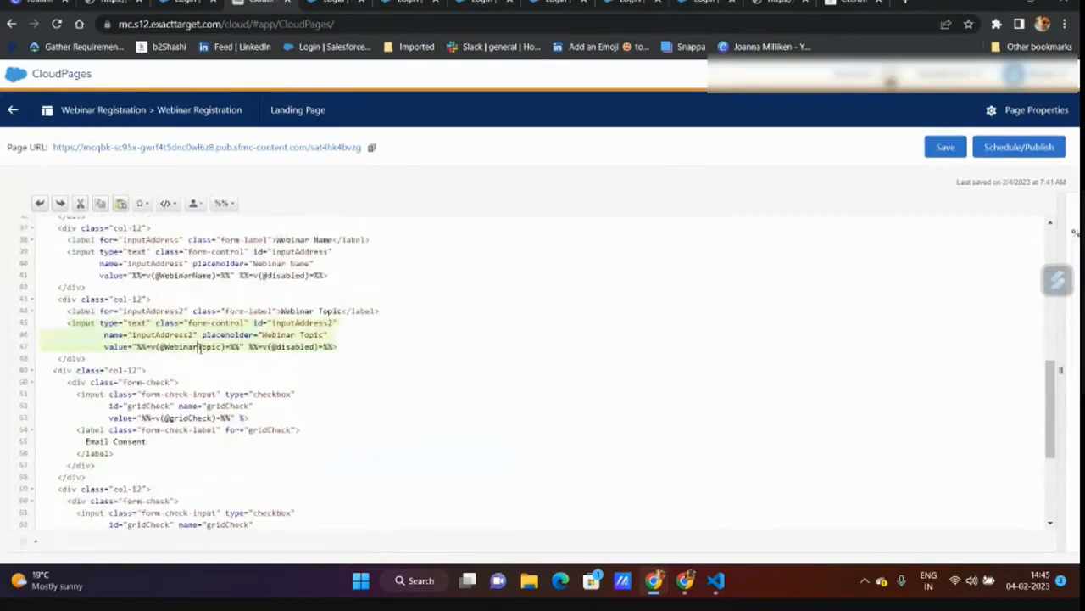
pyautogui.click(357, 398)
pyautogui.click(948, 147)
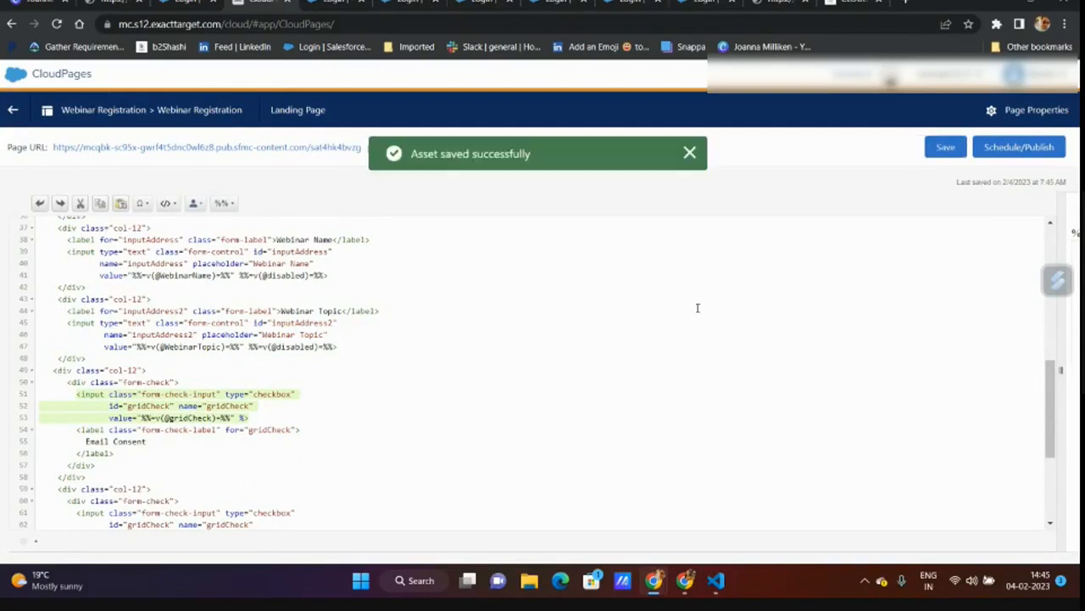
pyautogui.click(1042, 146)
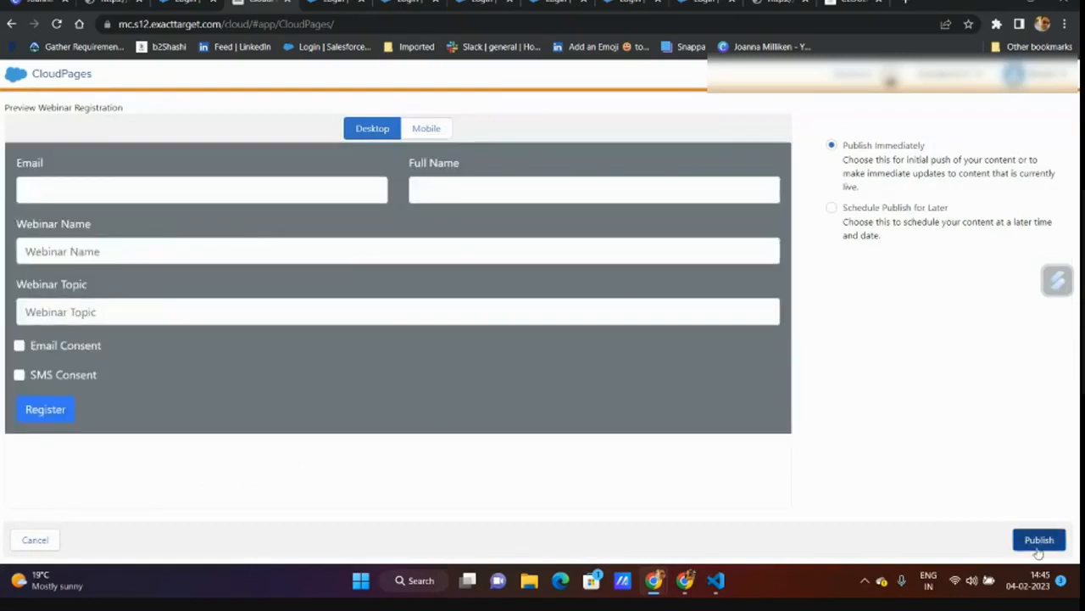
pyautogui.click(1038, 543)
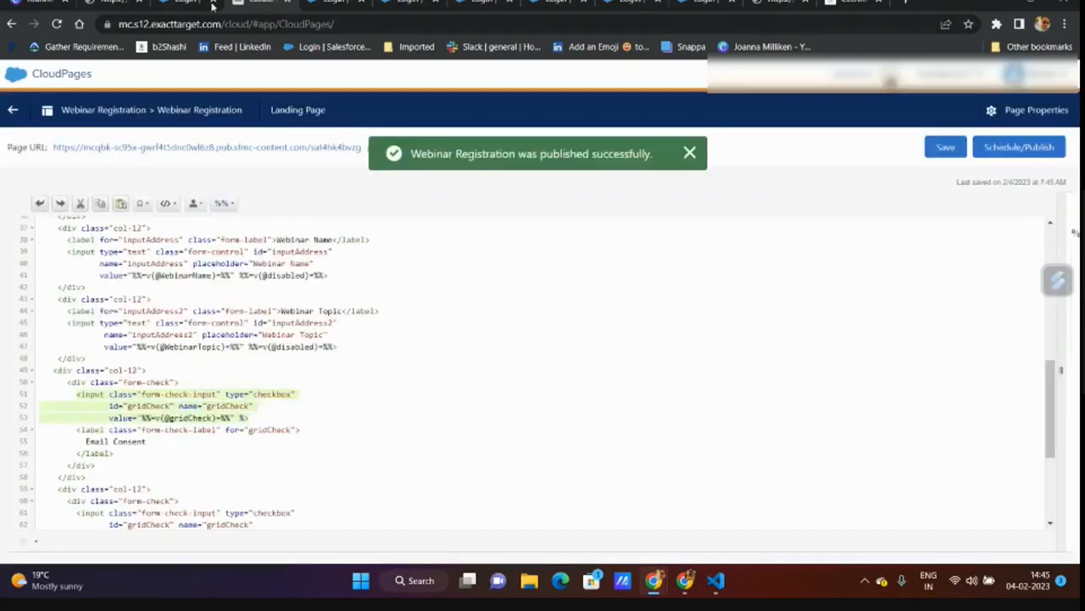
pyautogui.click(208, 5)
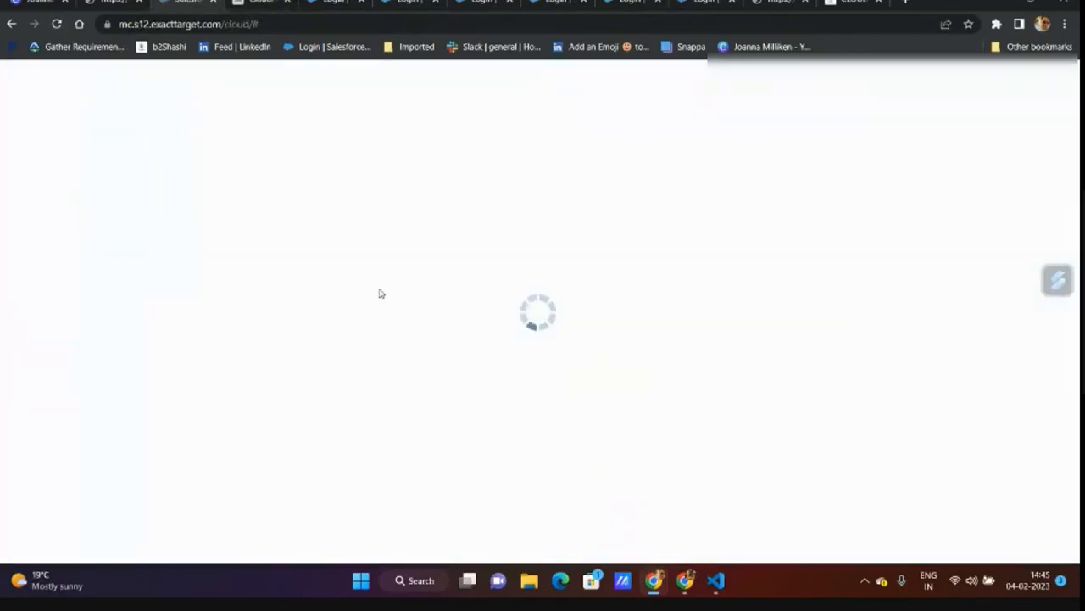
# - Open Register from the Webinar Invitation's Preview and Test and confirm Webinar Topic reads 'Webinar'
pyautogui.moveTo(536, 153)
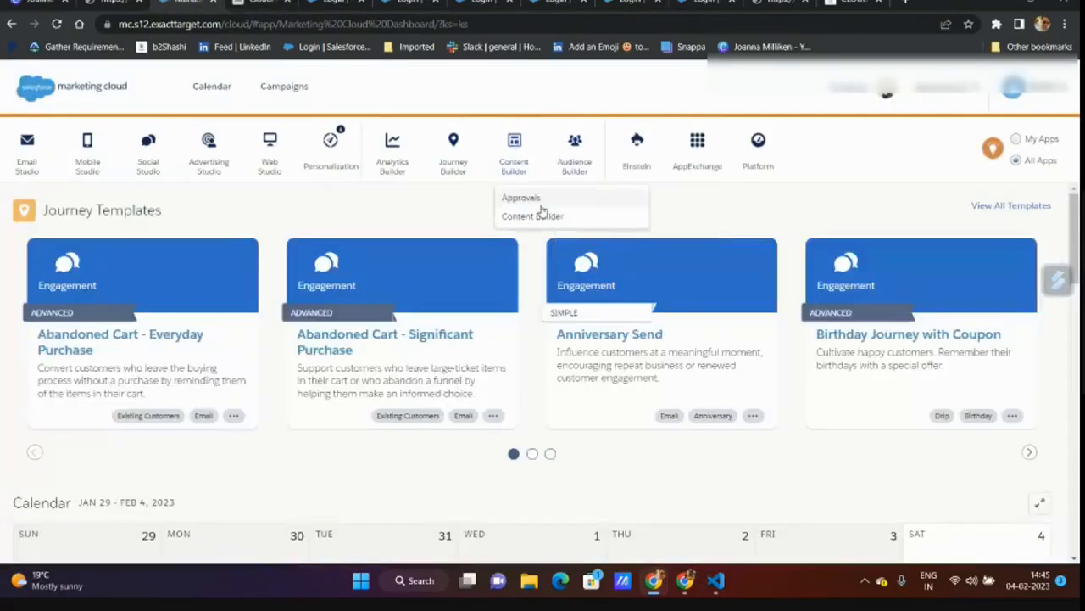
pyautogui.click(540, 216)
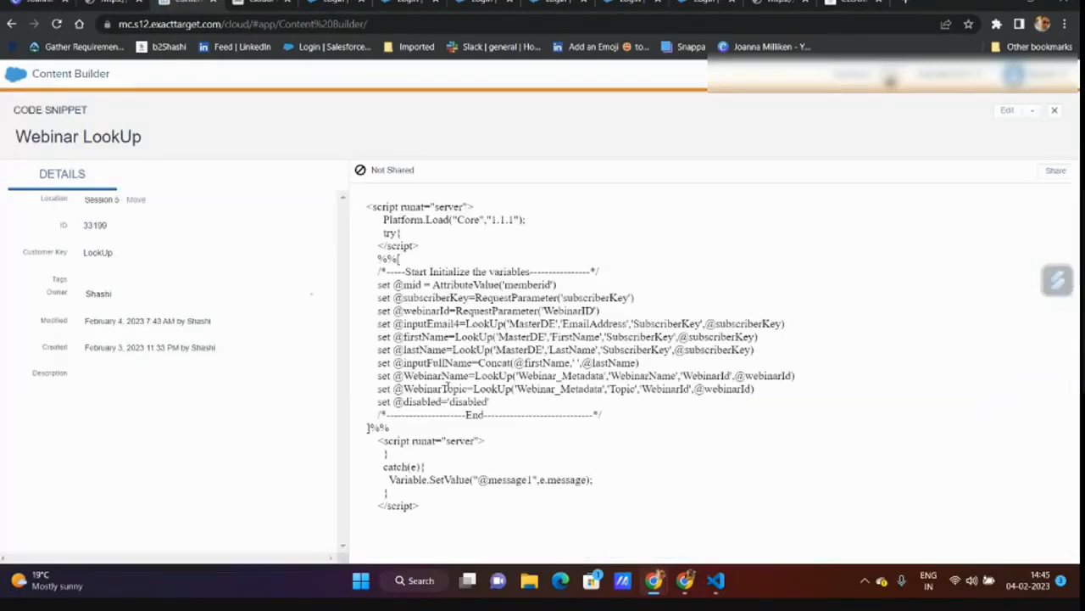
pyautogui.click(1055, 110)
pyautogui.click(381, 332)
pyautogui.click(1032, 111)
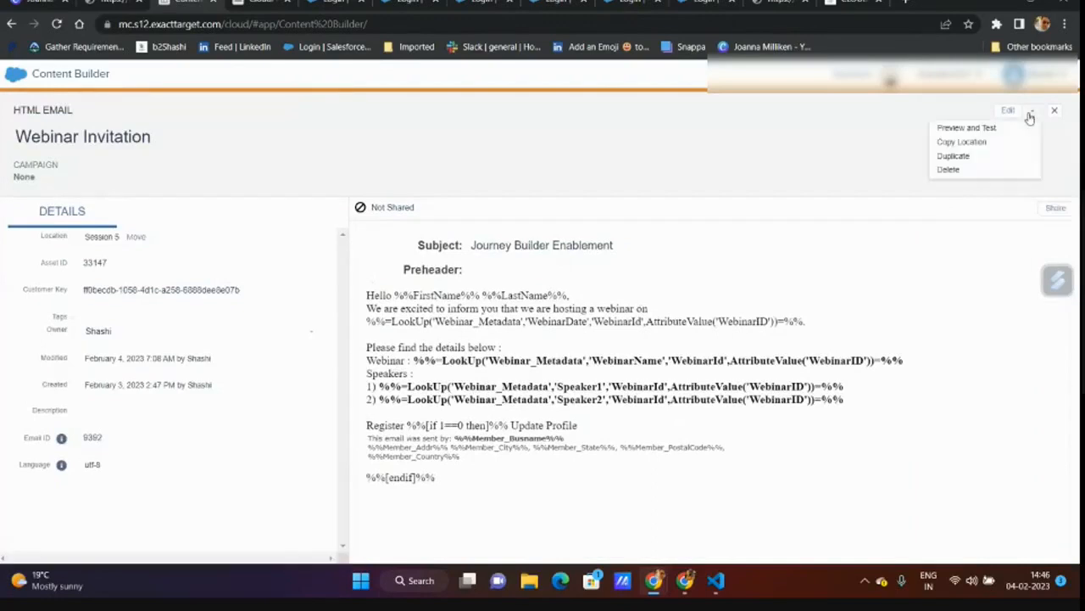
pyautogui.click(971, 129)
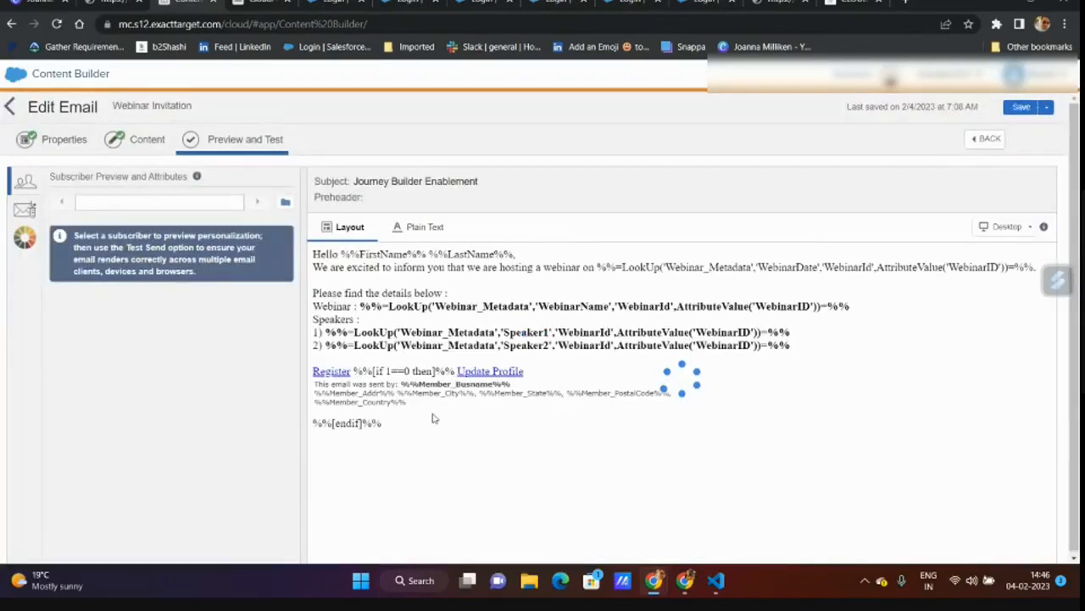
pyautogui.click(325, 377)
pyautogui.doubleClick(43, 231)
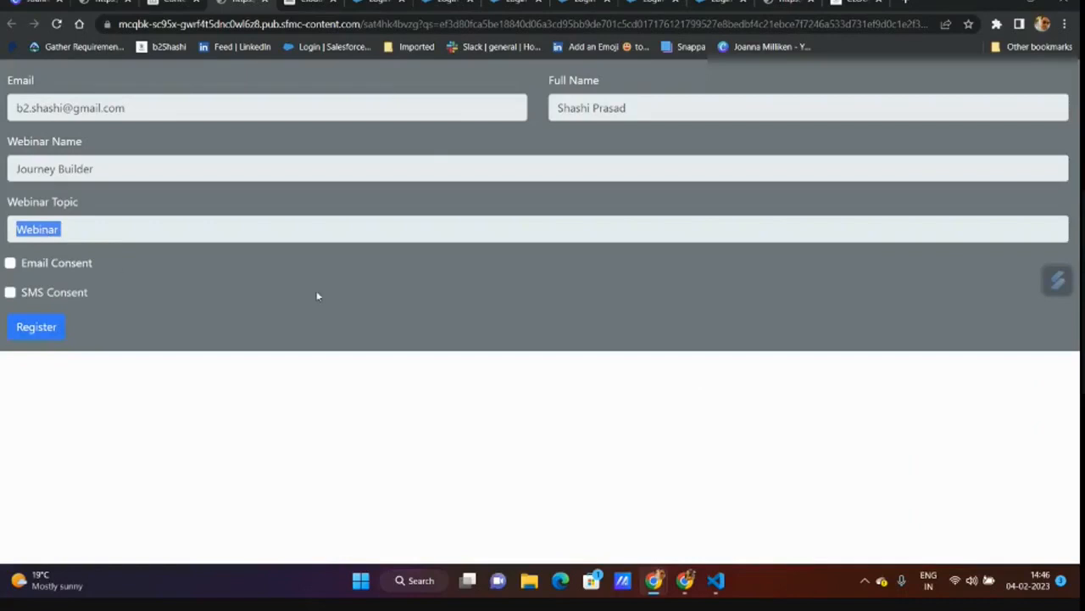
pyautogui.click(109, 3)
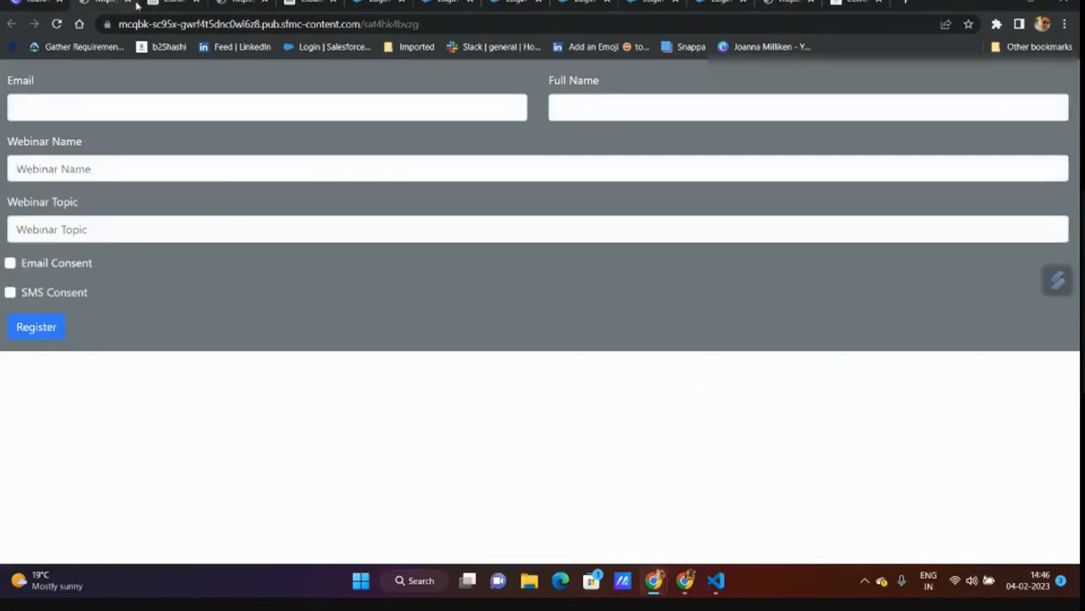
pyautogui.click(128, 2)
pyautogui.click(232, 3)
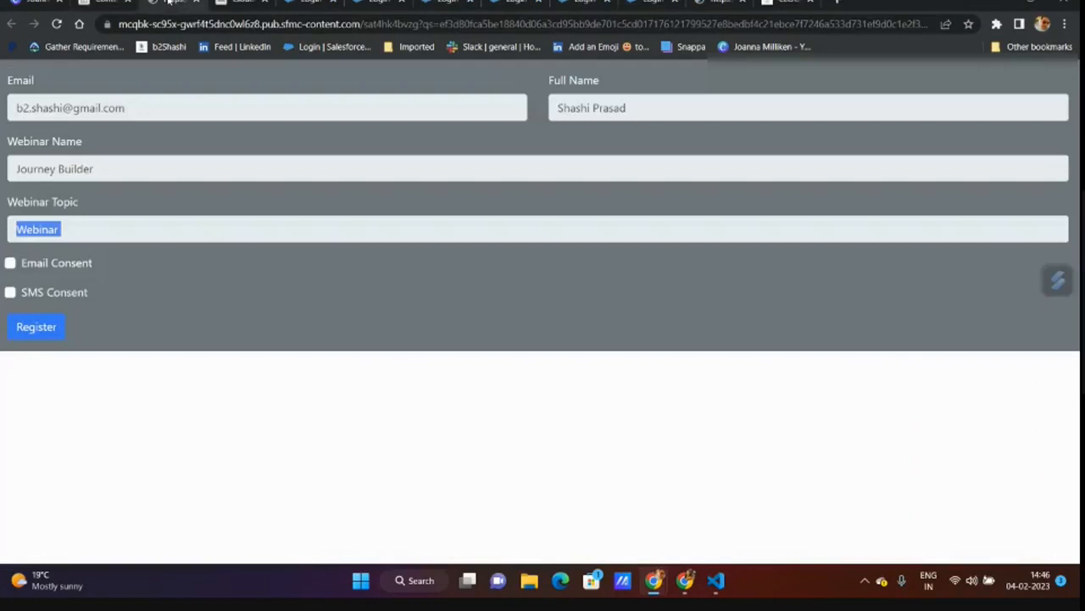
pyautogui.click(232, 4)
pyautogui.scroll(-1, 339, 373)
pyautogui.click(355, 395)
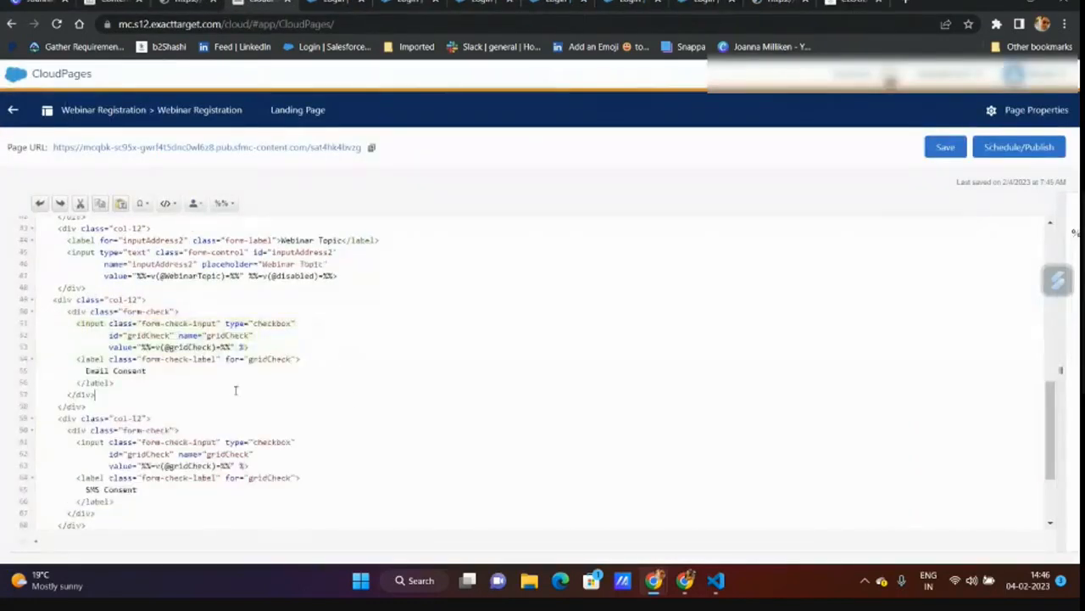
pyautogui.scroll(2, 255, 407)
pyautogui.doubleClick(293, 416)
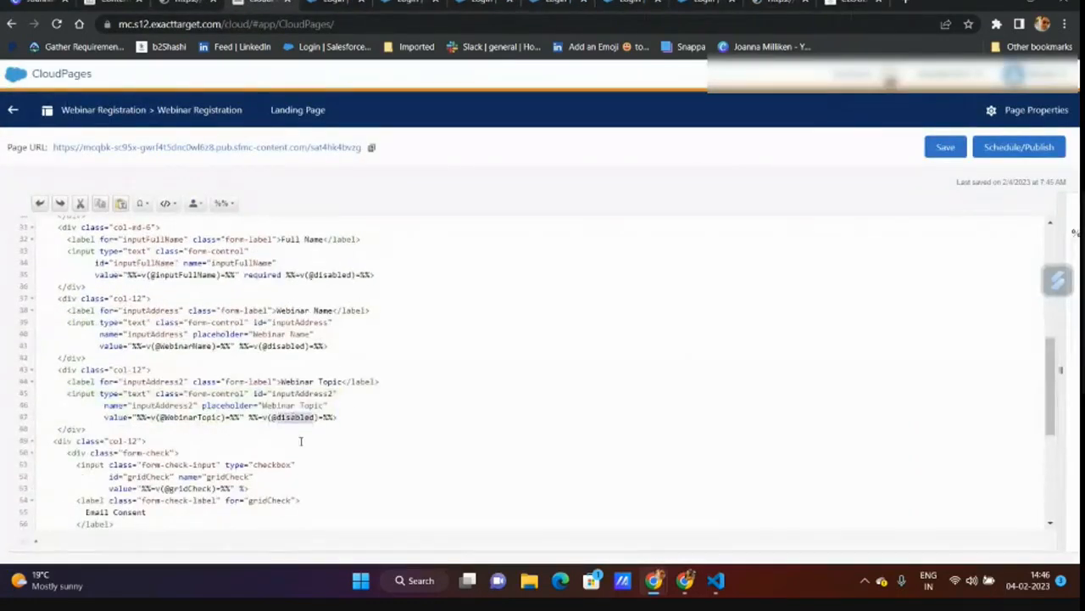
# - Try selecting the disabled Webinar Topic and Email values on the filled form, then return to the email preview
pyautogui.click(187, 3)
pyautogui.click(163, 185)
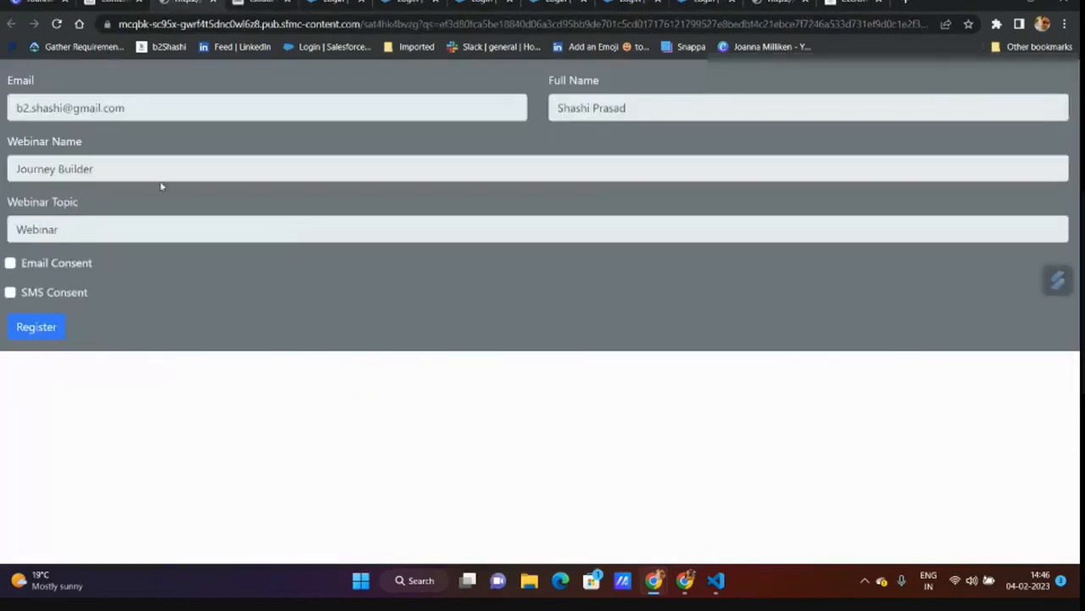
pyautogui.moveTo(78, 236); pyautogui.dragTo(2, 226)
pyautogui.moveTo(124, 108); pyautogui.dragTo(30, 107)
pyautogui.click(258, 4)
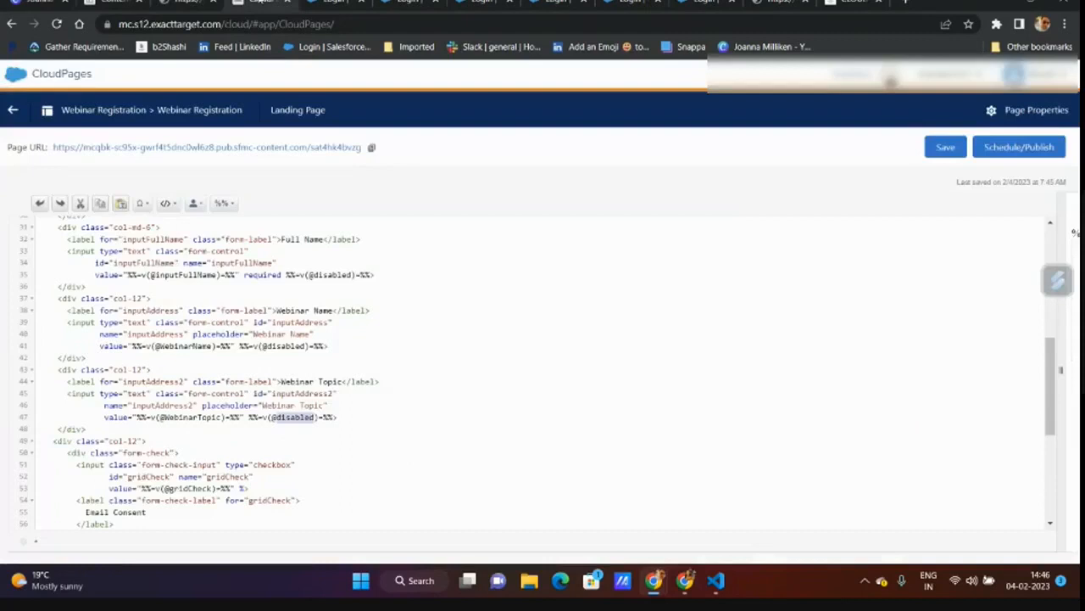
pyautogui.click(285, 419)
pyautogui.scroll(6, 283, 418)
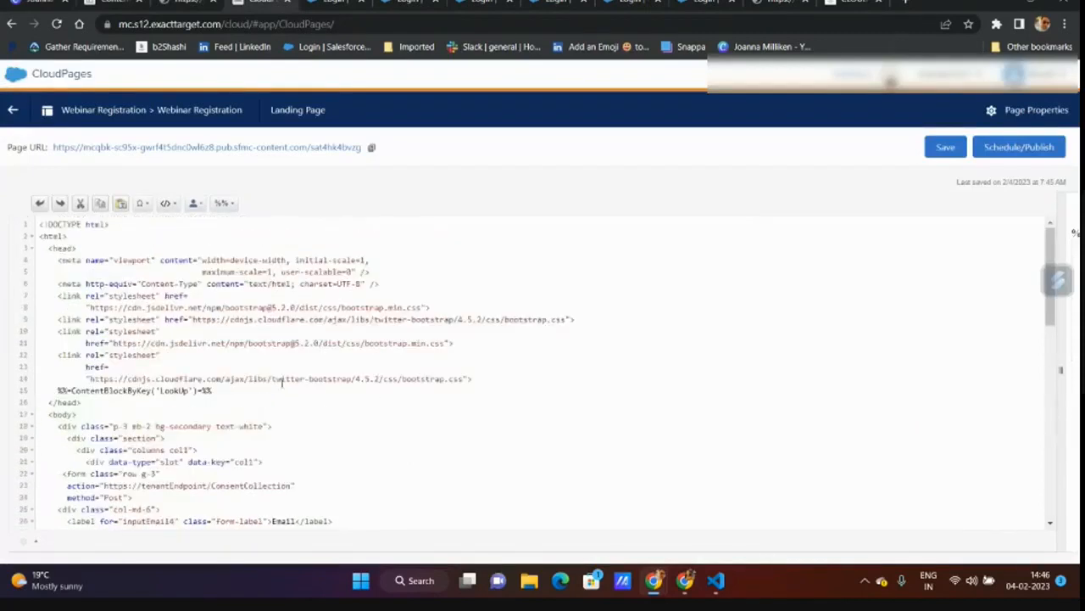
pyautogui.click(114, 4)
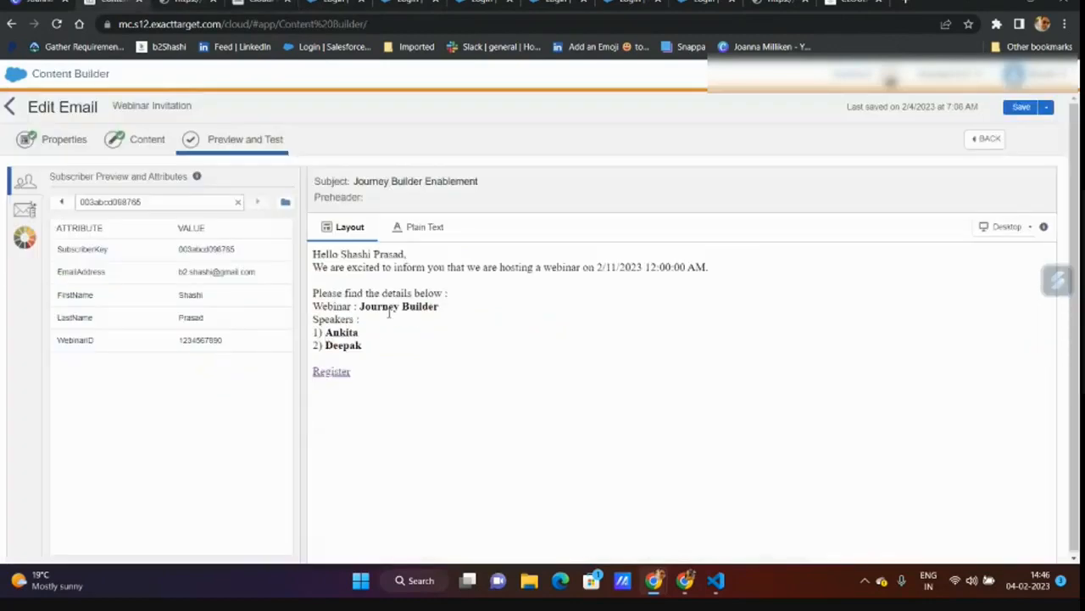
# - Open Content Builder from the Marketing Cloud dashboard's top navigation
pyautogui.click(261, 4)
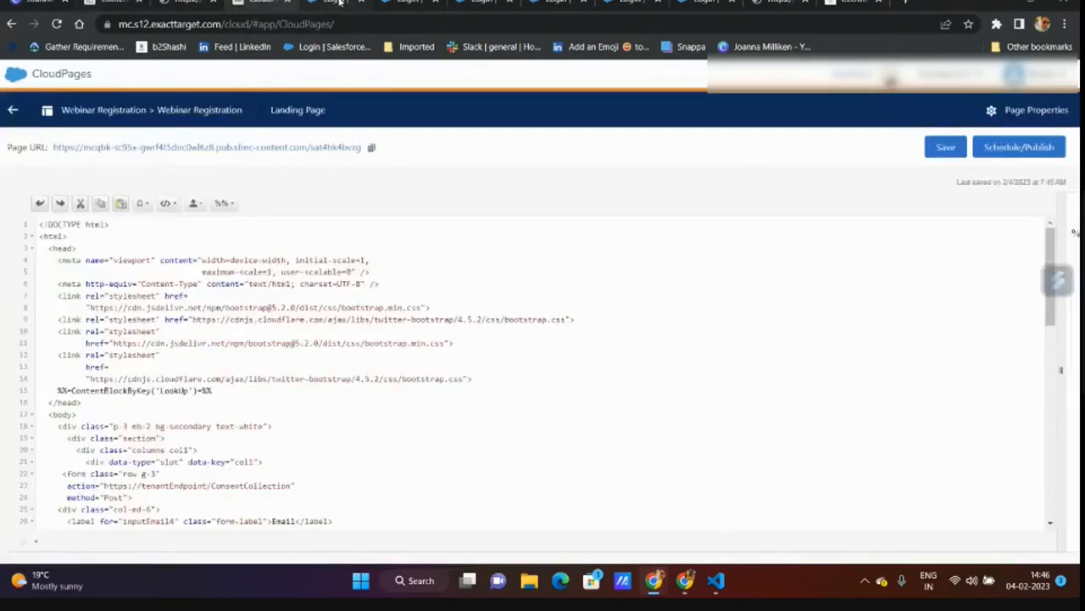
pyautogui.click(336, 4)
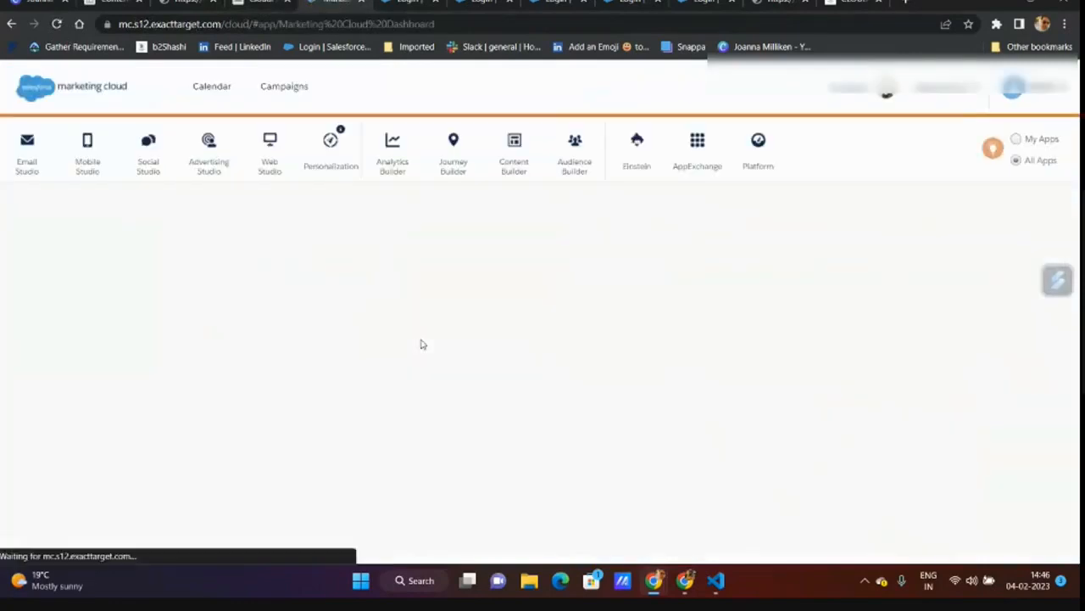
pyautogui.moveTo(515, 166)
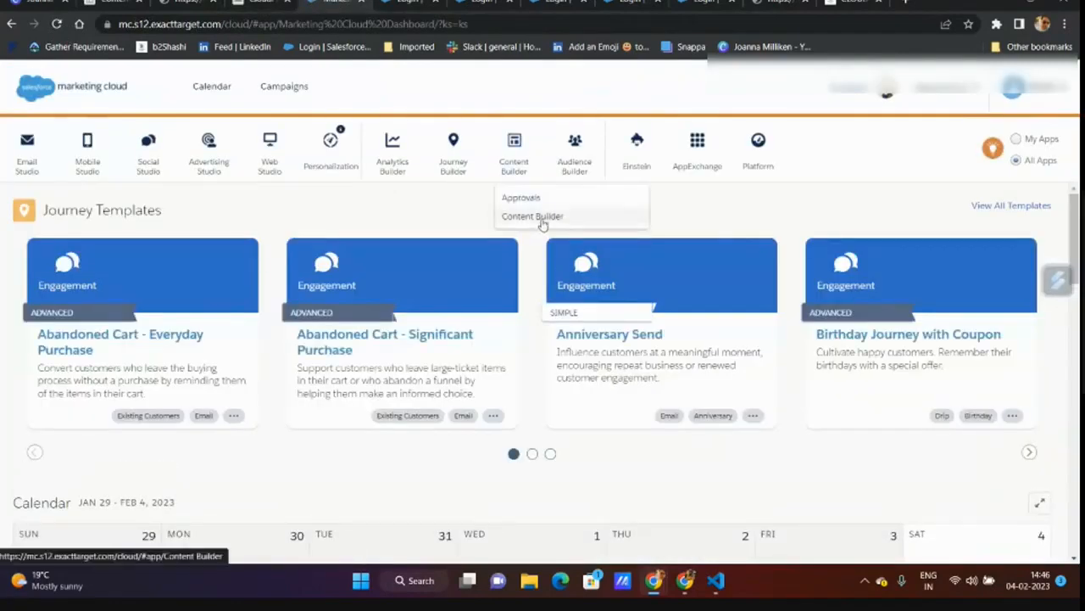
pyautogui.click(541, 219)
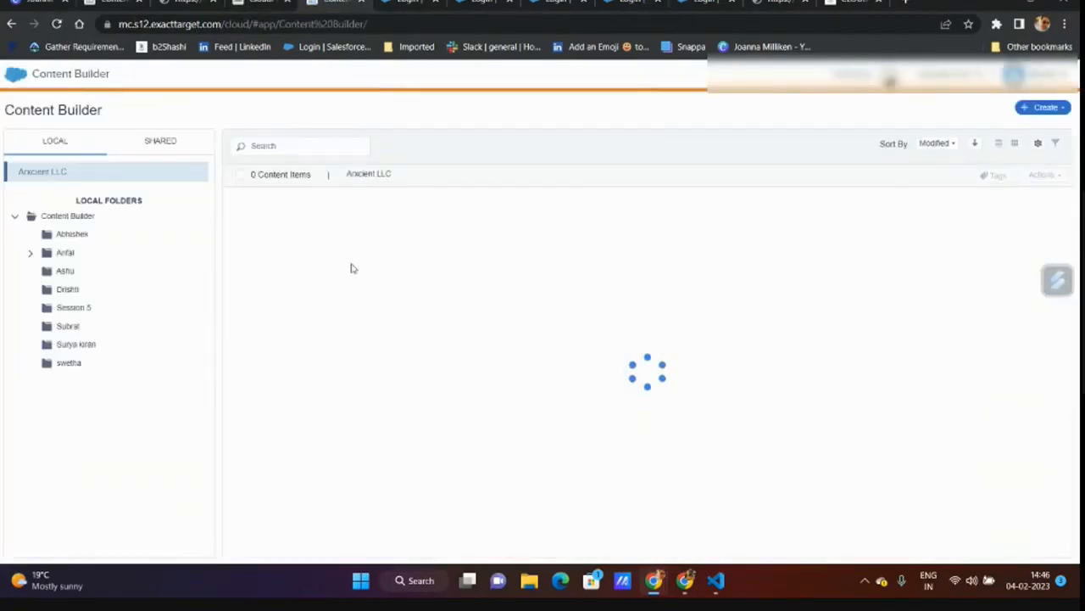
pyautogui.click(356, 232)
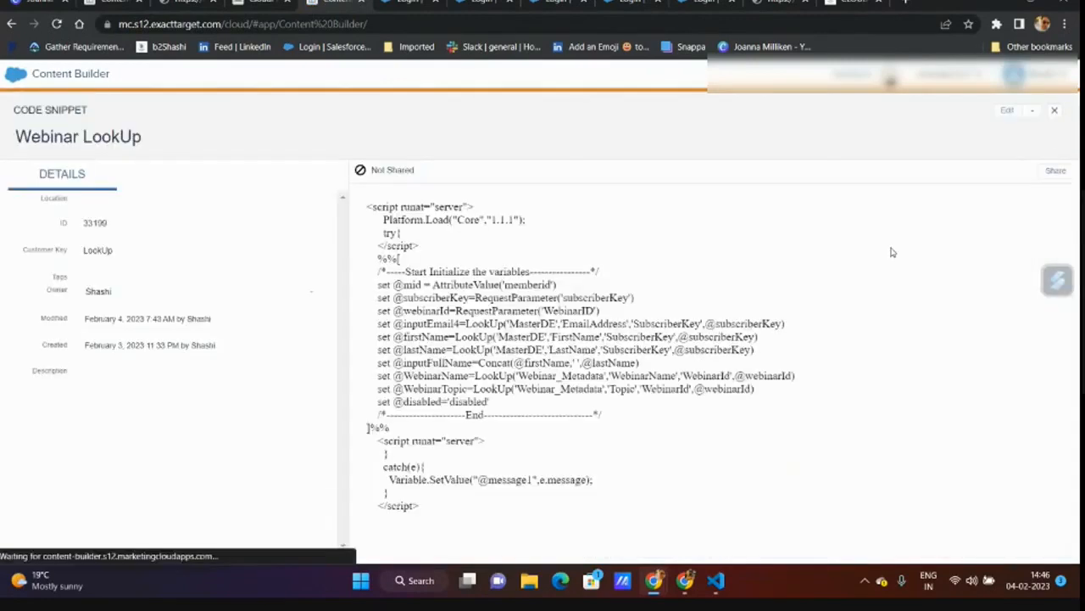
pyautogui.moveTo(388, 402); pyautogui.dragTo(497, 402)
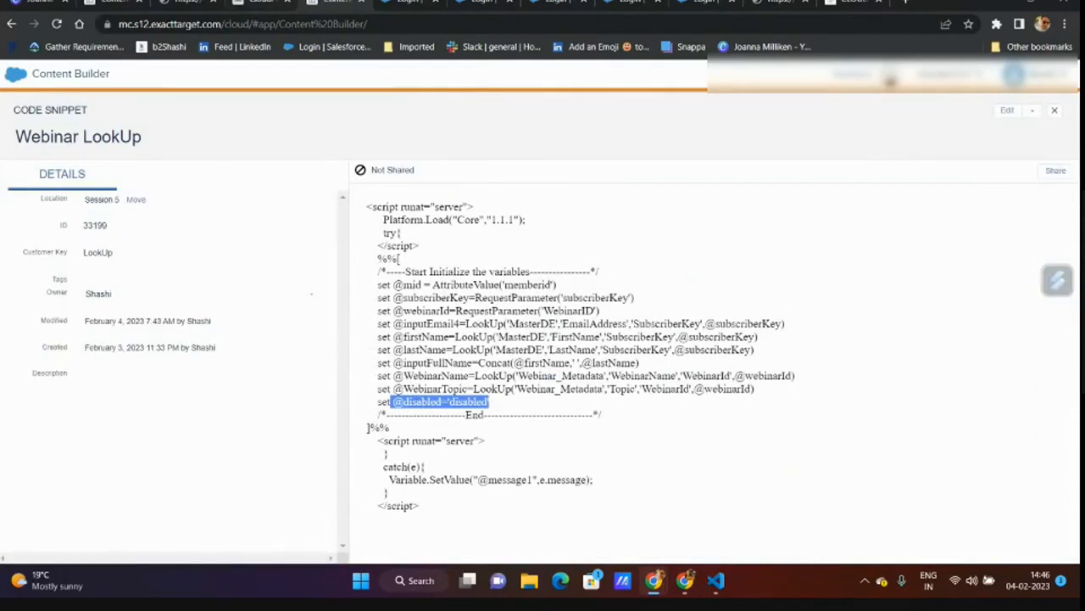
pyautogui.click(112, 3)
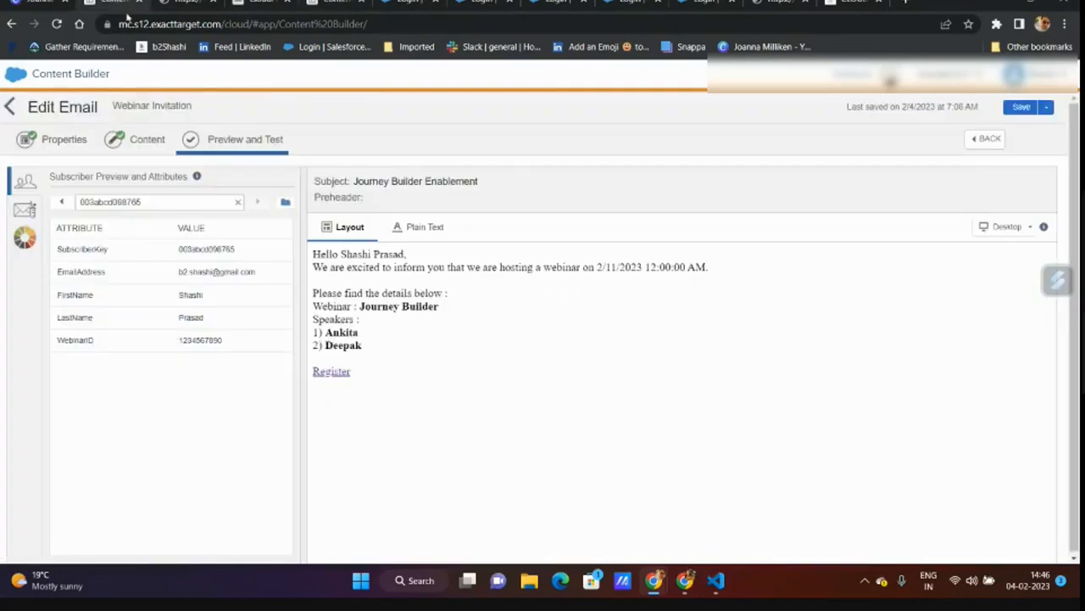
pyautogui.click(141, 141)
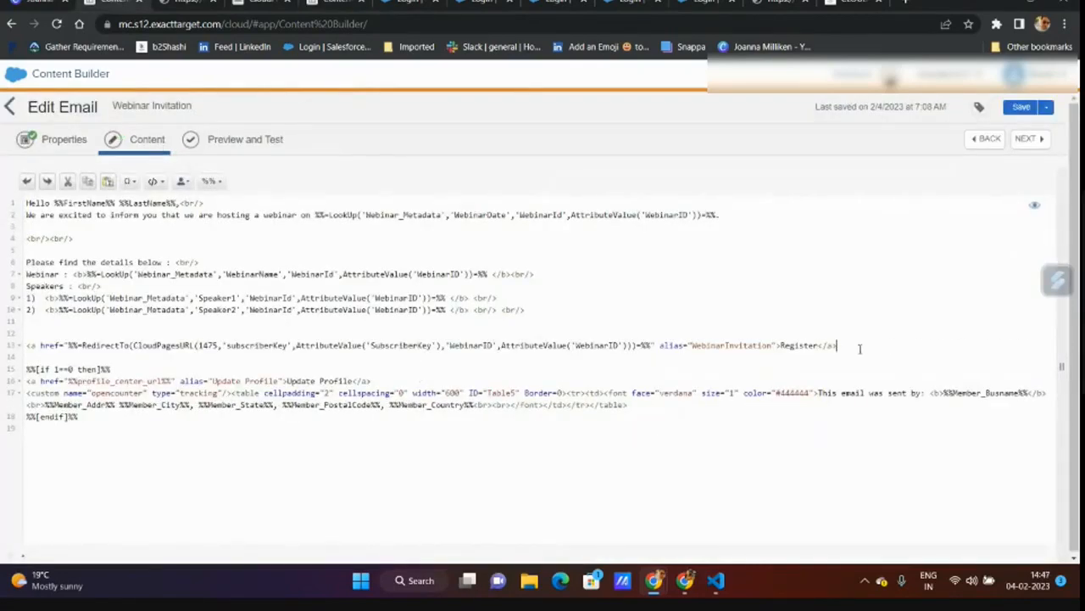
# - Add a <footer> block after the Register link and paste a copy of the Register anchor inside it
pyautogui.click(859, 348)
pyautogui.press('Return')
pyautogui.press('Return')
pyautogui.write('<foot')
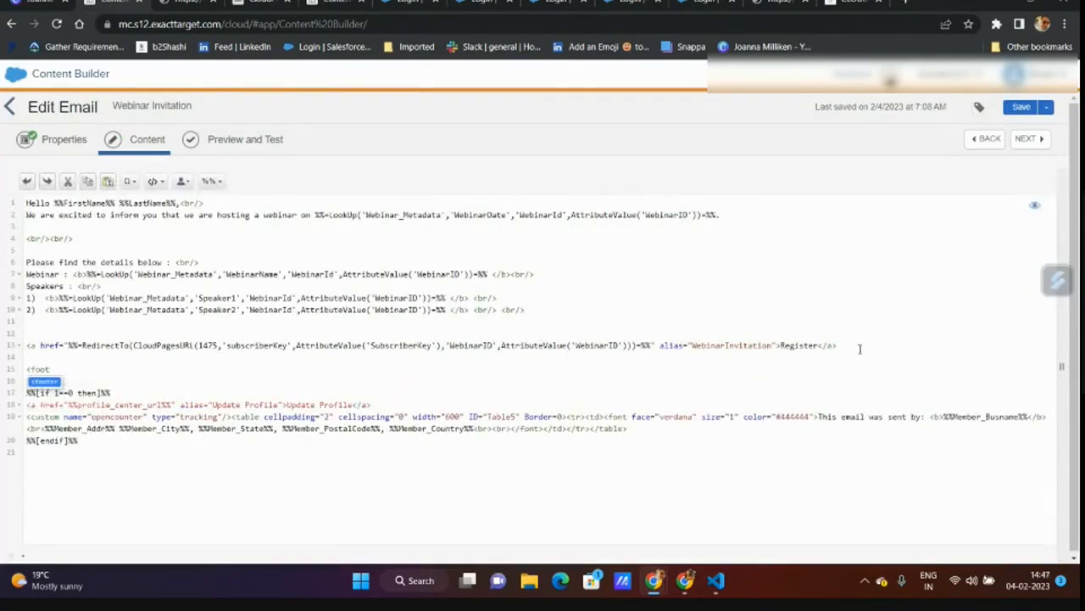
pyautogui.write('er>')
pyautogui.press('Return')
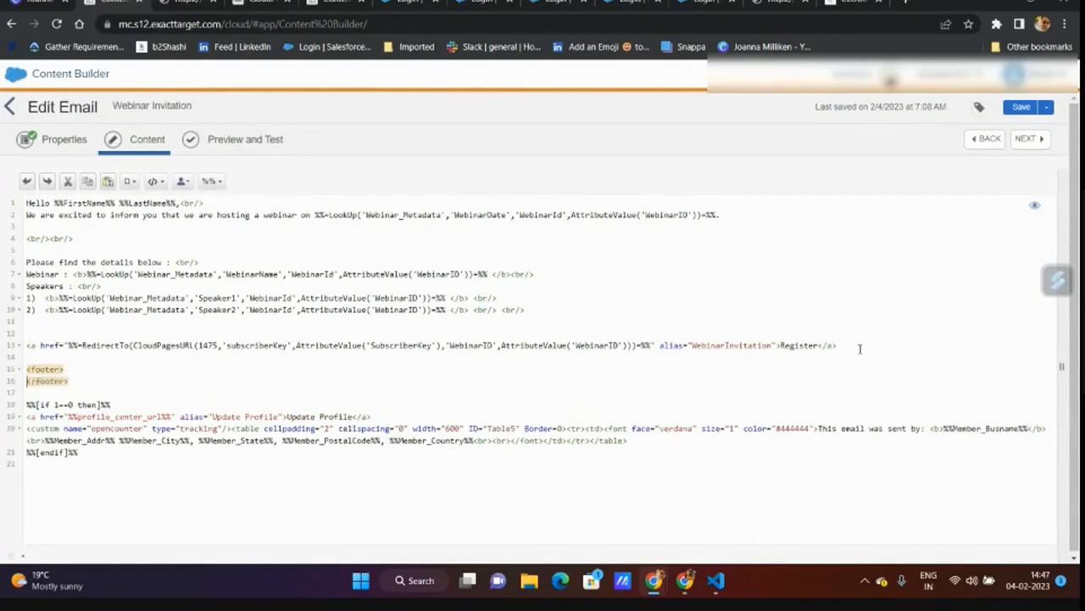
pyautogui.press('Return')
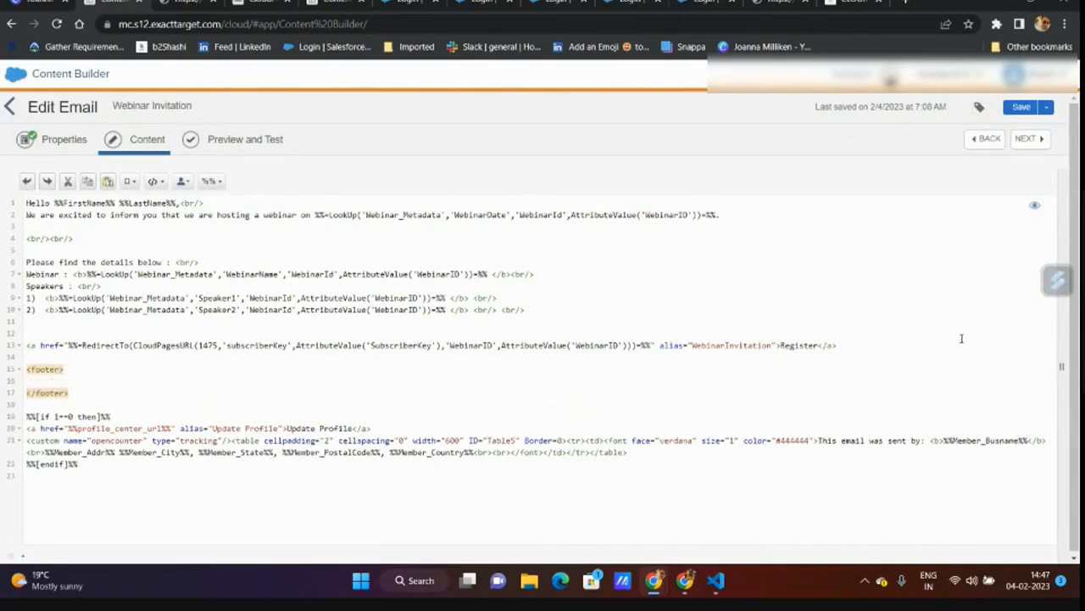
pyautogui.click(875, 345)
pyautogui.moveTo(876, 346); pyautogui.dragTo(23, 350)
pyautogui.hotkey('ctrl', 'c')
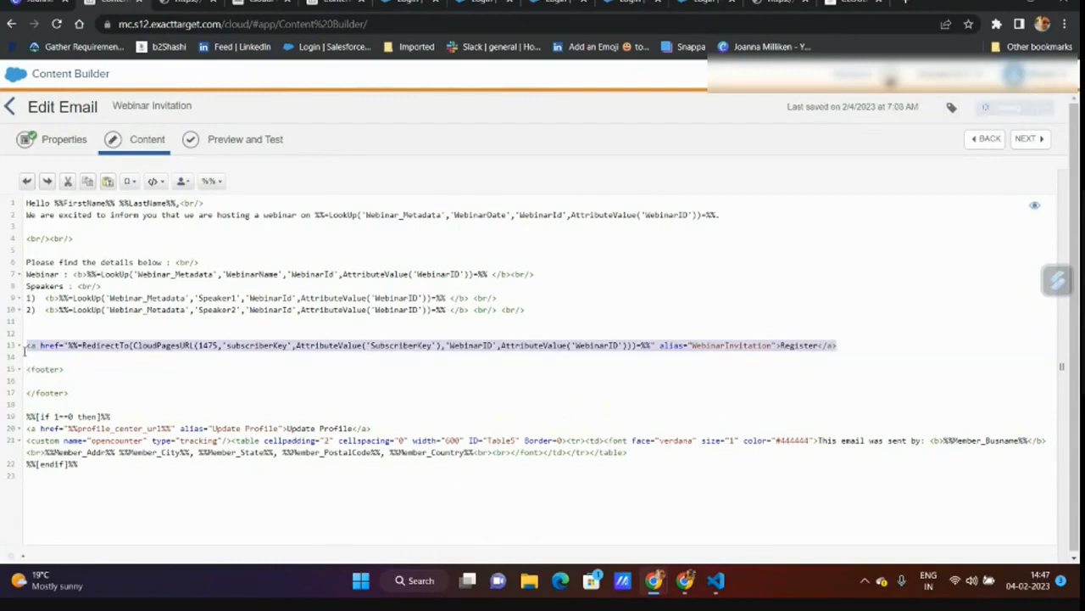
pyautogui.click(43, 380)
pyautogui.hotkey('ctrl', 'v')
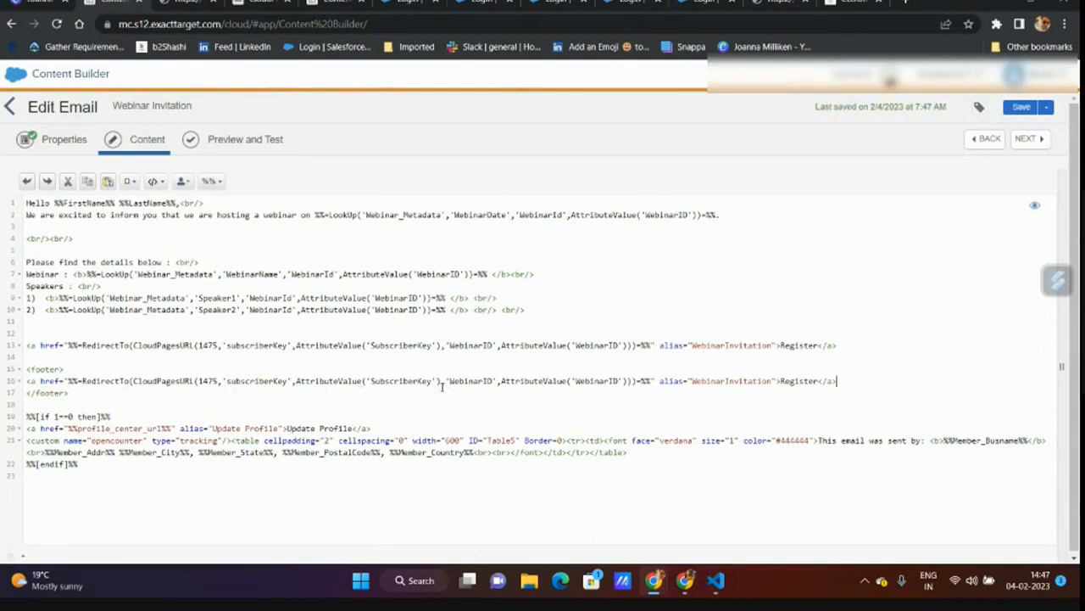
# - Strip the WebinarID parameters, change the link's alias and text to Unsubscribe, and add line breaks
pyautogui.moveTo(445, 384); pyautogui.dragTo(625, 382)
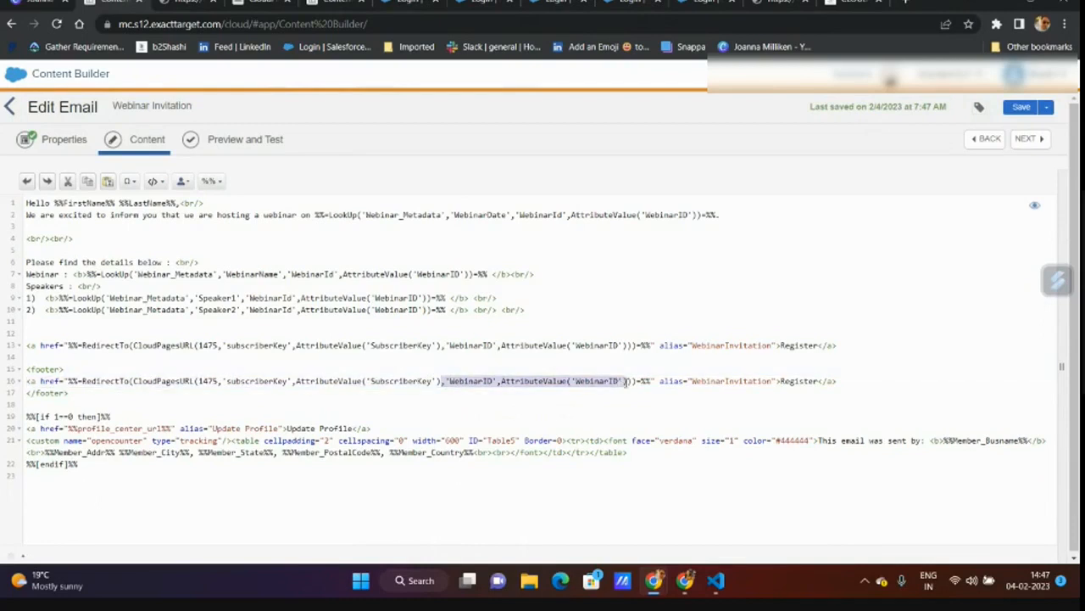
pyautogui.press('Delete')
pyautogui.doubleClick(539, 384)
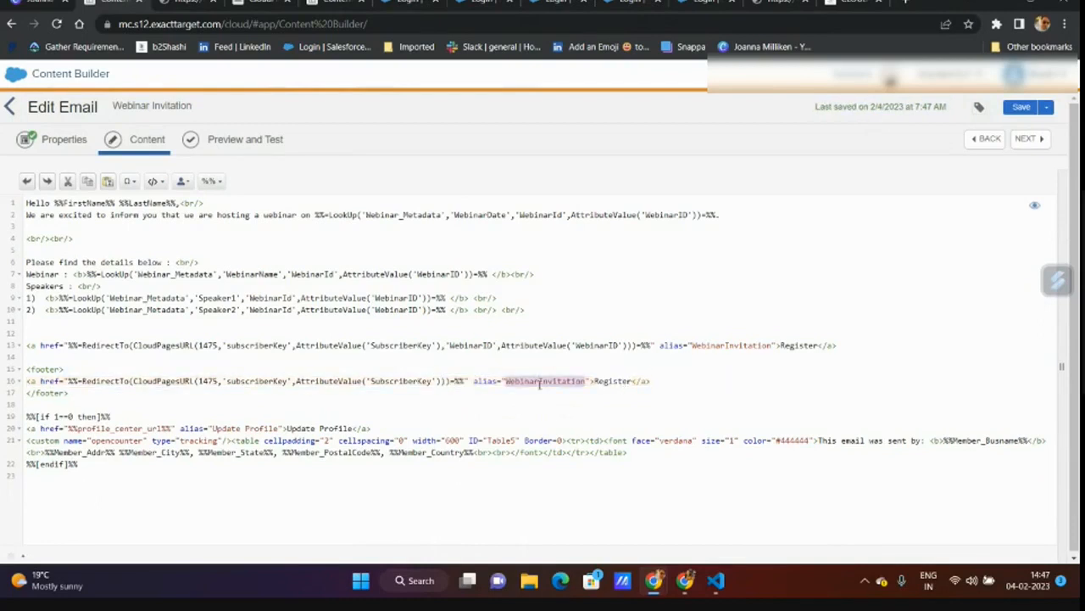
pyautogui.write('Unsubsc')
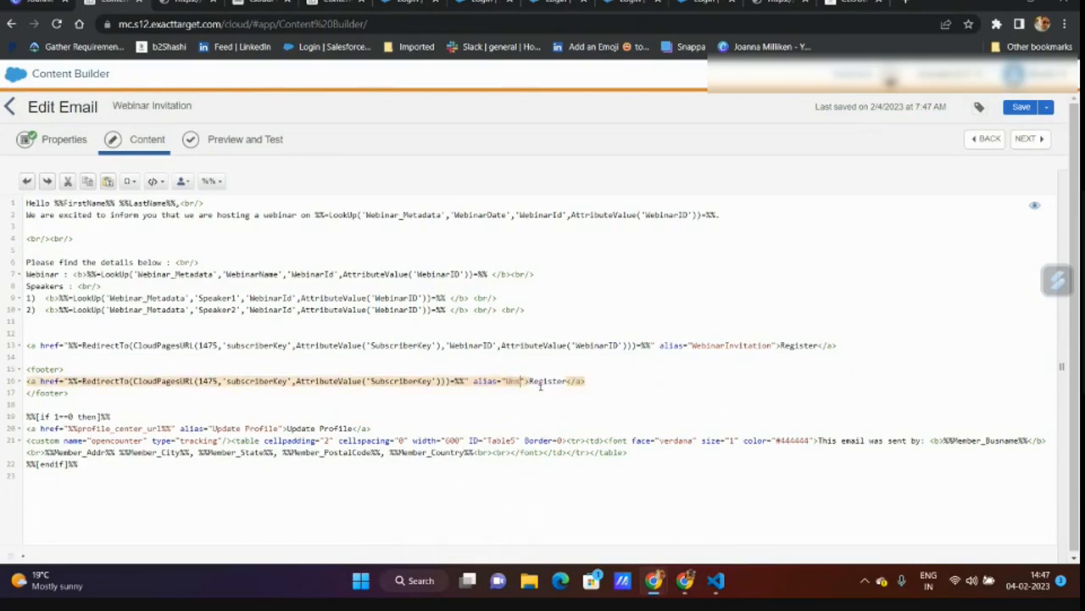
pyautogui.write('ribe')
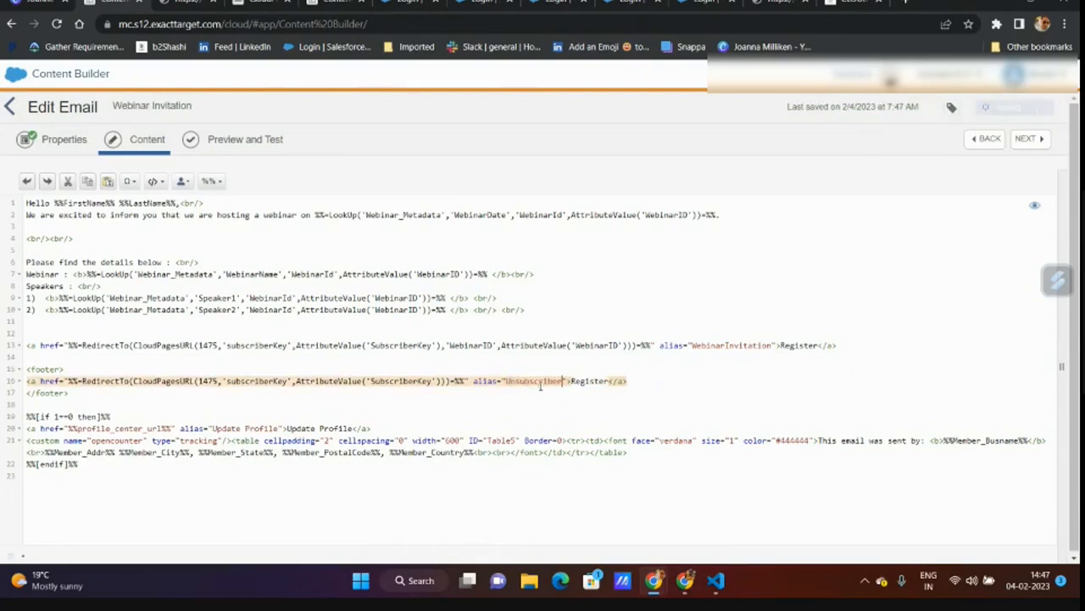
pyautogui.doubleClick(541, 383)
pyautogui.hotkey('ctrl', 'c')
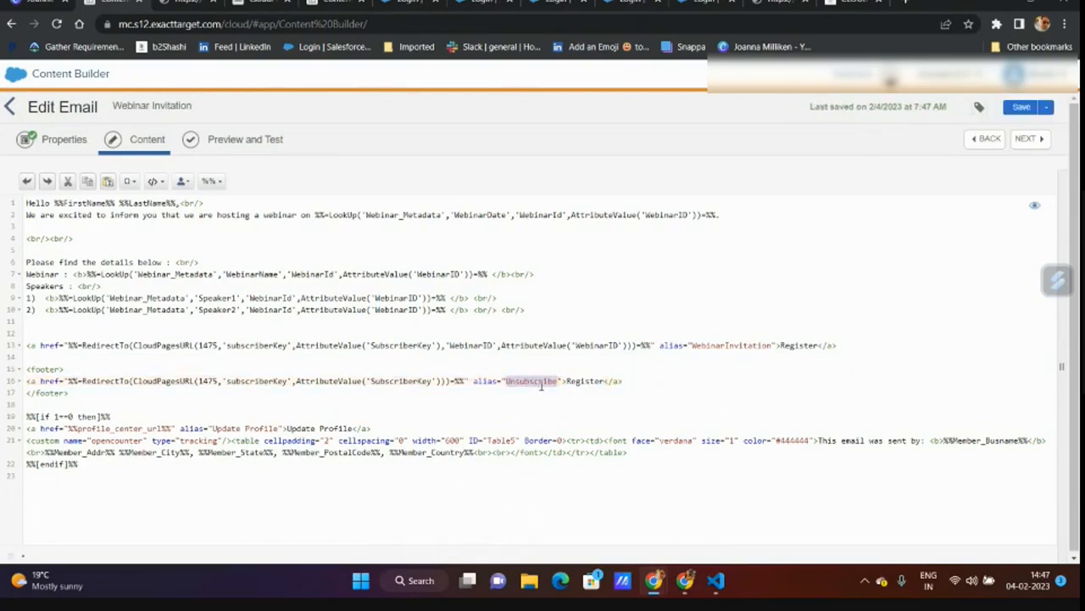
pyautogui.doubleClick(588, 382)
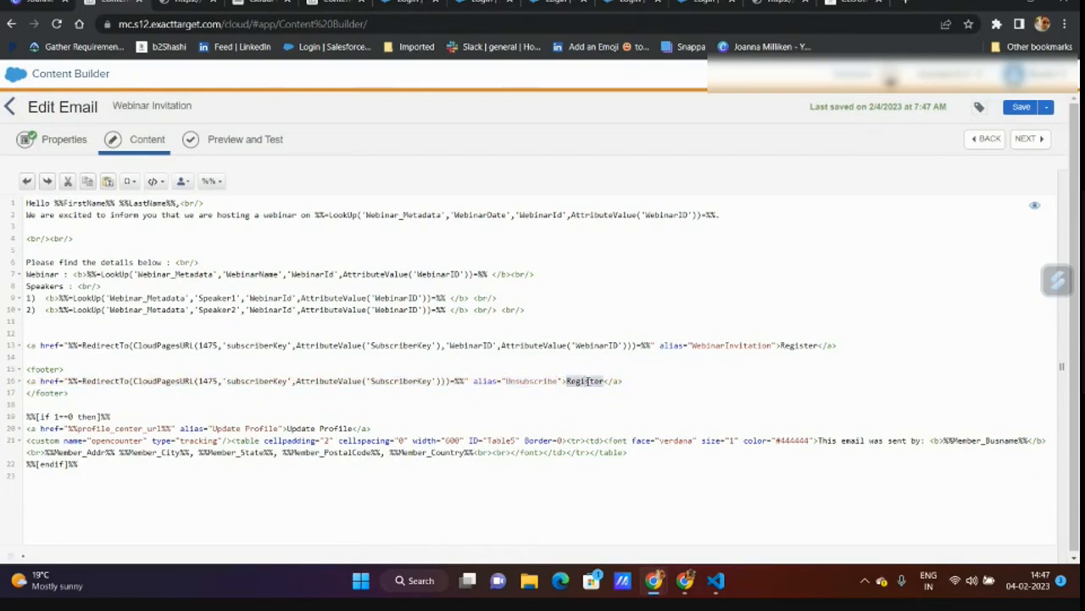
pyautogui.hotkey('ctrl', 'v')
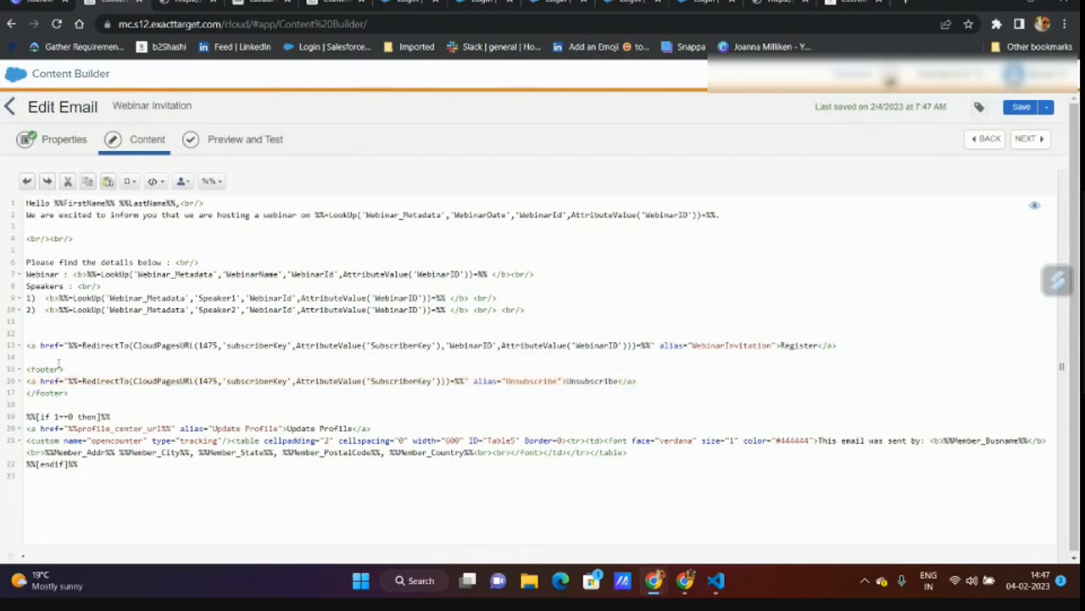
pyautogui.write('<br>')
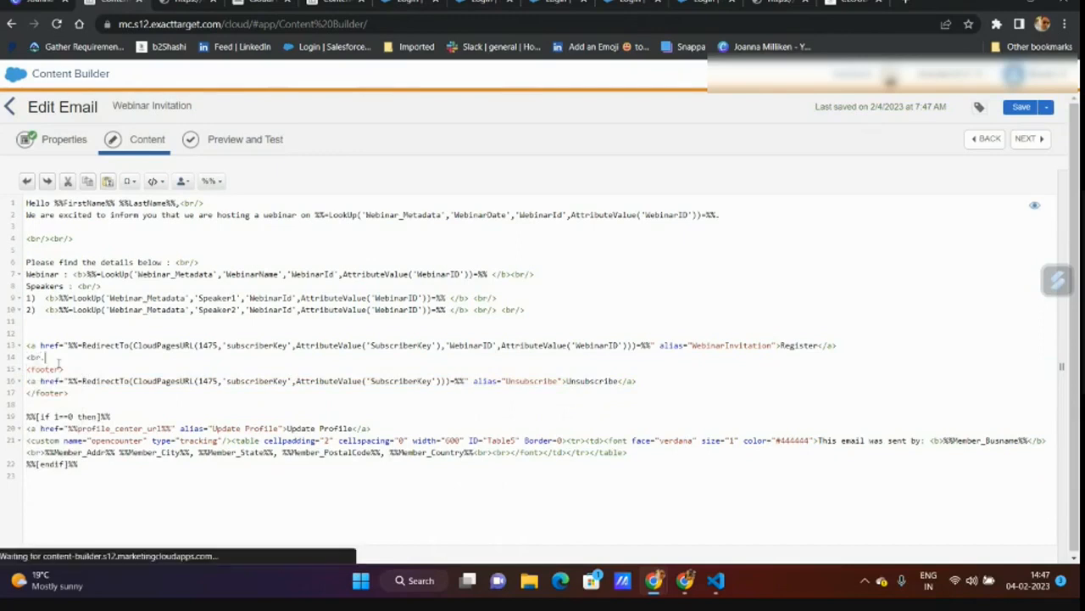
pyautogui.write('/')
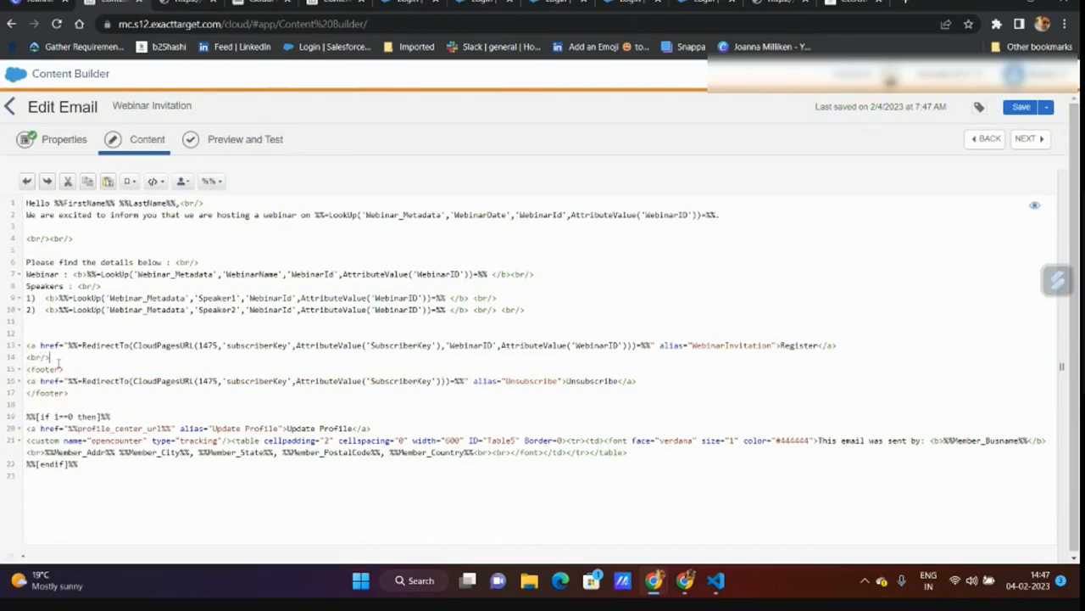
pyautogui.write('<br/>')
# - Copy the Custom Unsubscription page ID 1473 over 1475 in the Unsubscribe link and save the email
pyautogui.click(253, 7)
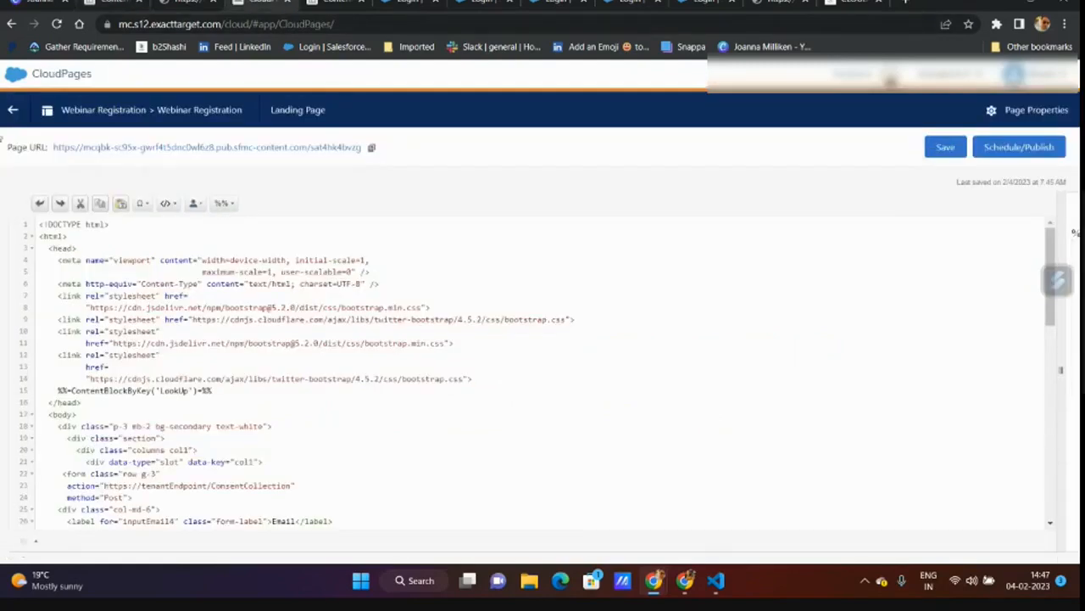
pyautogui.click(12, 110)
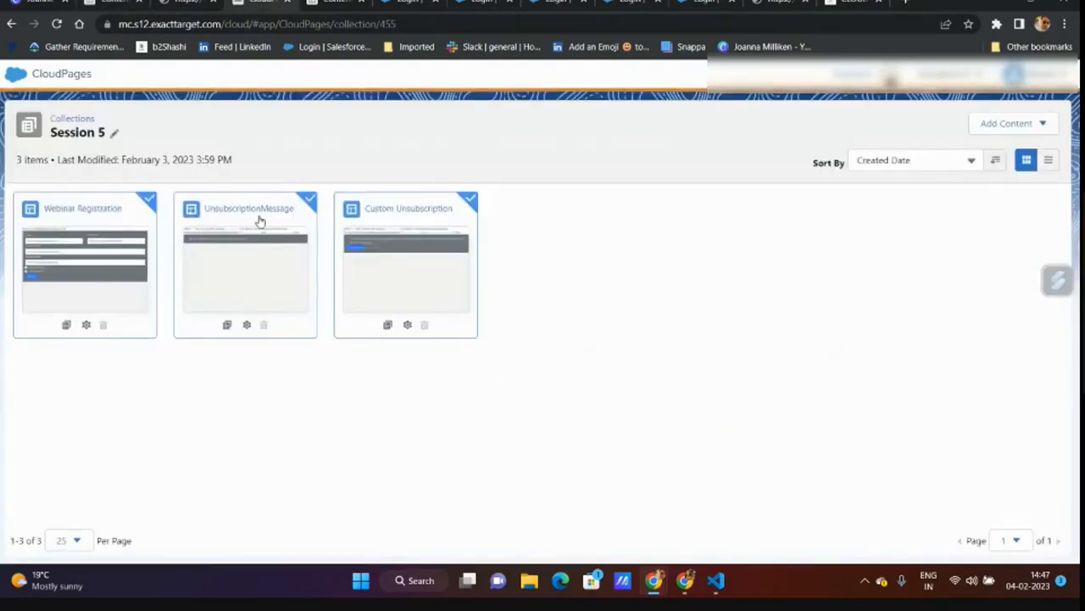
pyautogui.click(407, 319)
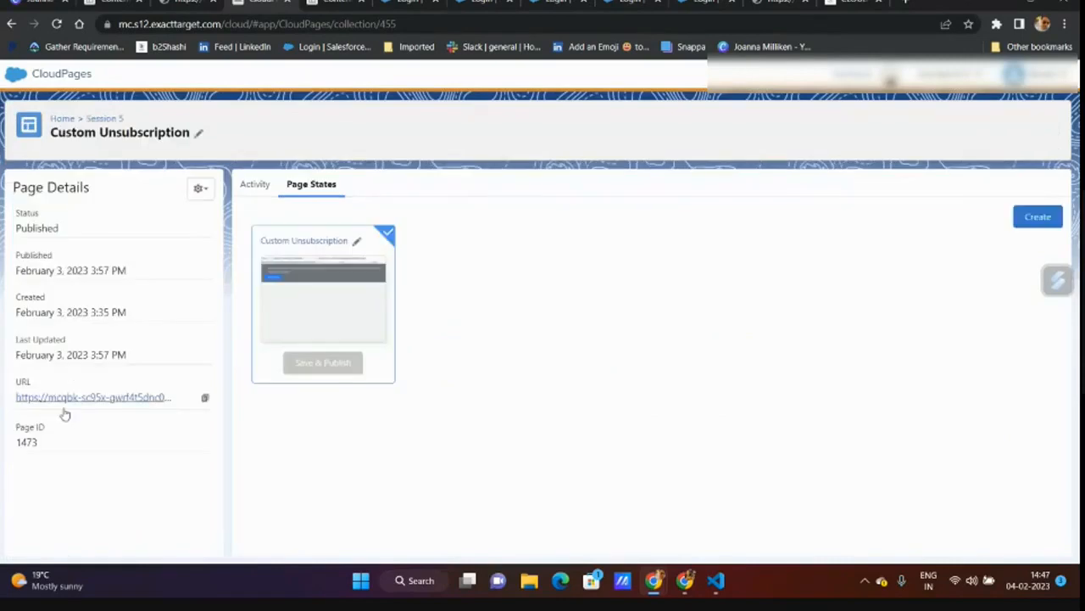
pyautogui.doubleClick(27, 442)
pyautogui.hotkey('ctrl', 'c')
pyautogui.click(116, 2)
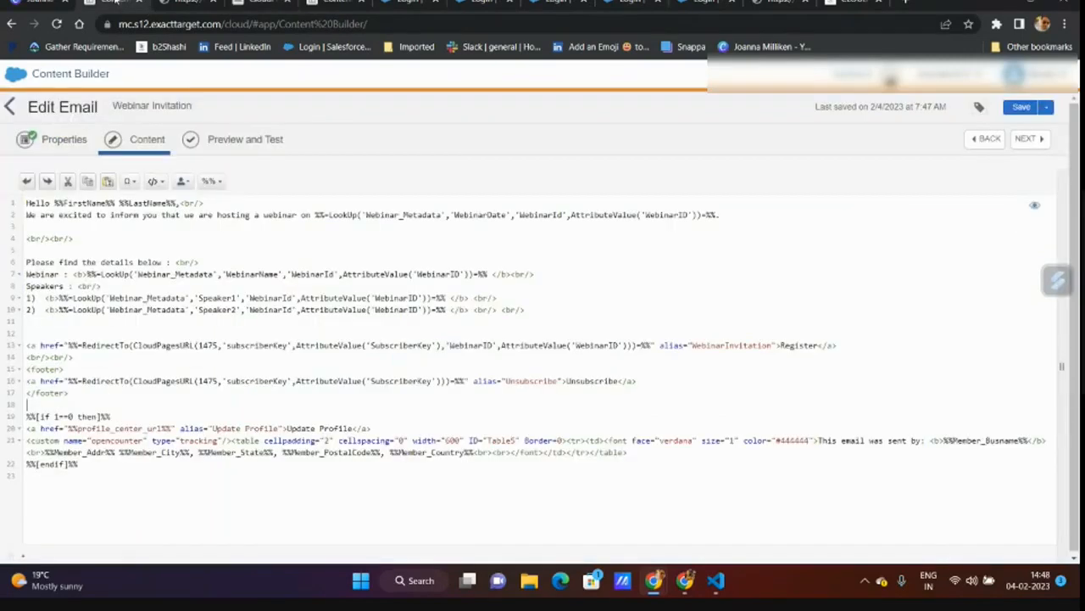
pyautogui.doubleClick(206, 381)
pyautogui.hotkey('ctrl', 'v')
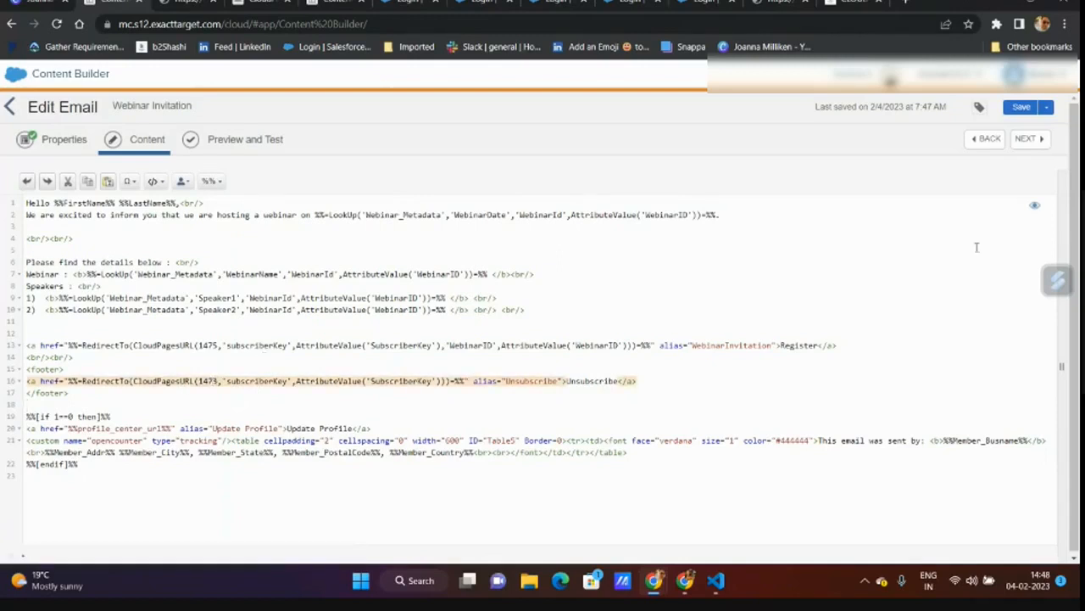
pyautogui.click(1022, 108)
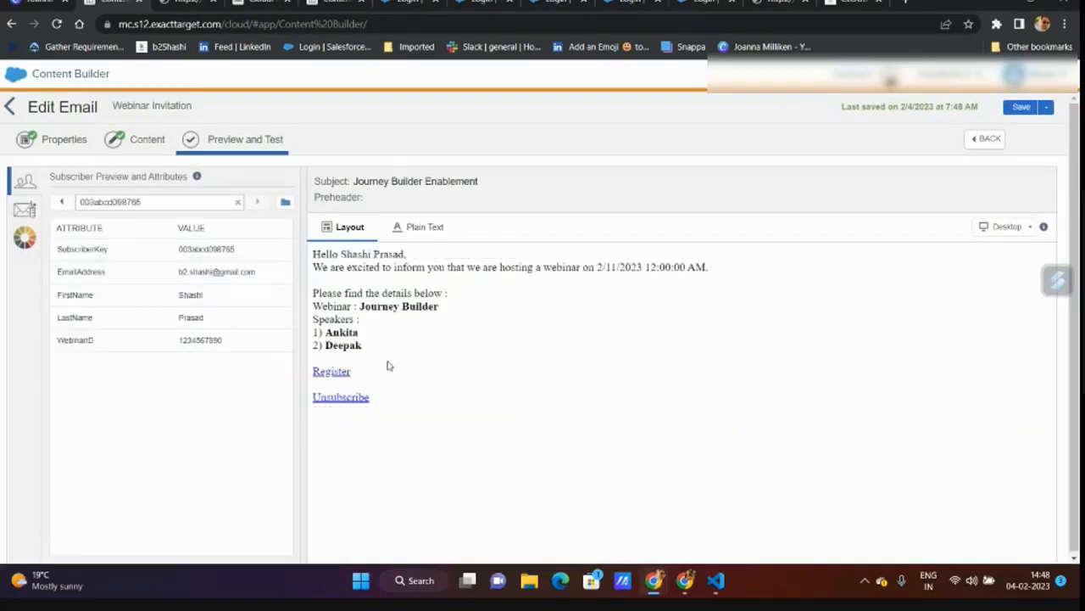
# - Follow the preview's Unsubscribe link and submit the page until it confirms 'You have successfully unsubscribed'
pyautogui.click(360, 398)
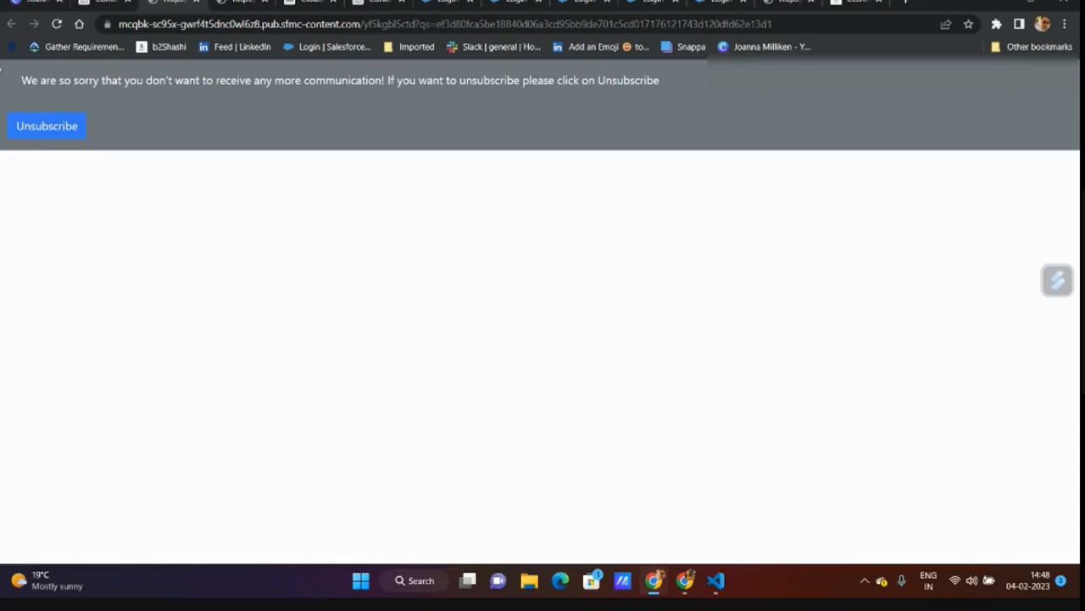
pyautogui.click(38, 129)
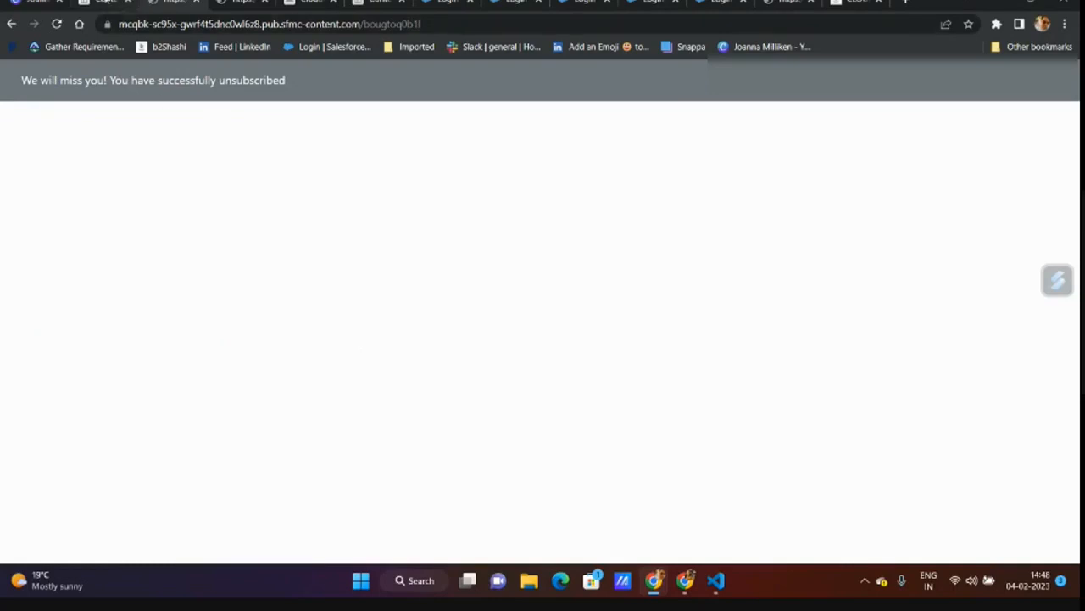
pyautogui.click(105, 3)
# - From the Marketing Cloud home, go into Contact Builder's Data Extensions list
pyautogui.click(448, 3)
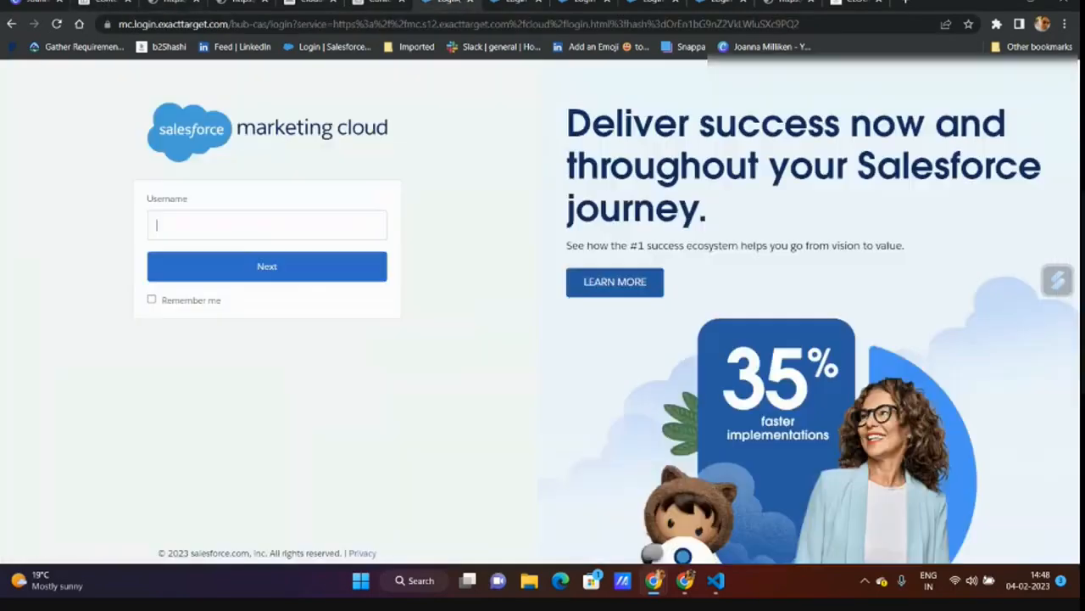
pyautogui.click(57, 26)
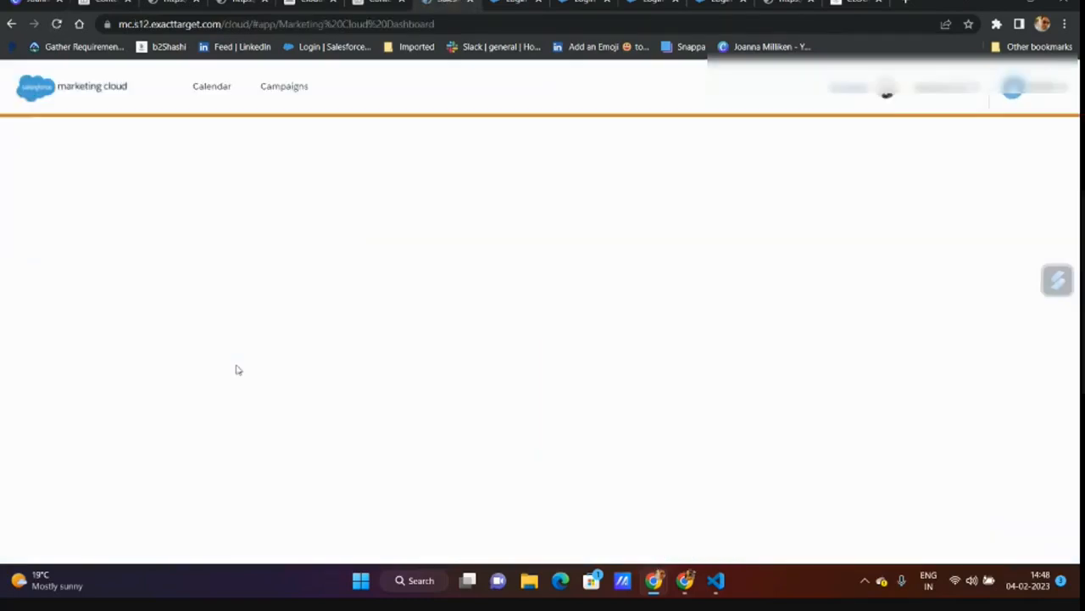
pyautogui.moveTo(568, 151)
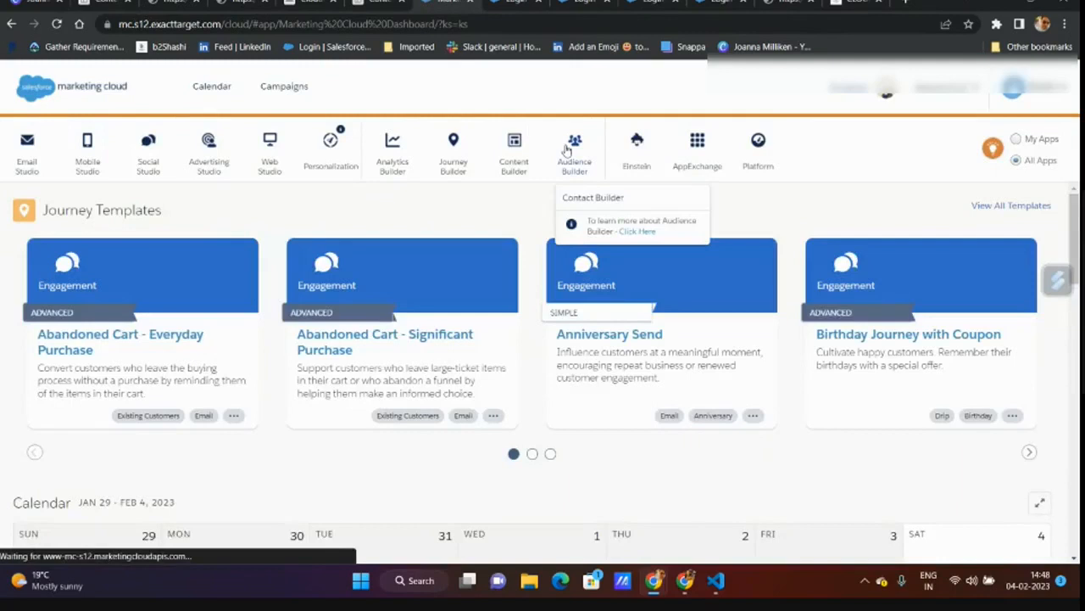
pyautogui.click(593, 198)
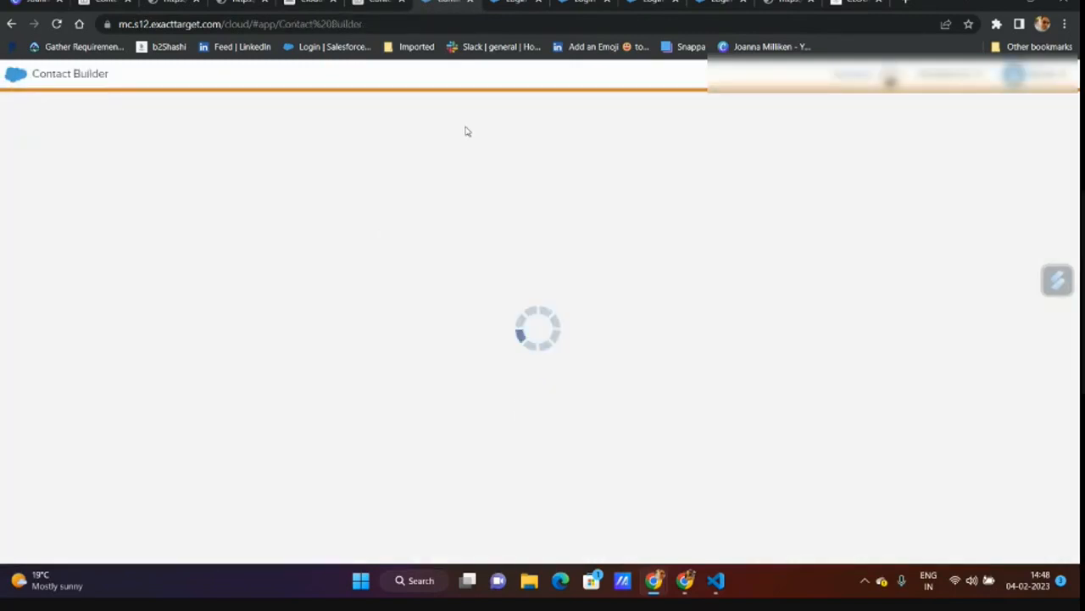
pyautogui.click(562, 80)
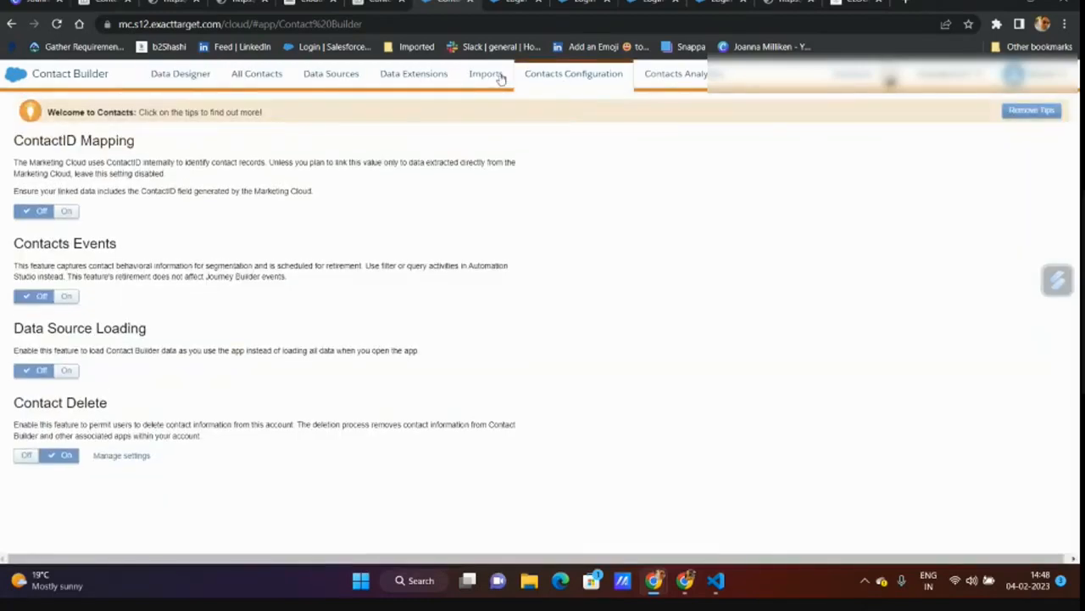
pyautogui.click(415, 77)
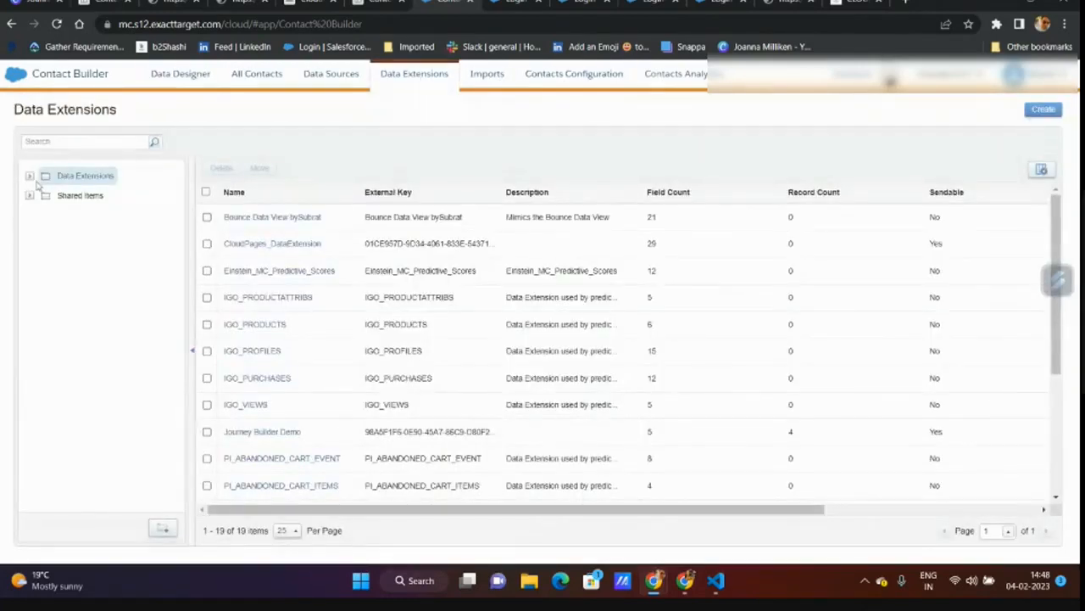
# - Open the SubscriberPreference data extension under Session 5 > Webinar and view its Records
pyautogui.click(29, 177)
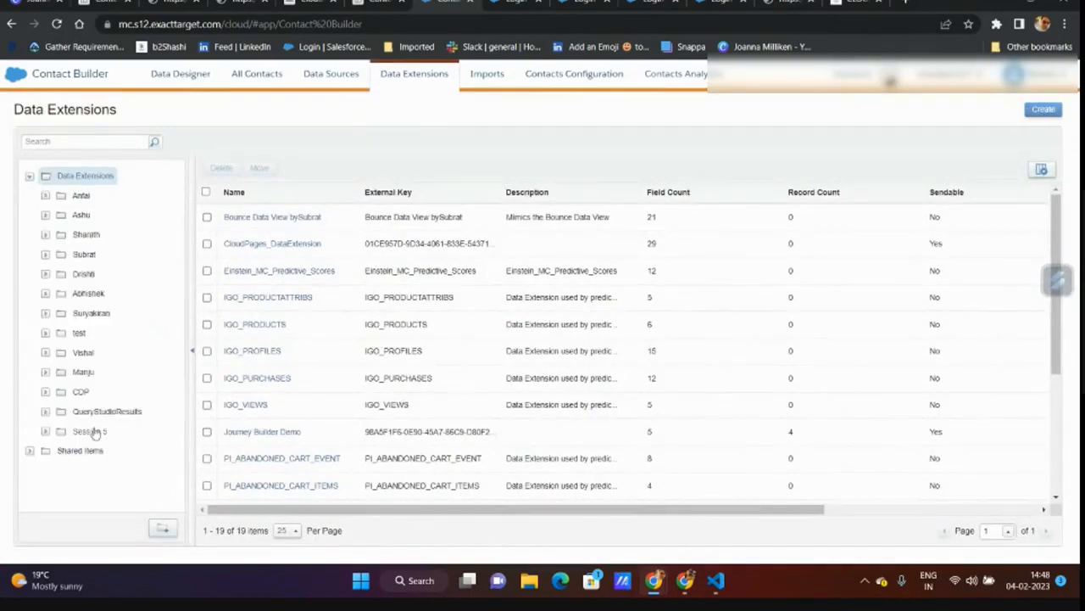
pyautogui.click(90, 430)
pyautogui.click(45, 432)
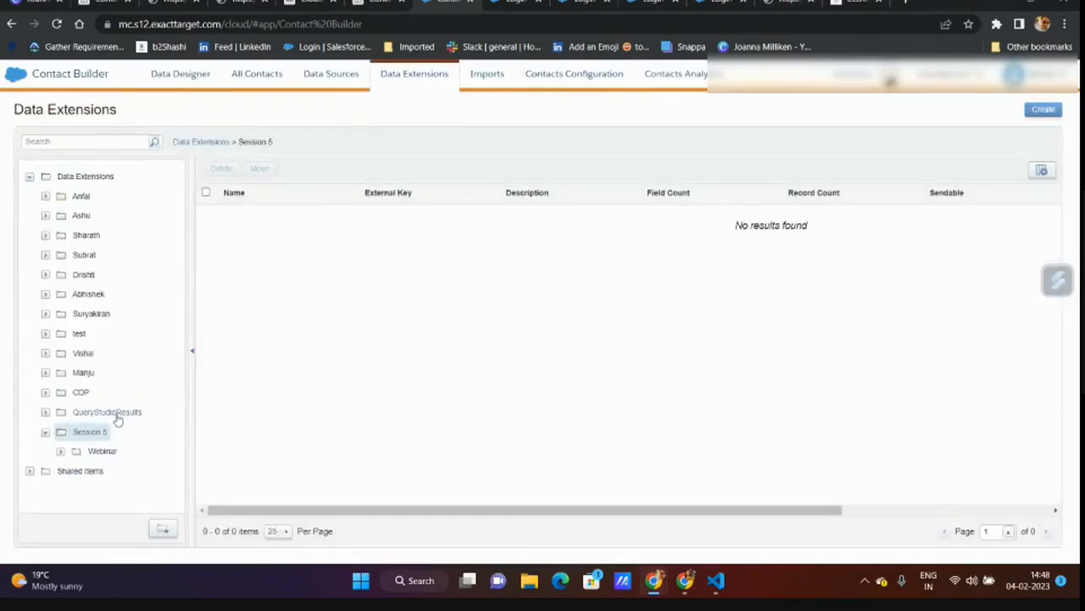
pyautogui.click(101, 452)
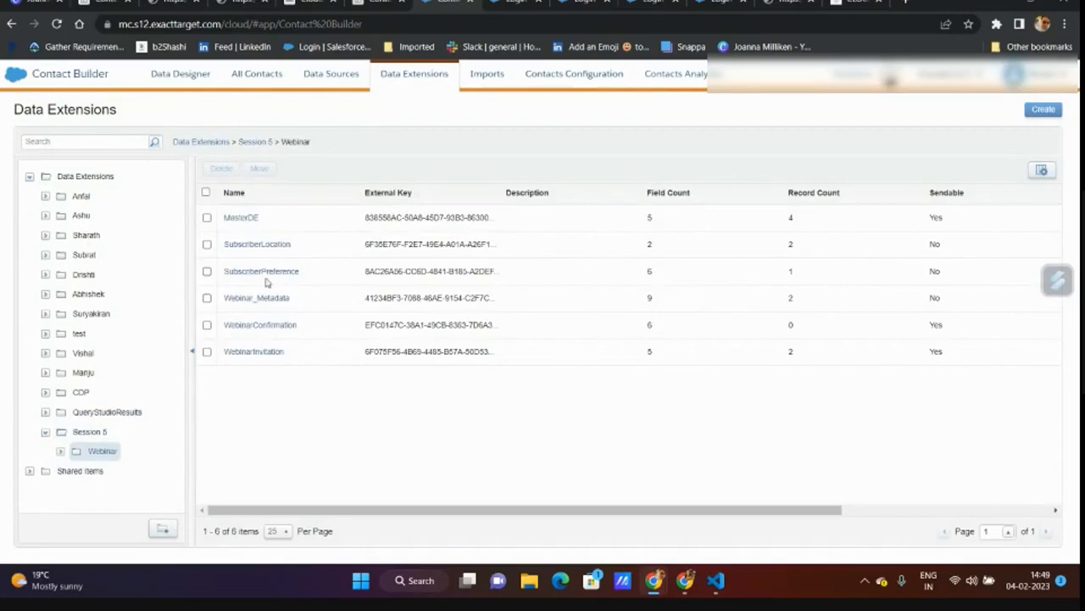
pyautogui.click(266, 276)
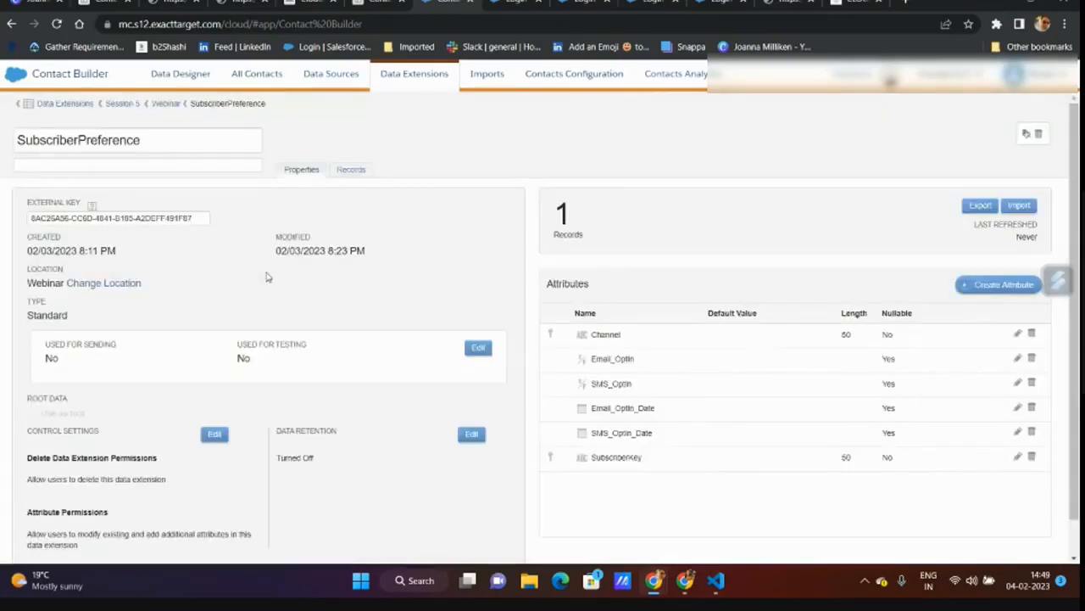
pyautogui.click(358, 170)
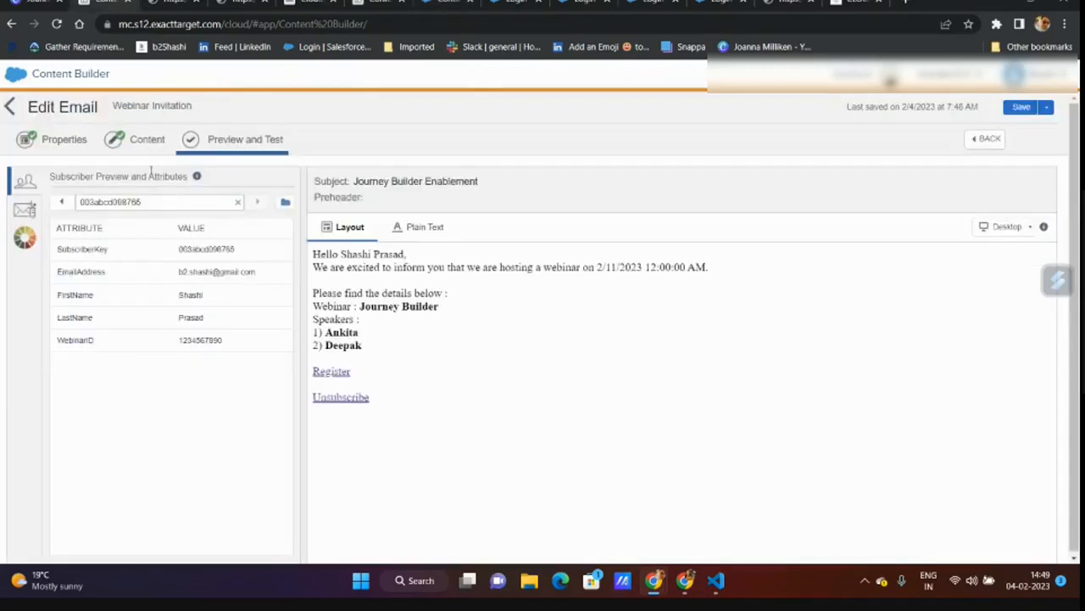
# - Open the Session 5 UNSUBSCRIBE snippet in edit mode and review its LogUnsubEvent AMPscript
pyautogui.click(7, 108)
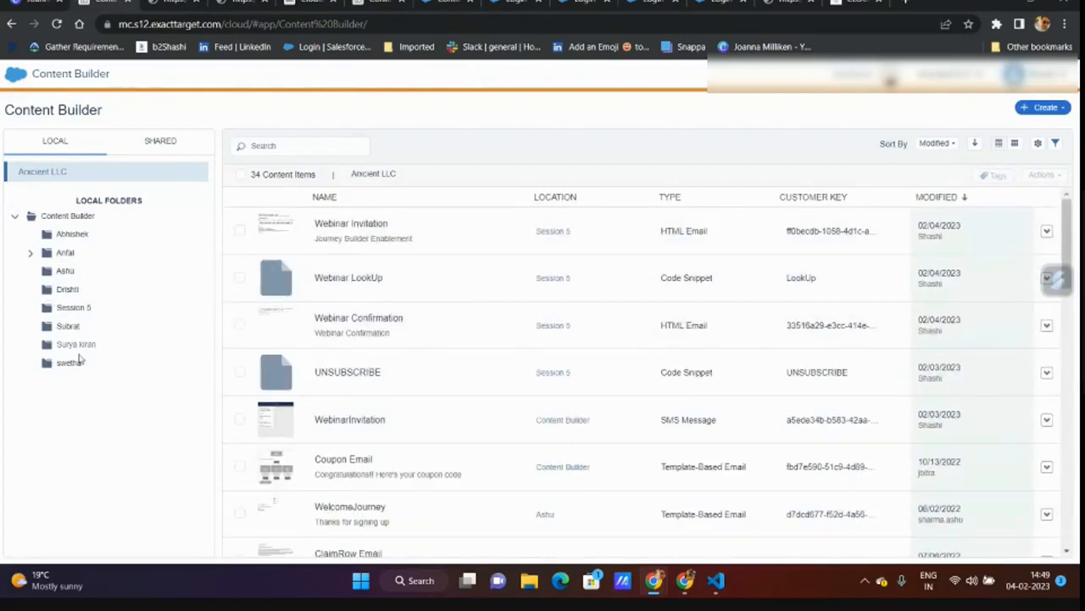
pyautogui.click(71, 307)
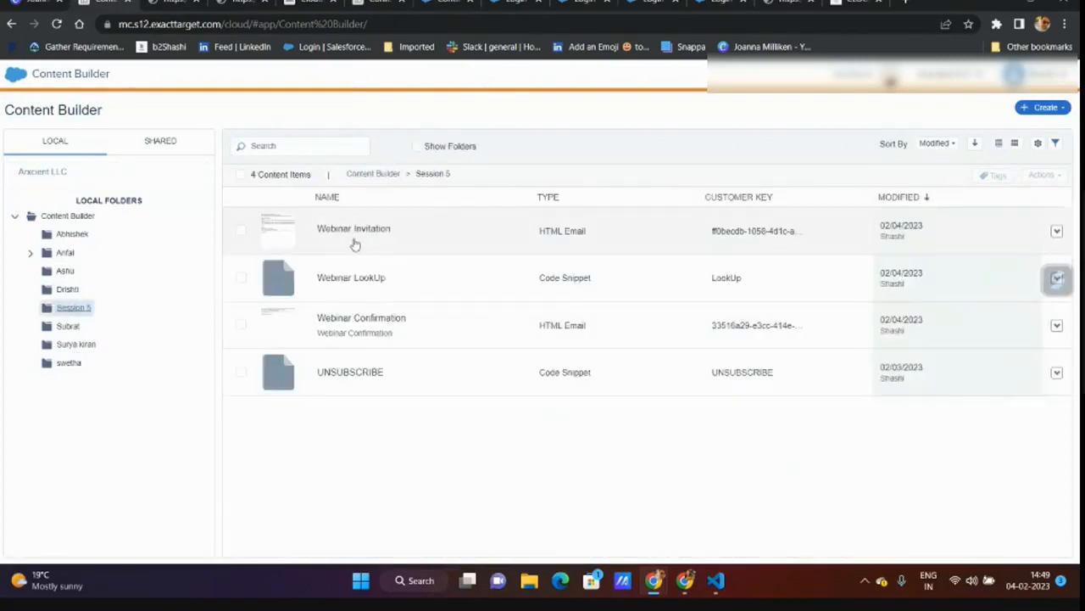
pyautogui.click(393, 381)
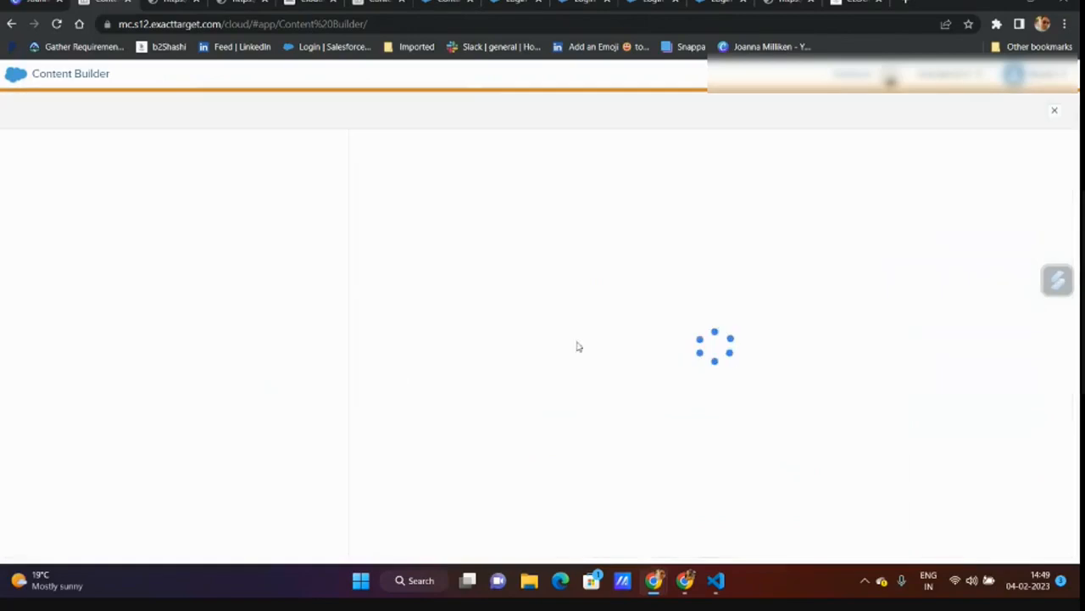
pyautogui.click(1007, 110)
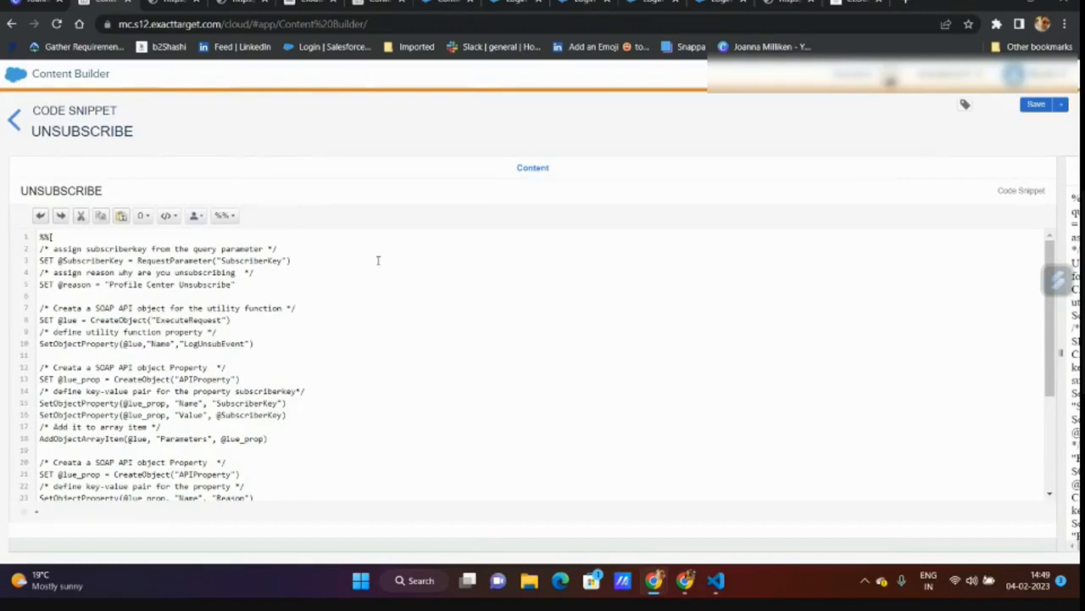
pyautogui.doubleClick(193, 343)
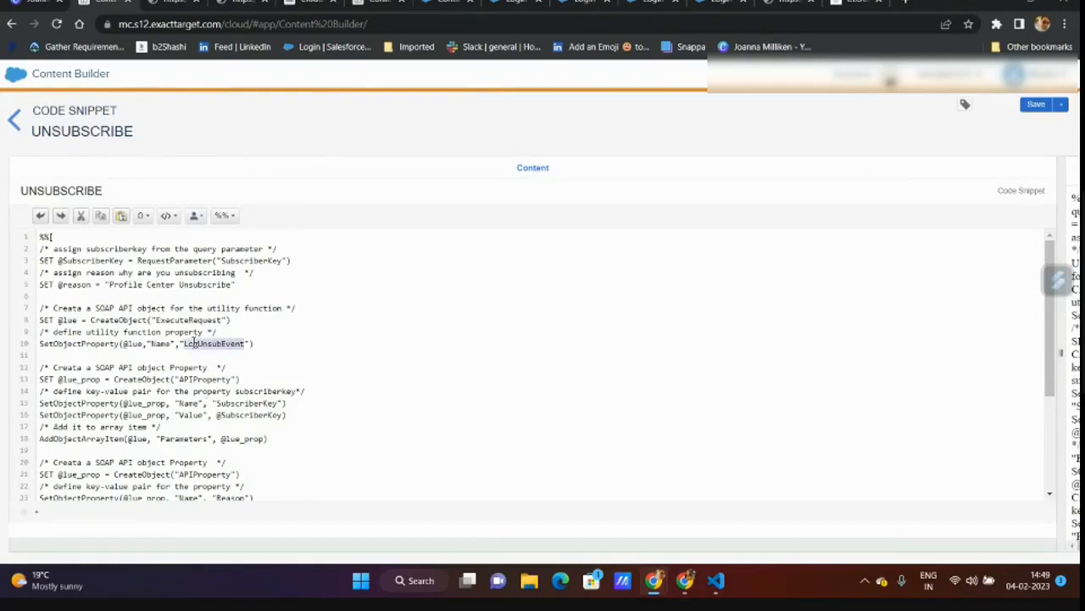
pyautogui.scroll(-3, 334, 370)
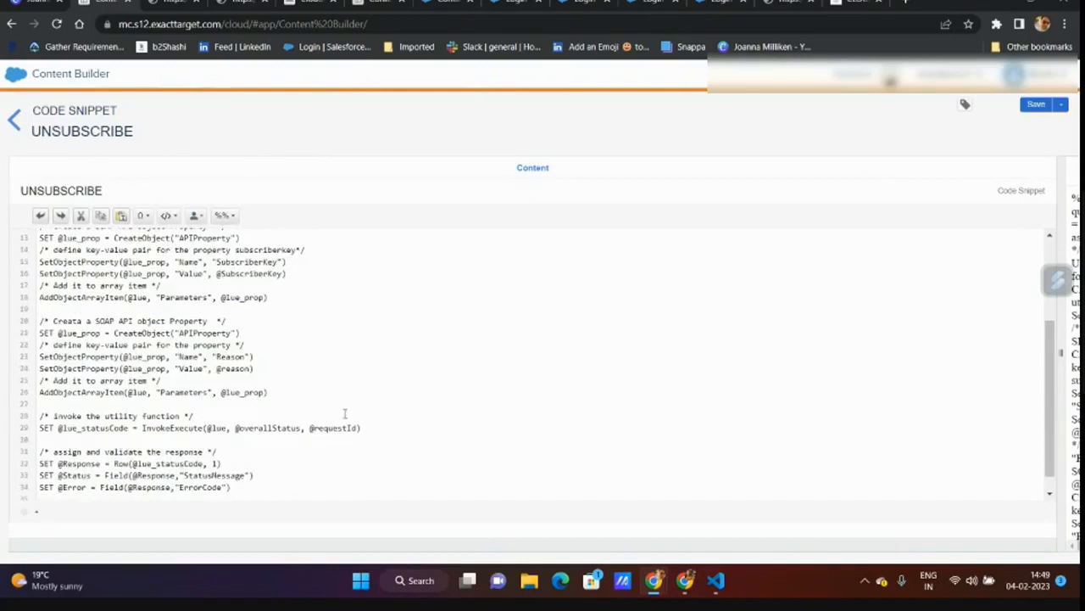
pyautogui.scroll(3, 345, 412)
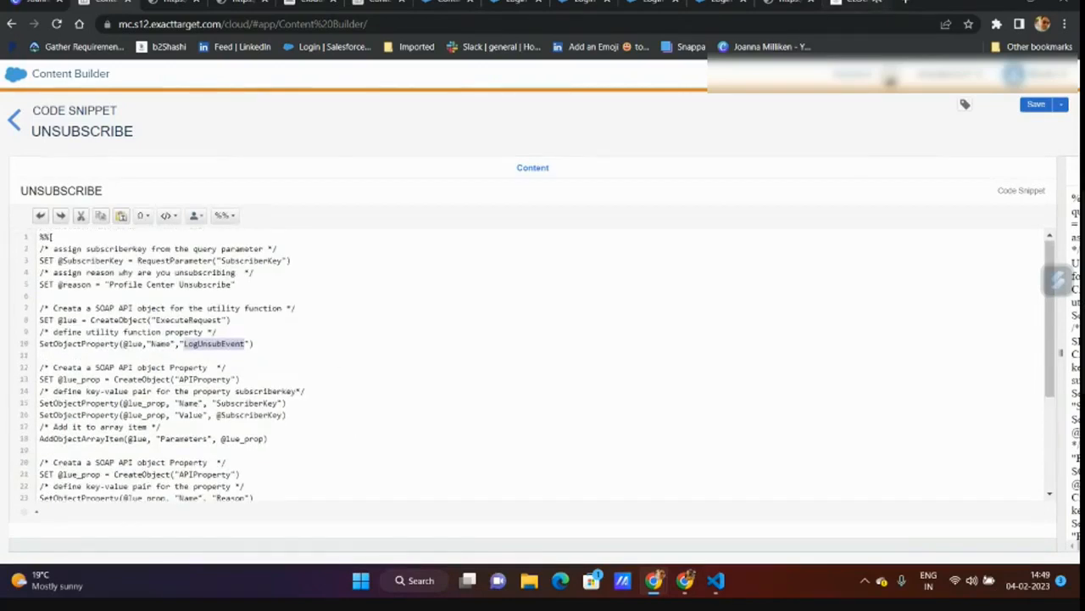
pyautogui.click(859, 6)
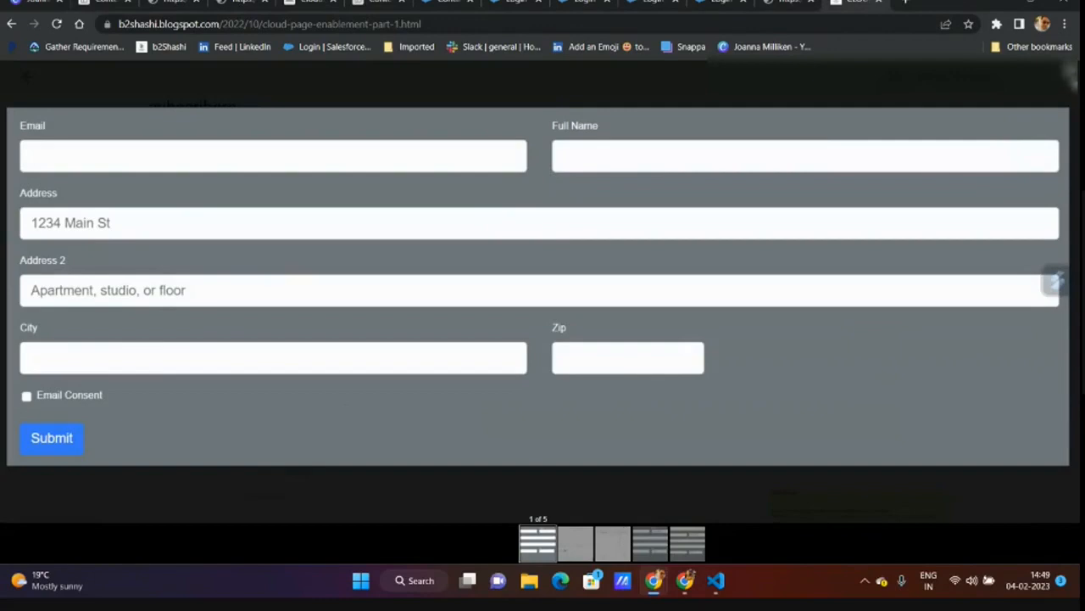
pyautogui.click(1071, 74)
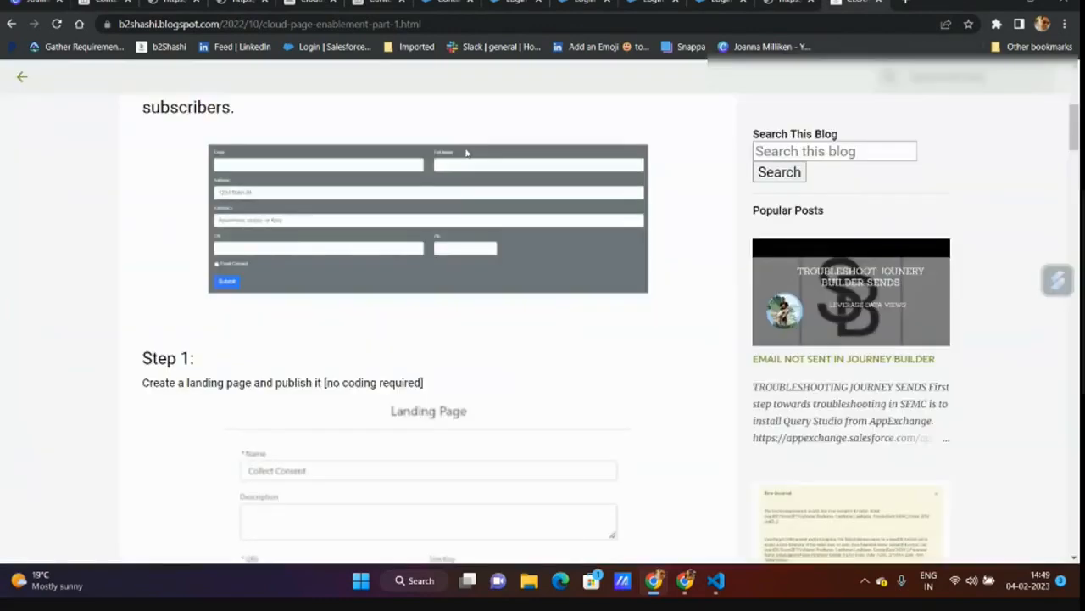
pyautogui.click(22, 77)
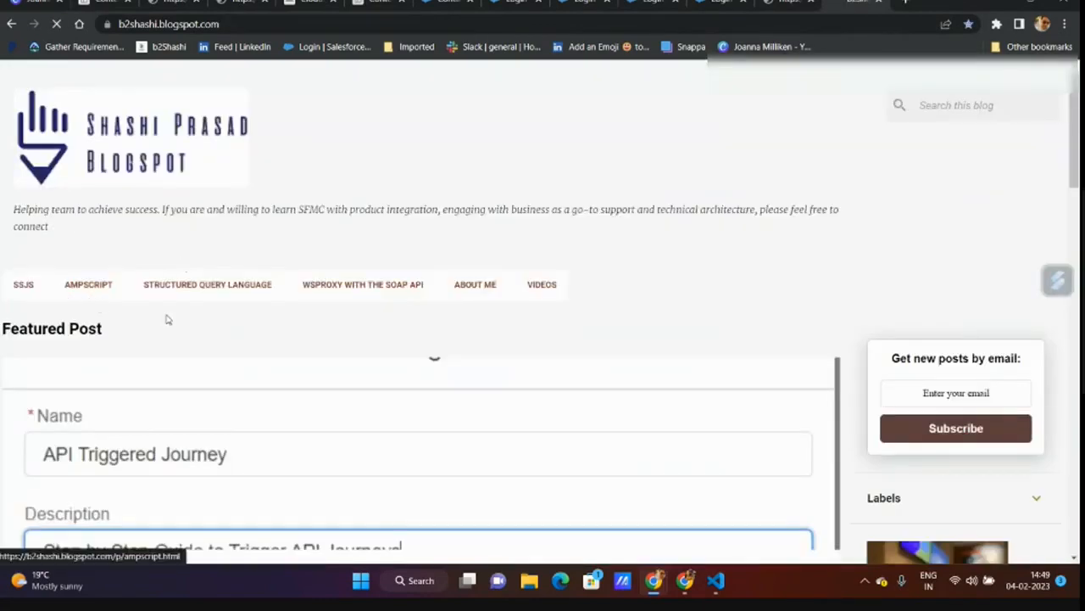
pyautogui.click(67, 286)
pyautogui.scroll(-3, 252, 383)
pyautogui.scroll(-10, 254, 382)
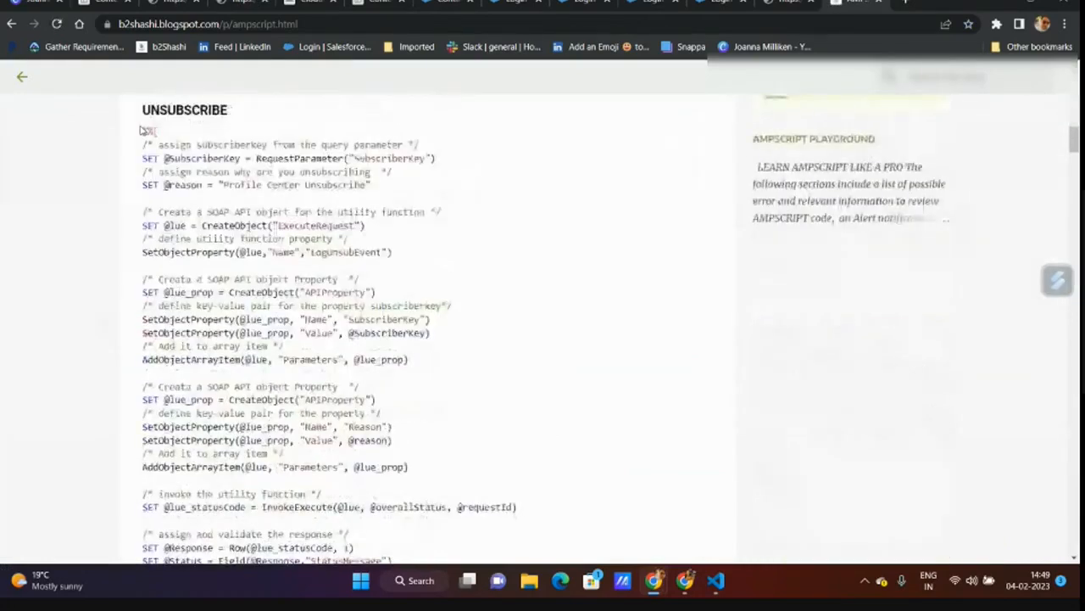
pyautogui.scroll(-2, 204, 250)
pyautogui.scroll(2, 322, 391)
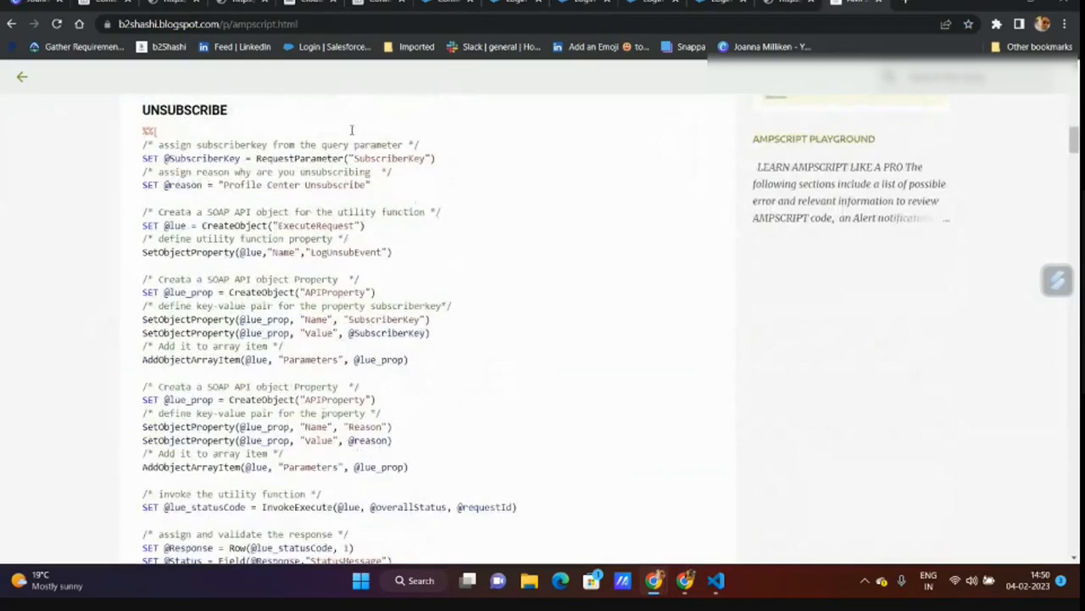
pyautogui.click(127, 5)
pyautogui.click(310, 400)
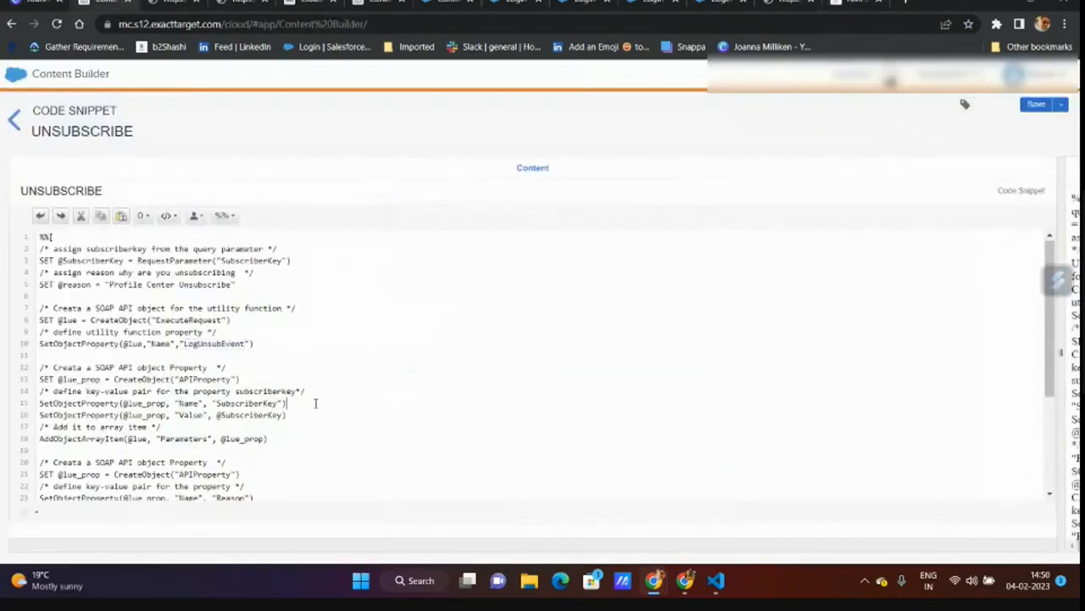
# - Open the published Custom Unsubscription page and unsubscribe through it to test it
pyautogui.click(14, 120)
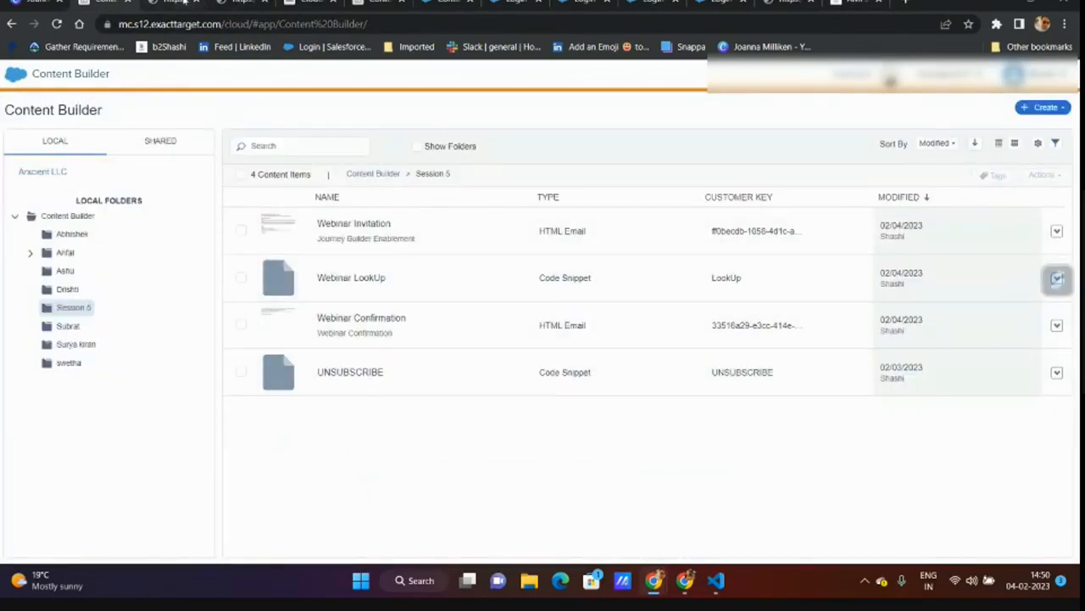
pyautogui.click(304, 5)
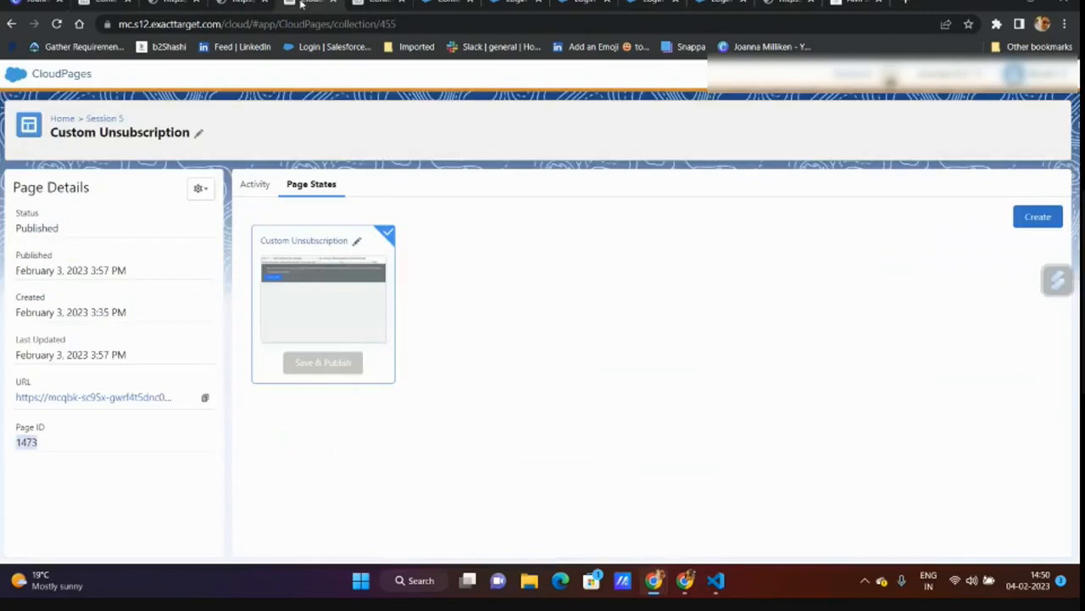
pyautogui.click(100, 118)
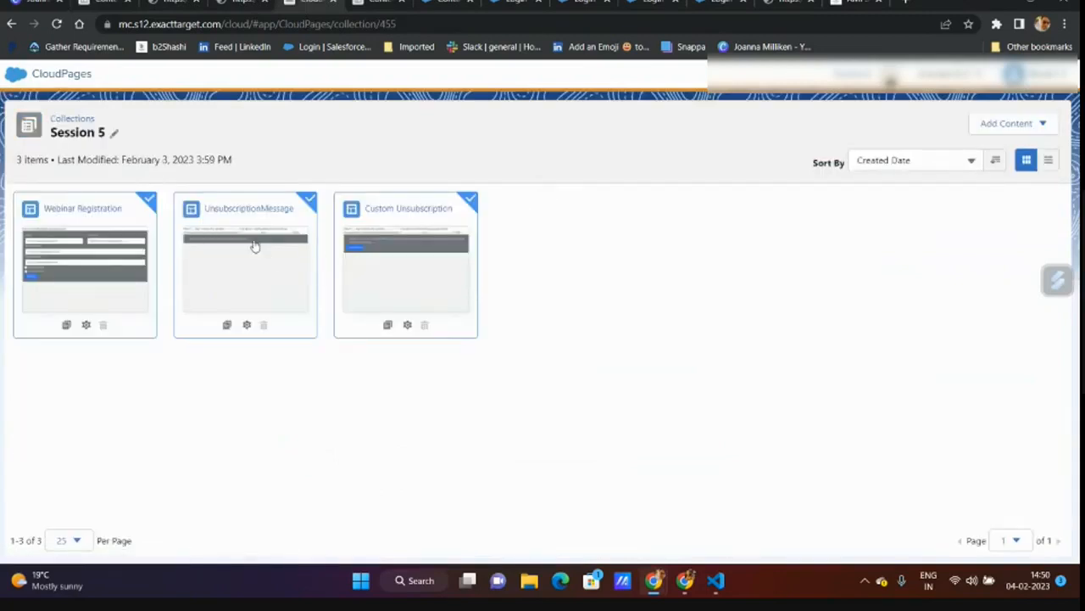
pyautogui.click(413, 253)
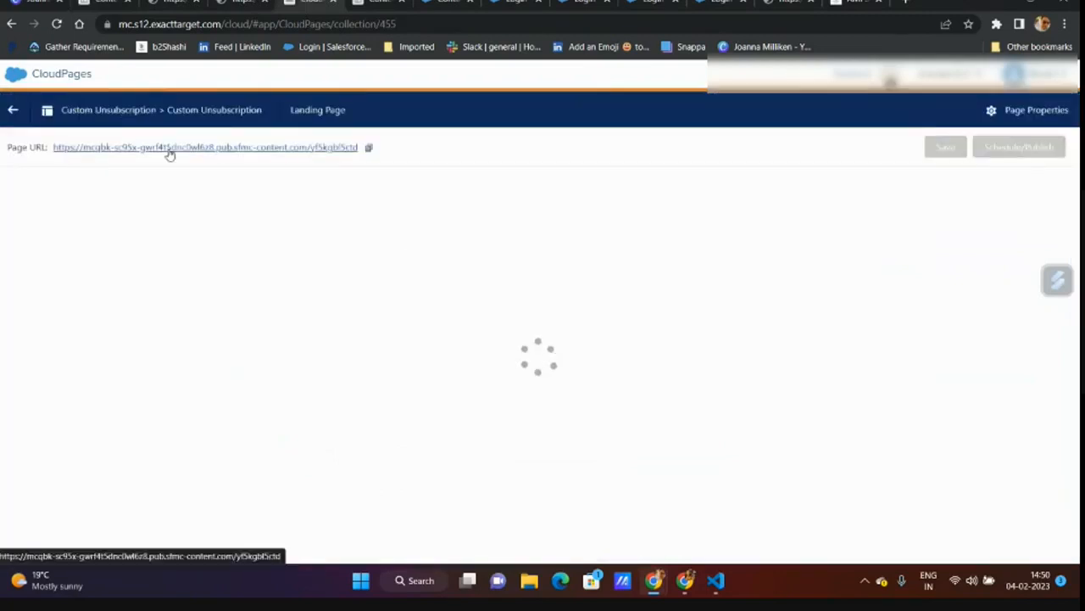
pyautogui.click(168, 149)
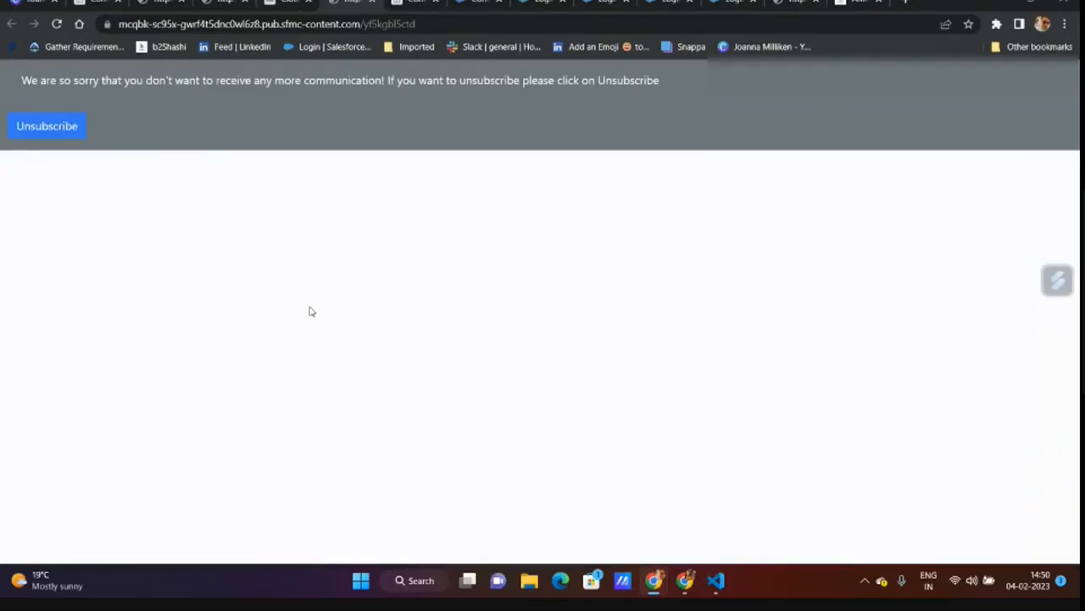
pyautogui.click(53, 126)
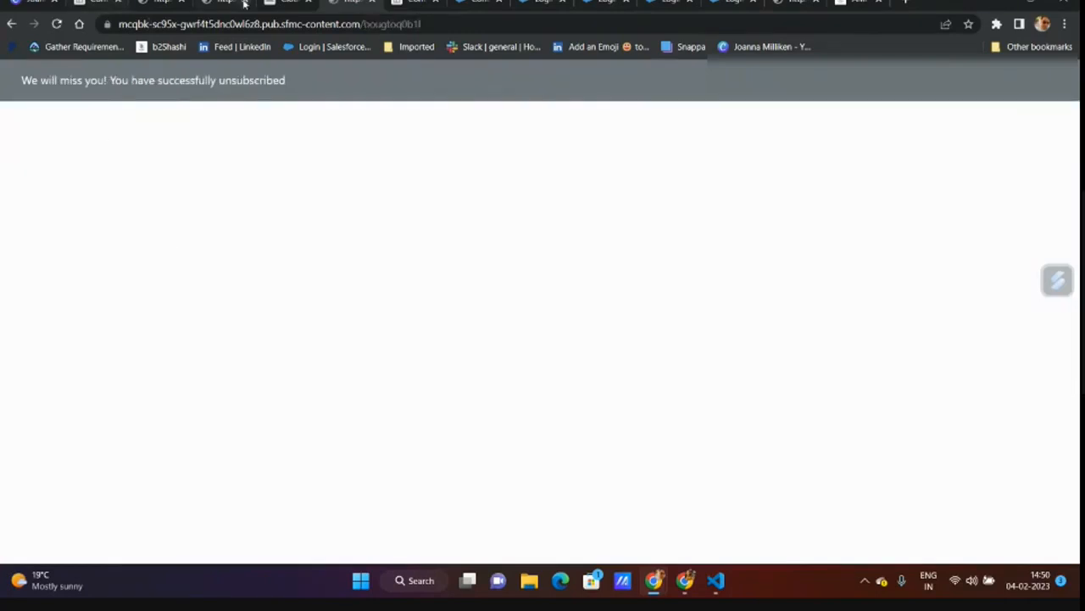
# - Open the UnsubscriptionMessage landing page's code from the Session 5 collection
pyautogui.click(284, 3)
pyautogui.click(13, 109)
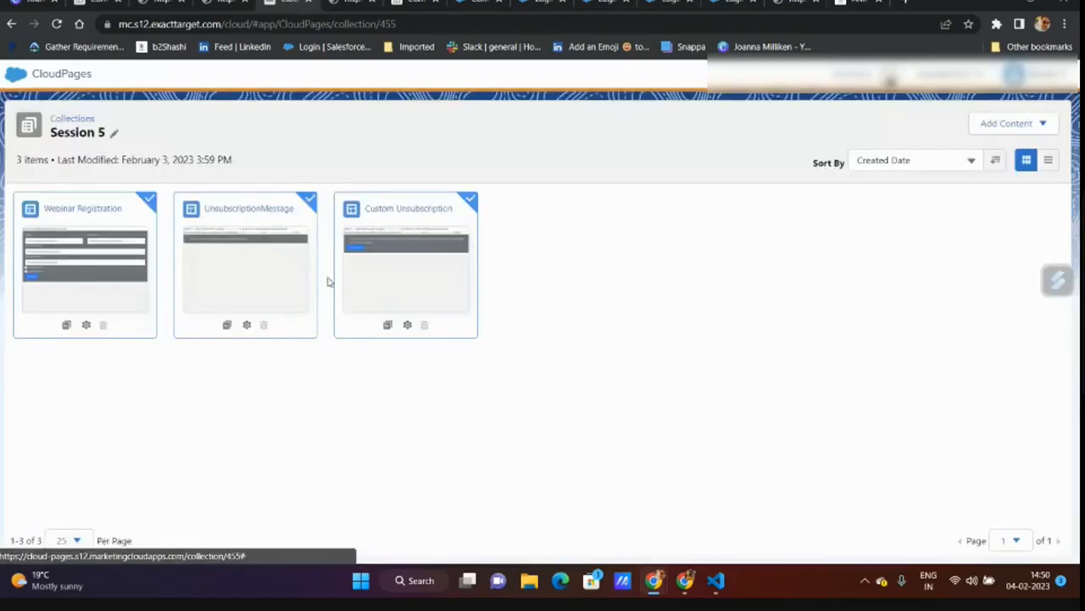
pyautogui.click(242, 243)
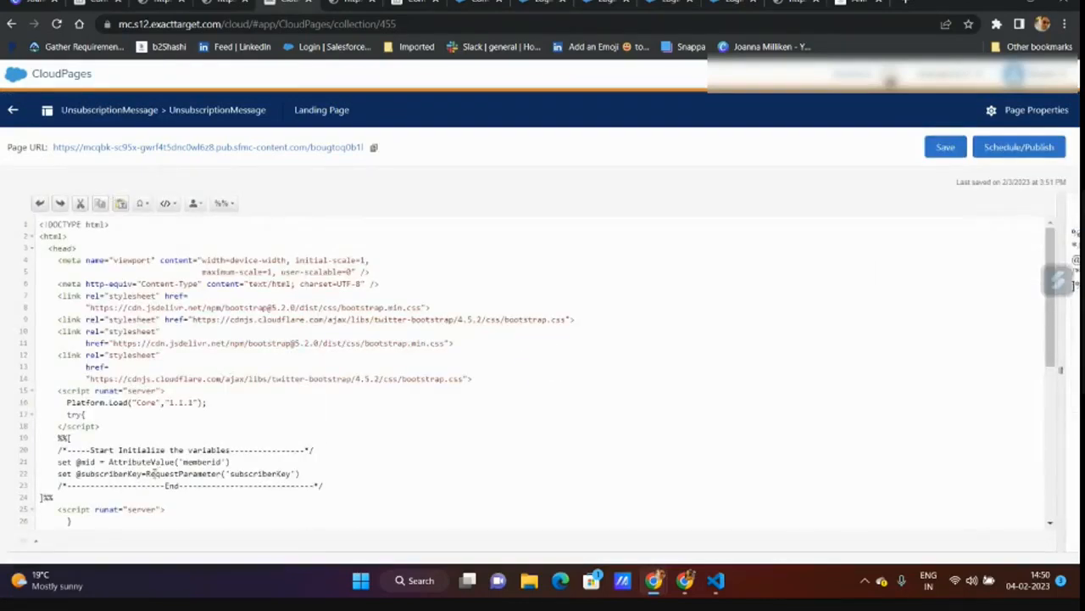
# - Add a new line after line 22 and start a ContentBlockByKey call
pyautogui.doubleClick(155, 474)
pyautogui.scroll(-3, 298, 467)
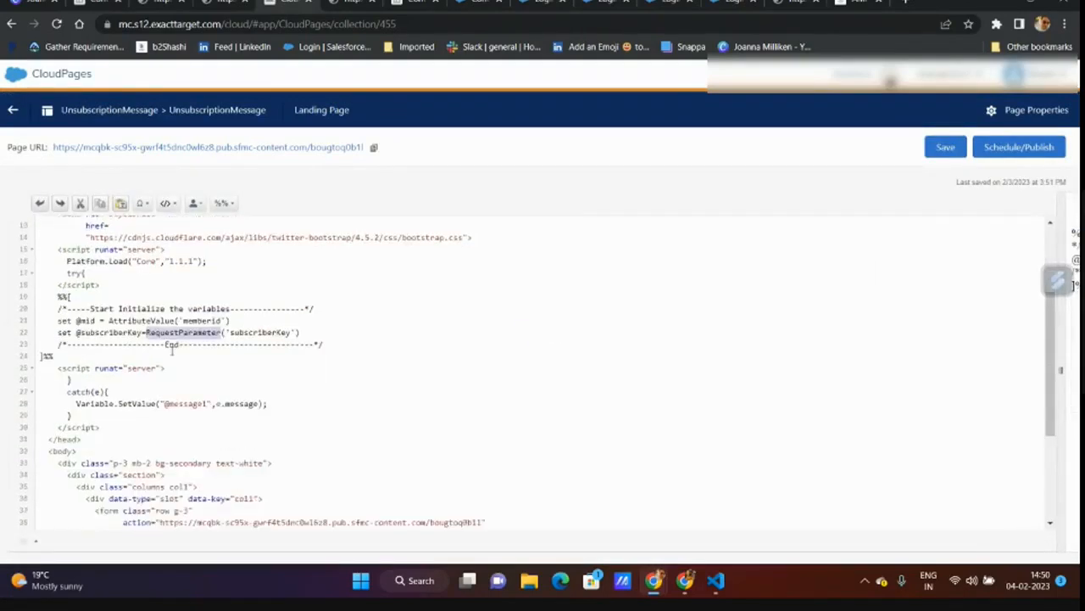
pyautogui.click(316, 338)
pyautogui.press('Return')
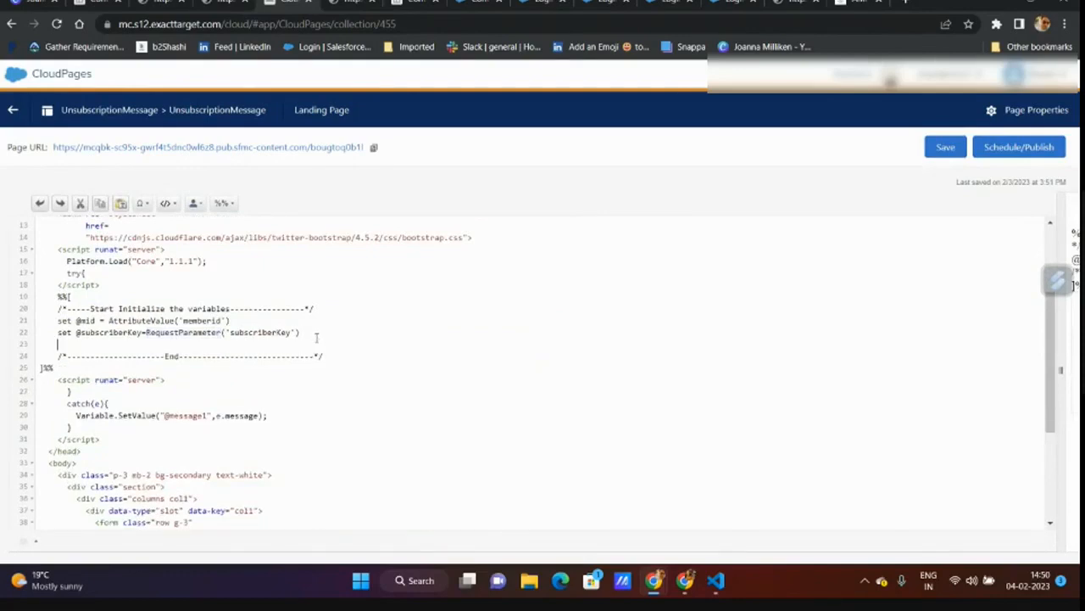
pyautogui.write('(ontentBlockByKey(')
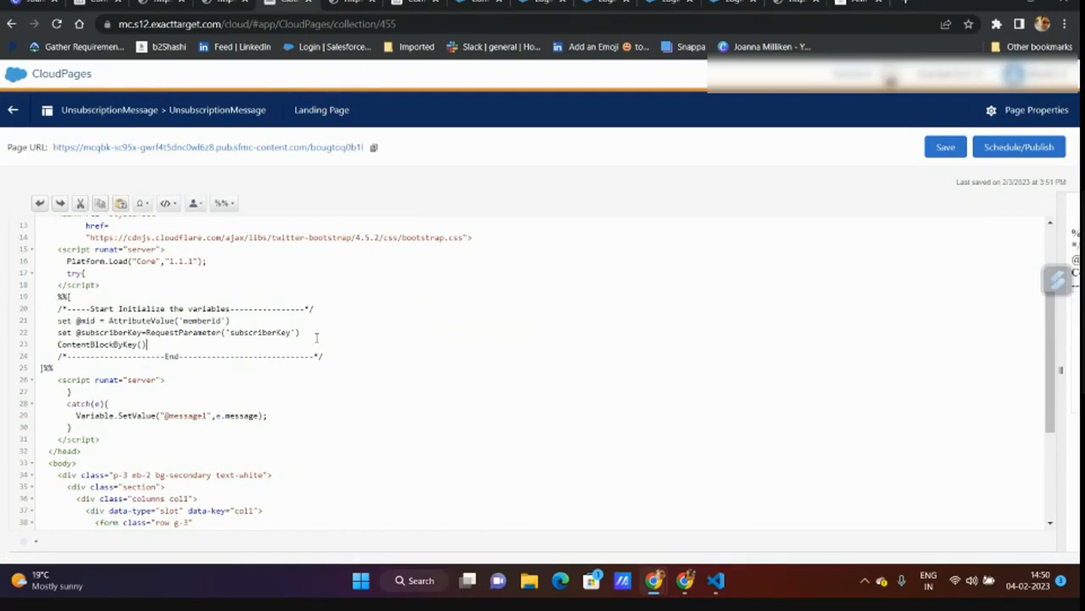
# - Paste the UNSUBSCRIBE snippet's customer key into ContentBlockByKey('') and publish the page
pyautogui.click(87, 3)
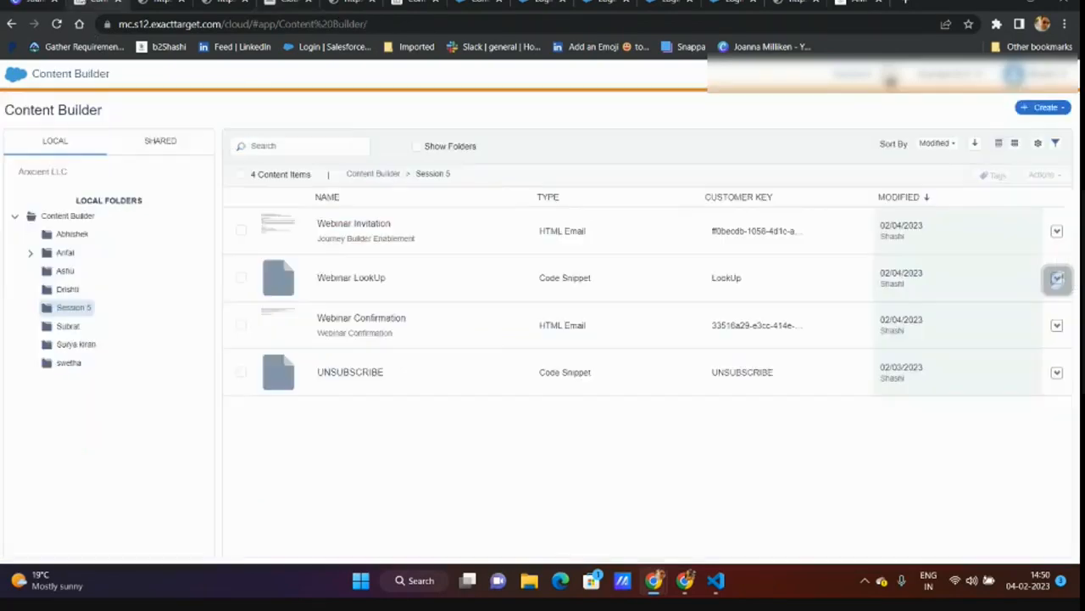
pyautogui.click(397, 383)
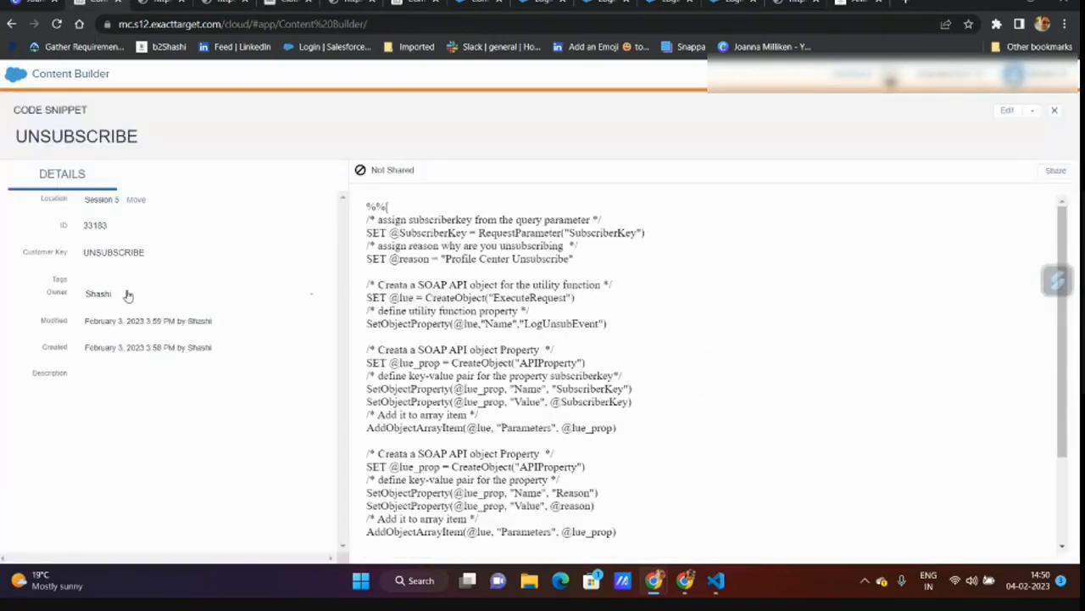
pyautogui.moveTo(88, 259)
pyautogui.click(307, 254)
pyautogui.click(285, 4)
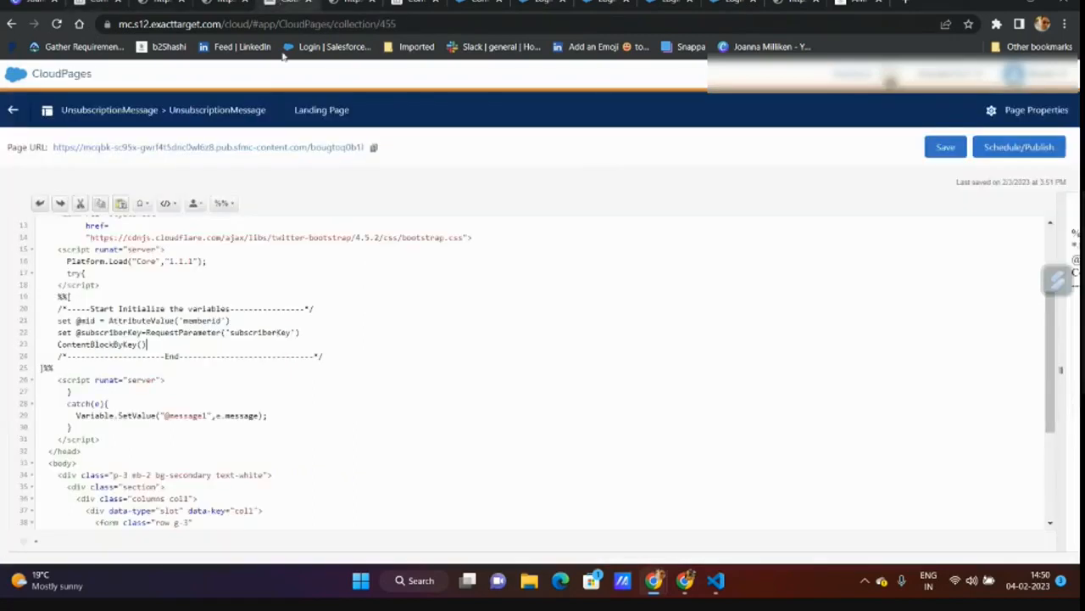
pyautogui.click(142, 344)
pyautogui.write("'")
pyautogui.hotkey('ctrl', 'v')
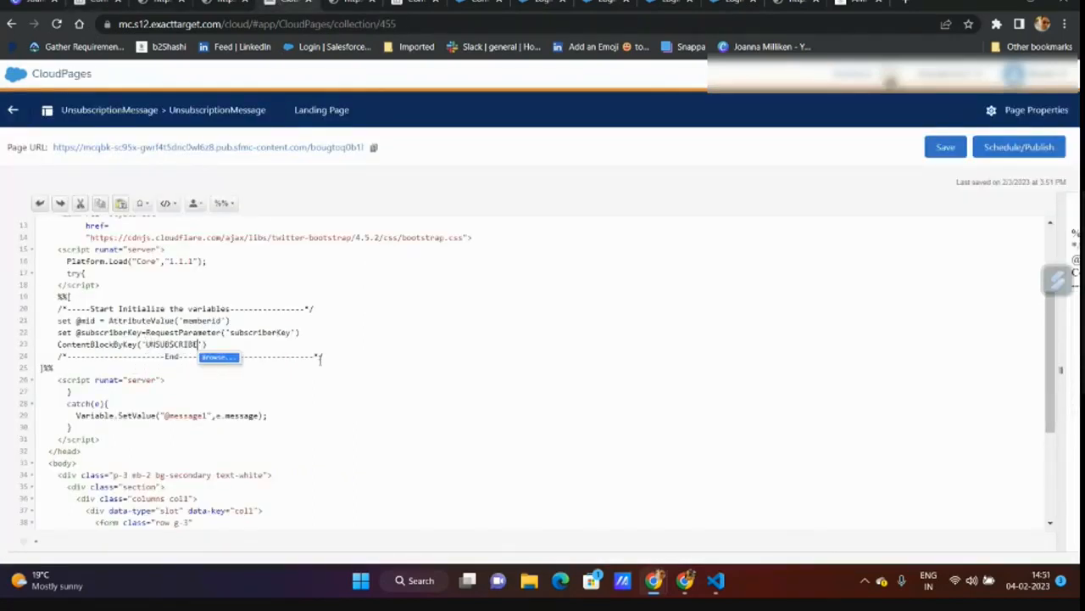
pyautogui.click(1027, 148)
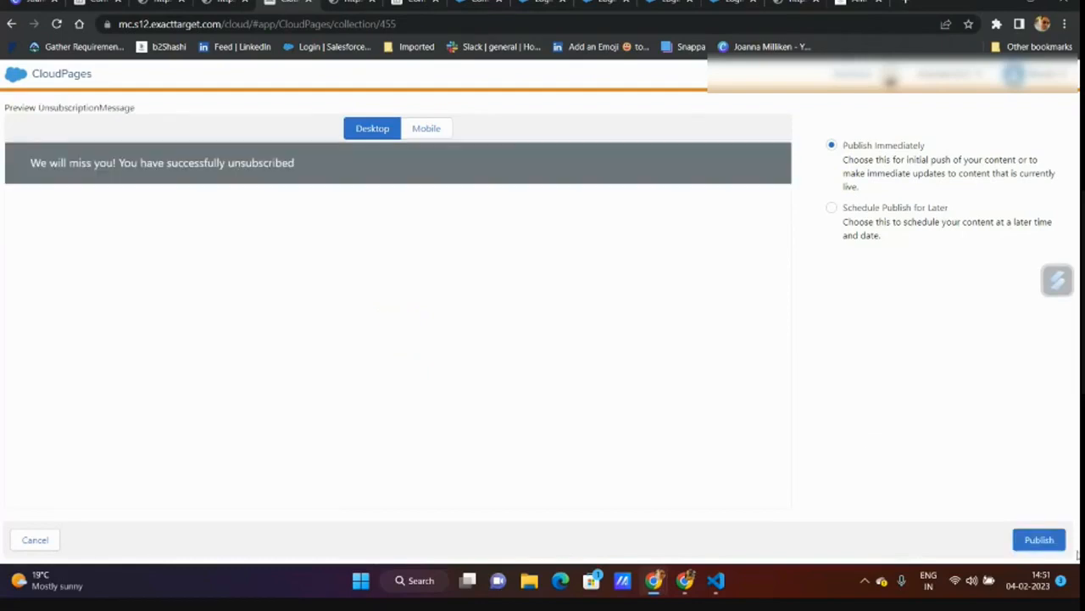
pyautogui.click(1040, 541)
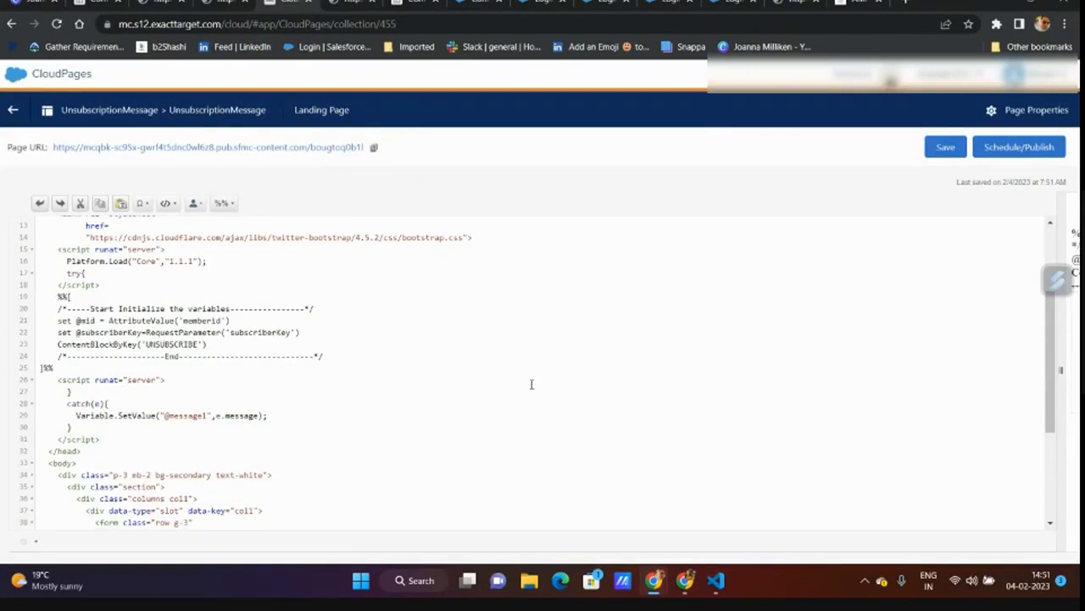
# - Begin an UpsertData( call on a new line after line 22
pyautogui.click(312, 333)
pyautogui.press('Return')
pyautogui.write('Up')
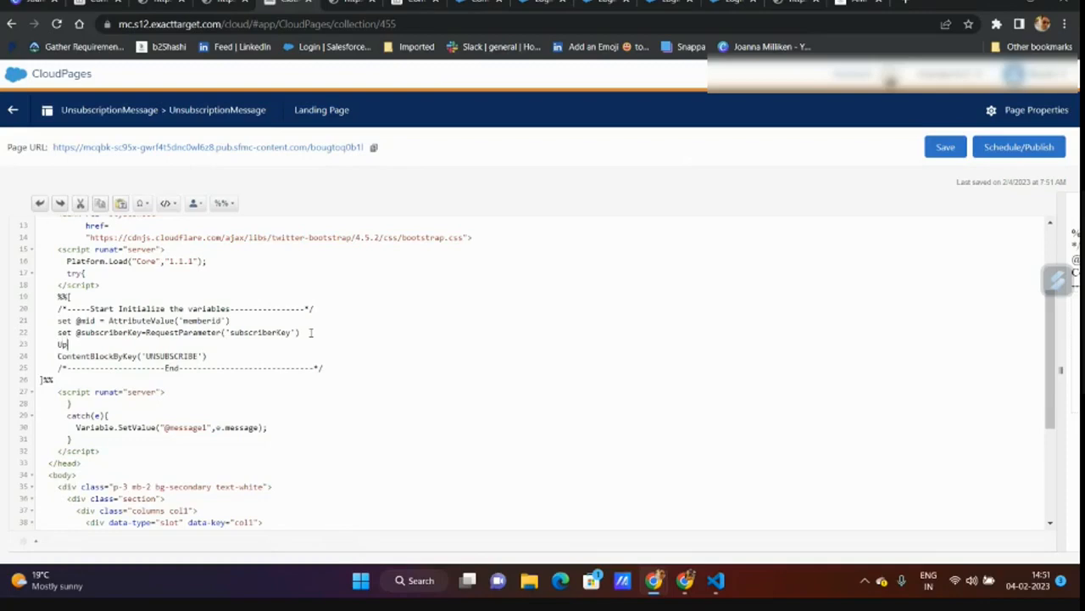
pyautogui.write('sertData(')
# - Review the SubscriberPreference data extension's Properties, then close three spare login tabs
pyautogui.click(467, 2)
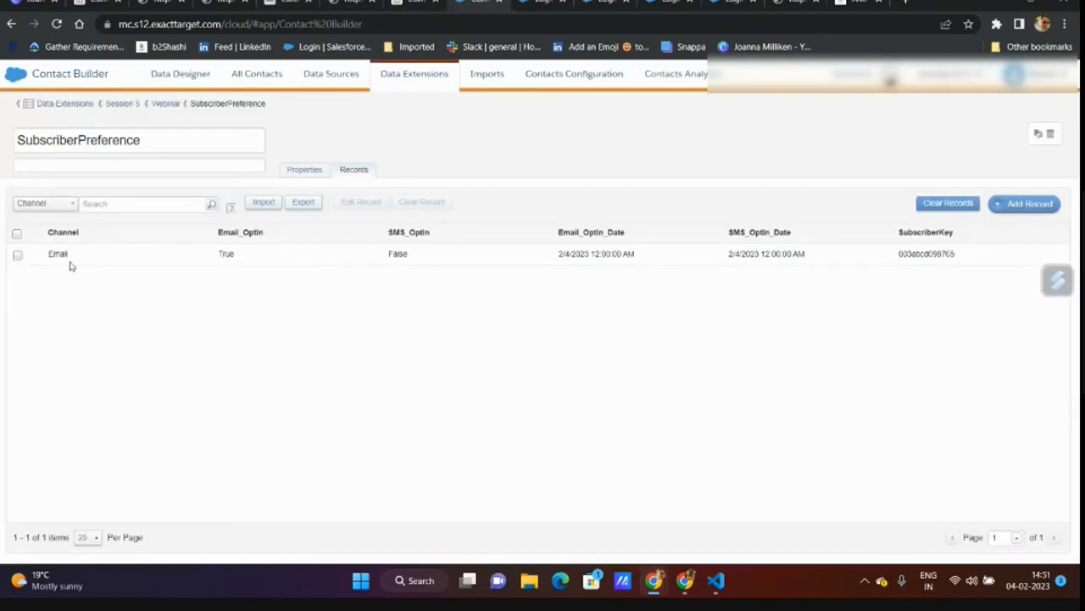
pyautogui.click(319, 168)
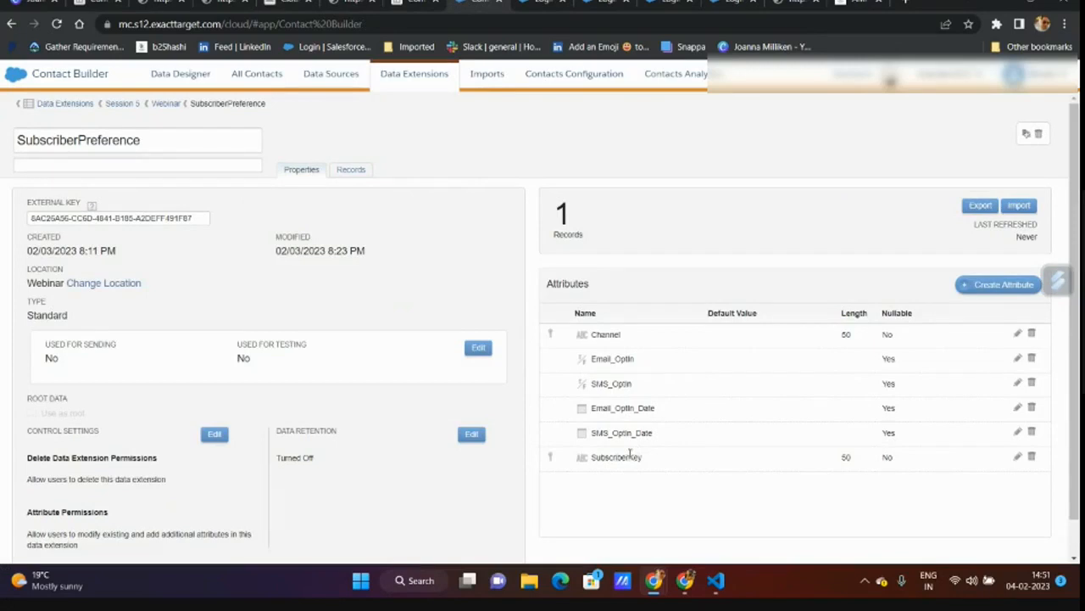
pyautogui.click(561, 3)
pyautogui.click(561, 3)
pyautogui.click(561, 3)
# - Return to the blog home page and load older posts twice
pyautogui.click(586, 6)
pyautogui.scroll(1, 254, 288)
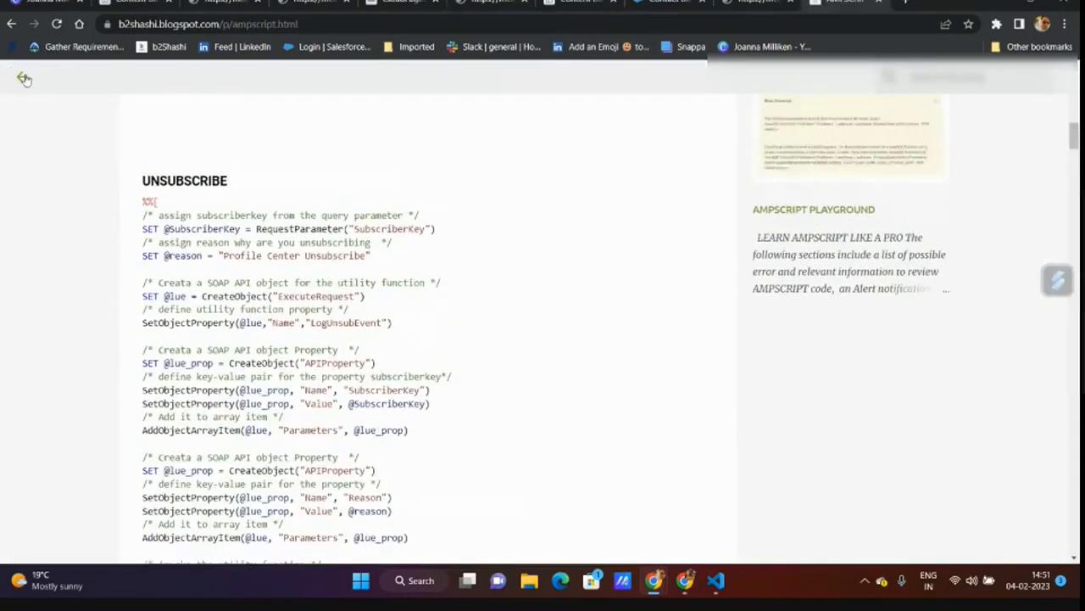
pyautogui.click(22, 77)
pyautogui.scroll(-3, 371, 317)
pyautogui.scroll(-5, 393, 336)
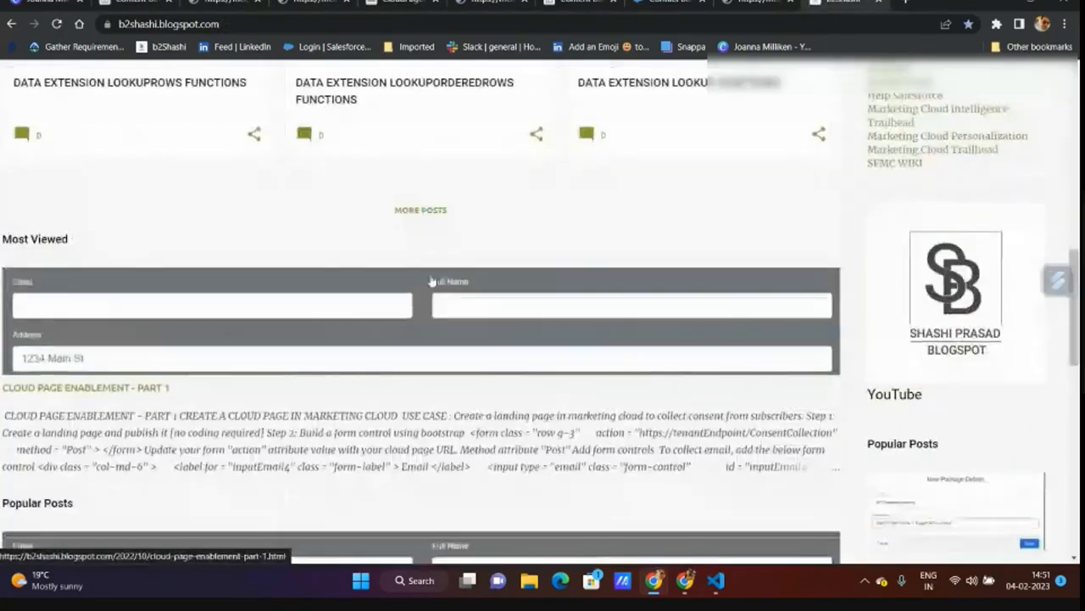
pyautogui.click(419, 211)
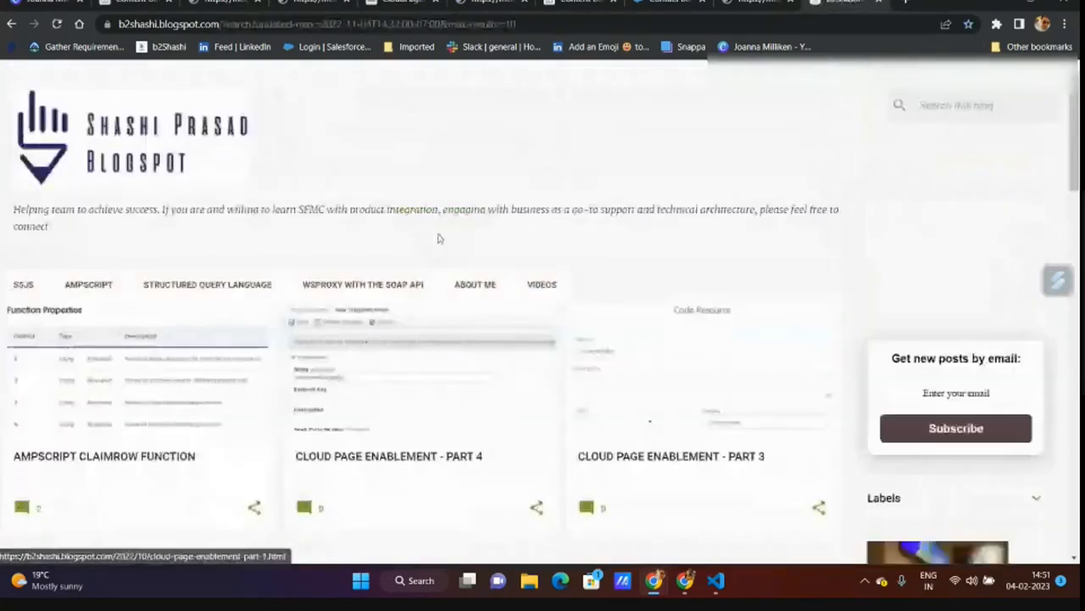
pyautogui.scroll(-3, 438, 235)
pyautogui.click(421, 377)
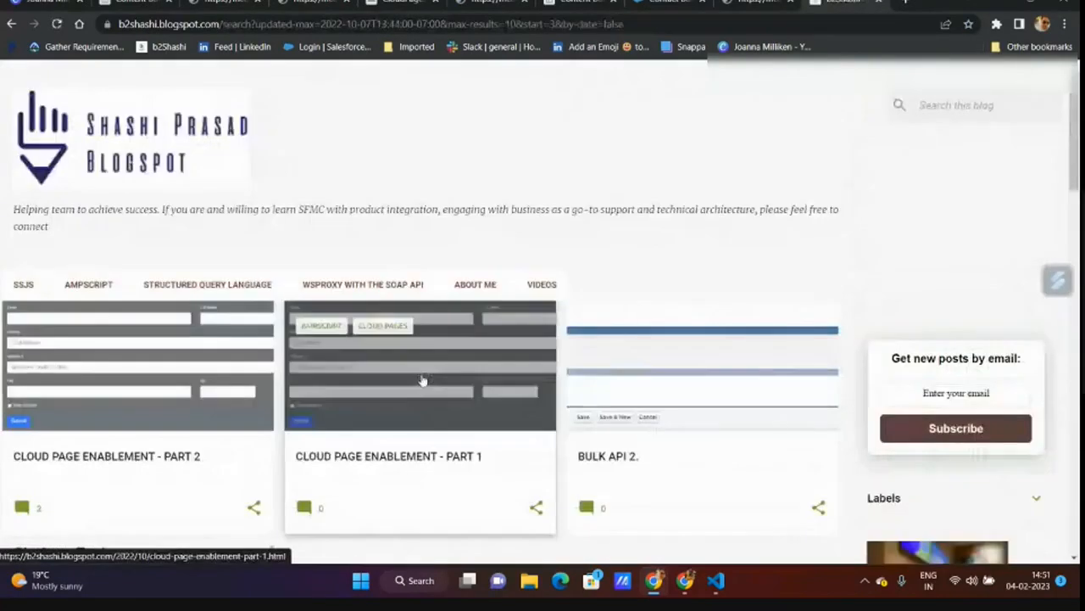
pyautogui.scroll(-3, 424, 382)
# - In Cloud Page Enablement - Part 1, select the Step 5 UpsertData code, then return home
pyautogui.click(440, 317)
pyautogui.scroll(-5, 440, 321)
pyautogui.scroll(-12, 440, 321)
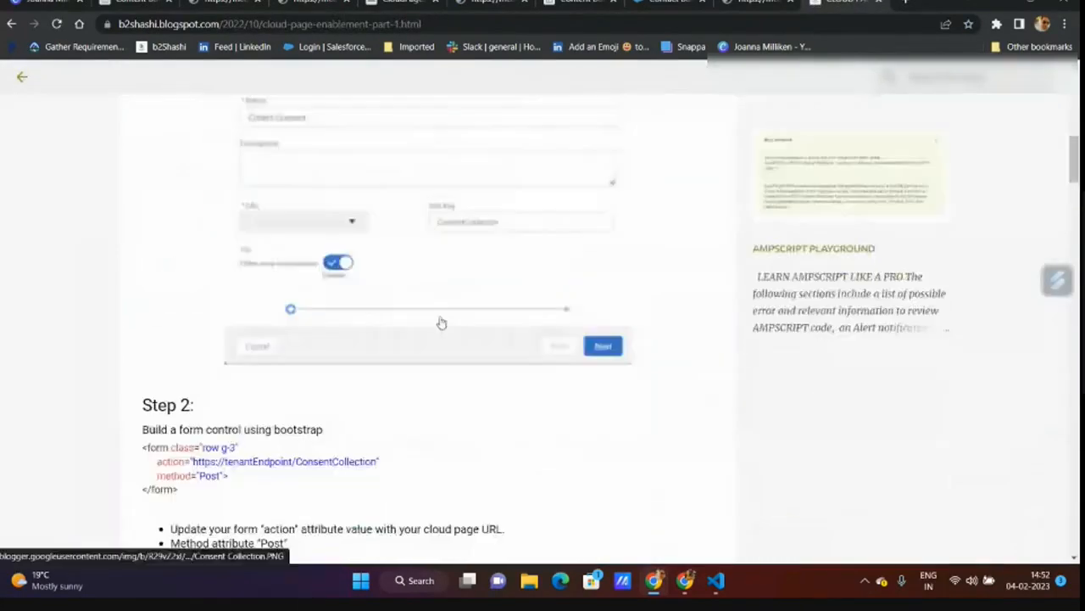
pyautogui.scroll(-10, 440, 322)
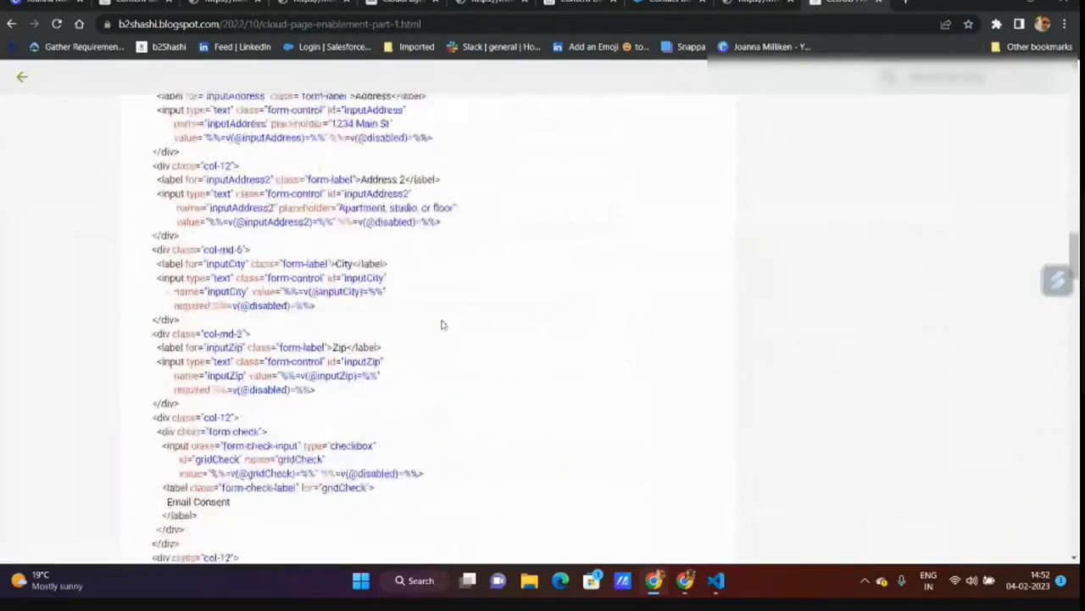
pyautogui.scroll(-3, 441, 325)
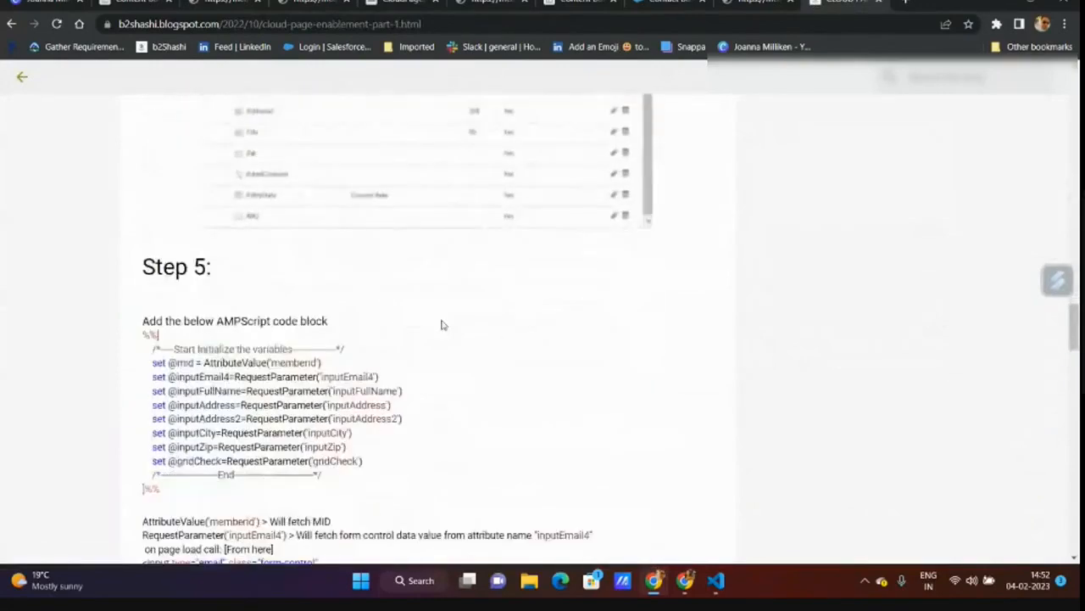
pyautogui.scroll(-1, 382, 313)
pyautogui.scroll(-1, 381, 313)
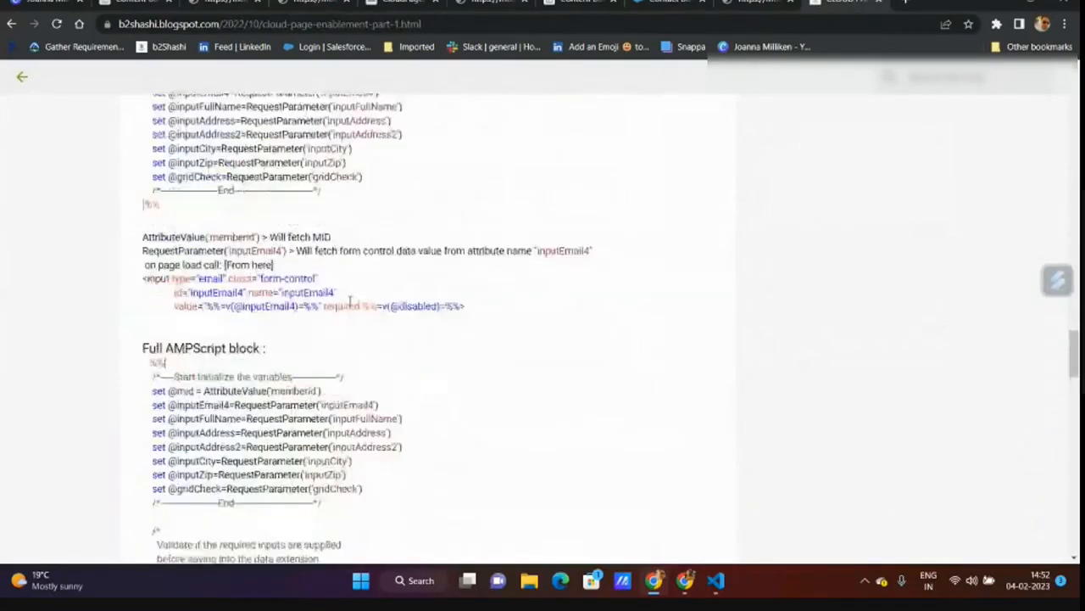
pyautogui.scroll(-3, 318, 317)
pyautogui.scroll(-3, 319, 318)
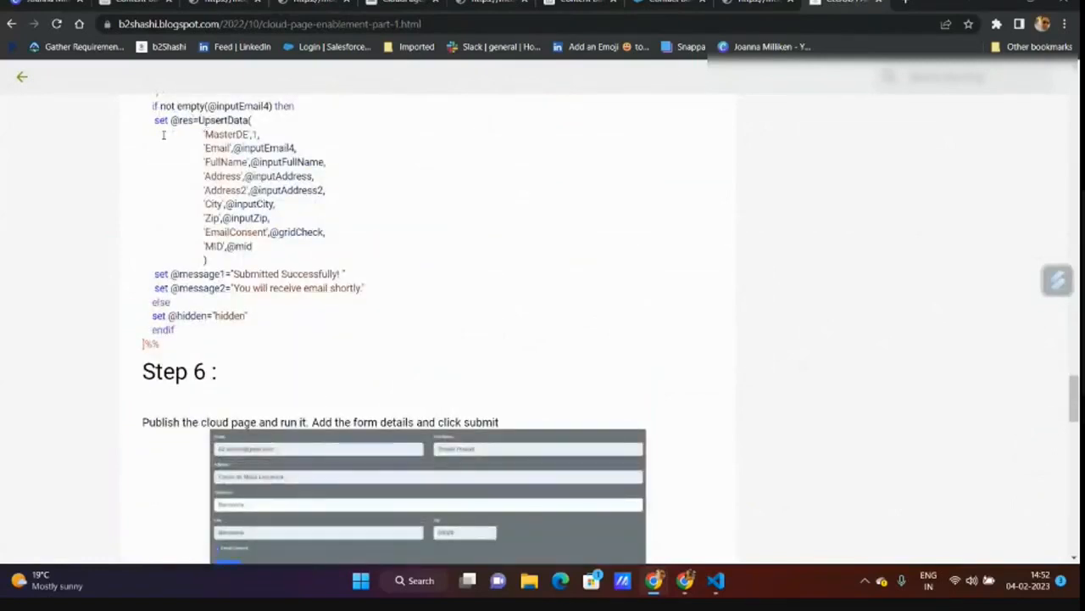
pyautogui.moveTo(154, 120); pyautogui.dragTo(251, 270)
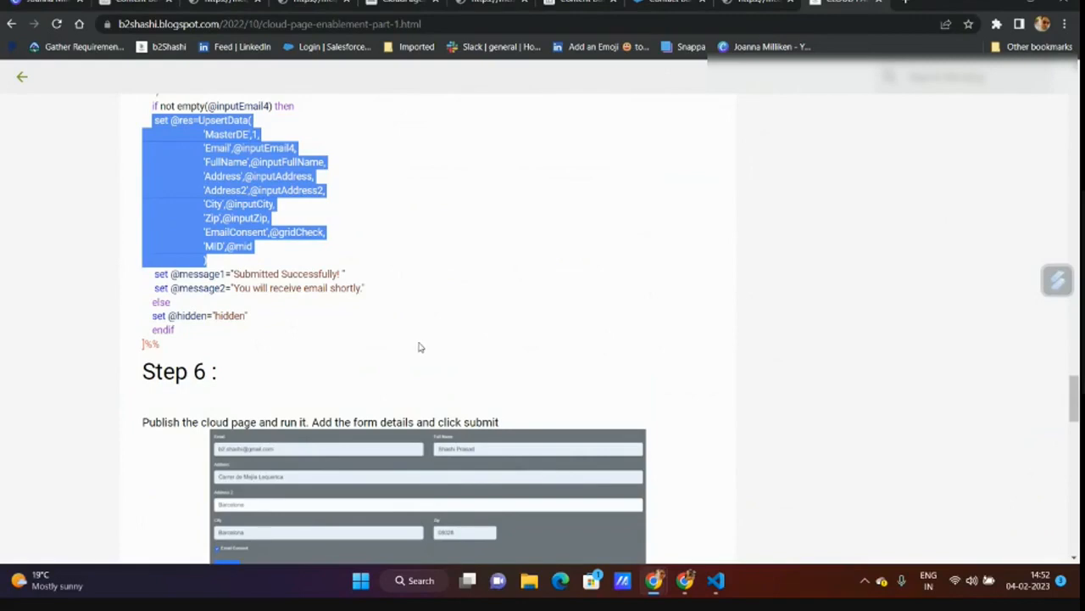
pyautogui.click(21, 82)
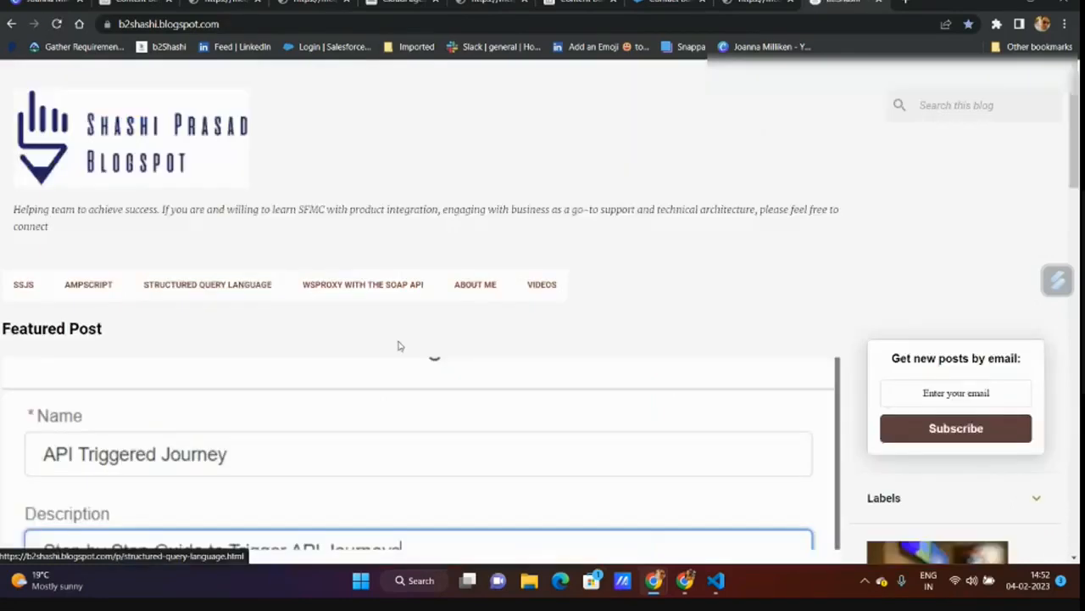
# - Go back on the live unsubscribe tab to its 'We are so sorry' Unsubscribe prompt
pyautogui.click(140, 7)
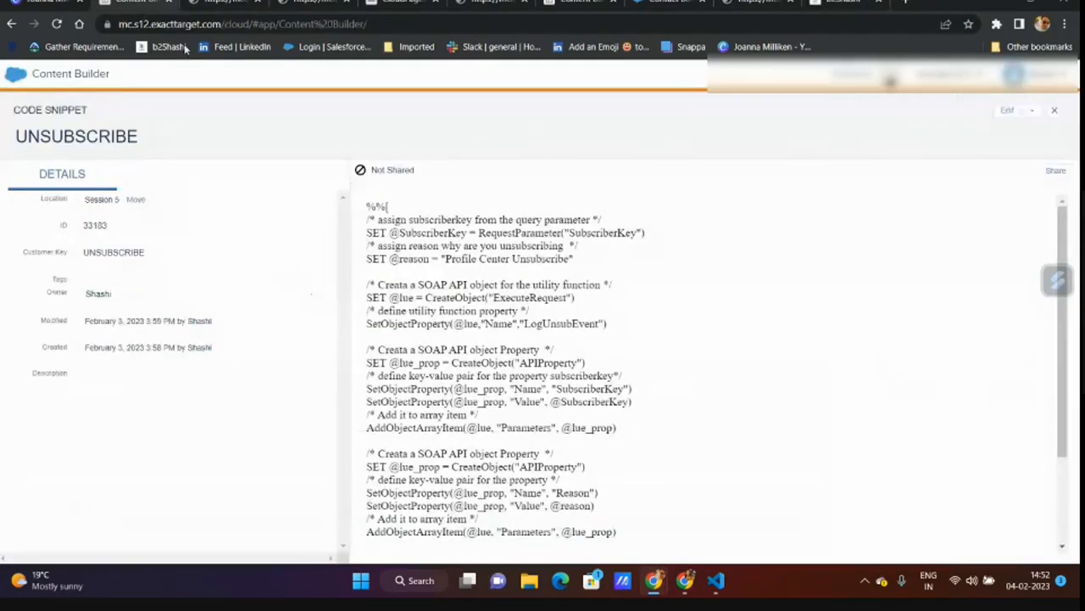
pyautogui.click(390, 7)
pyautogui.click(228, 357)
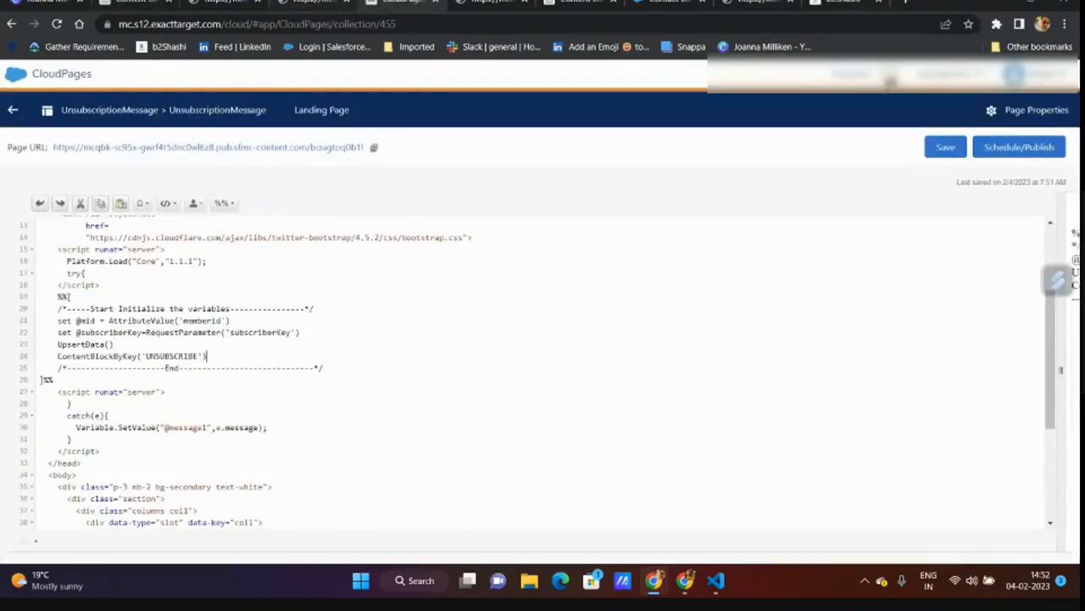
pyautogui.click(314, 7)
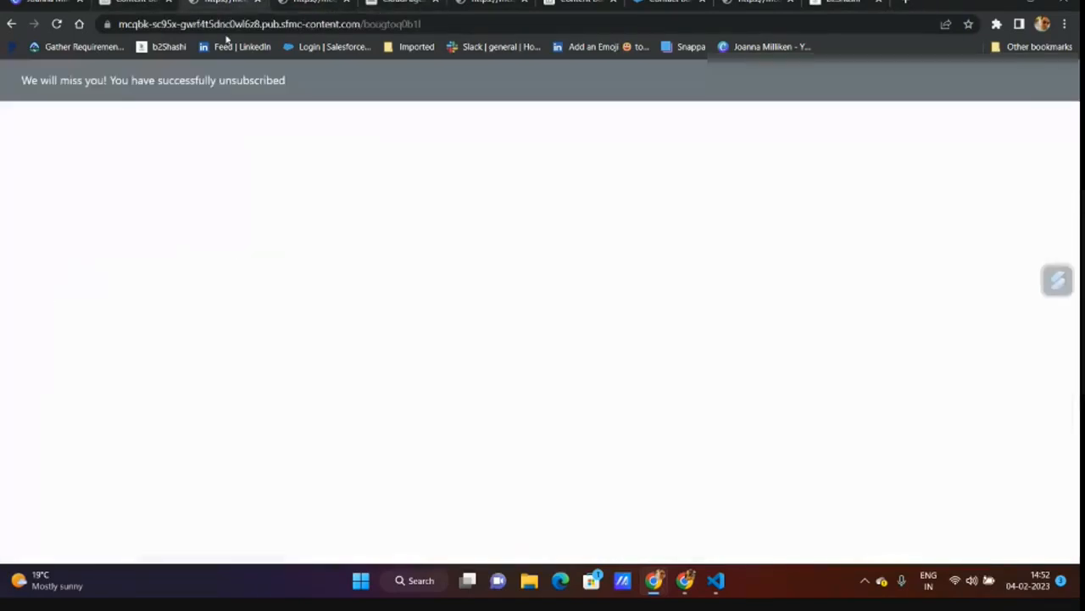
pyautogui.click(10, 23)
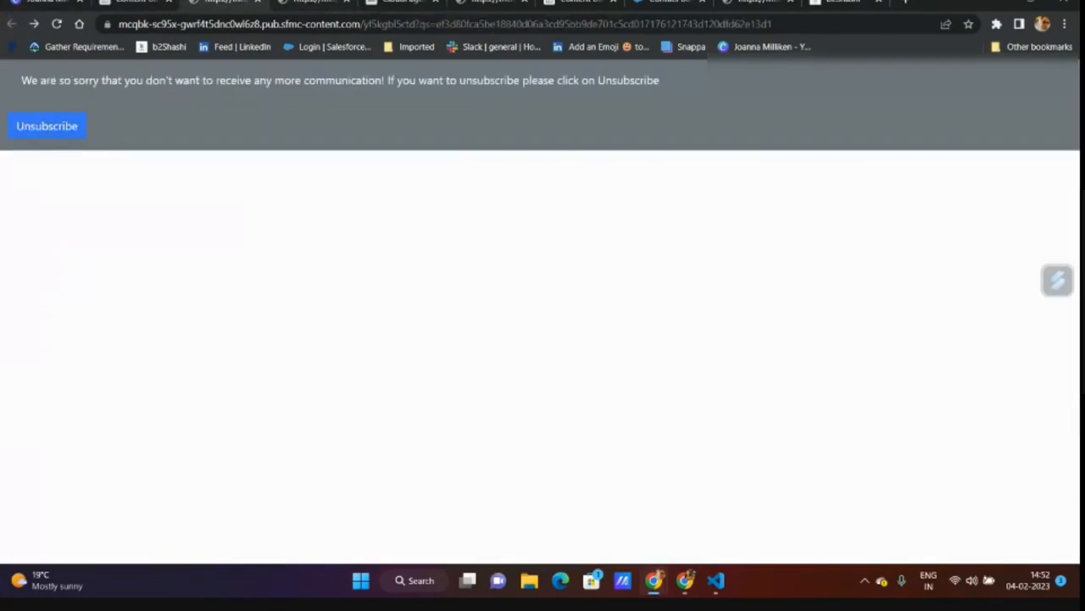